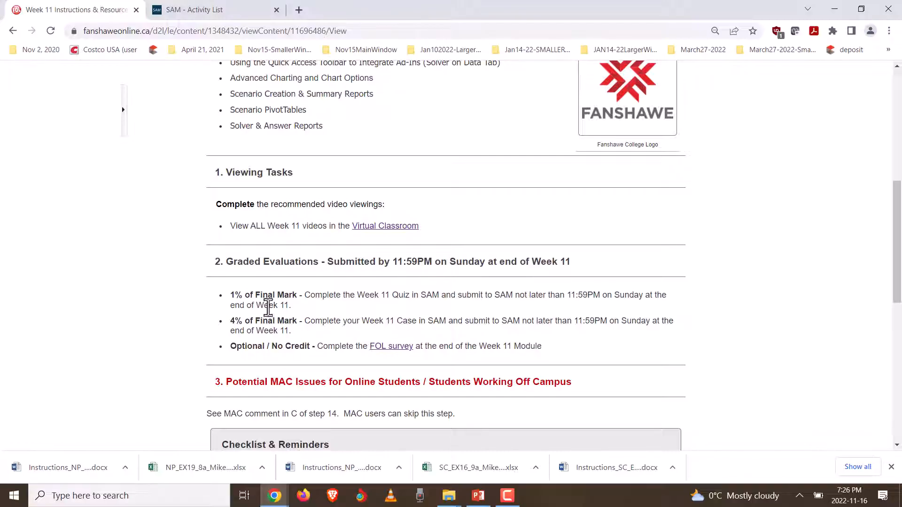
- Review the Week 11 course page, covering the Excel topics, viewing tasks, graded evaluations and the MAC issues section
drag(299, 306, 222, 299)
click(313, 303)
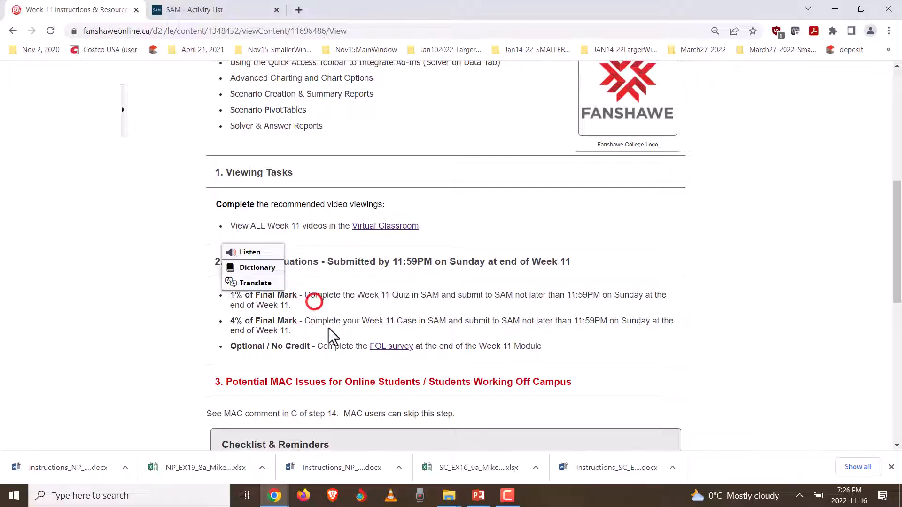
scroll(373, 339, up, 4)
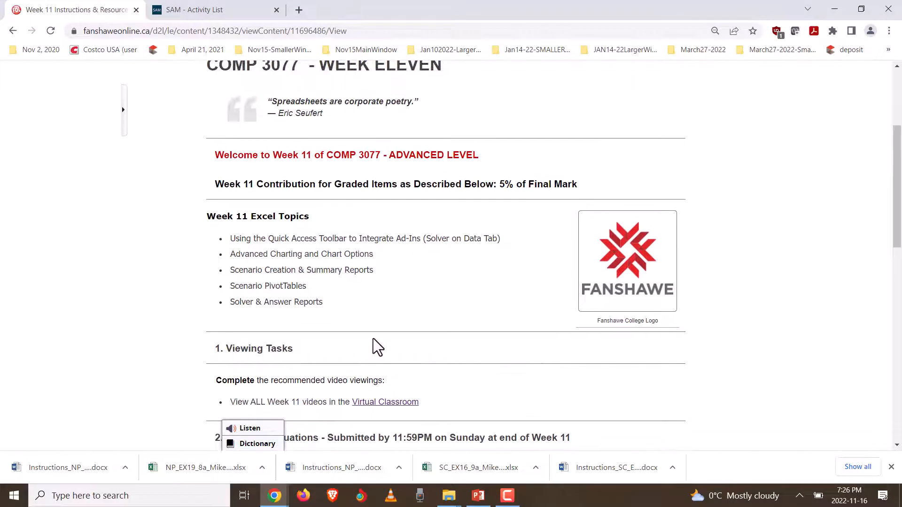
scroll(373, 338, down, 3)
click(414, 317)
scroll(421, 323, up, 1)
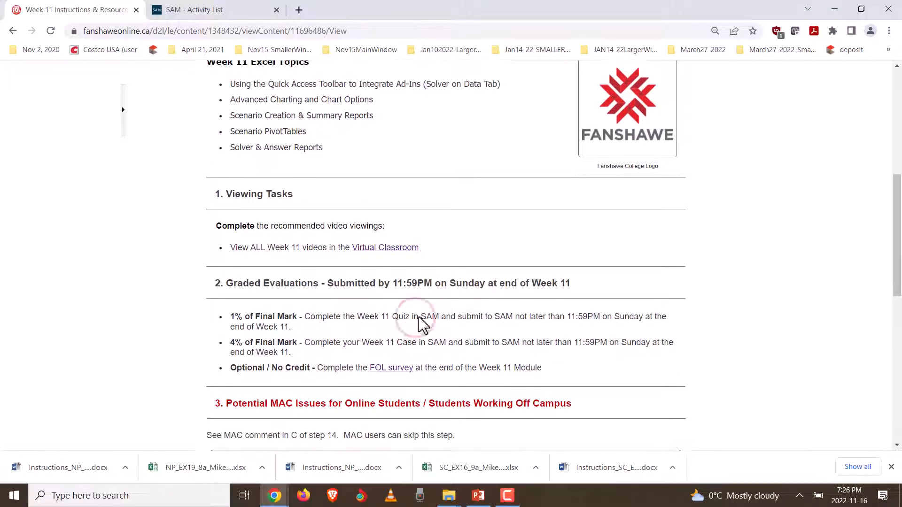
scroll(425, 322, down, 1)
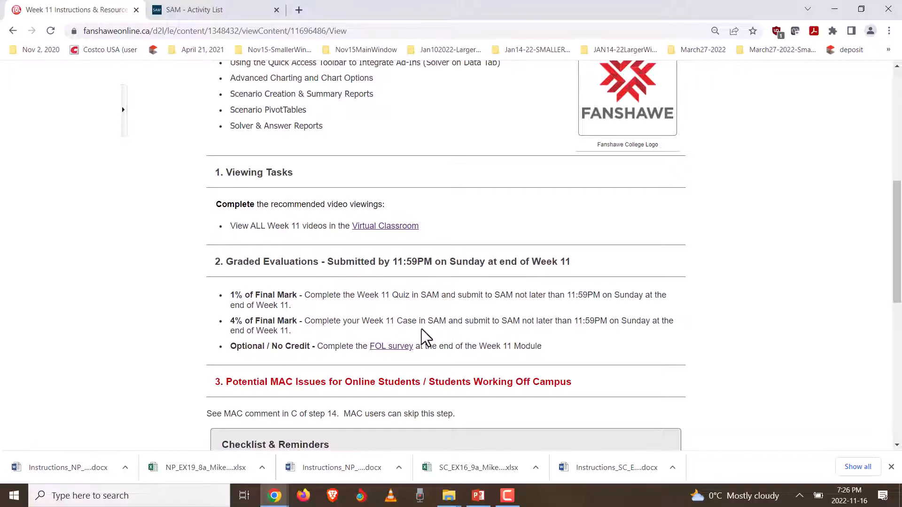
scroll(422, 329, down, 2)
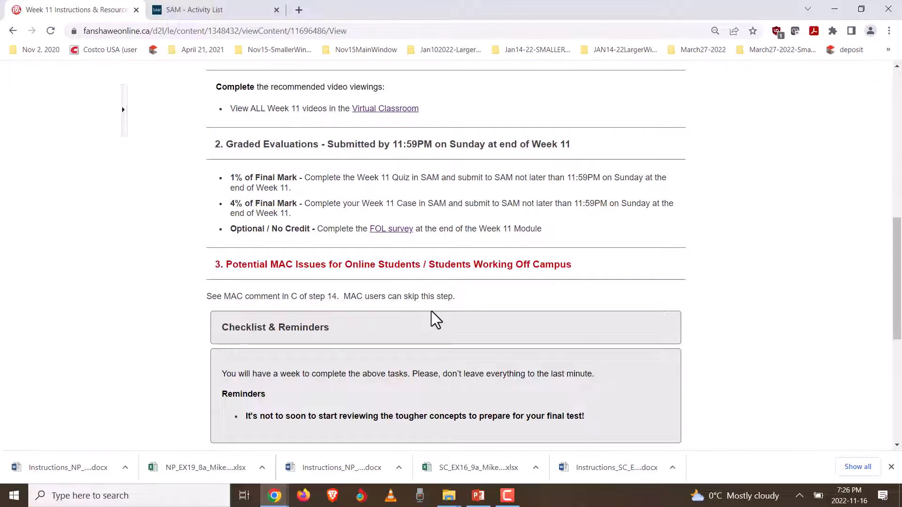
- Switch to the SAM activity list and start the Week 11 Case project
click(217, 9)
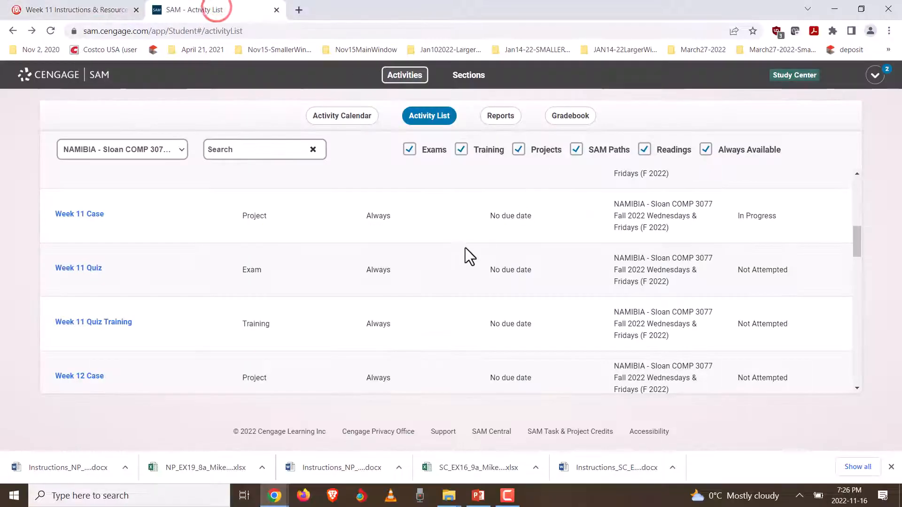
click(77, 268)
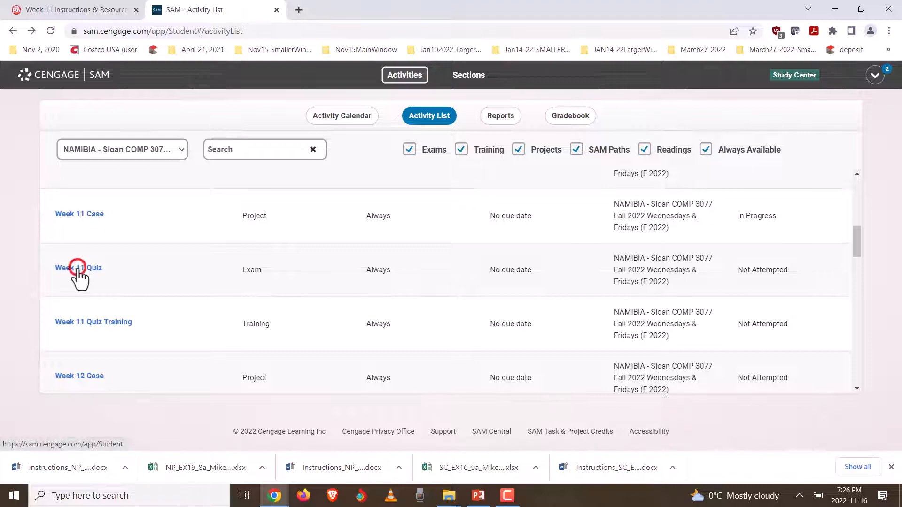
click(80, 214)
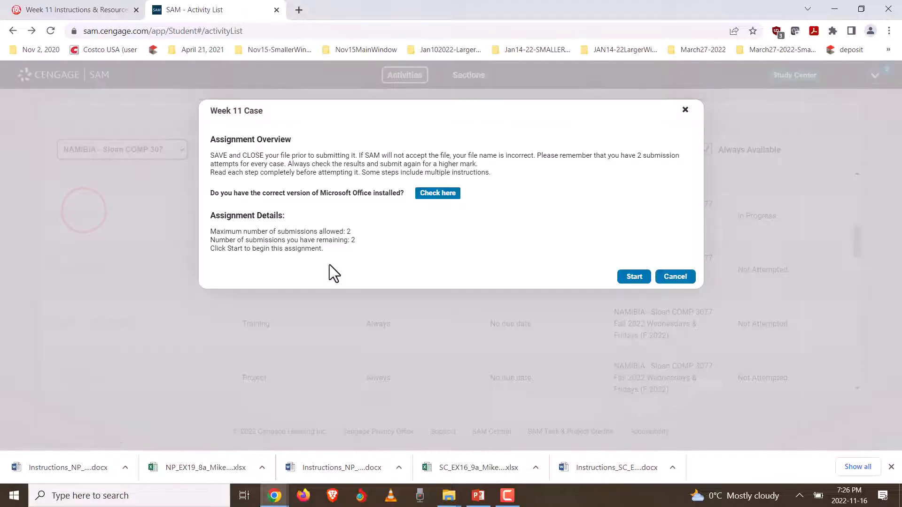
click(634, 278)
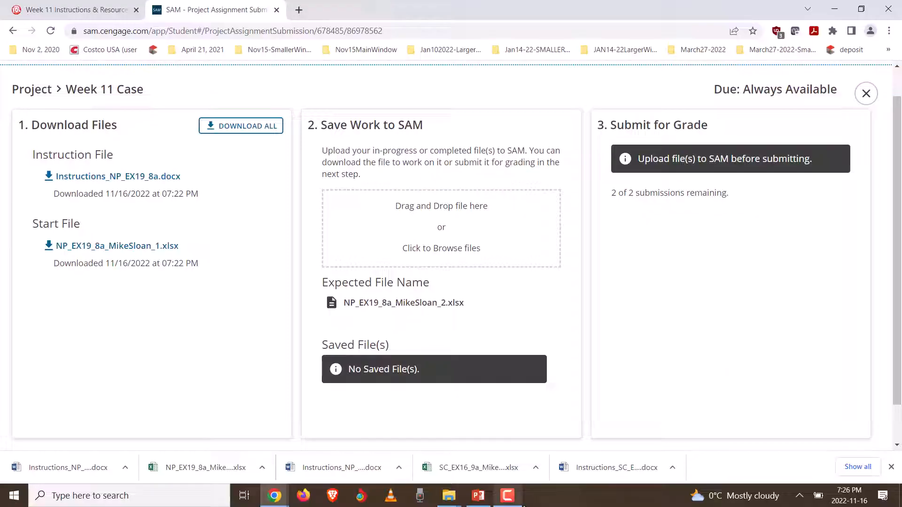
- Switch to the File Explorer search results for NP_EX19_8a and open Instructions_NP_EX19_8a.docx
click(446, 501)
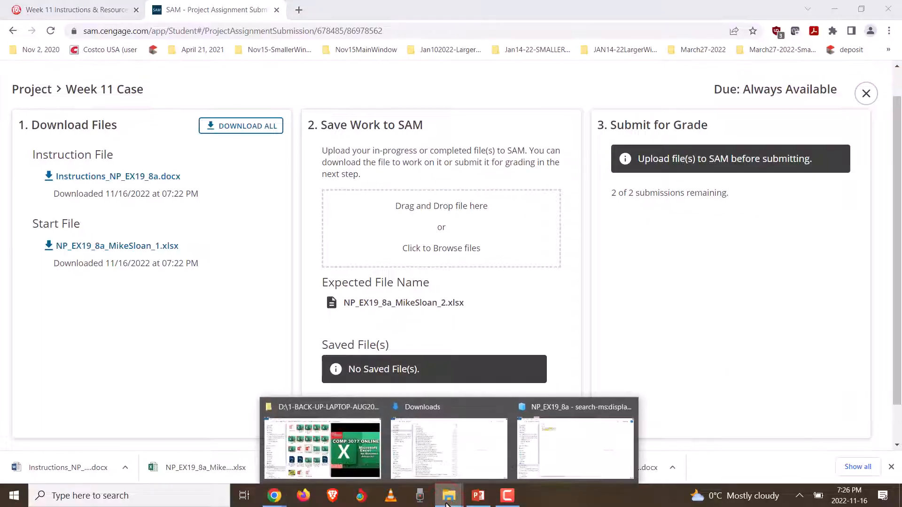
click(585, 442)
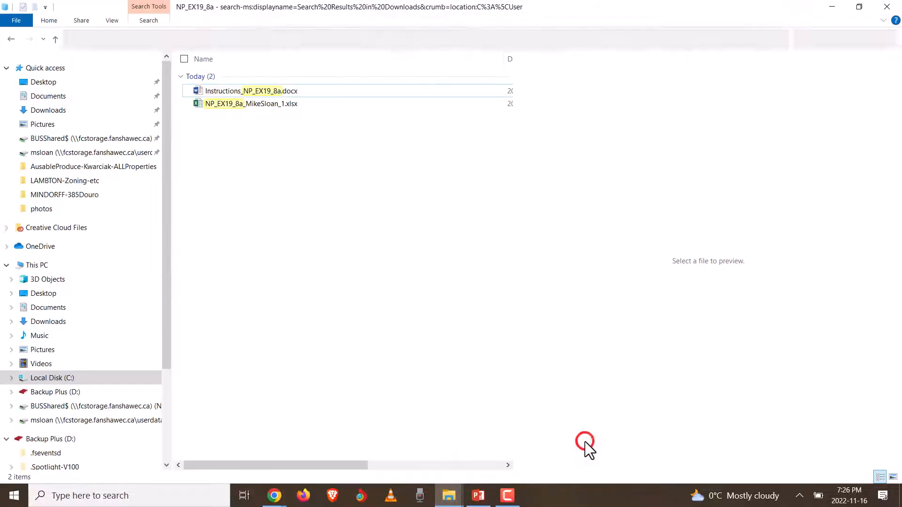
double_click(270, 90)
- Rename the NP_EX19_8a start workbook so that its file name ends in _2, and open it
click(283, 106)
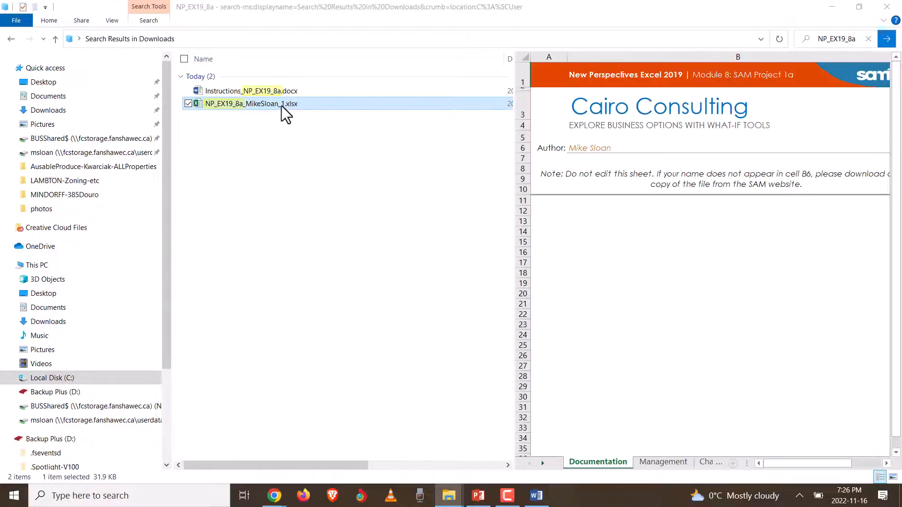
right_click(281, 106)
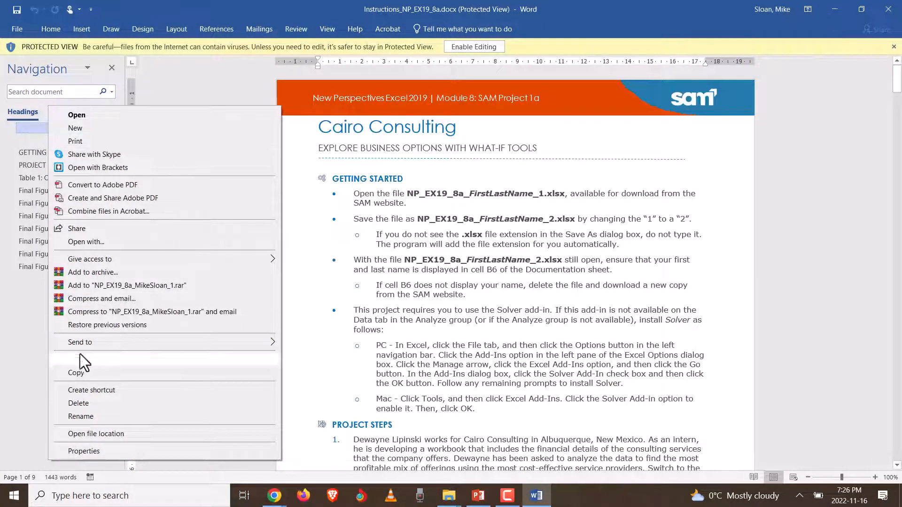
click(835, 7)
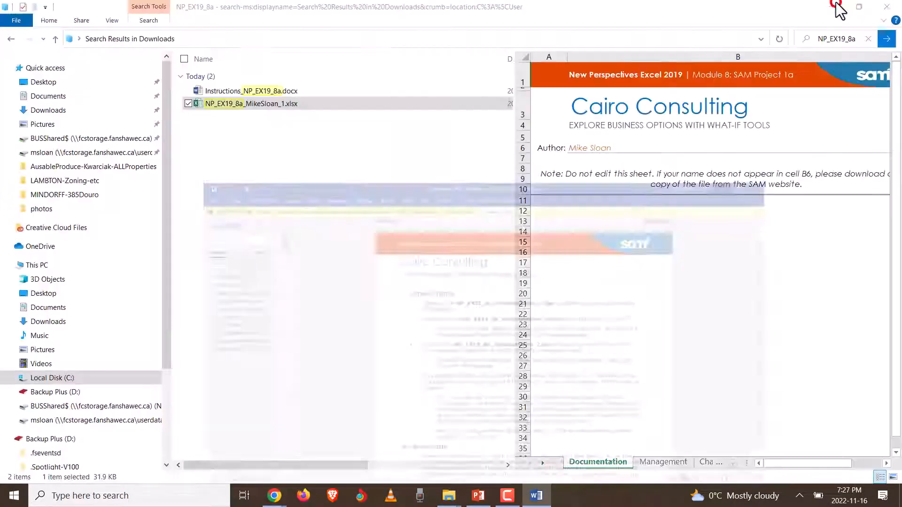
right_click(254, 104)
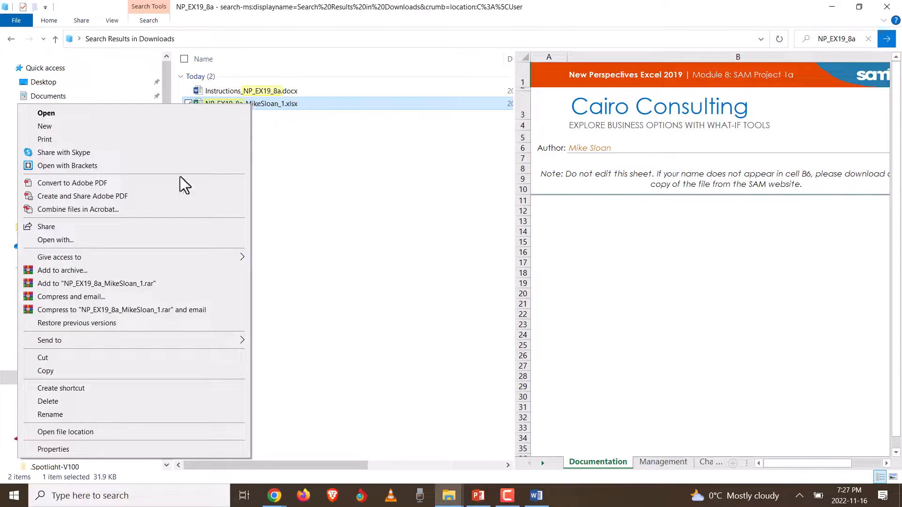
click(99, 415)
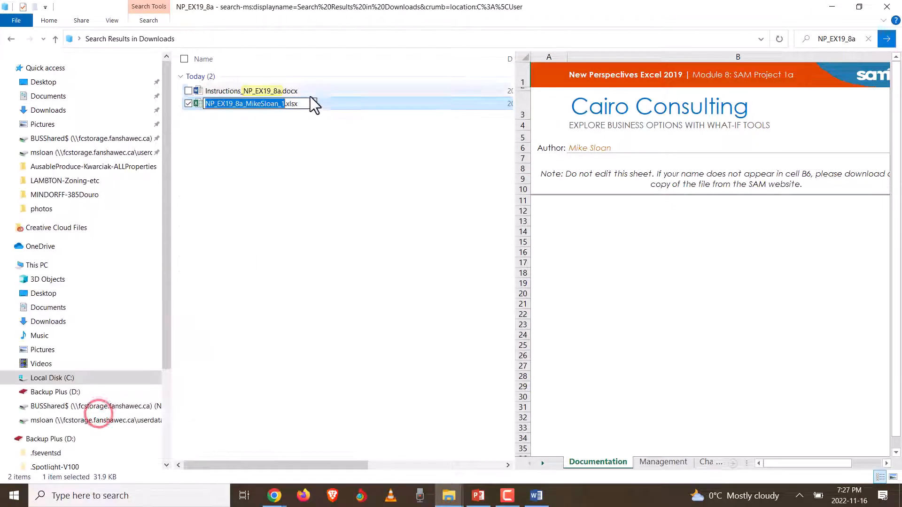
click(285, 104)
key(BackSpace)
text(2)
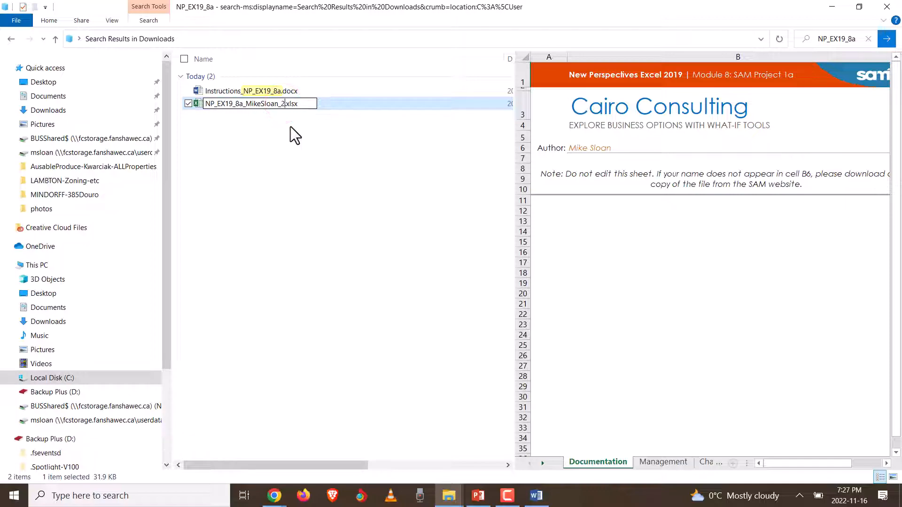
key(Return)
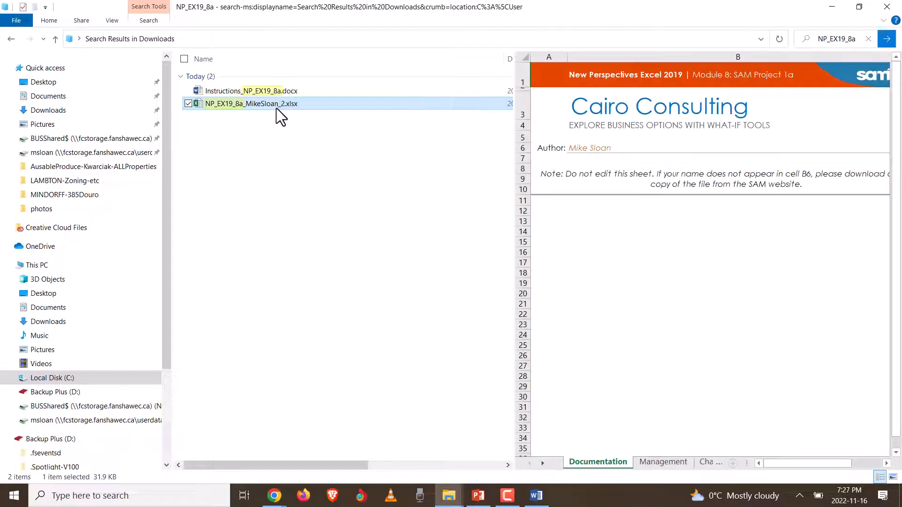
double_click(277, 108)
- Switch to the instructions document in Word, enable editing and hide its heading navigation
click(536, 496)
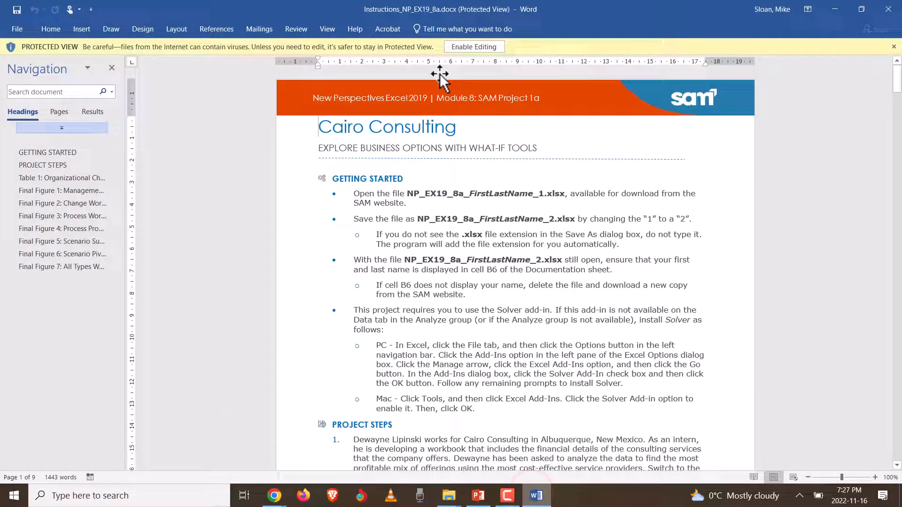
click(463, 46)
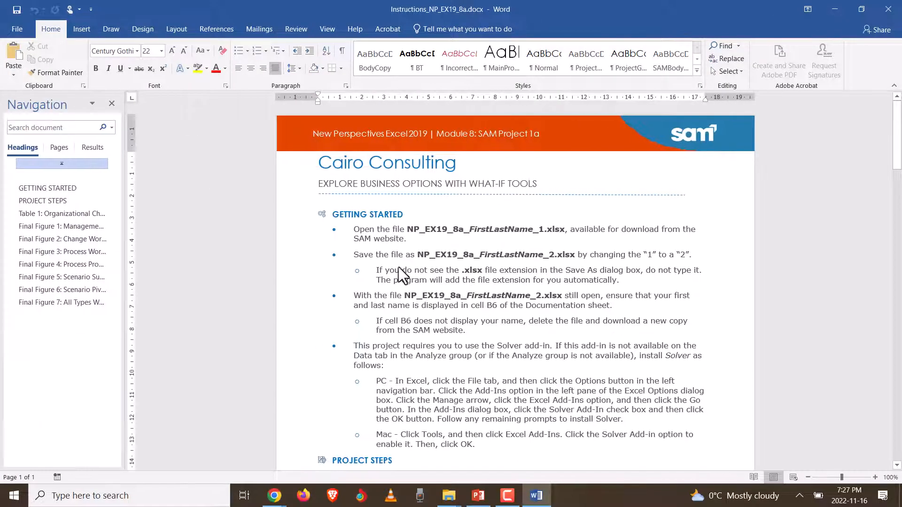
click(115, 105)
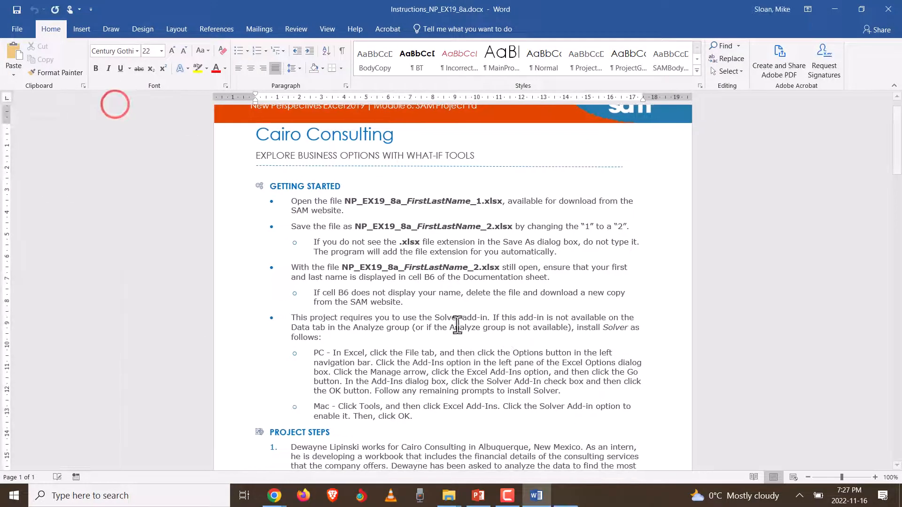
- Skim the project steps through step 14, including its Mac hint on field buttons, and return to Getting Started
scroll(348, 297, down, 5)
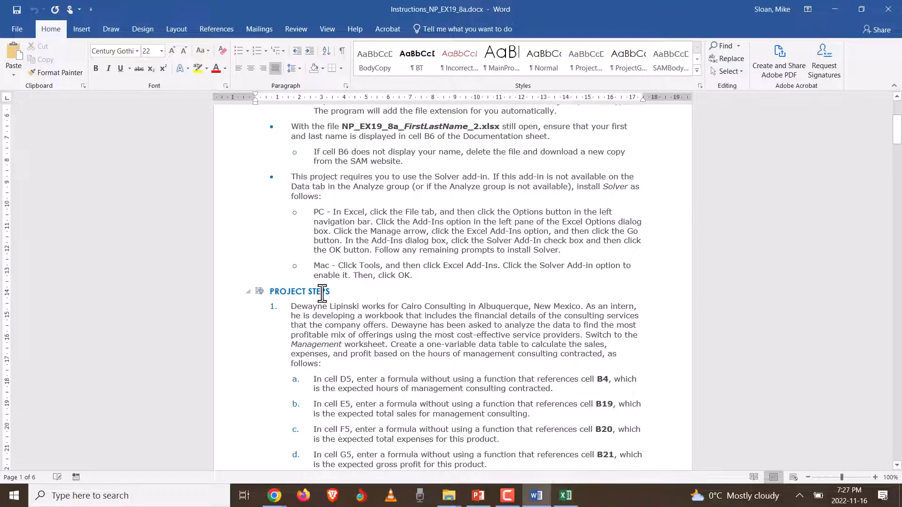
scroll(323, 293, down, 15)
scroll(322, 298, down, 20)
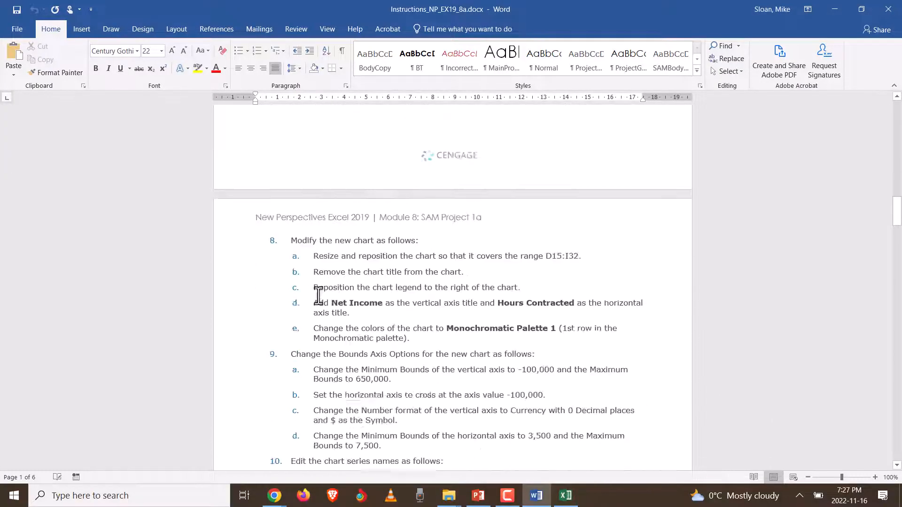
scroll(324, 300, down, 1)
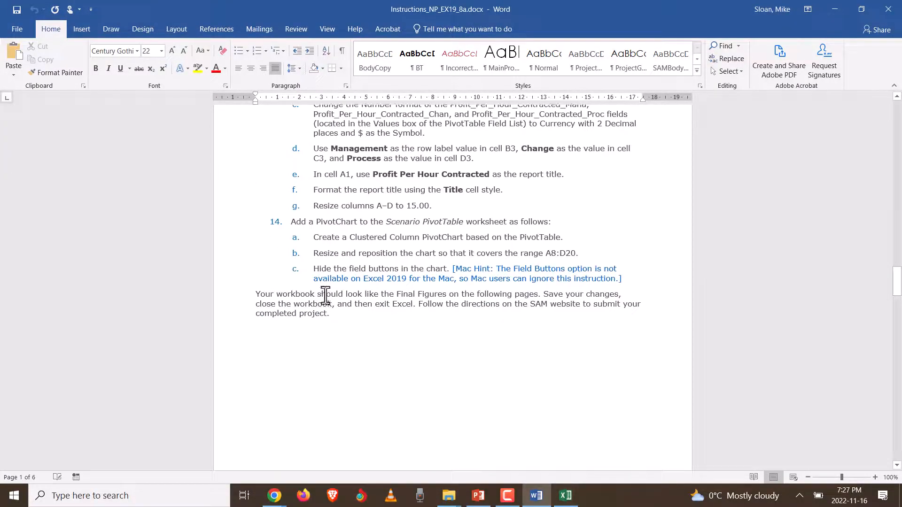
drag(452, 270, 631, 284)
scroll(499, 343, up, 4)
scroll(502, 343, up, 15)
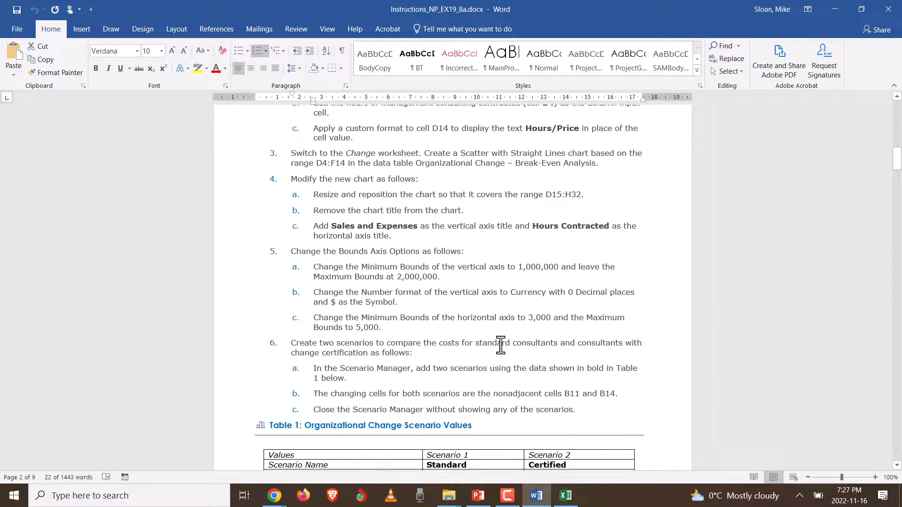
scroll(414, 346, up, 20)
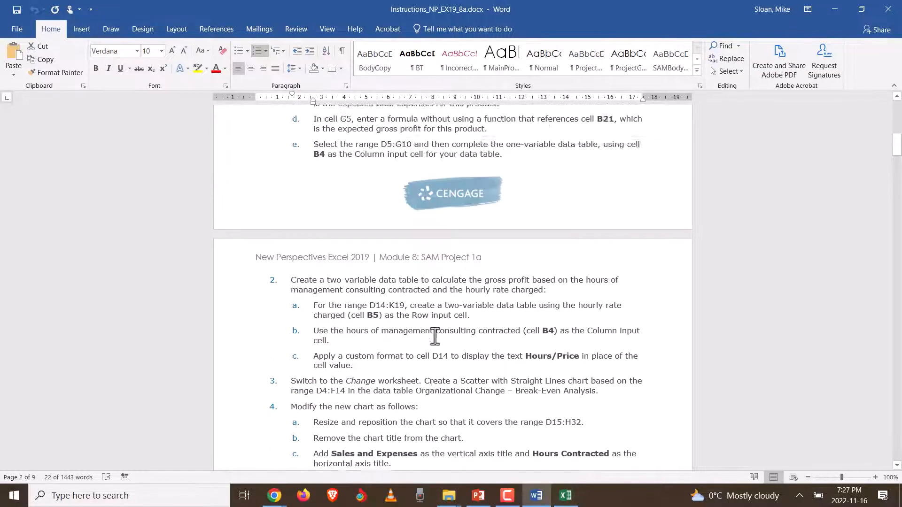
scroll(449, 282, up, 3)
scroll(423, 301, down, 3)
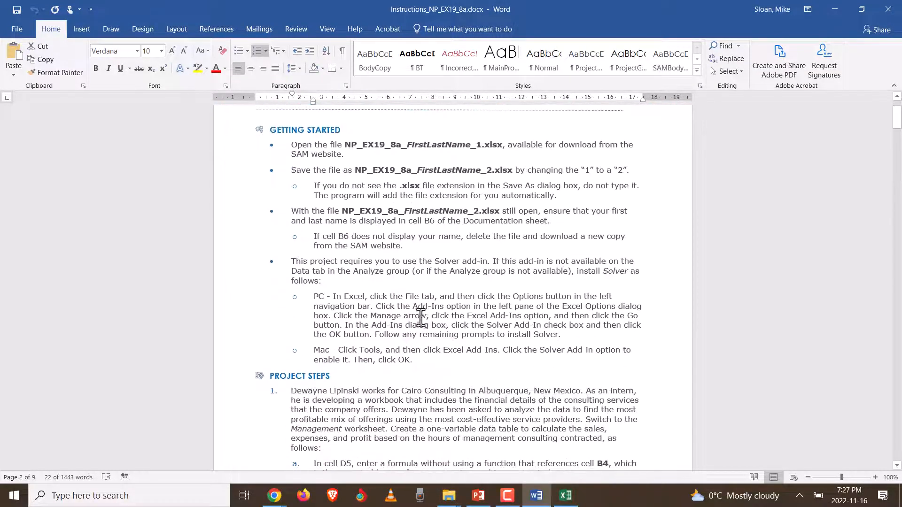
- Examine the PC and Mac instructions for installing the Solver add-in under Getting Started
click(421, 359)
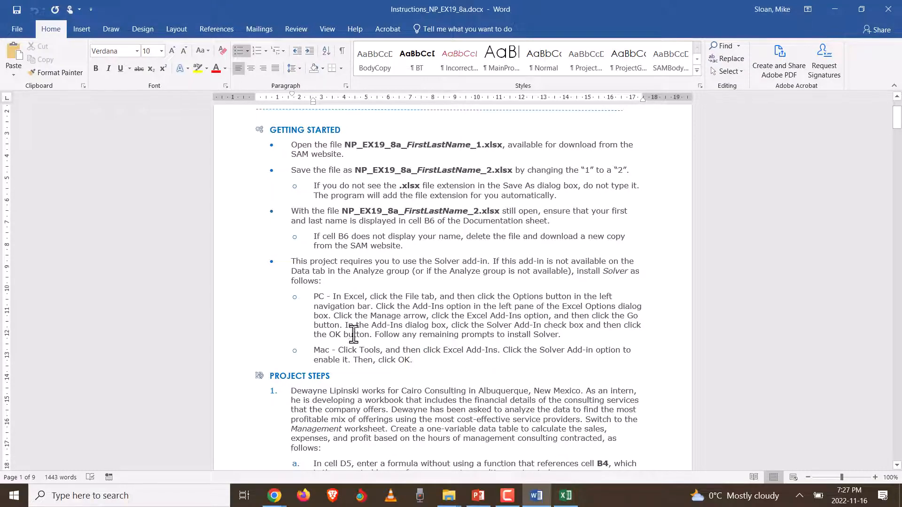
drag(313, 352, 419, 365)
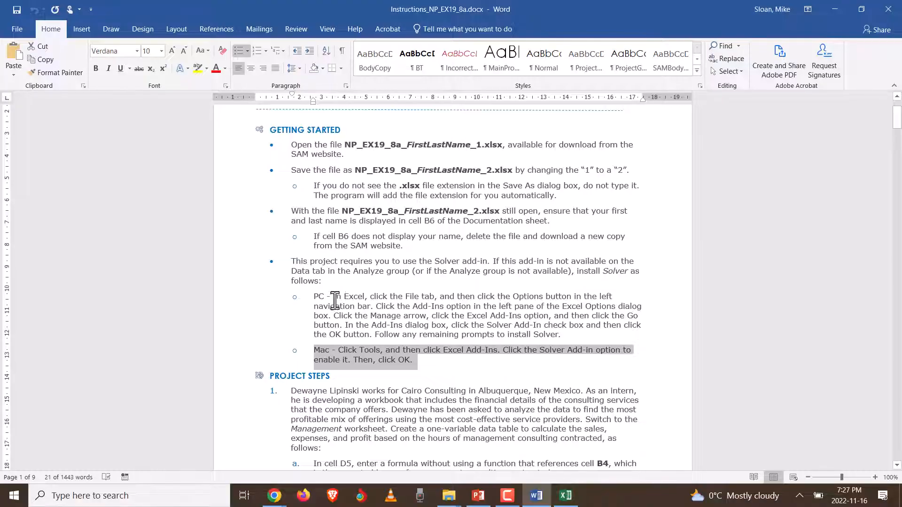
drag(312, 297, 570, 333)
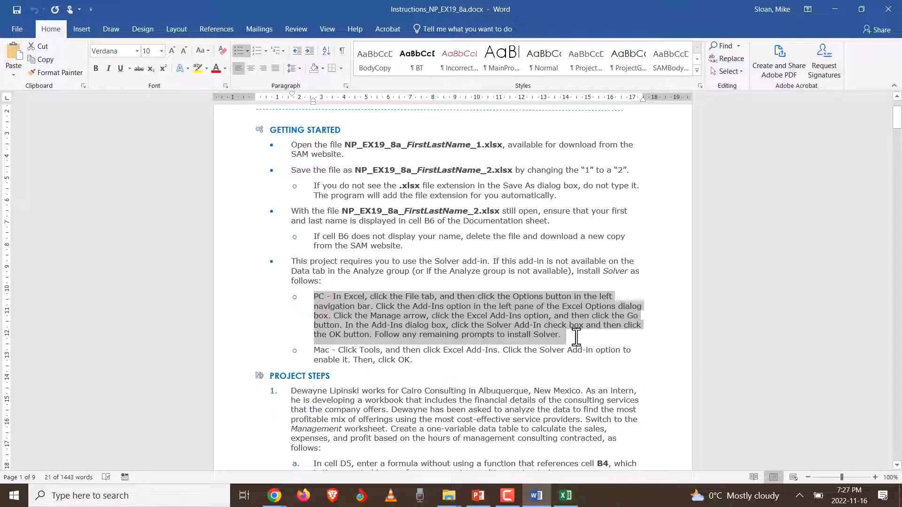
click(574, 340)
triple_click(412, 356)
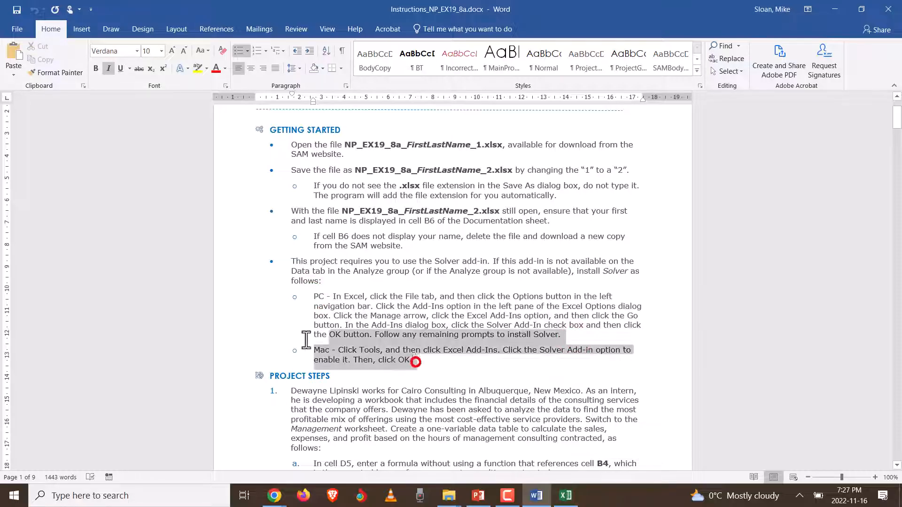
- Switch to the renamed workbook in Excel, maximize its window, enable editing and show the Management worksheet
click(566, 496)
click(651, 24)
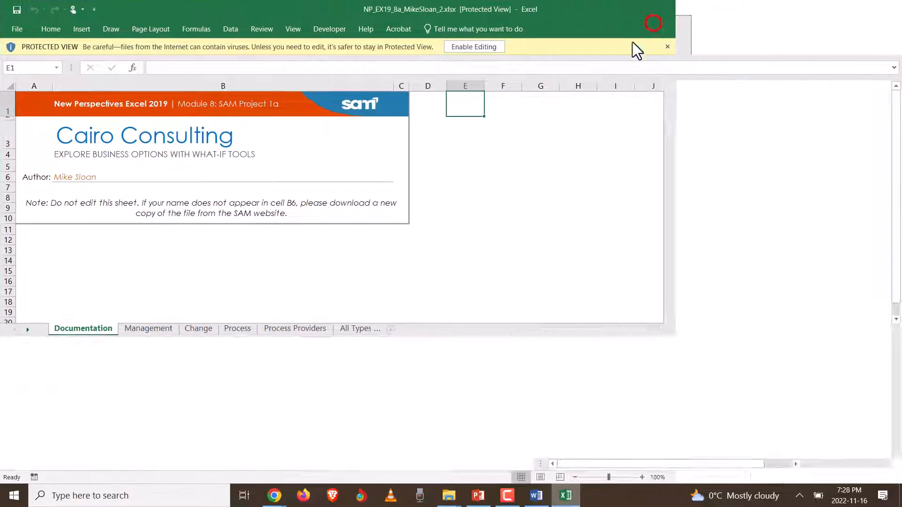
click(469, 47)
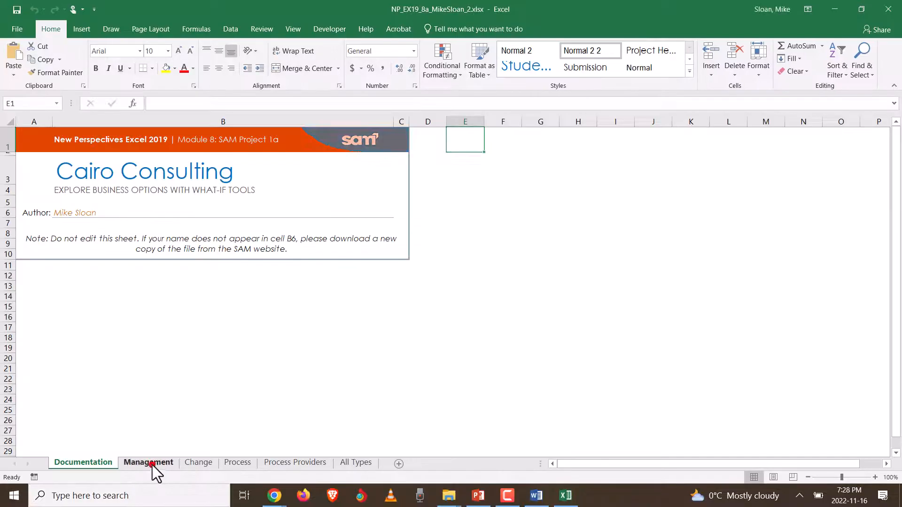
click(151, 464)
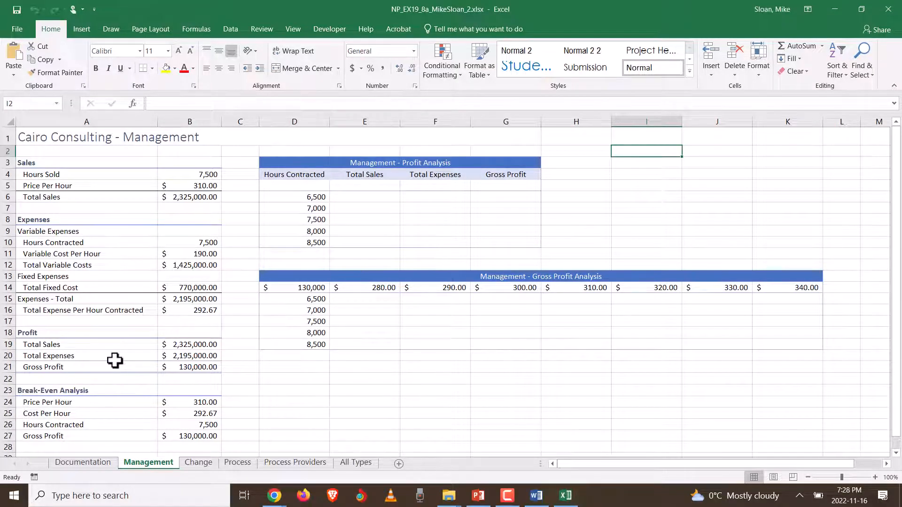
click(92, 455)
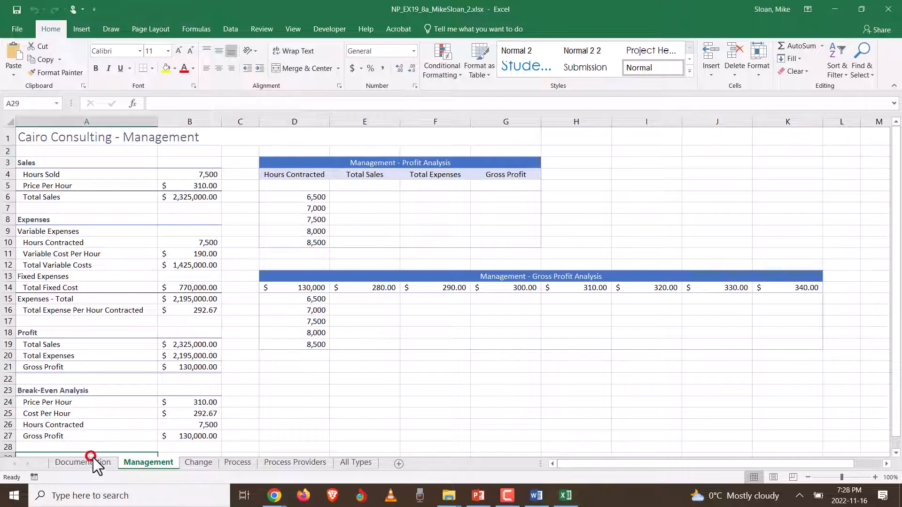
- Show the Documentation worksheet of the workbook
click(97, 461)
click(140, 461)
click(107, 465)
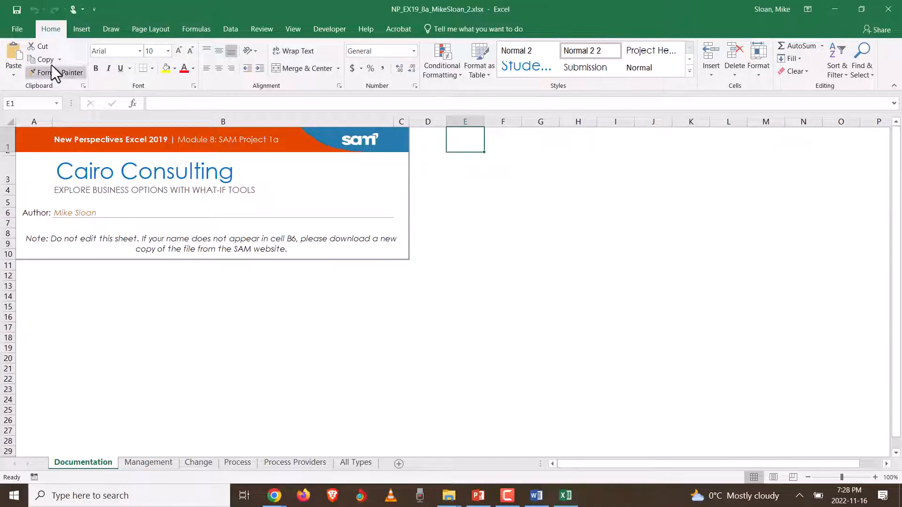
click(24, 31)
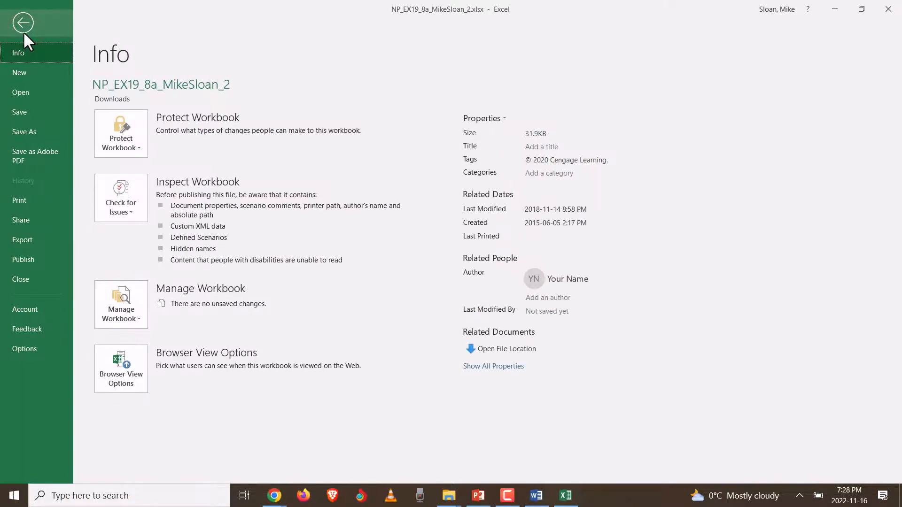
click(22, 348)
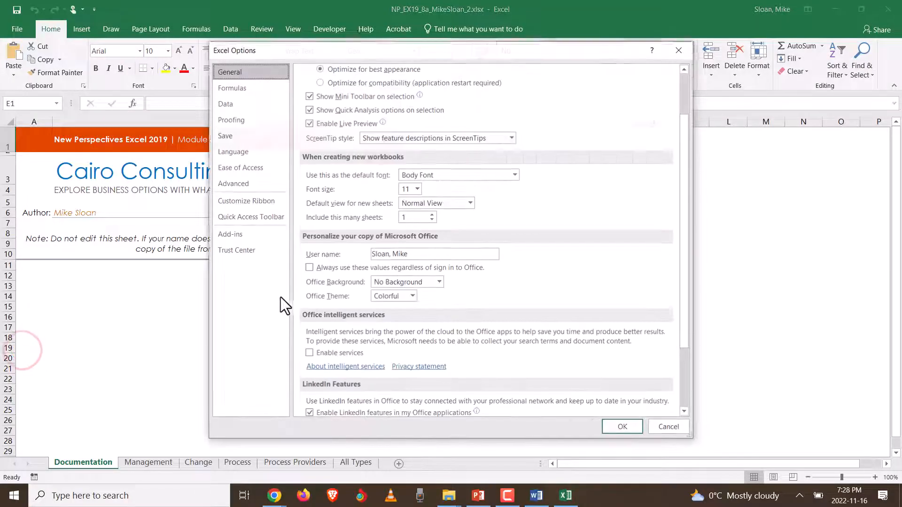
click(686, 428)
- Examine the active, inactive and disabled add-ins listed in Excel Options
click(97, 11)
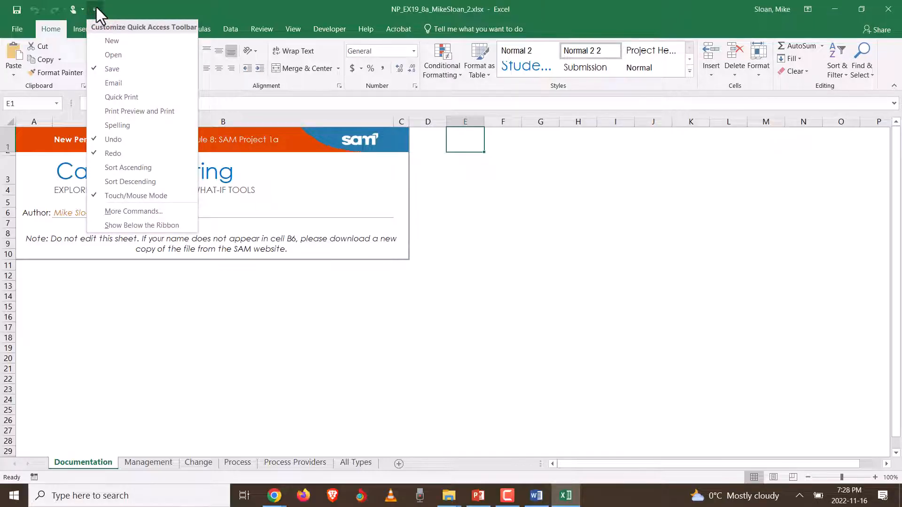
click(134, 212)
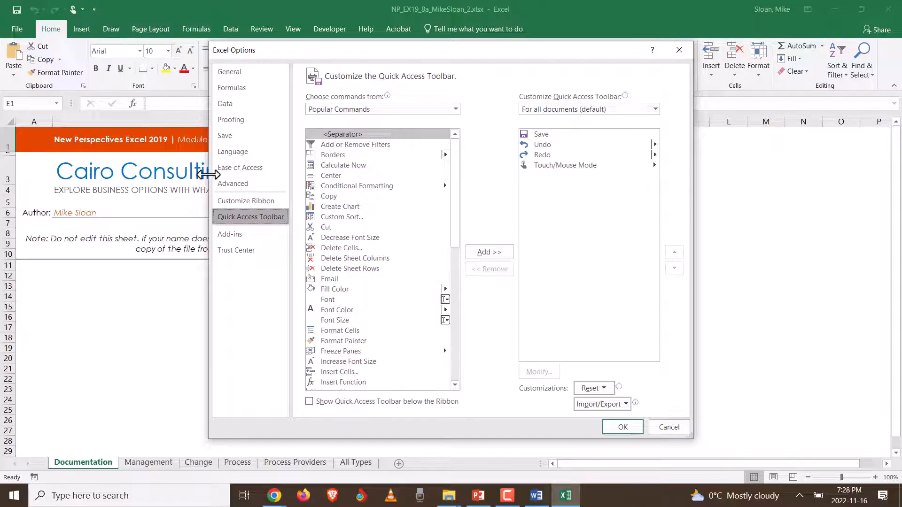
click(232, 234)
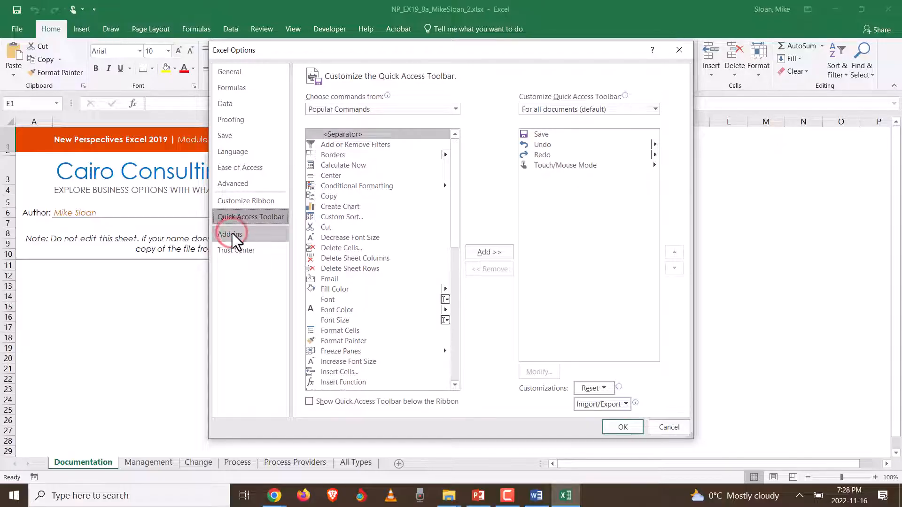
click(232, 233)
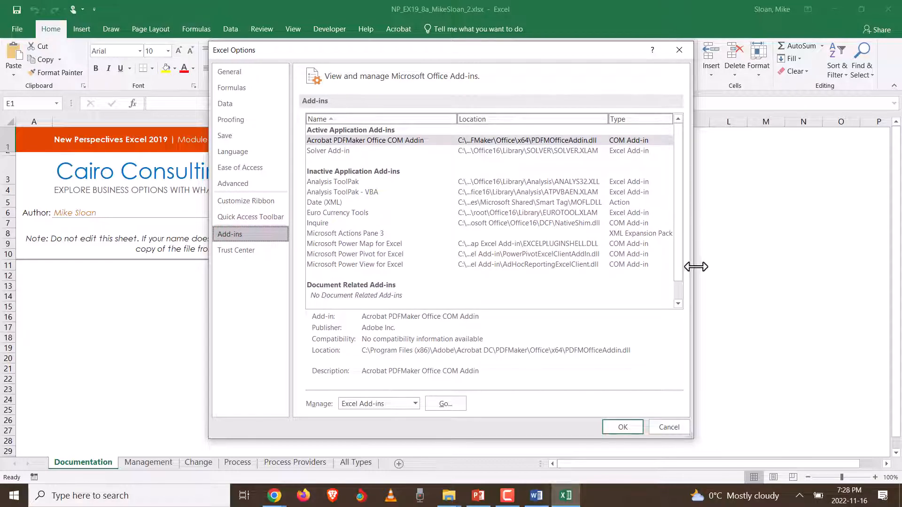
drag(677, 240, 675, 190)
scroll(460, 178, down, 1)
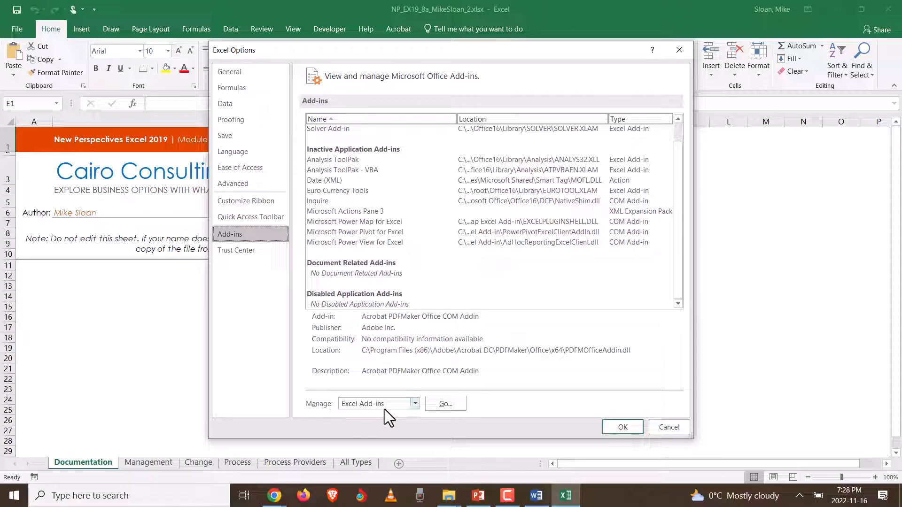
- Check the Solver Add-in entry among the available Excel add-ins, cancel the dialog and look for Solver among the data commands
click(453, 405)
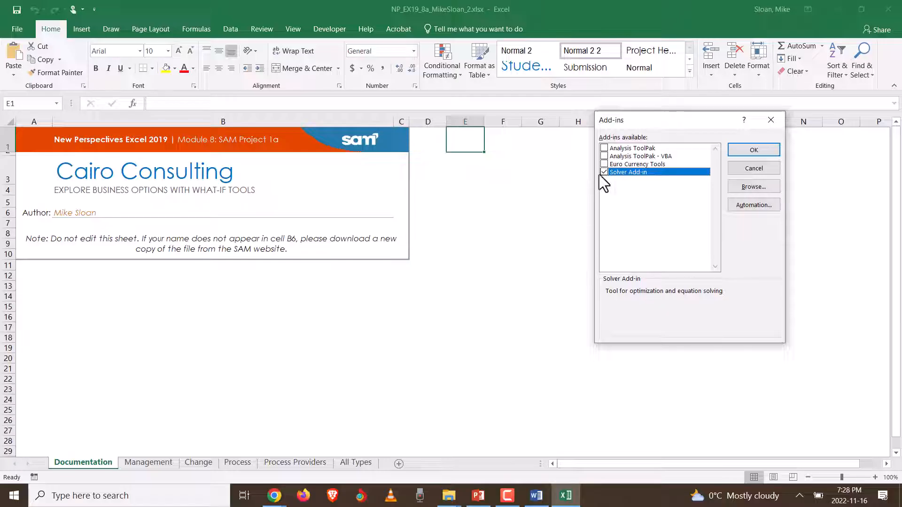
click(604, 172)
click(745, 168)
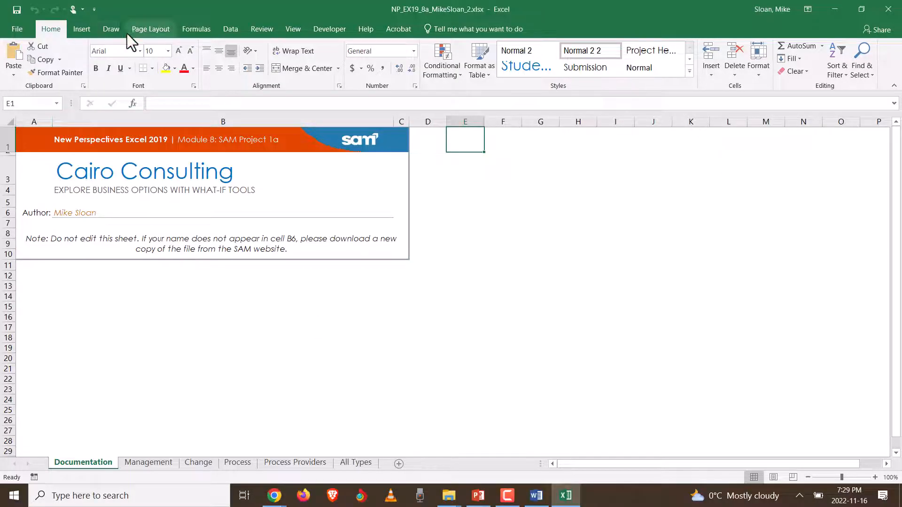
click(230, 29)
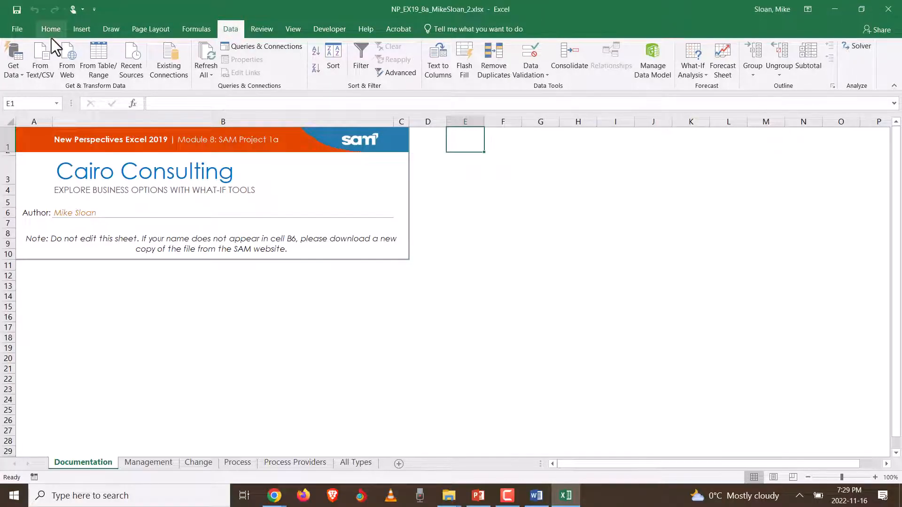
- Turn off the Solver Add-in in the list of available Excel add-ins
click(95, 9)
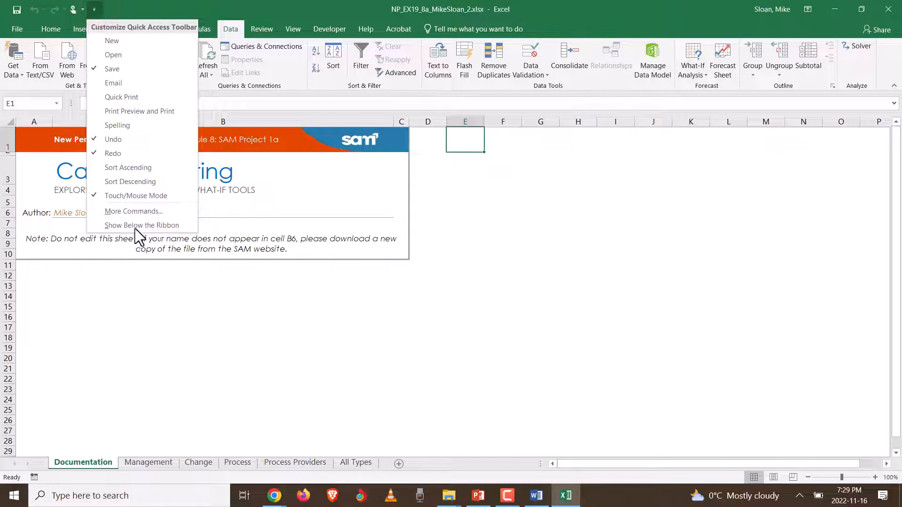
click(136, 212)
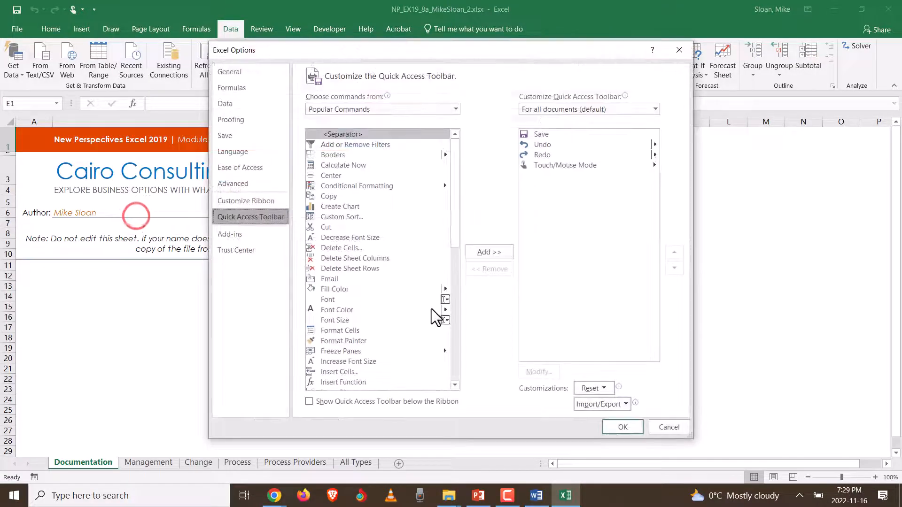
click(229, 234)
click(446, 404)
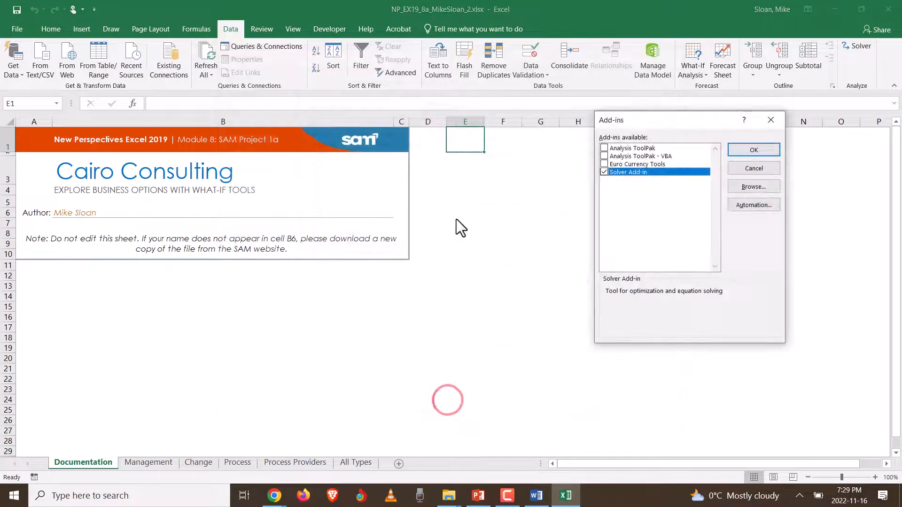
click(605, 172)
click(751, 146)
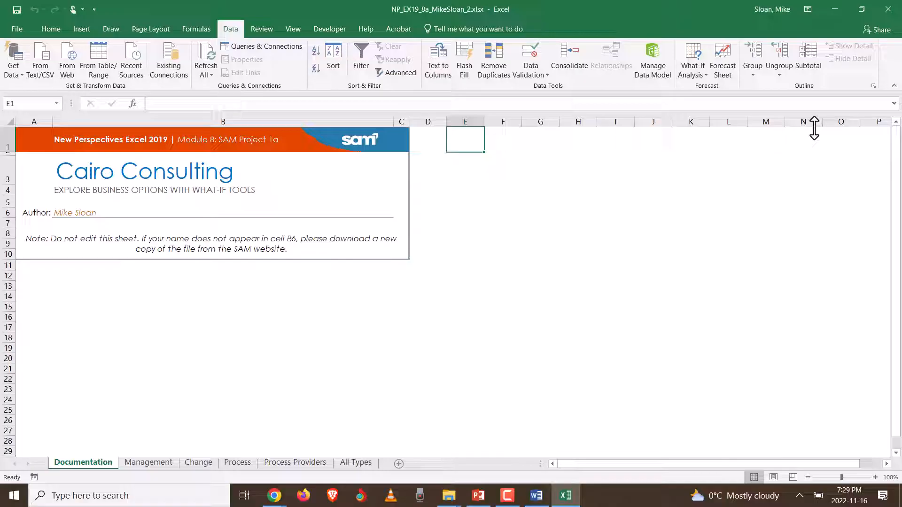
- Look for Solver among the developer and data commands, inspect What-If Analysis in a narrowed window, and maximize the workbook again
click(333, 29)
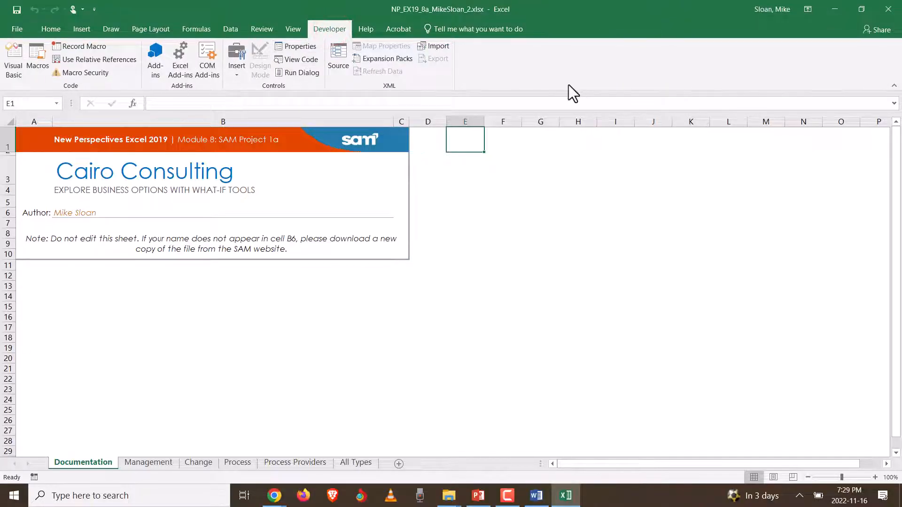
click(230, 30)
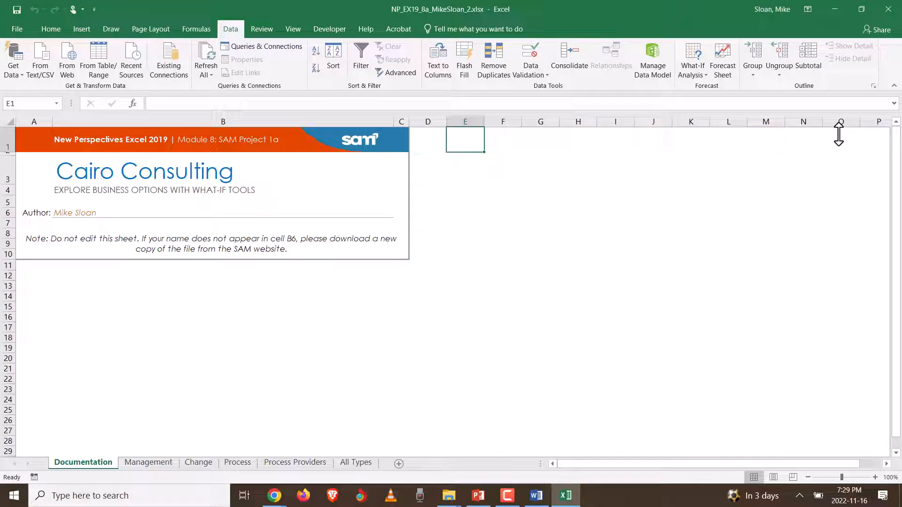
click(863, 9)
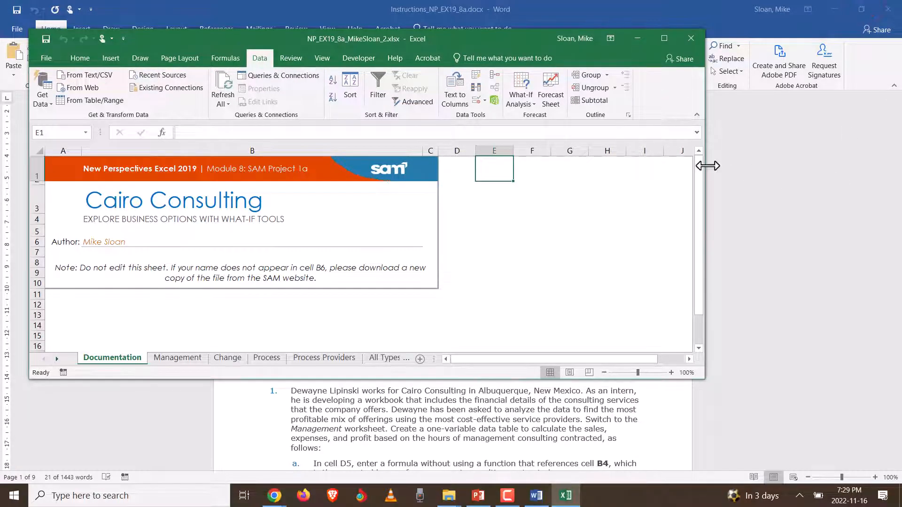
drag(705, 173, 375, 196)
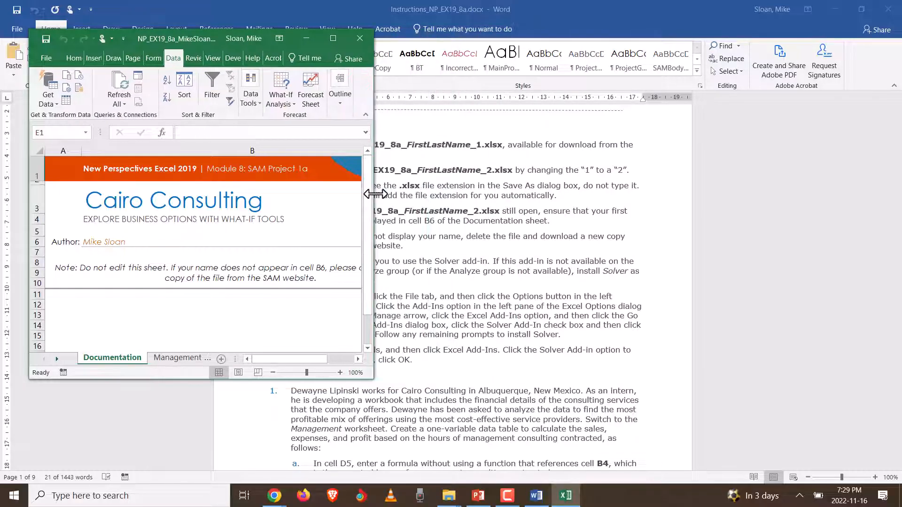
click(288, 103)
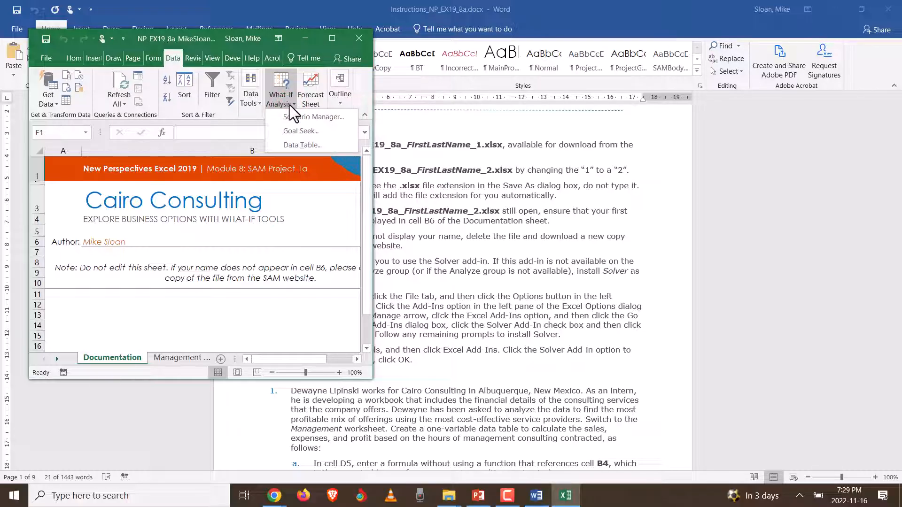
click(333, 38)
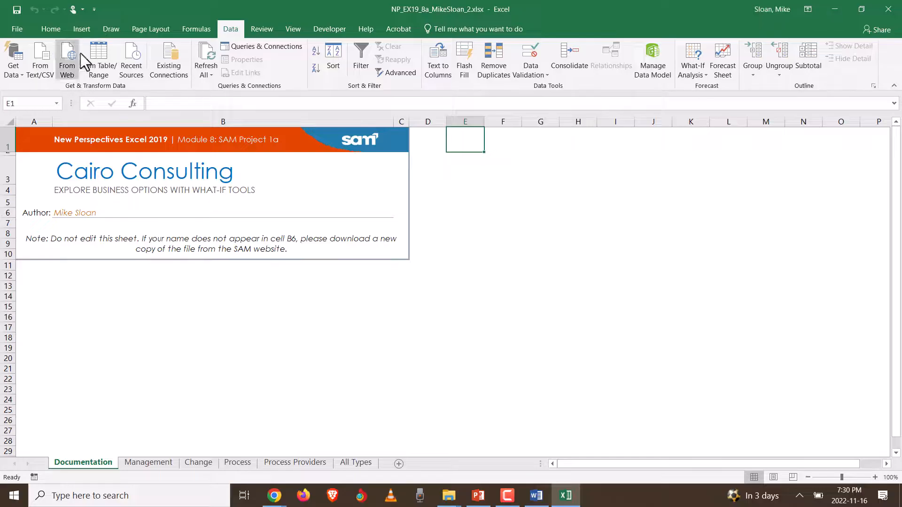
- Turn on the Solver Add-in through the add-ins settings in Excel Options
click(96, 10)
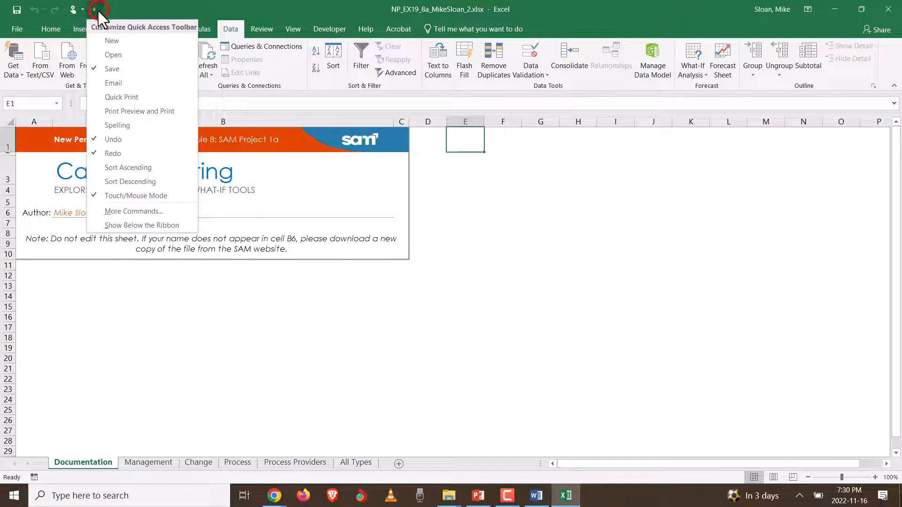
click(148, 210)
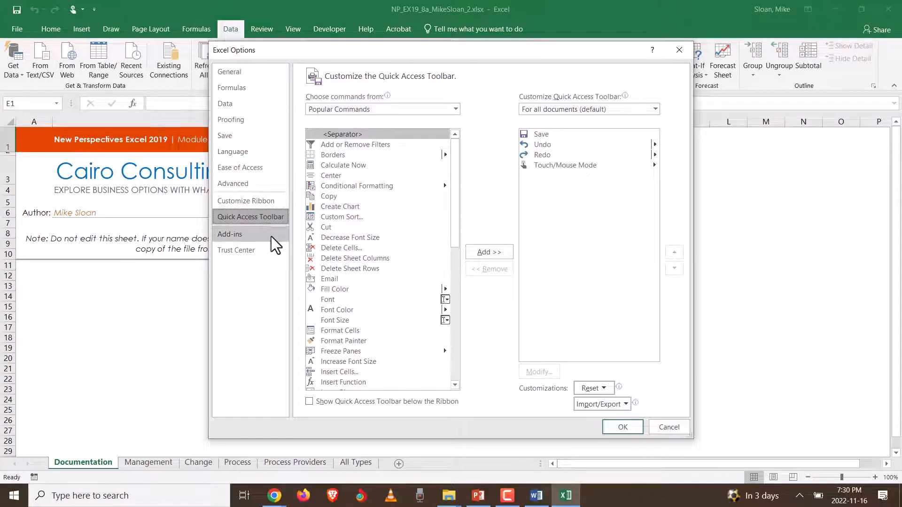
click(261, 234)
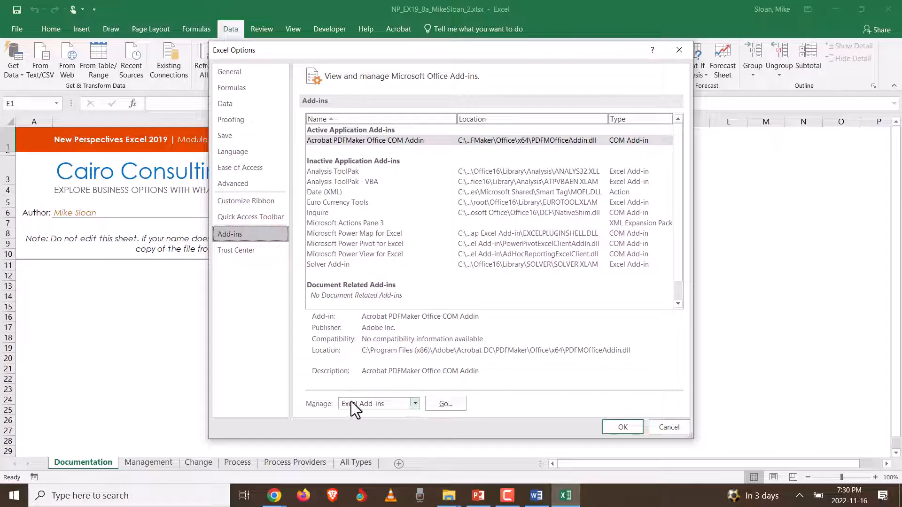
click(440, 405)
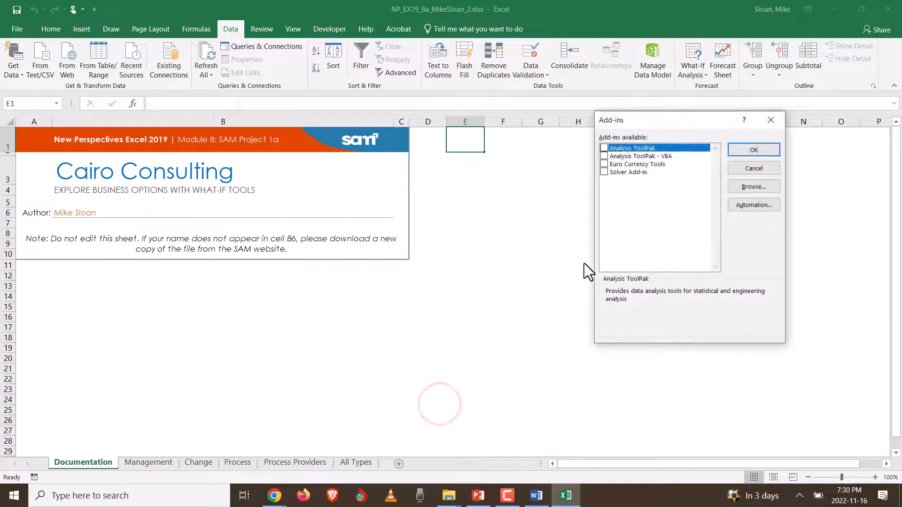
click(605, 172)
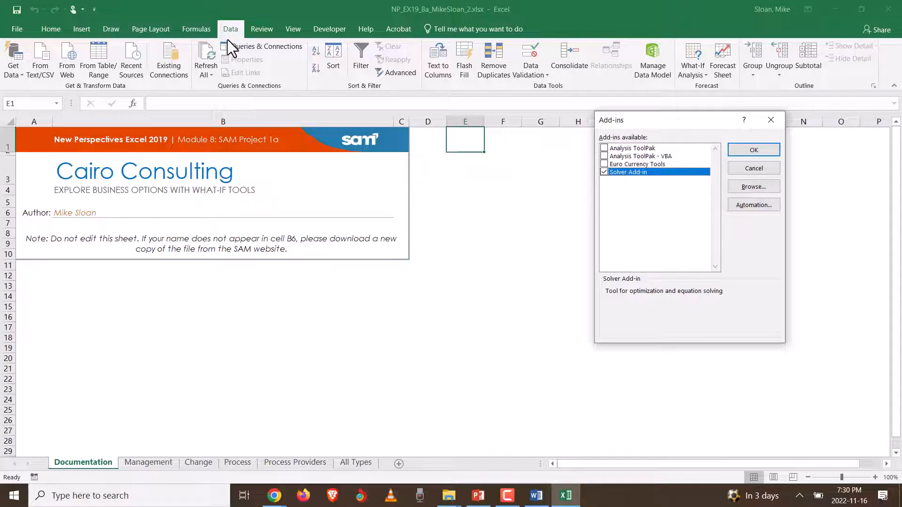
click(750, 150)
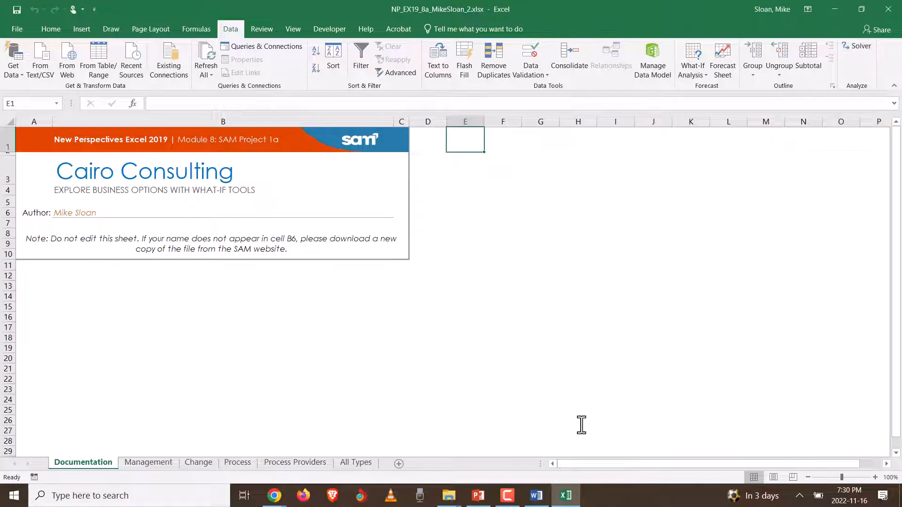
- Switch to the Word instructions, highlight step 11's introduction about running Solver on the Process Providers worksheet, and return to the workbook
click(539, 504)
scroll(370, 277, down, 15)
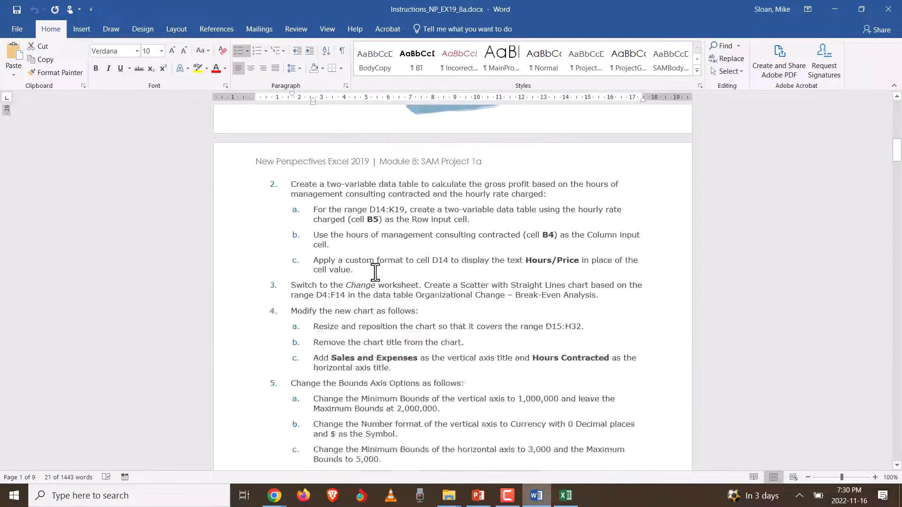
scroll(376, 274, down, 15)
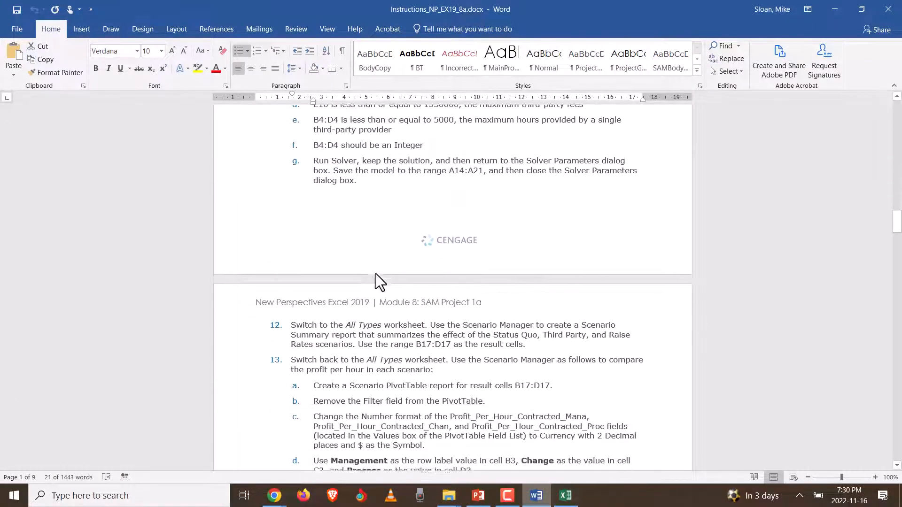
scroll(376, 274, down, 3)
scroll(377, 274, up, 6)
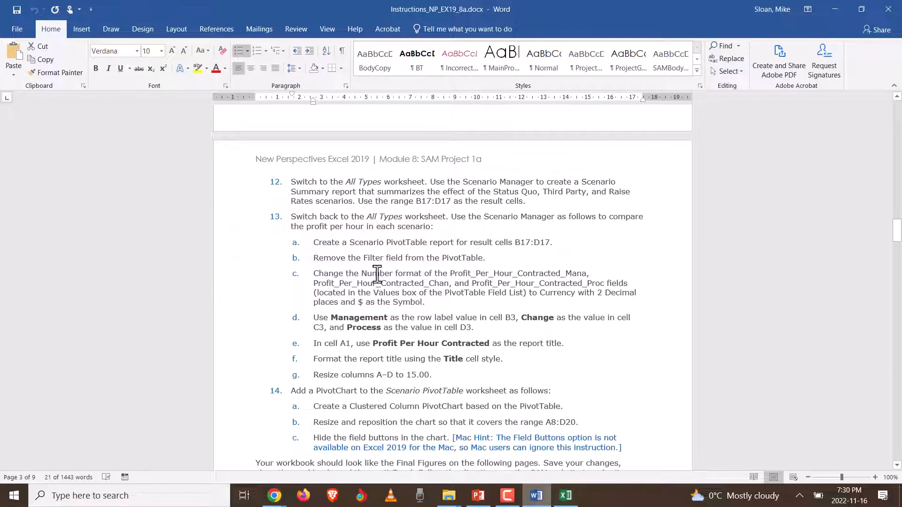
scroll(377, 274, up, 2)
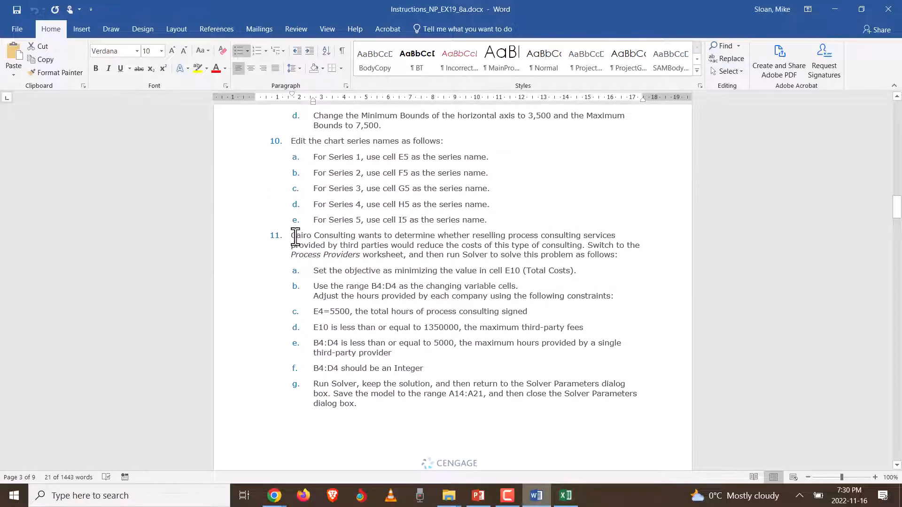
drag(292, 235, 646, 252)
click(836, 8)
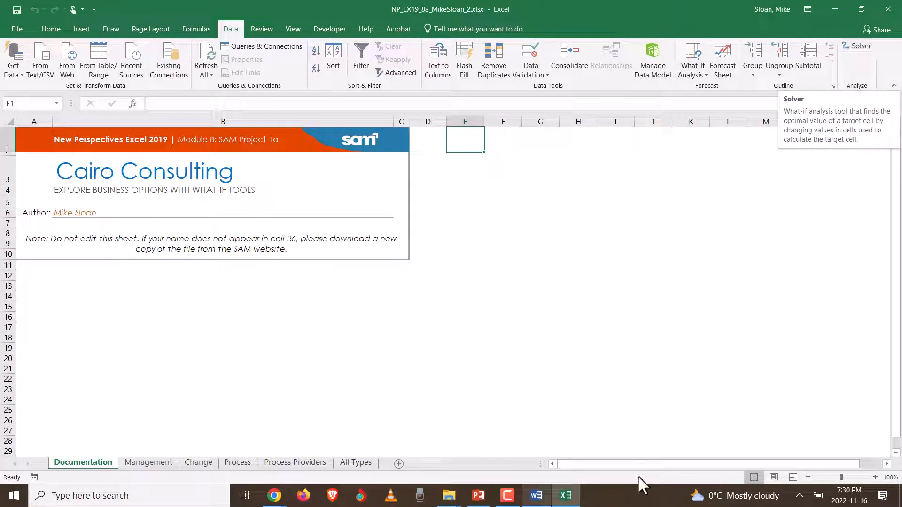
- Return to the Word instructions and highlight the Solver add-in requirement with its PC and Mac installation notes above Project Steps
click(530, 497)
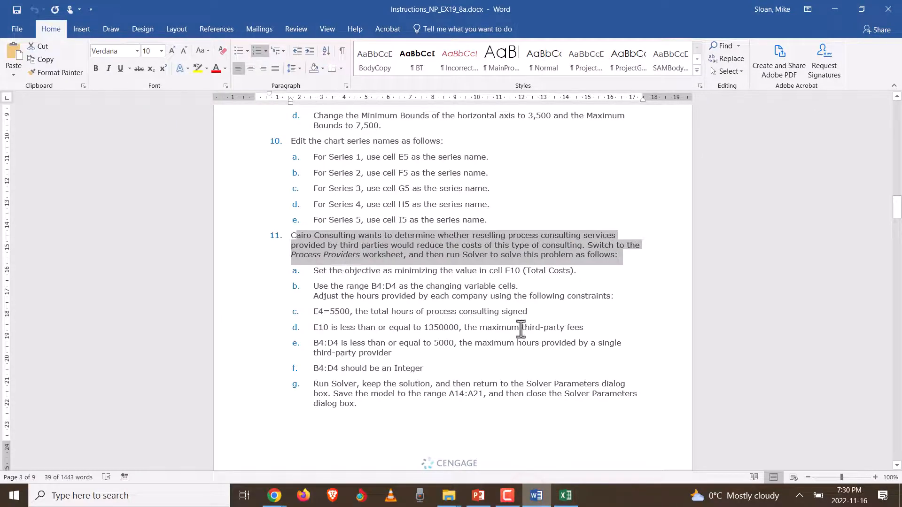
scroll(630, 371, up, 15)
scroll(470, 301, up, 10)
scroll(470, 305, down, 5)
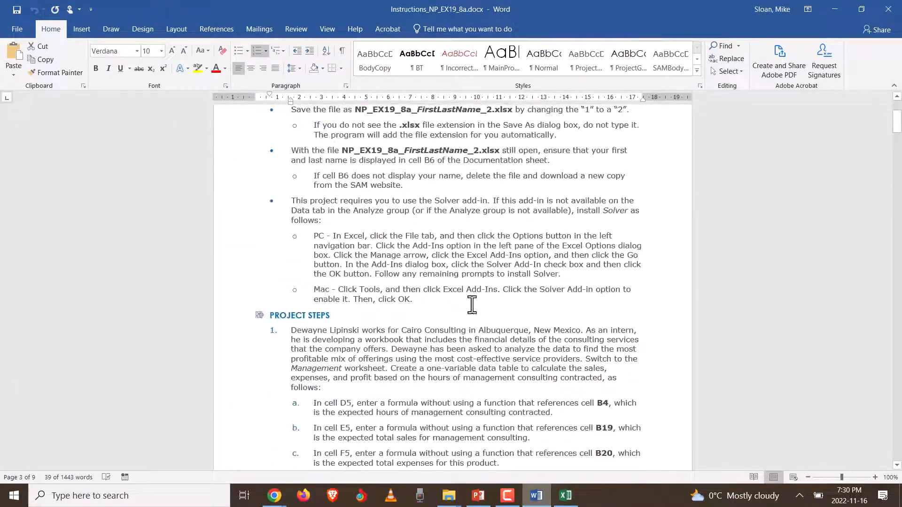
click(301, 212)
drag(287, 177, 464, 275)
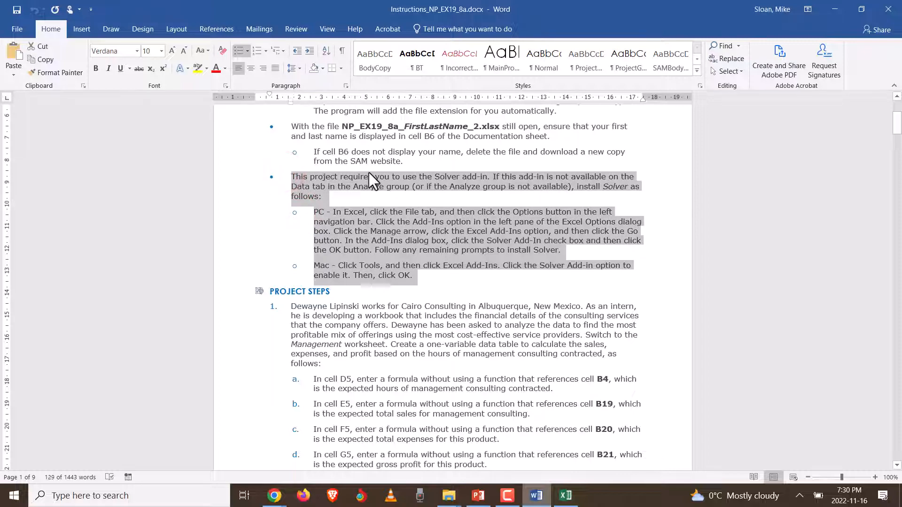
- Read project step 1 in the instructions and highlight substeps a to d about the formulas for cells D5 to G5
scroll(368, 174, down, 3)
click(288, 220)
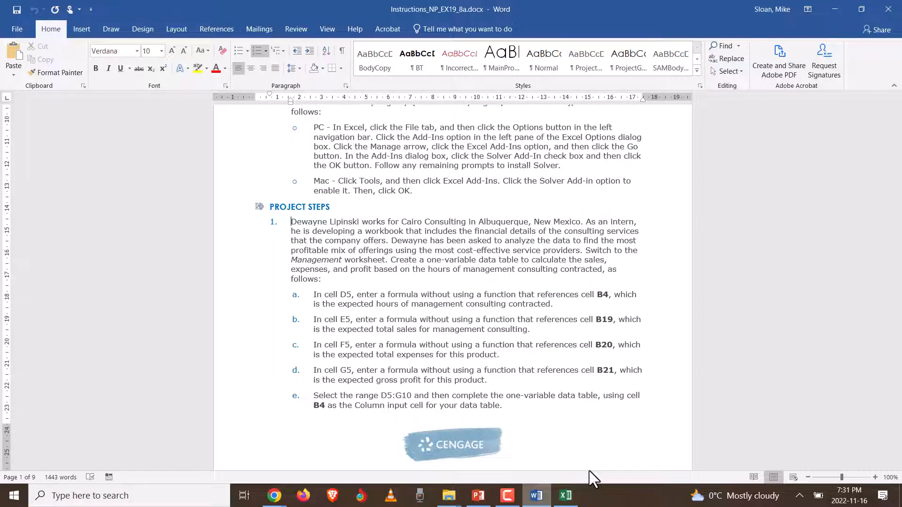
scroll(447, 245, down, 1)
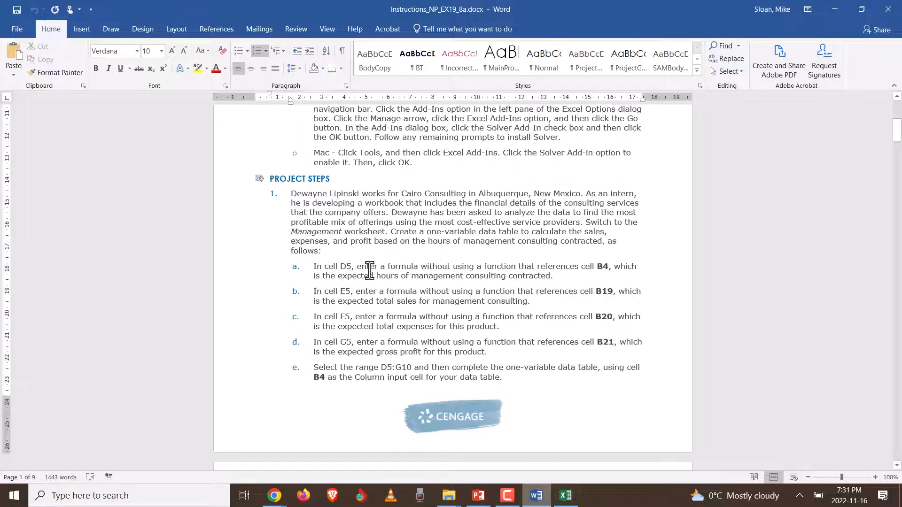
scroll(369, 271, down, 1)
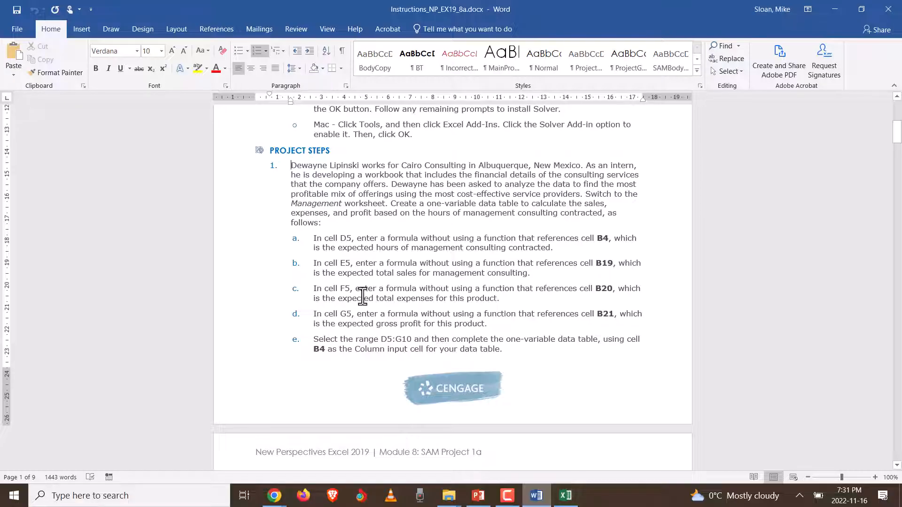
drag(512, 327, 312, 241)
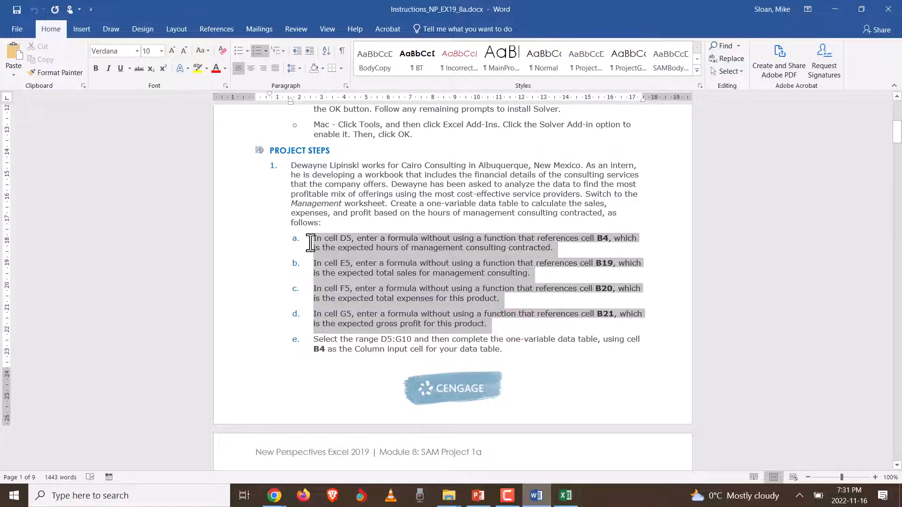
click(491, 322)
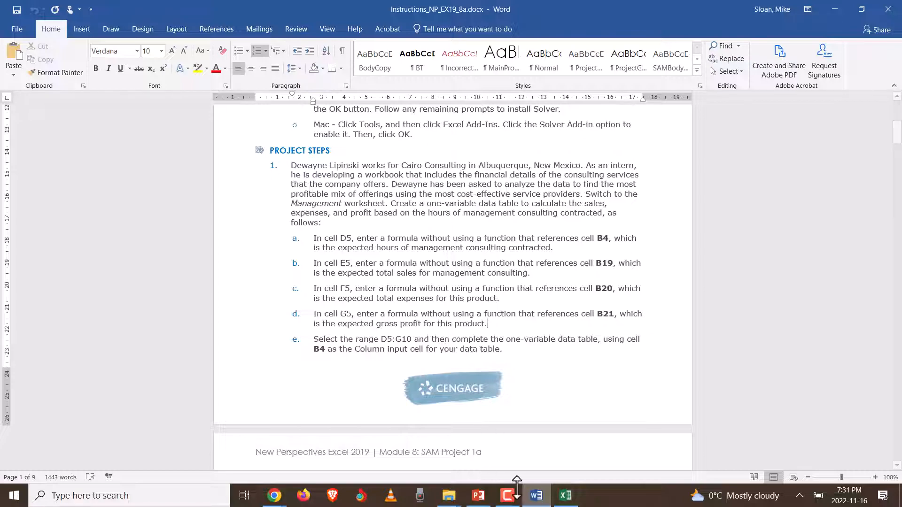
- Switch to the Excel workbook and enter the formula =B4 in cell D5 of the Management worksheet
click(566, 495)
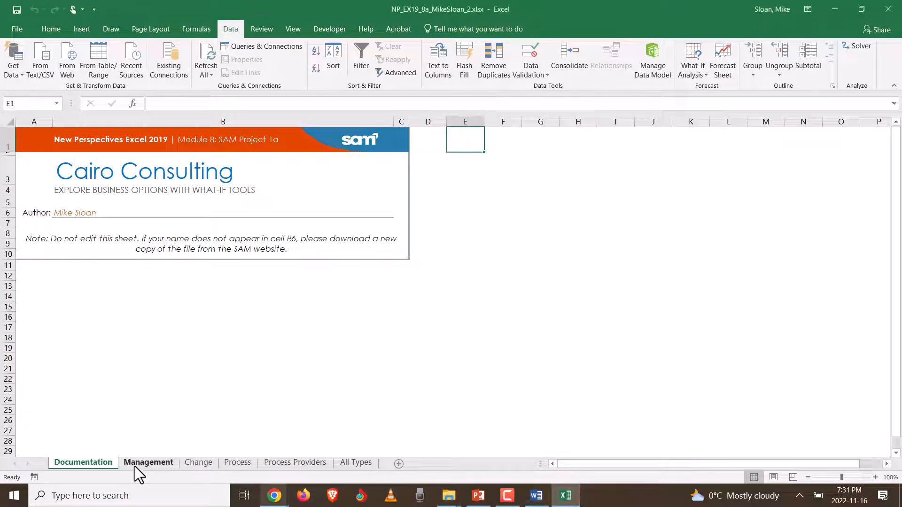
click(135, 464)
click(284, 186)
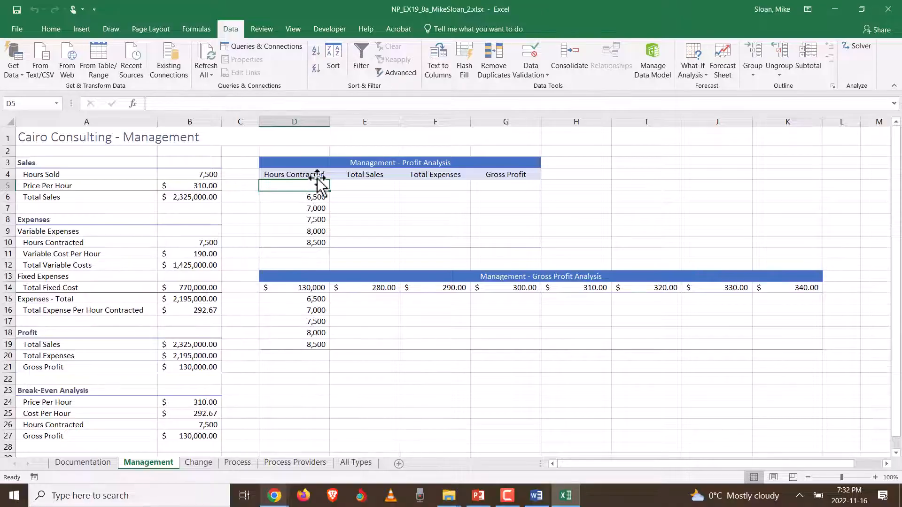
text(=b4)
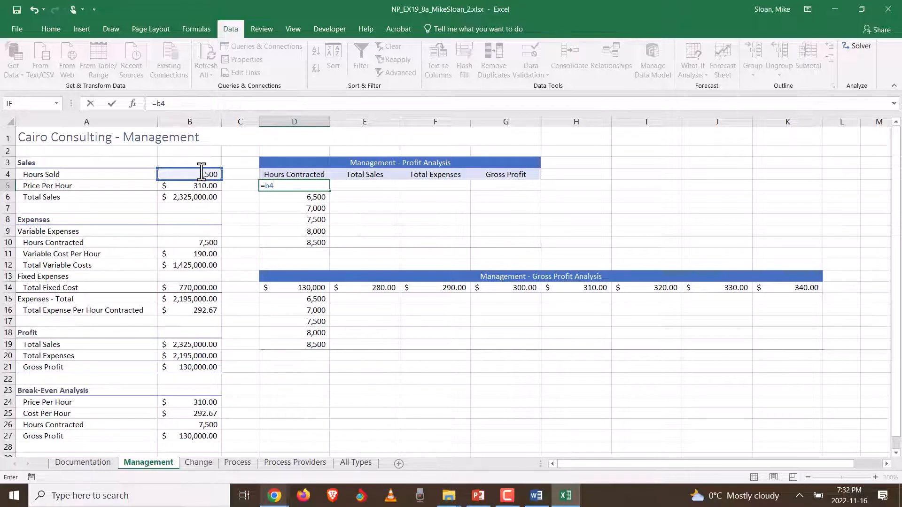
key(Return)
- Check the Word instructions and enter the formula =B19 in cell E5 under Total Sales
key(Up)
key(Right)
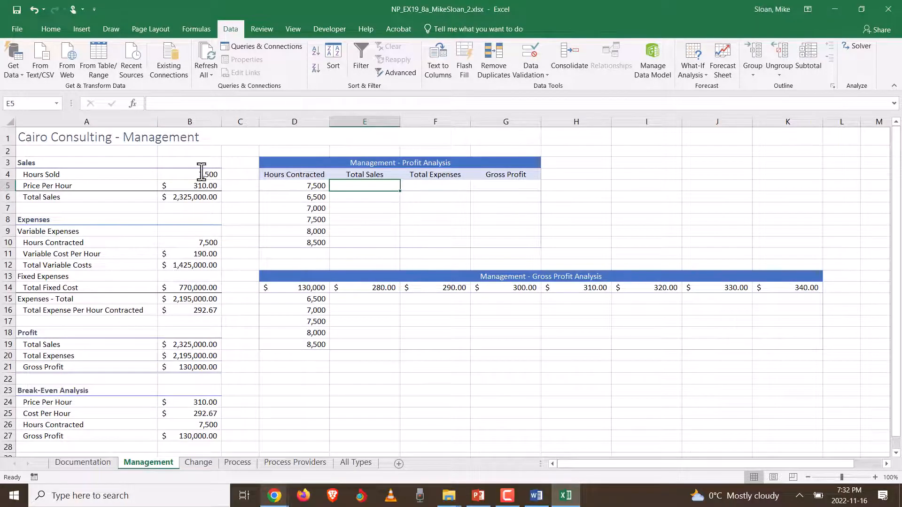
key(alt+Tab)
key(alt+Tab)
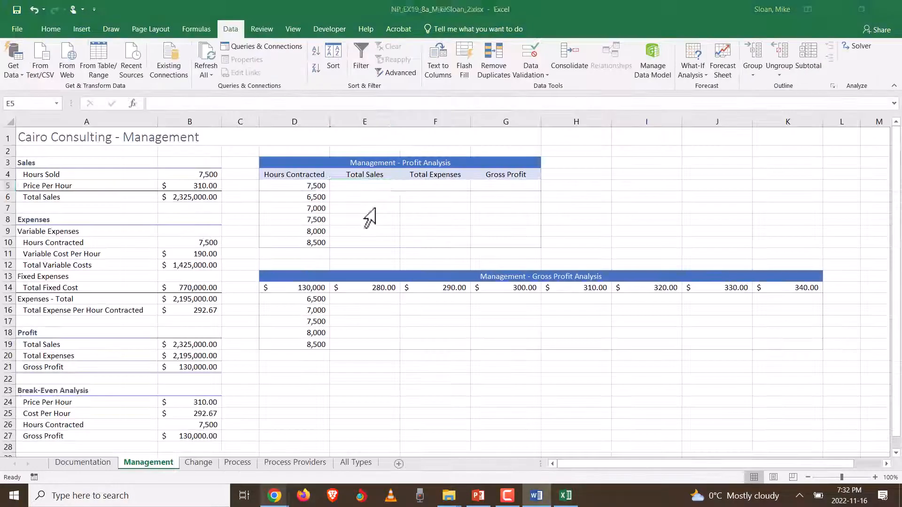
text(=b19)
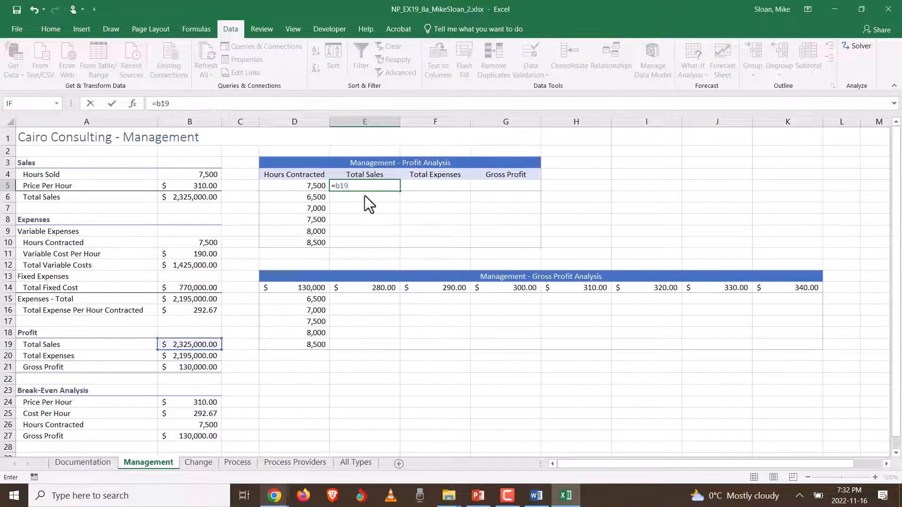
key(Return)
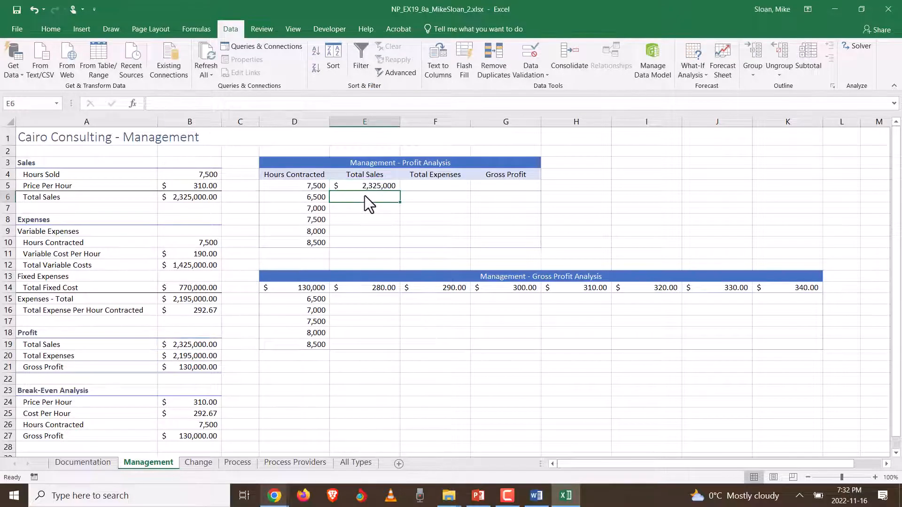
- Consult the Word instructions again and enter a formula in cell F5 under Total Expenses that references cell B20
key(Up)
key(Right)
key(alt+Tab)
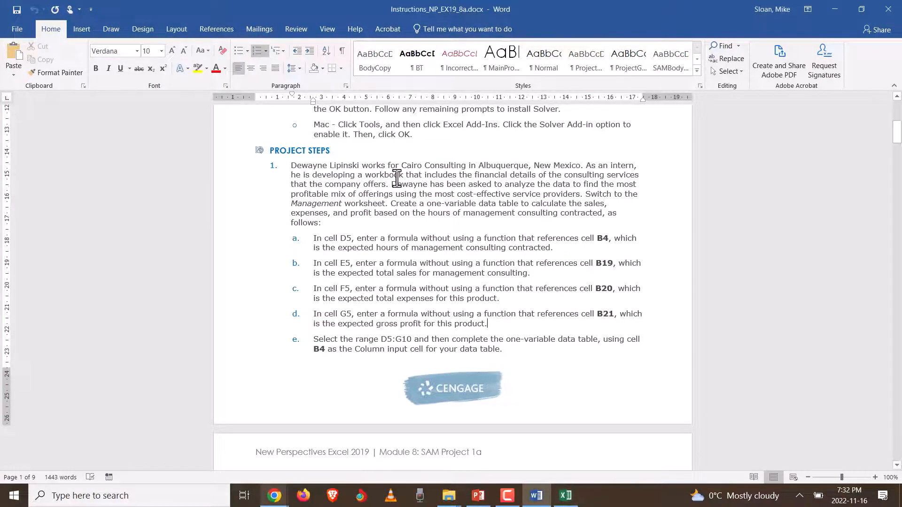
key(alt+Tab)
text(=)
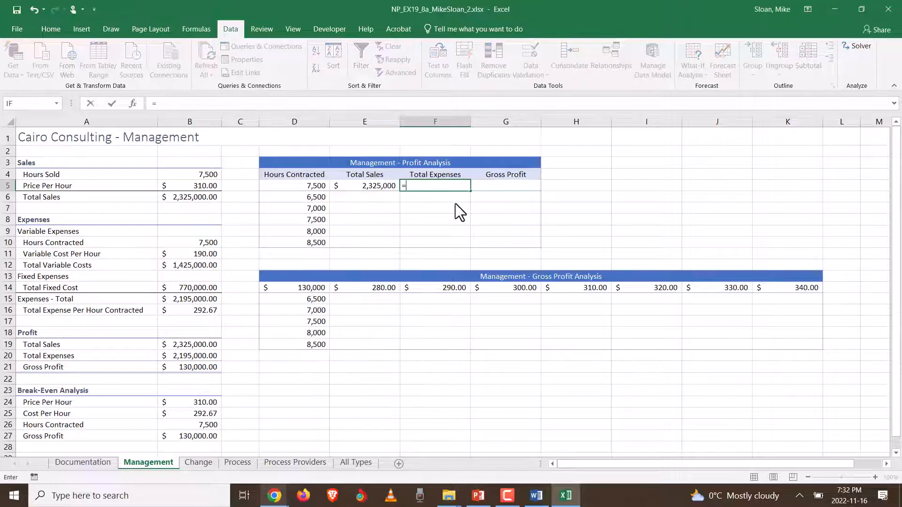
click(185, 357)
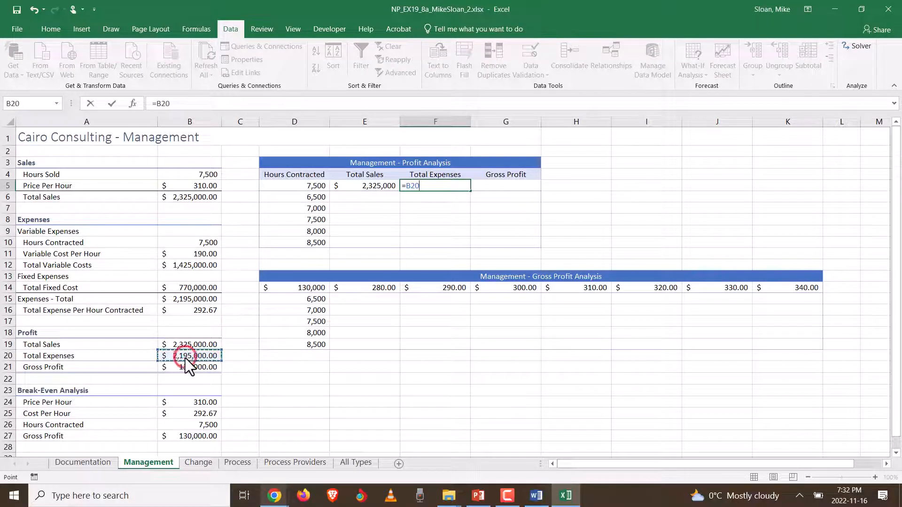
key(Return)
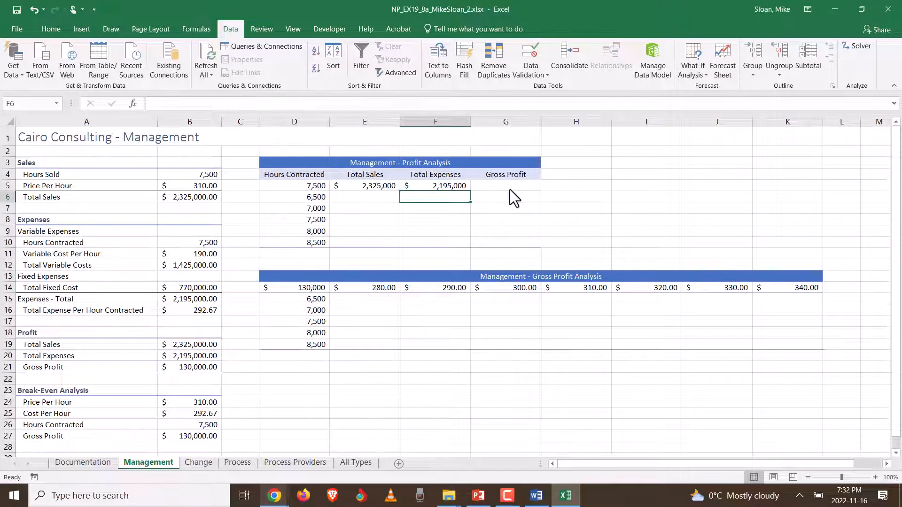
- Check substep d in the Word instructions and enter the formula =B21 in cell G5 under Gross Profit
click(510, 187)
key(alt+Tab)
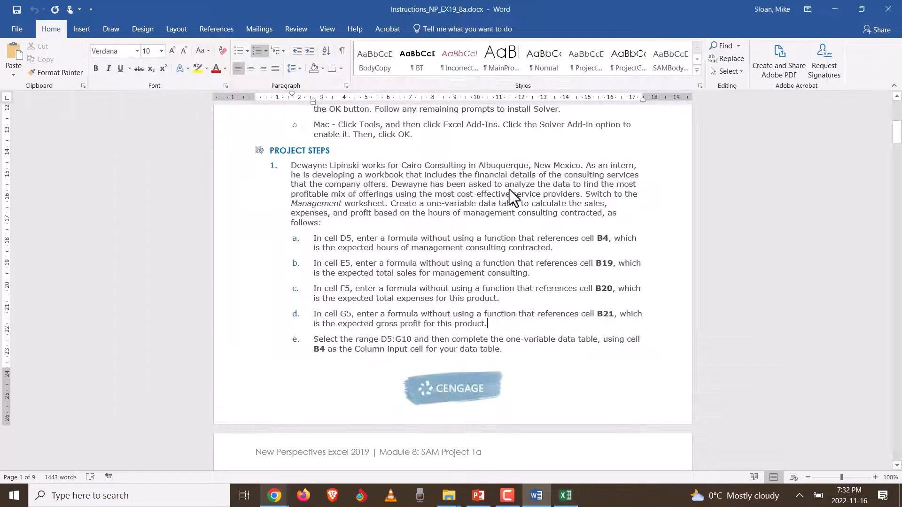
key(alt+Tab)
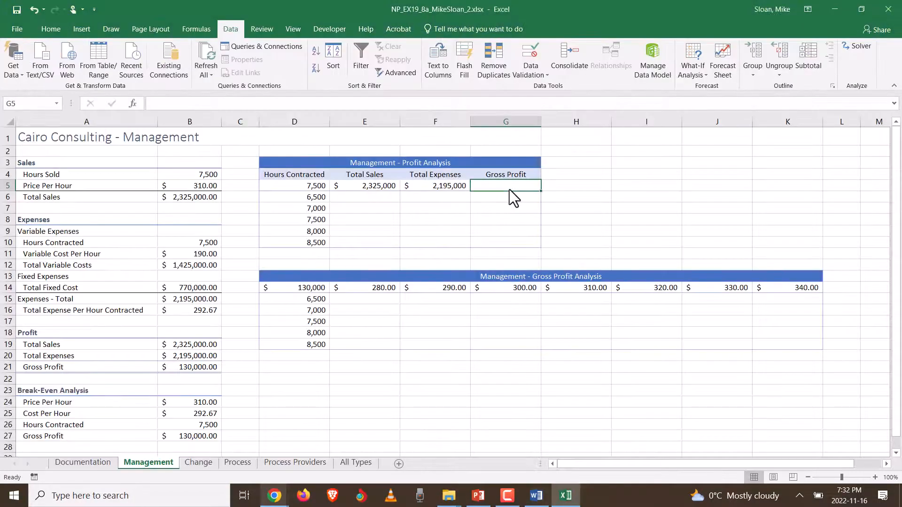
text(=b2)
text(1)
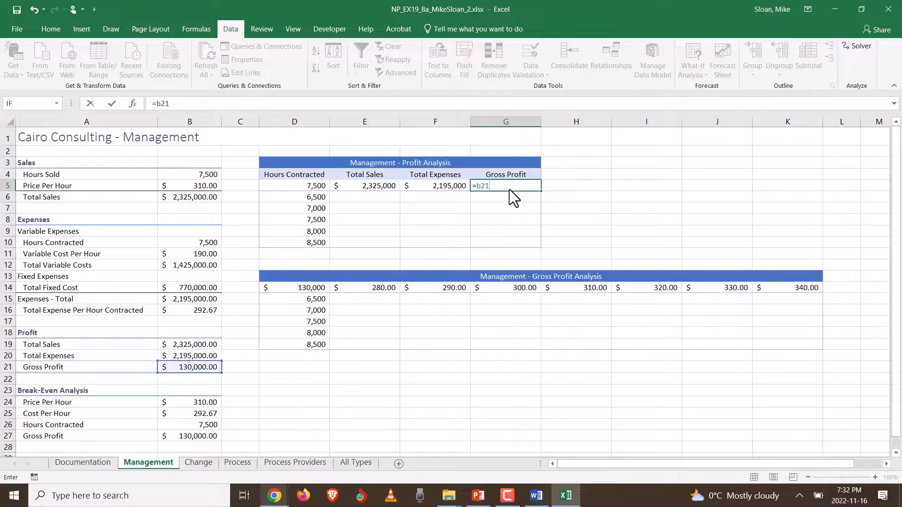
key(Return)
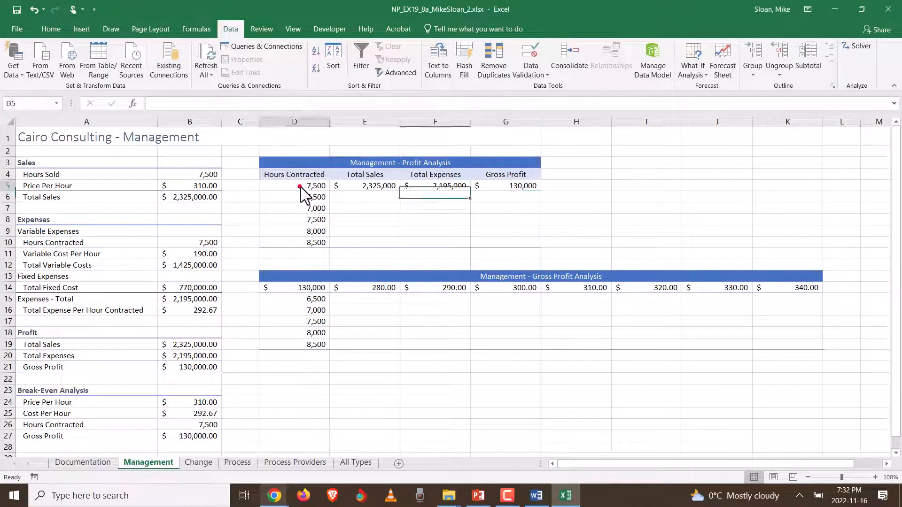
- Create a one-variable data table over the range D5:G10 with B4 as the column input cell, checking substep e in the Word instructions
drag(301, 187, 517, 190)
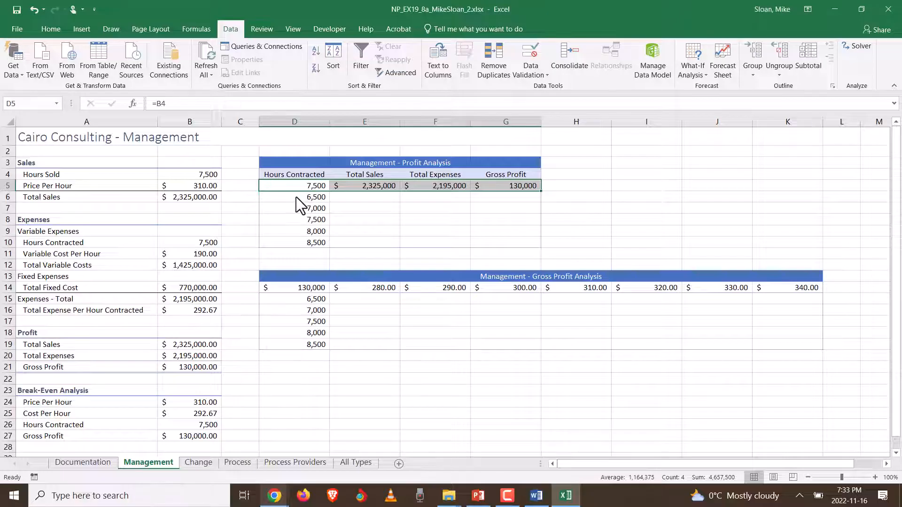
drag(296, 187, 522, 242)
key(alt+Tab)
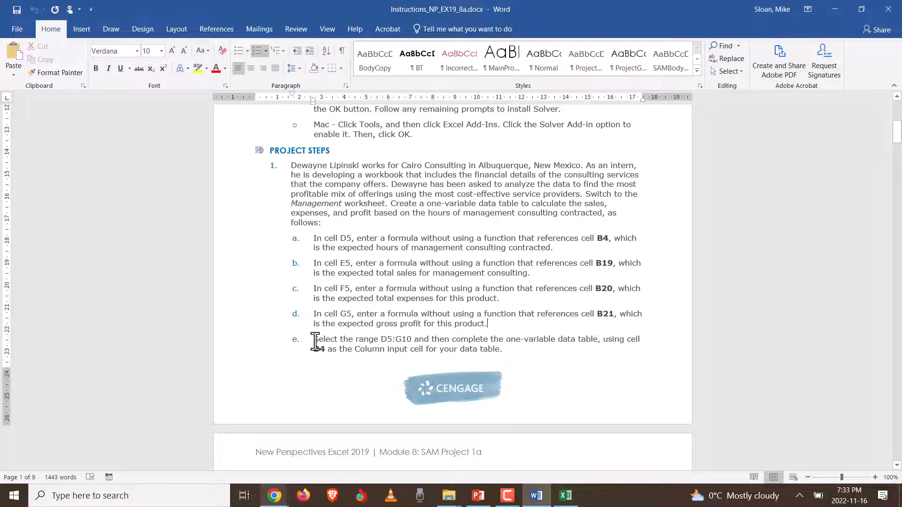
key(alt+Tab)
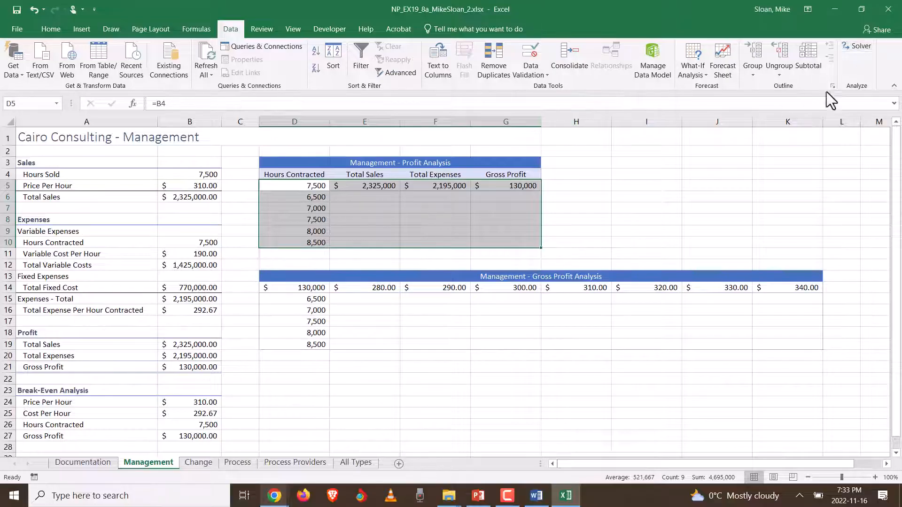
click(703, 71)
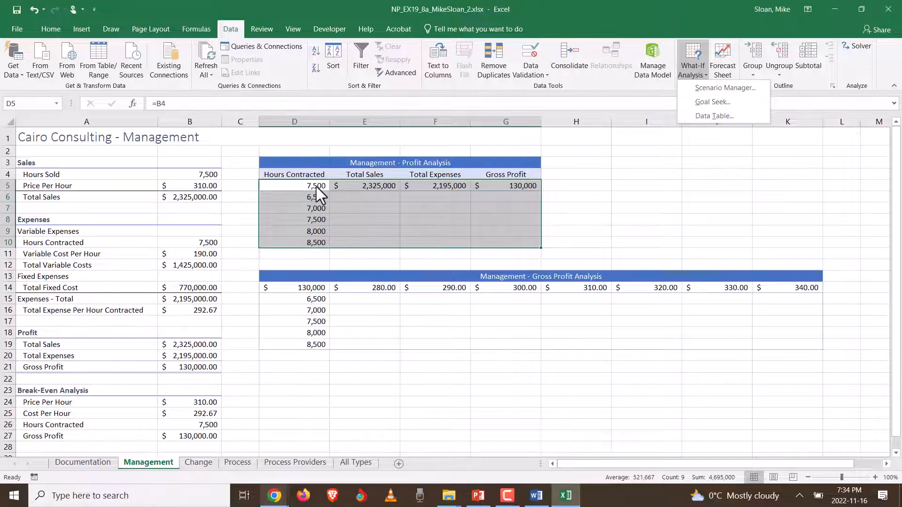
click(694, 119)
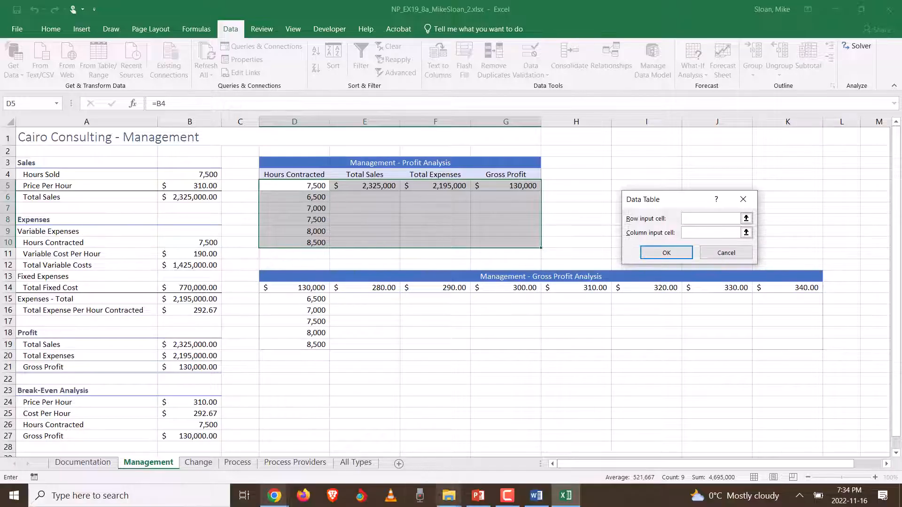
click(536, 496)
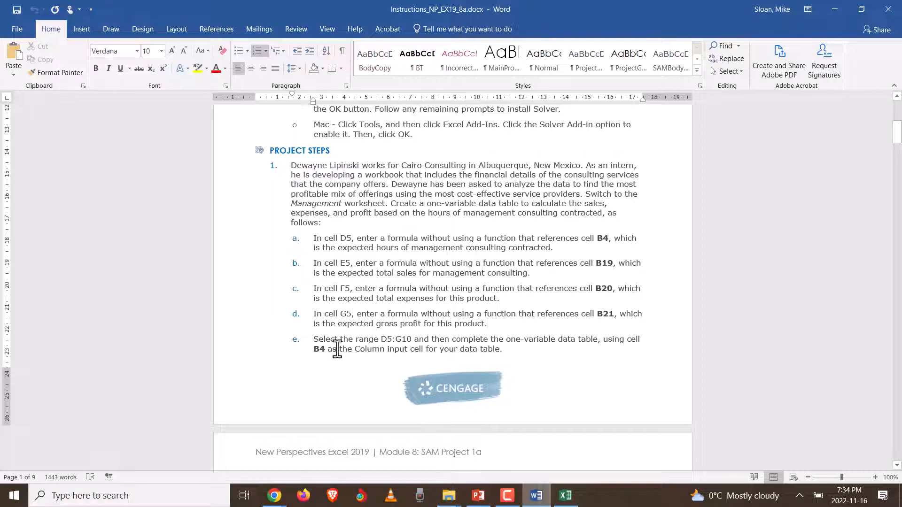
key(alt+Tab)
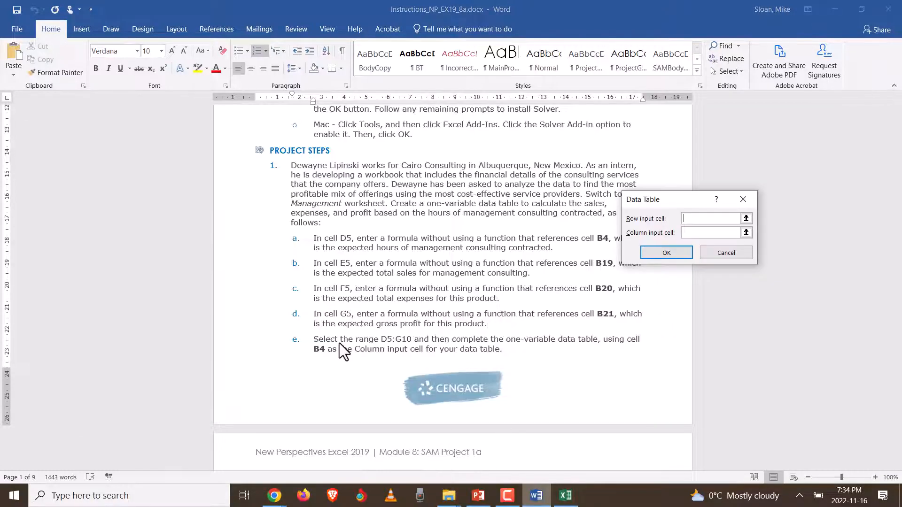
click(565, 497)
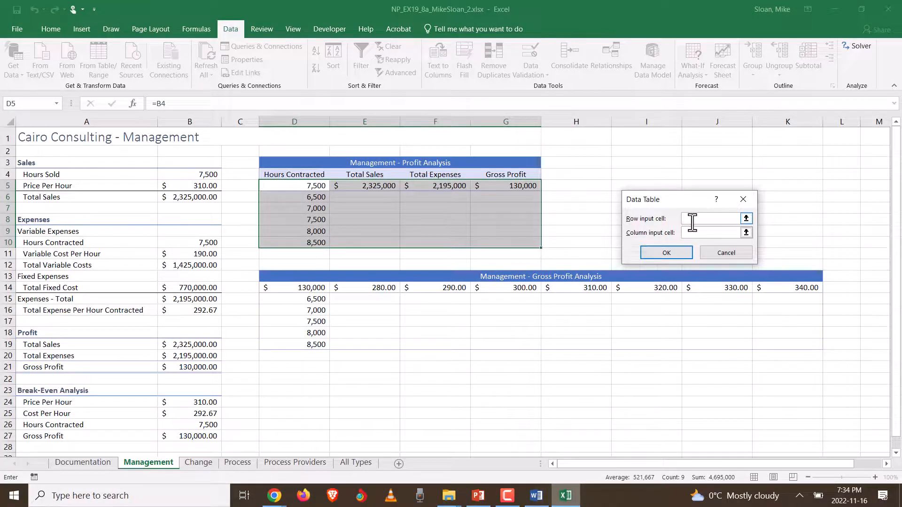
click(722, 235)
text(B4)
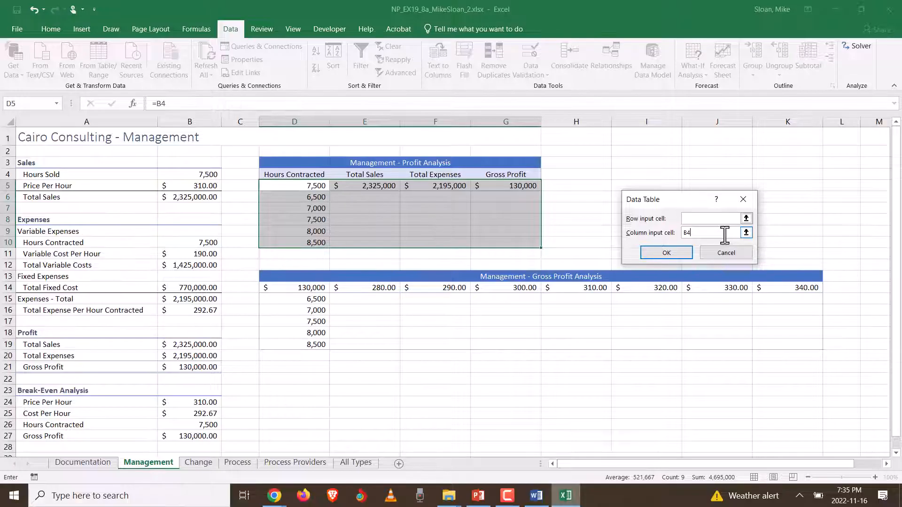
click(654, 250)
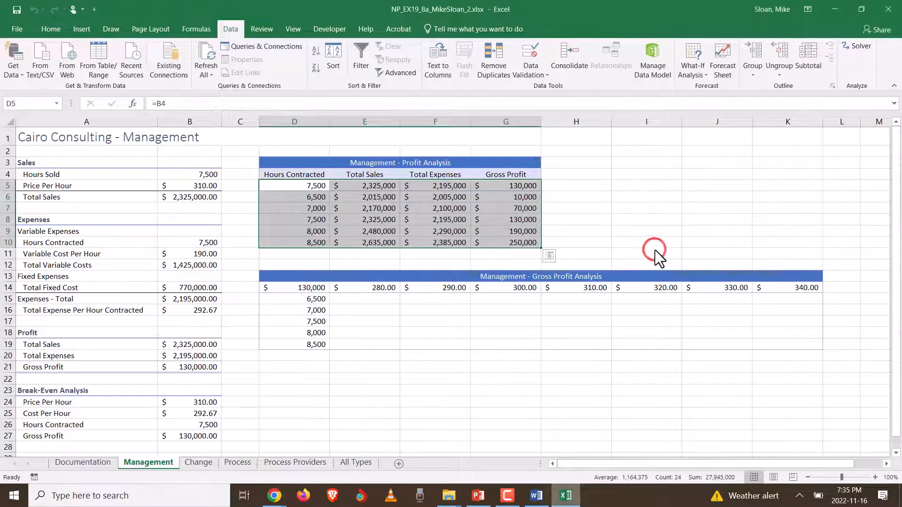
- Examine the formulas in the Profit Analysis data table cells E6 to G10 and the values in the Hours Contracted column
click(371, 199)
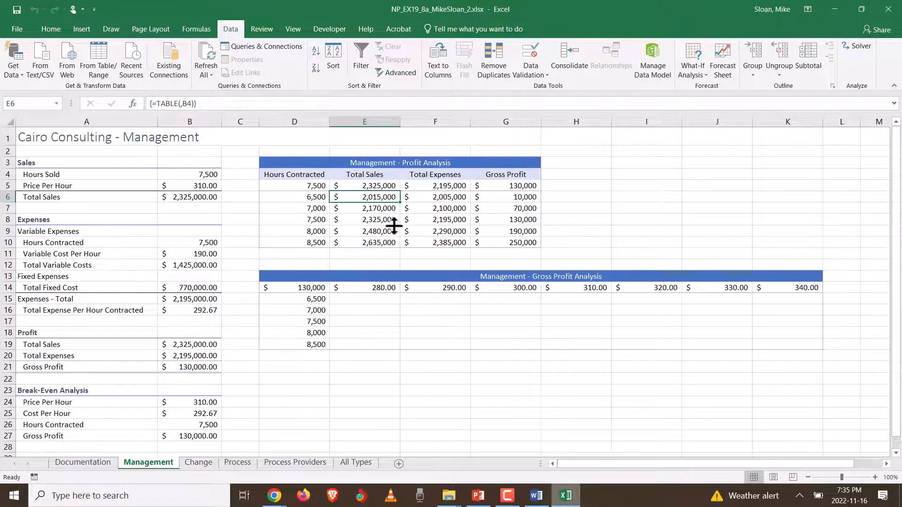
key(Right)
key(Right)
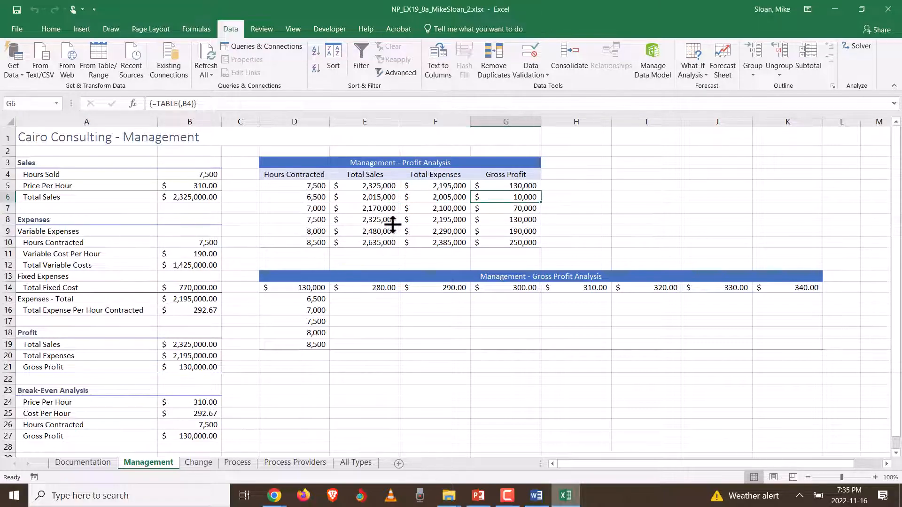
key(Down)
key(Left)
key(Left)
key(Down)
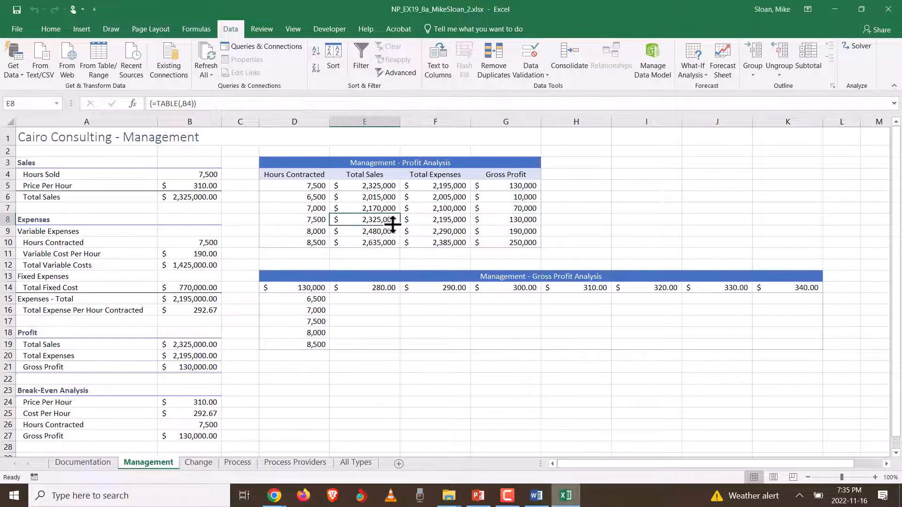
key(Right)
key(Right)
key(Right)
key(Left)
key(Down)
key(Down)
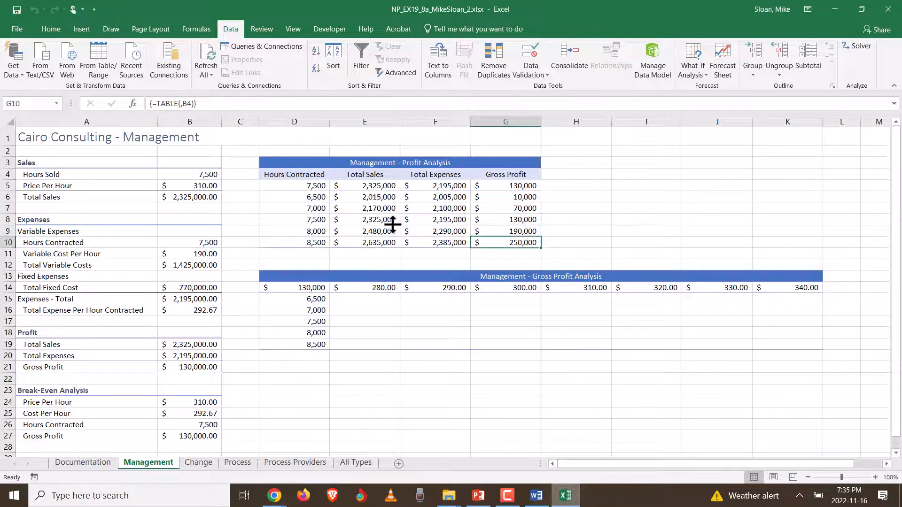
key(Left)
key(Left)
key(Left)
key(Up)
key(Up)
key(Up)
key(Up)
key(Up)
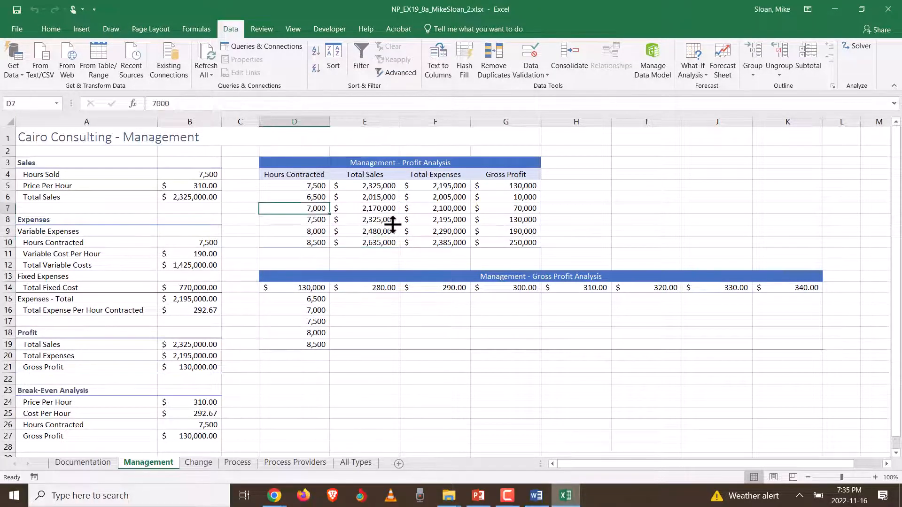
- Try 8700 as the Hours Sold value in cell B4 to test the data table, and undo the change
key(Right)
key(Right)
key(Right)
key(Left)
key(Home)
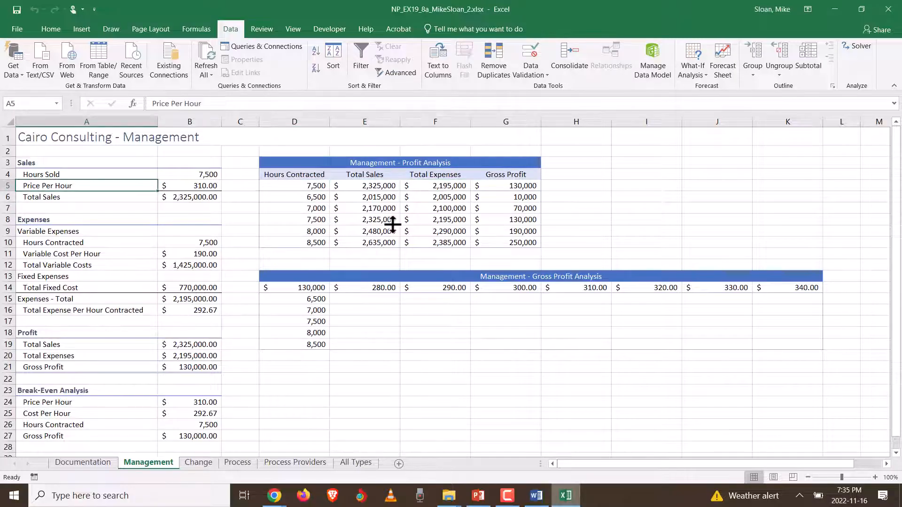
key(Right)
key(Up)
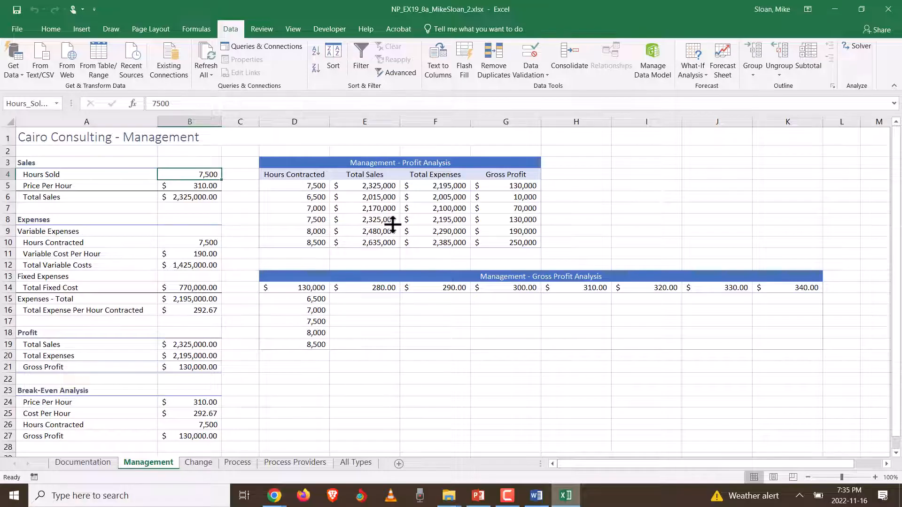
text(8700)
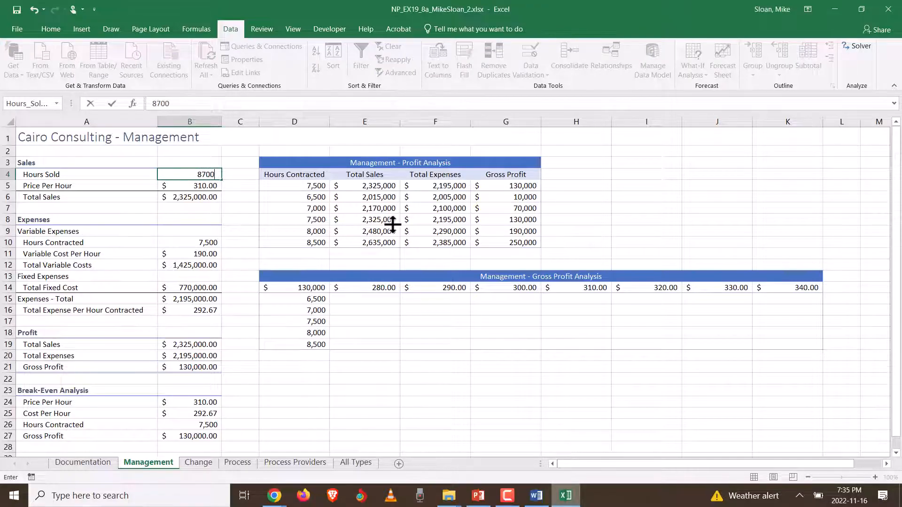
key(Return)
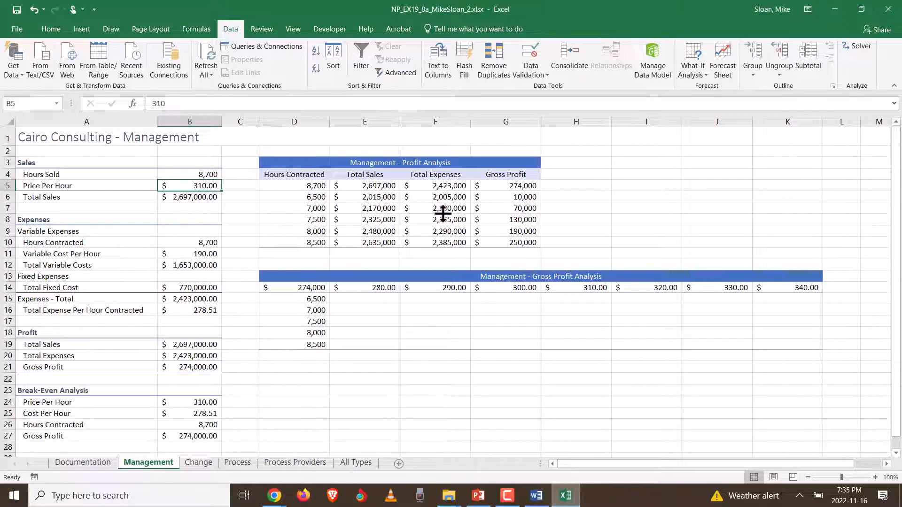
key(ctrl+z)
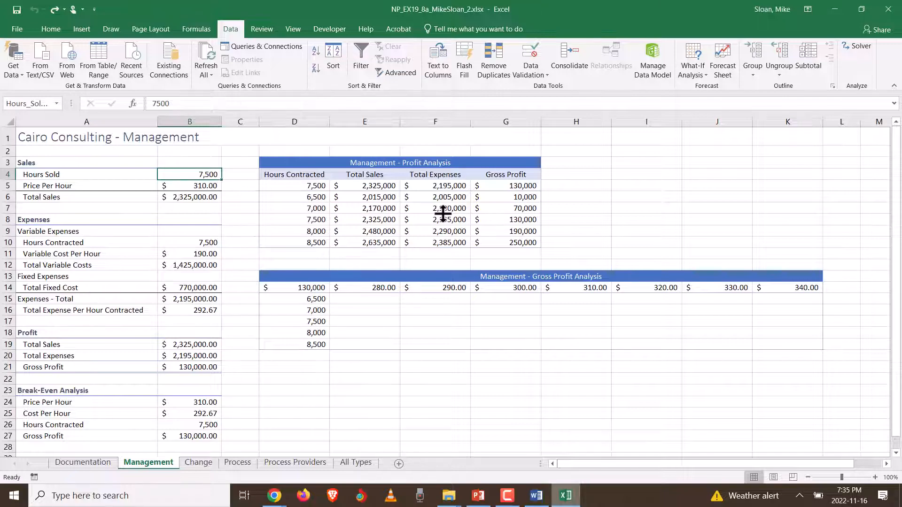
- Switch to the Word instructions, read step 2 on the two-variable data table, and return to the Excel workbook
key(alt+Tab)
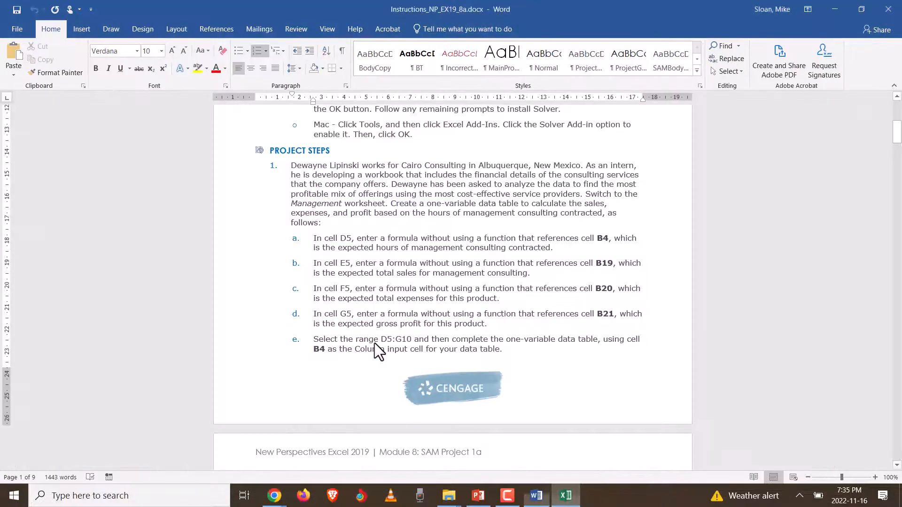
scroll(384, 325, down, 2)
scroll(383, 326, down, 5)
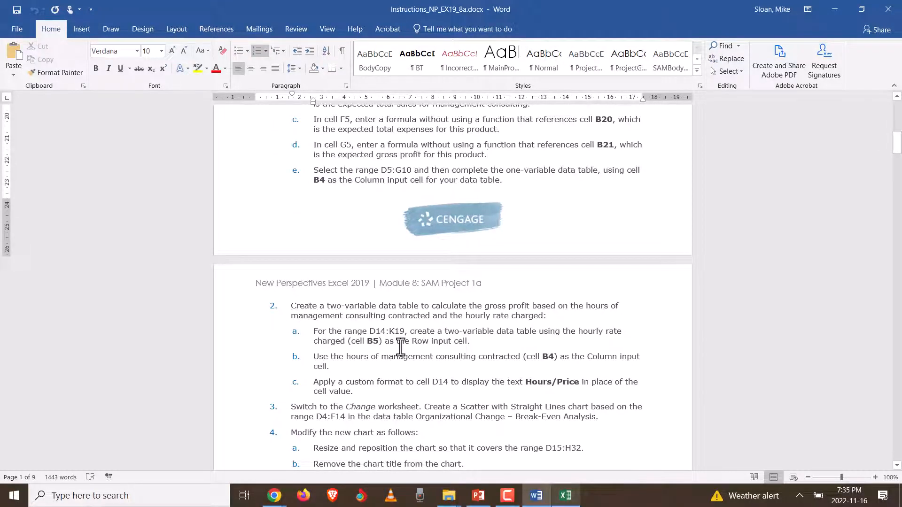
key(alt+Tab)
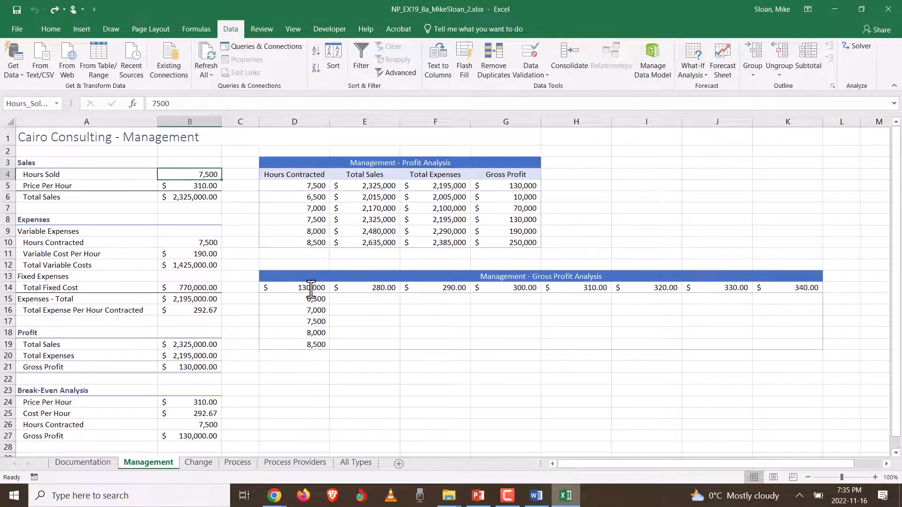
- Examine the Gross Profit Analysis range D14:K19, including the formula in D14 and the hourly prices across row 14
drag(311, 290, 782, 350)
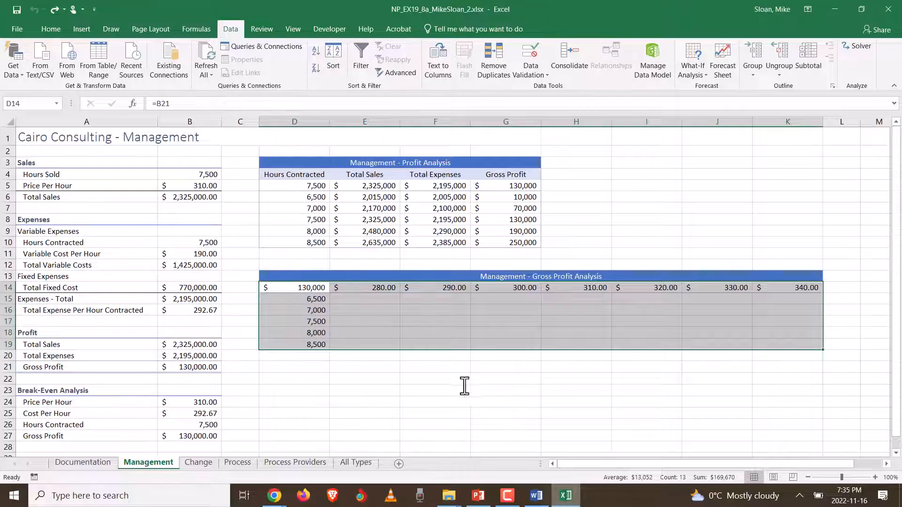
click(299, 287)
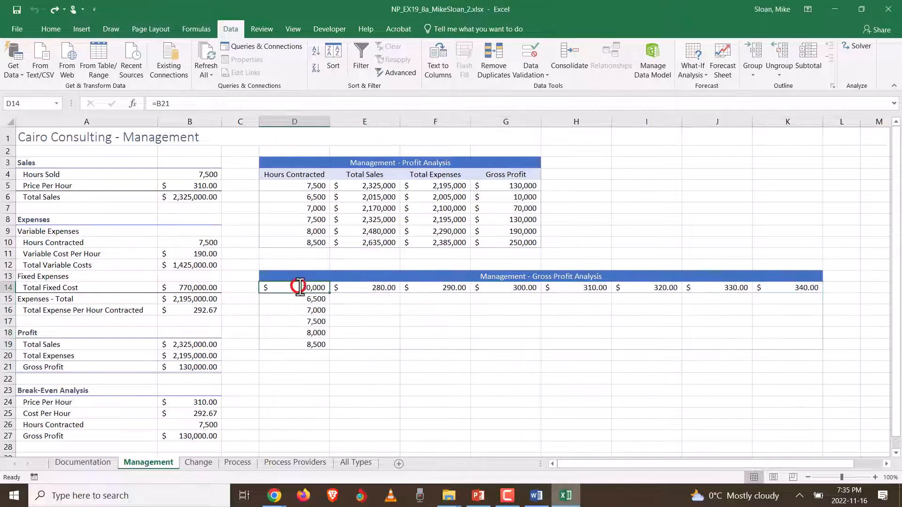
click(370, 289)
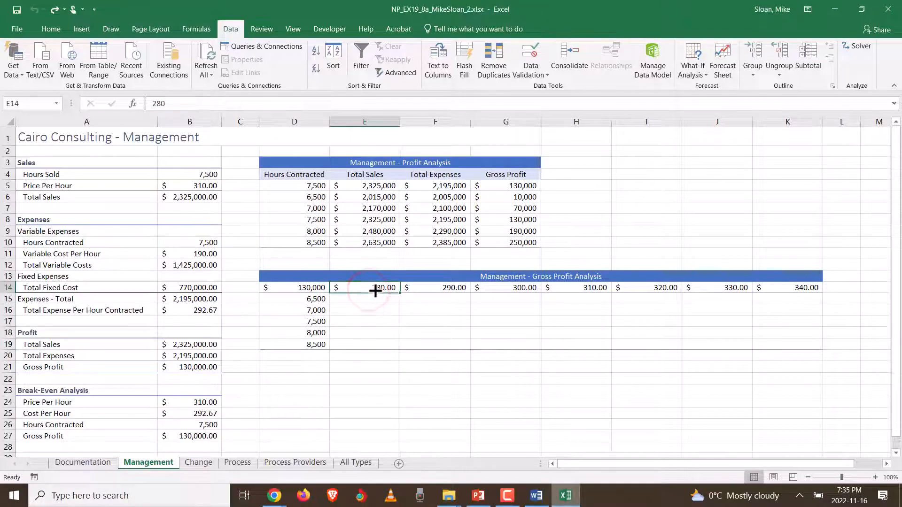
key(Right)
key(Right)
key(Right)
key(Right)
key(Right)
key(Right)
key(Left)
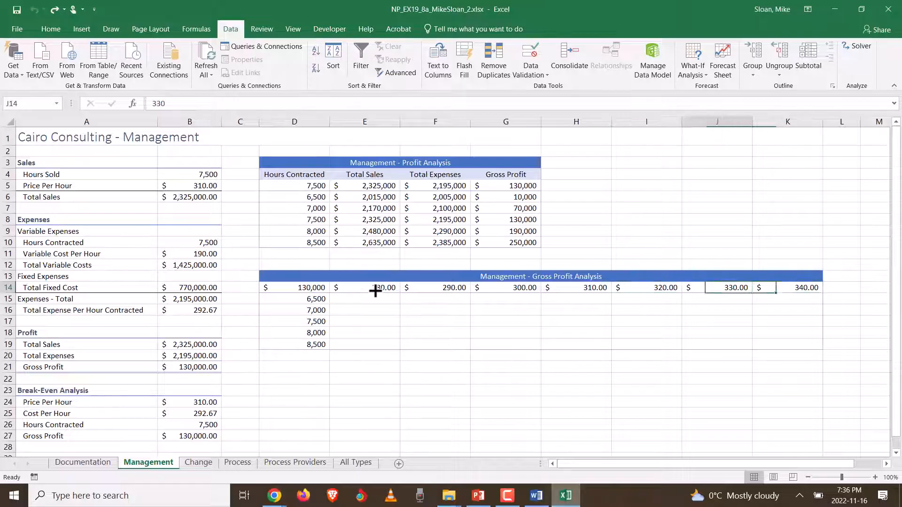
key(Left)
key(Left)
key(Left)
key(Left)
key(Left)
key(Left)
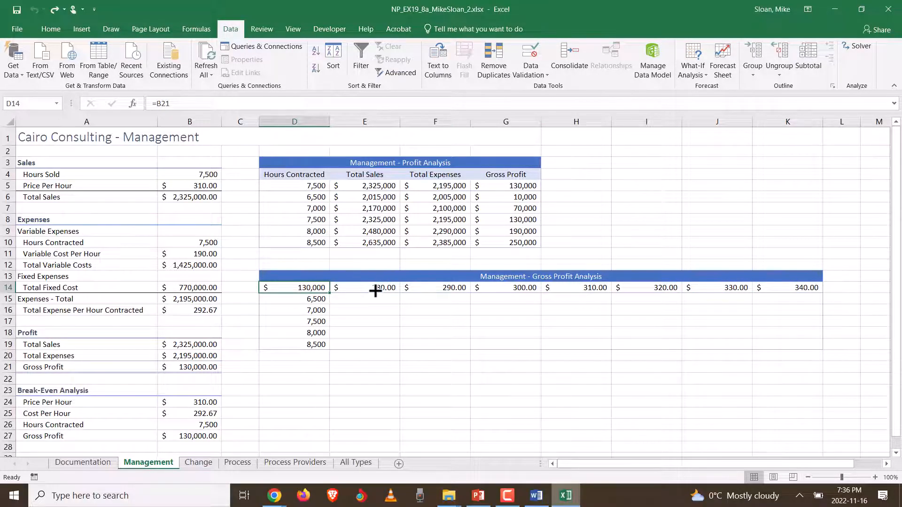
- Select the range D14:K19 in the Gross Profit Analysis section and open the Data Table what-if dialog
key(shift+Right)
key(shift+Right)
key(shift+Right)
key(shift+Right)
key(shift+Right)
key(shift+Right)
key(shift+Right)
key(shift+Right)
key(shift+Right)
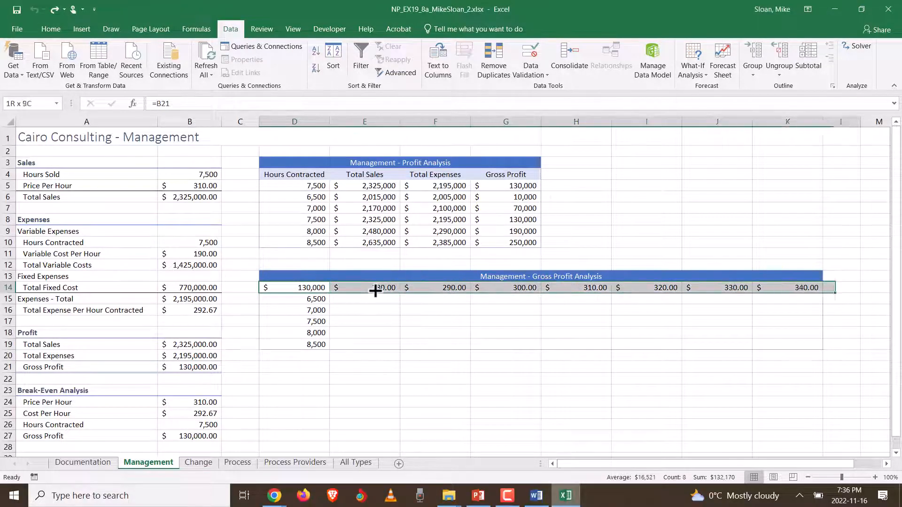
key(shift+Left)
key(shift+Left)
key(shift+Down)
key(shift+Down)
key(shift+Down)
key(shift+Down)
key(shift+Down)
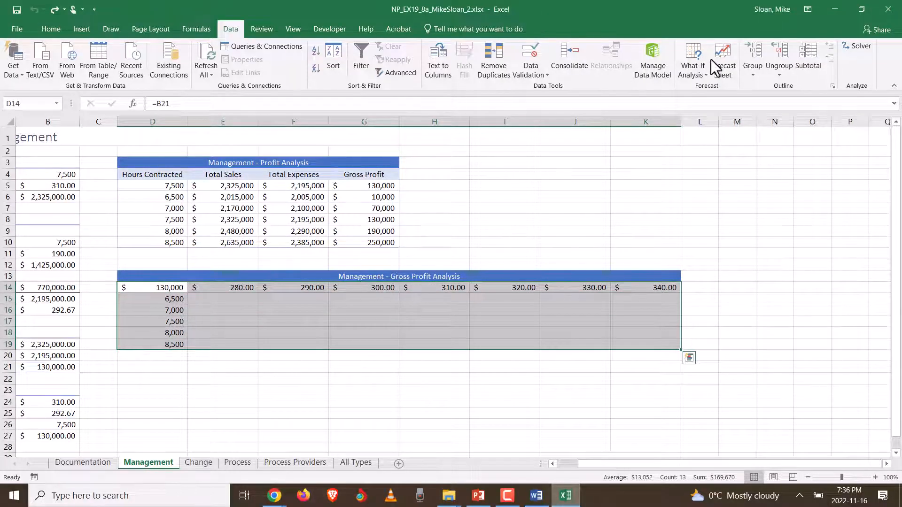
click(698, 71)
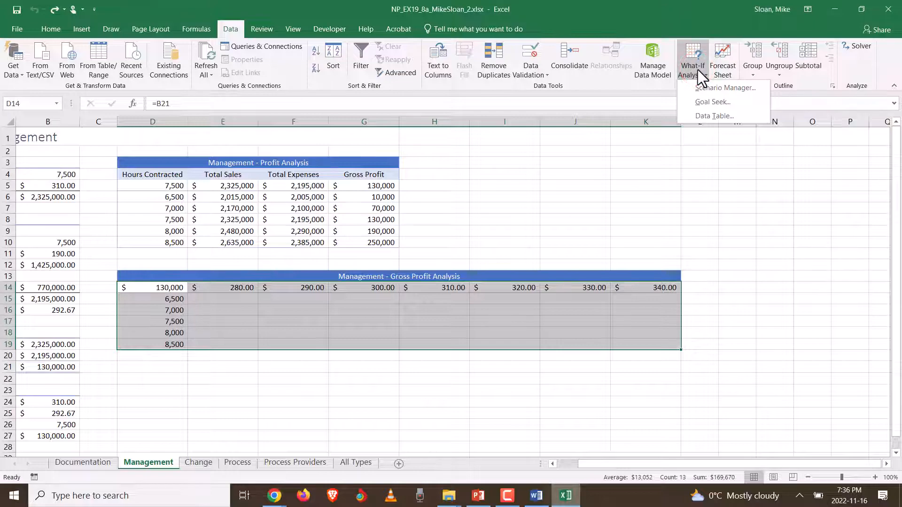
click(719, 116)
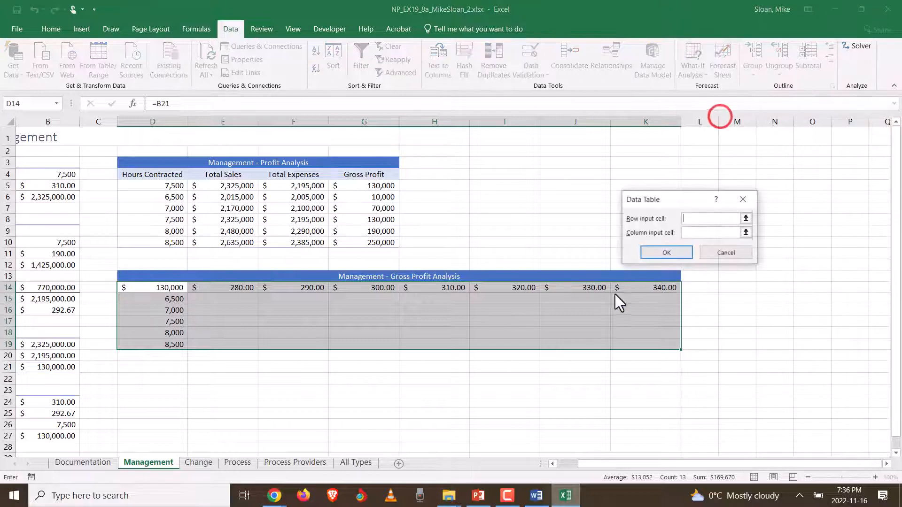
- Create the two-variable data table with B5 as row input cell and B4 as column input cell, checking step 2 in the Word instructions
click(684, 234)
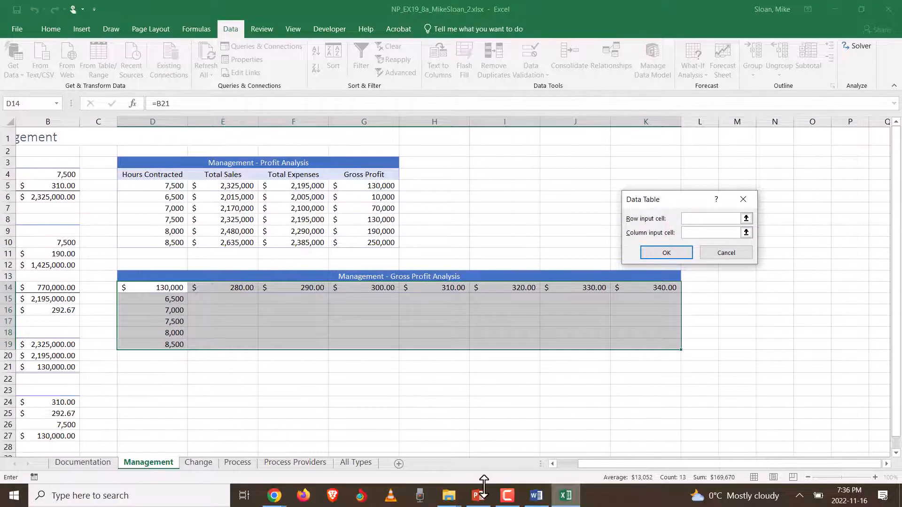
click(537, 496)
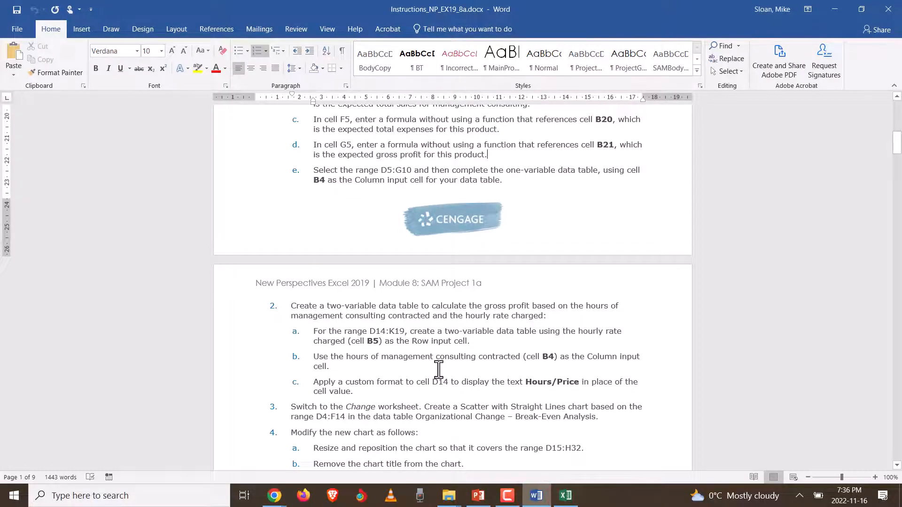
key(alt+Tab)
text(B)
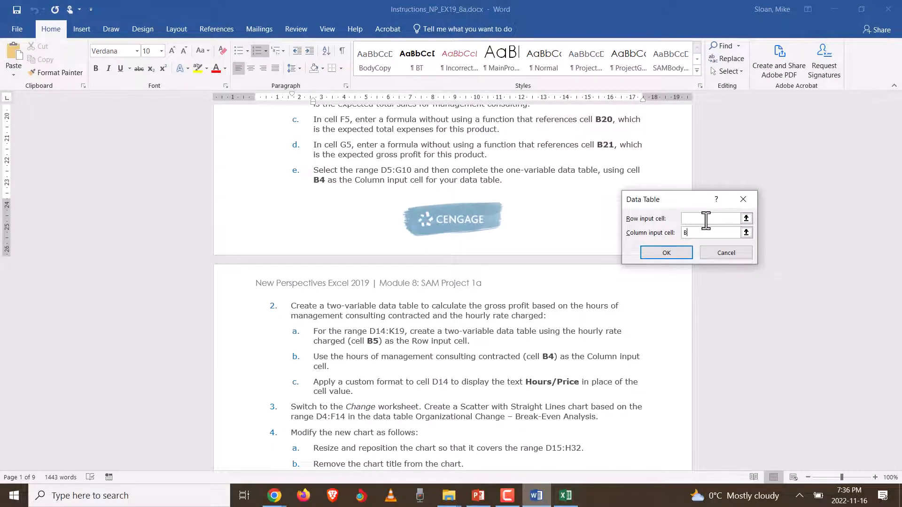
text(4)
click(697, 218)
key(alt+Tab)
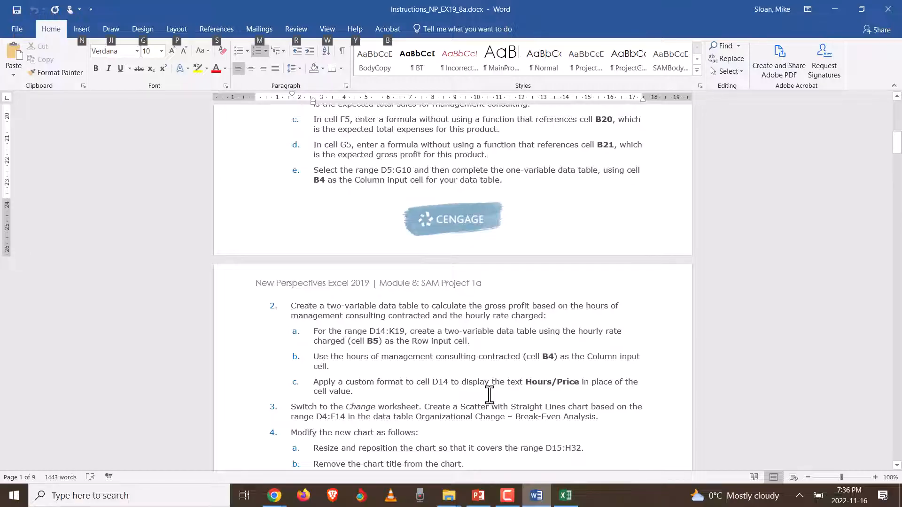
key(alt+Tab)
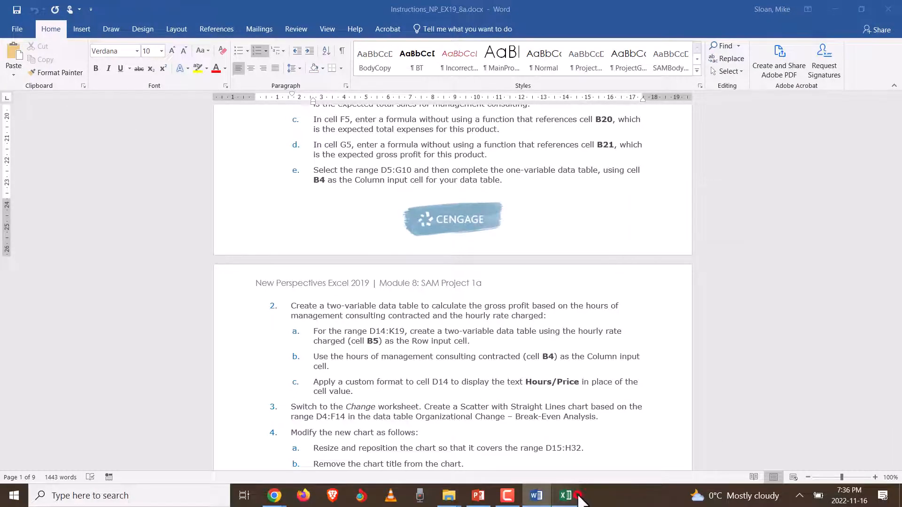
click(565, 496)
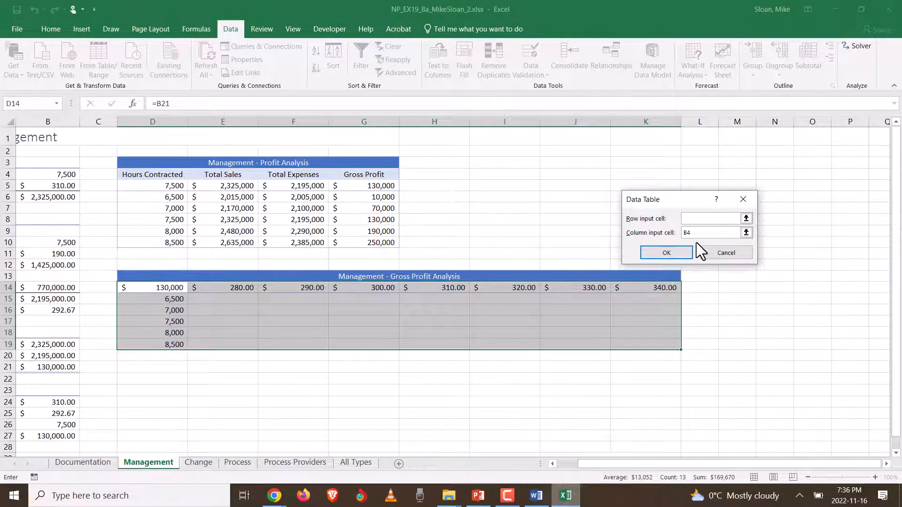
text(B5)
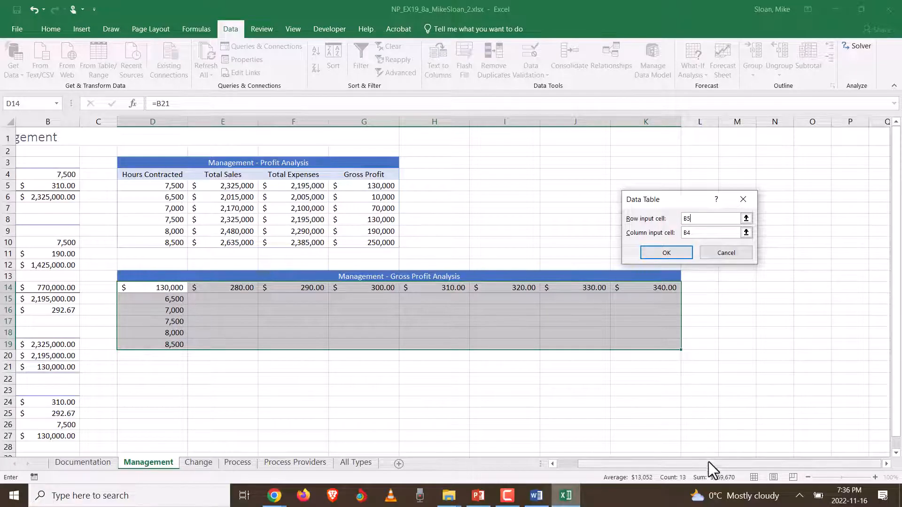
drag(709, 461, 619, 464)
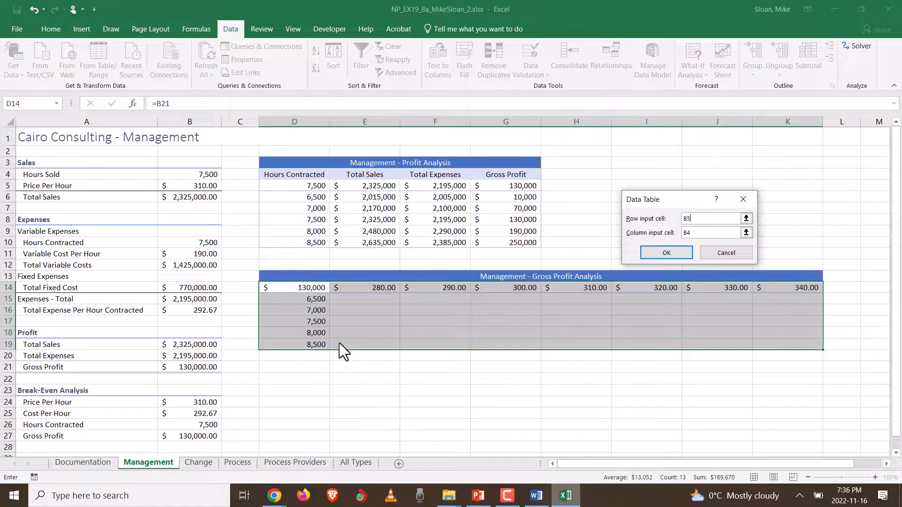
click(681, 252)
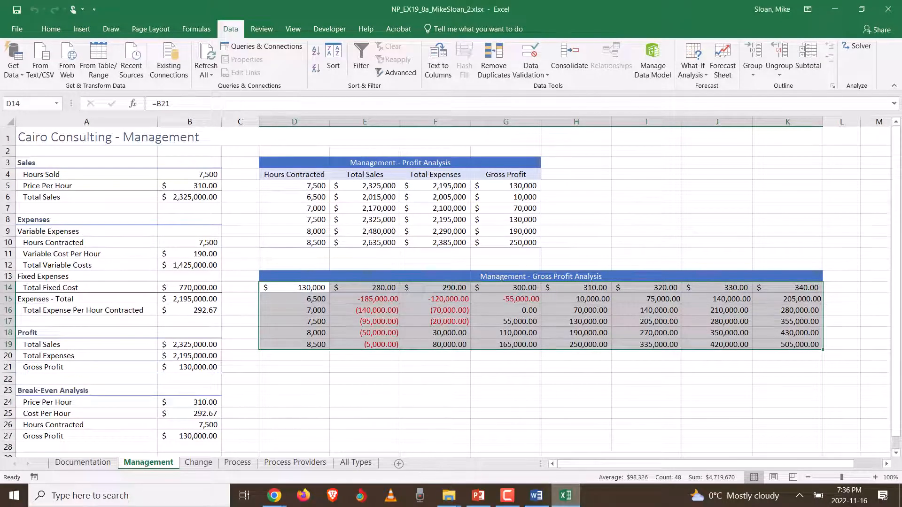
- Test the two-variable data table by setting Price Per Hour in cell B5 to 280, and restore it to 310
click(213, 187)
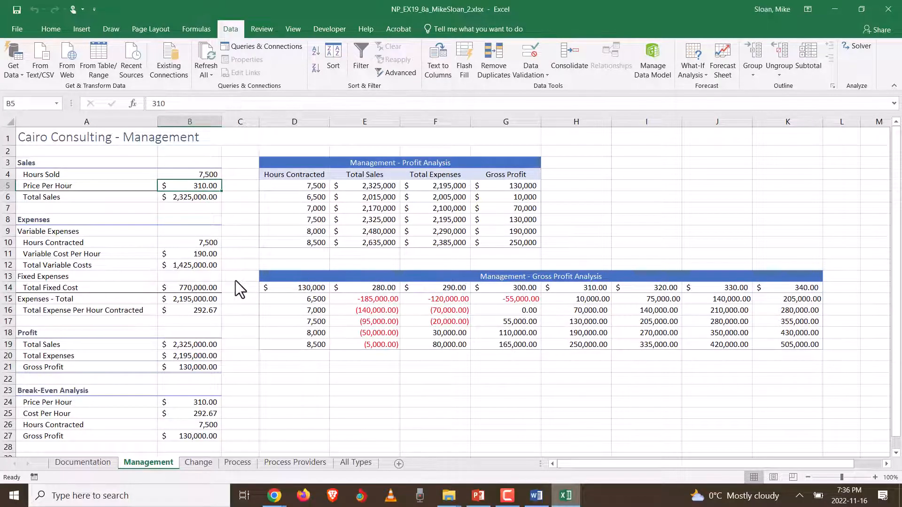
text(280)
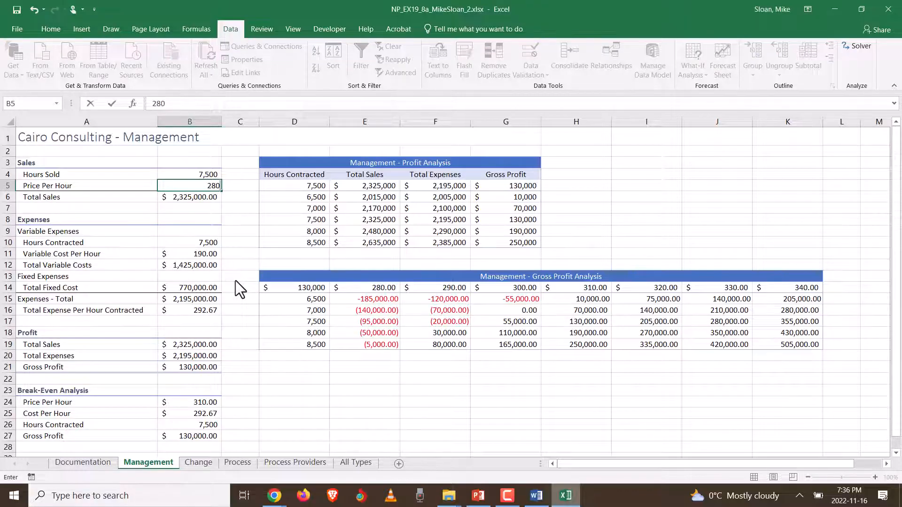
key(Return)
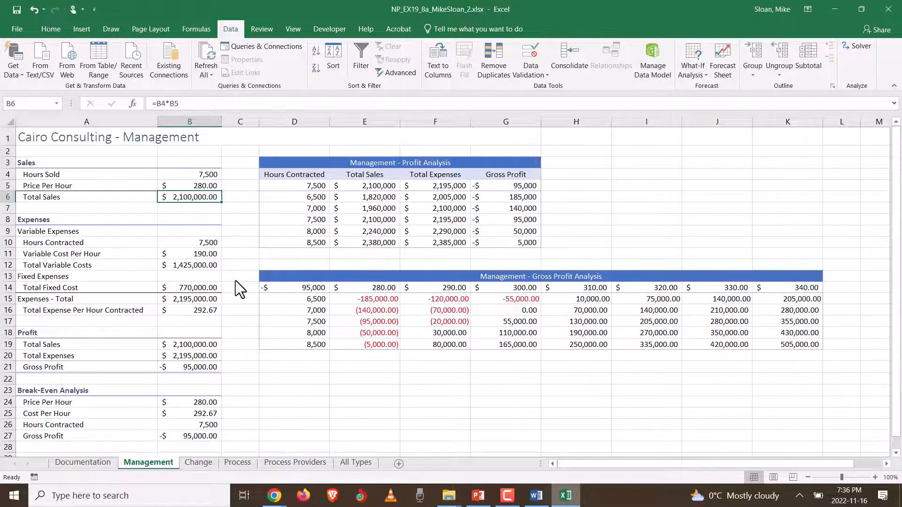
key(Up)
text(310)
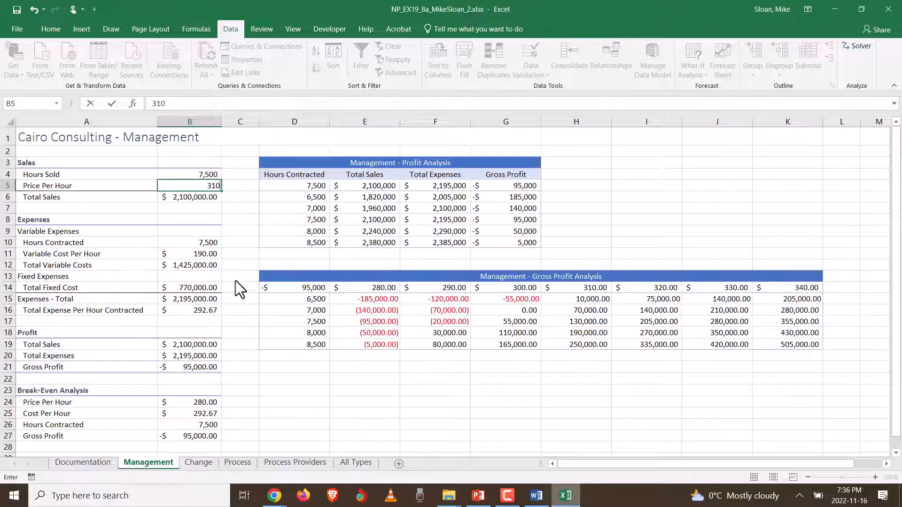
key(Return)
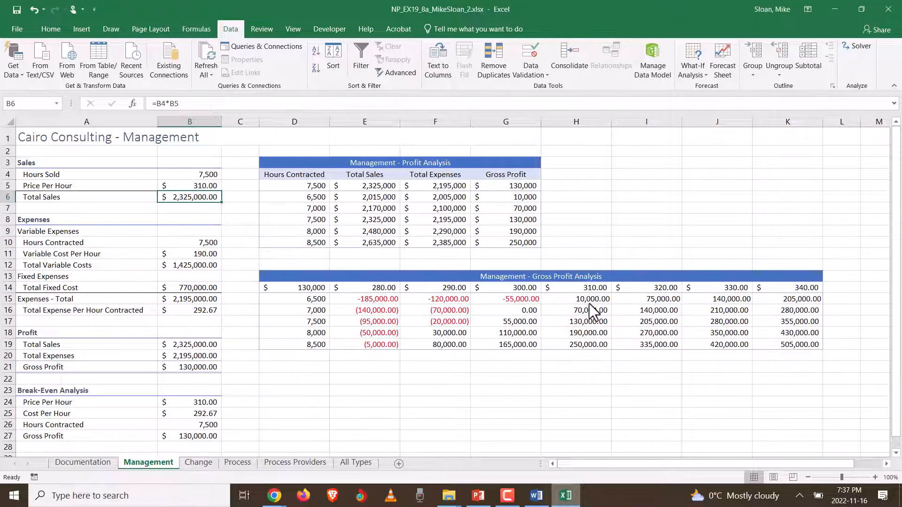
- Switch to the Microsoft support page in Chrome and review the example of a two-variable data table
scroll(610, 308, down, 1)
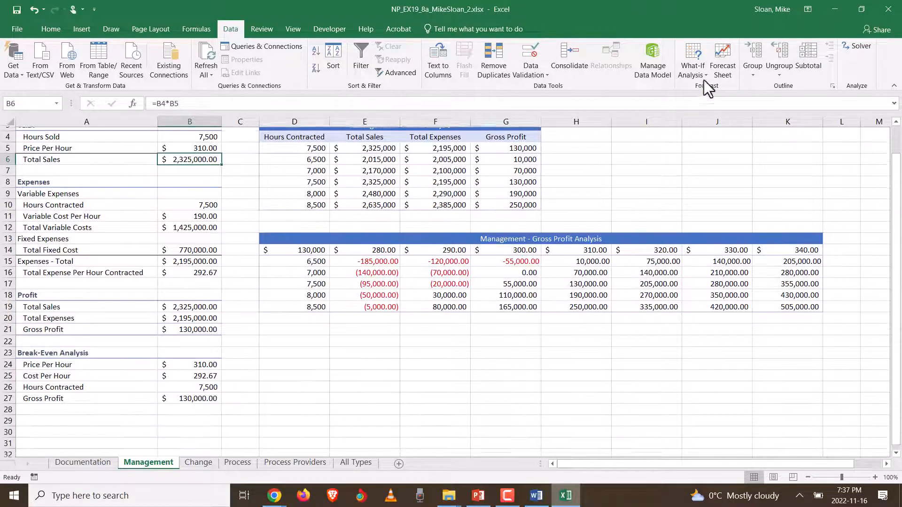
click(696, 71)
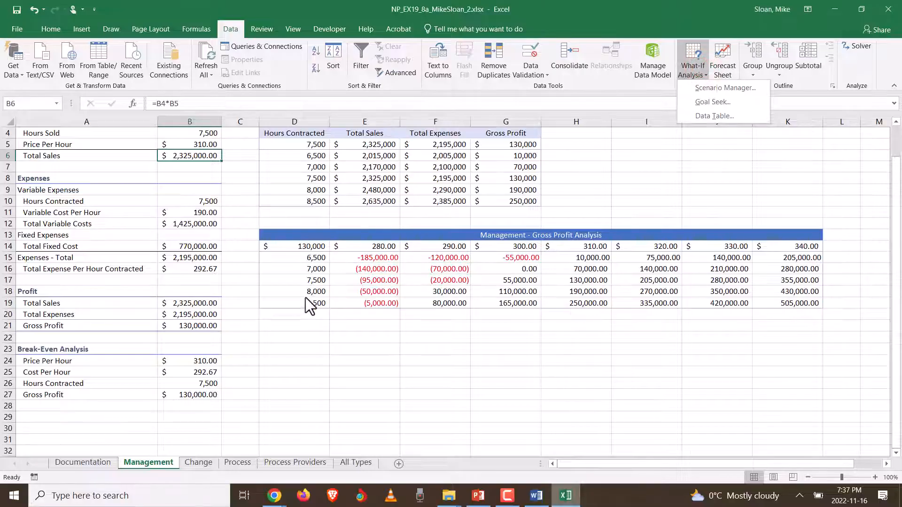
scroll(410, 280, up, 1)
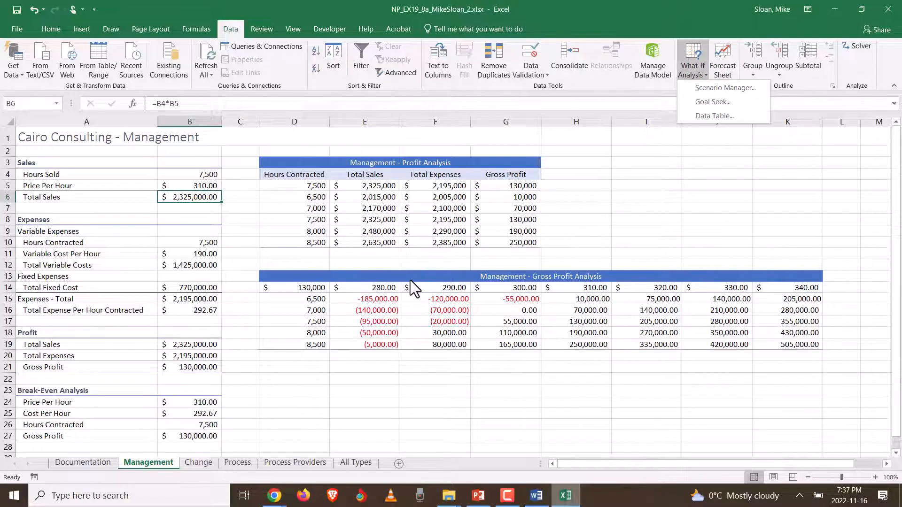
key(alt+Tab)
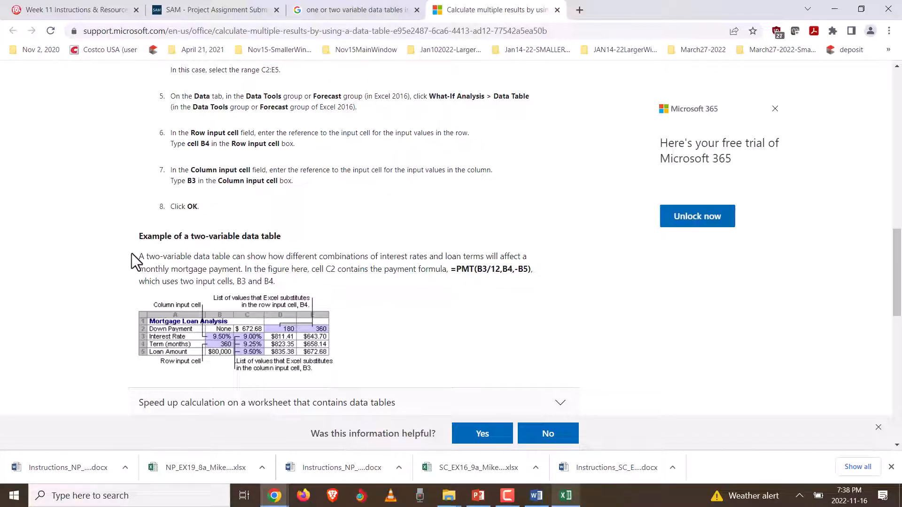
- Read the description of the mortgage loan two-variable data table example and review the creation steps above it
drag(138, 256, 545, 261)
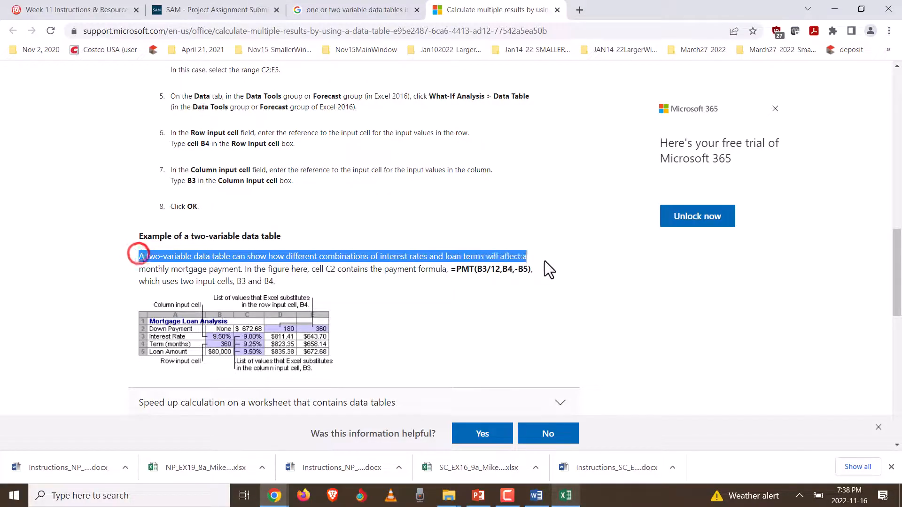
click(404, 298)
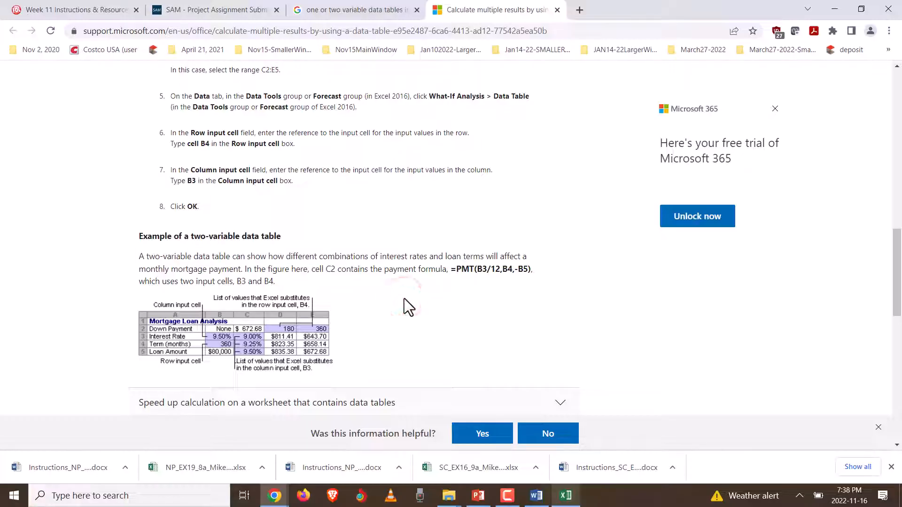
scroll(432, 280, up, 3)
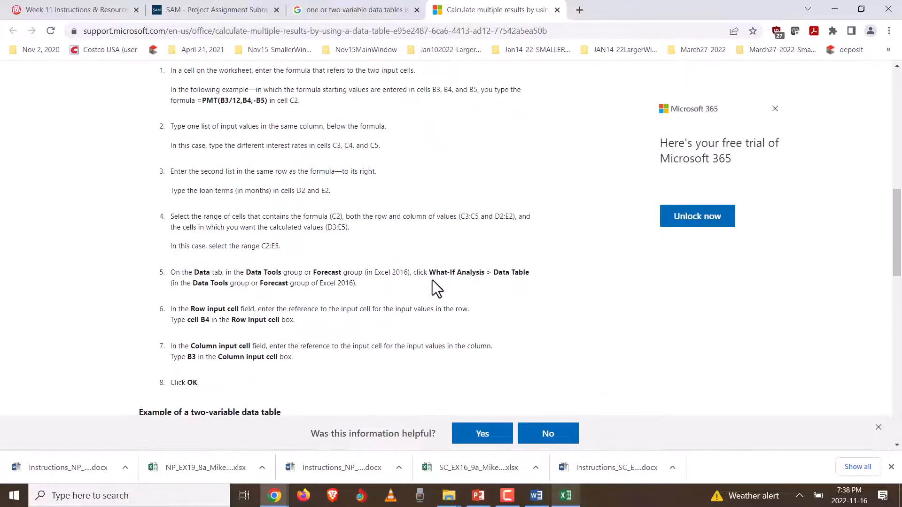
scroll(432, 280, down, 4)
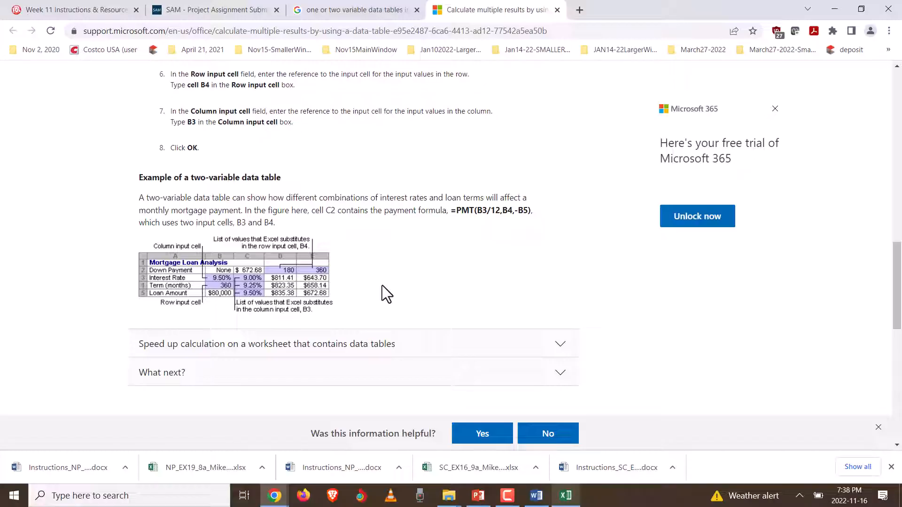
scroll(382, 286, up, 12)
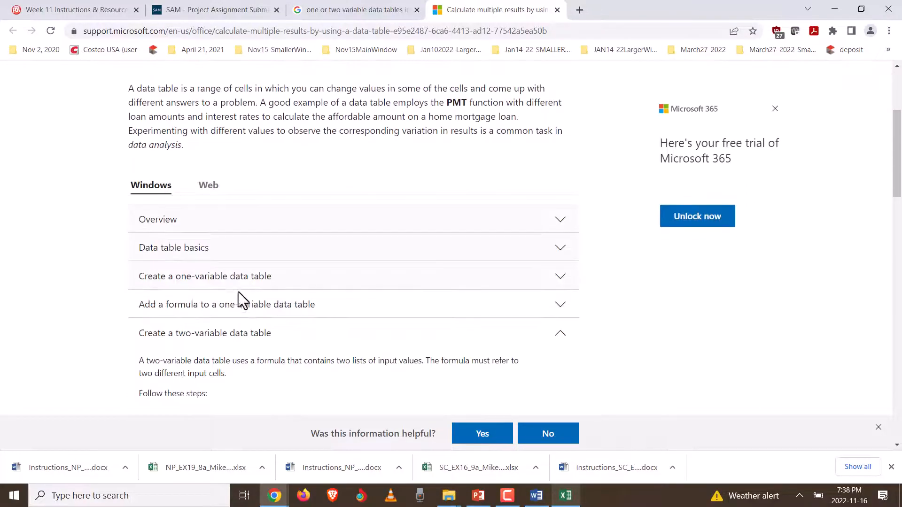
- Expand the section on creating a one-variable data table and review its instructions and column-oriented example
click(199, 272)
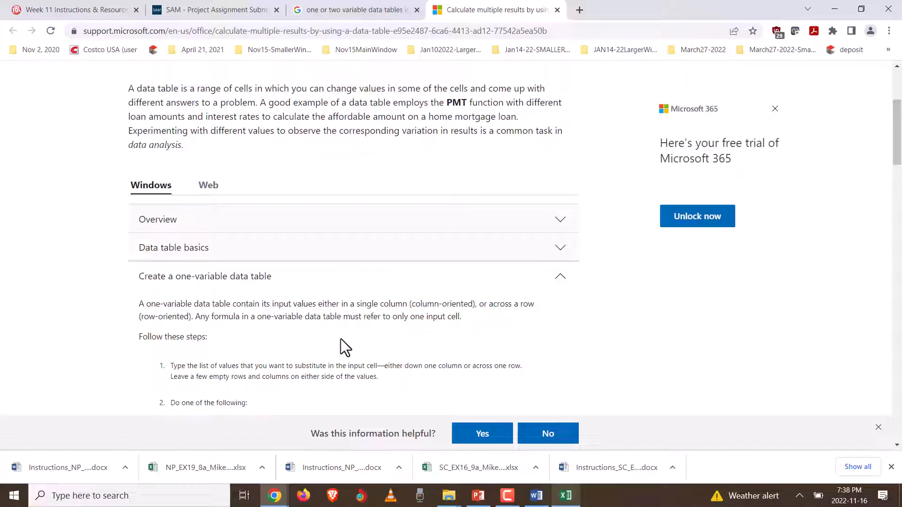
scroll(525, 303, up, 4)
scroll(526, 308, down, 6)
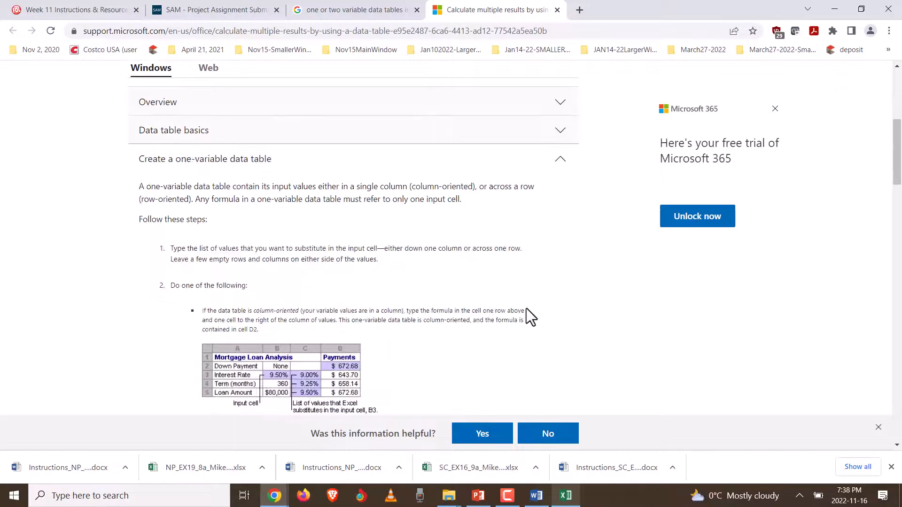
scroll(569, 284, up, 3)
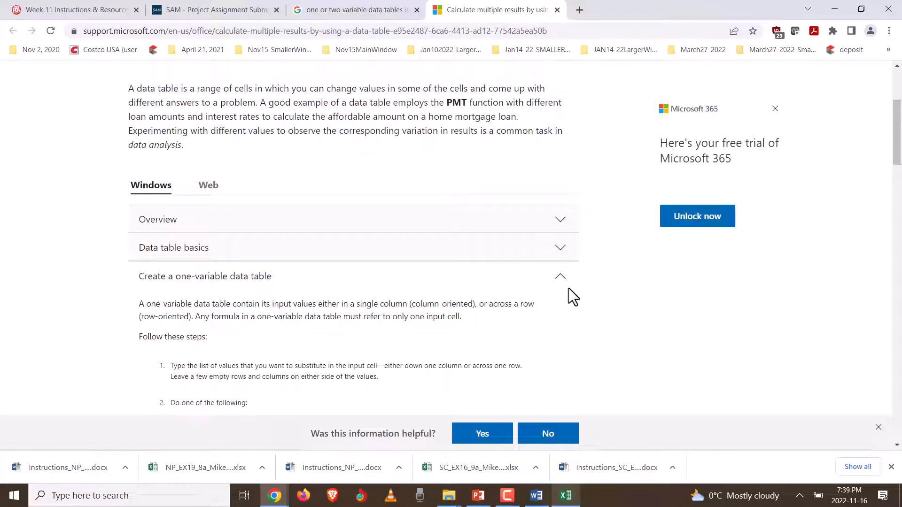
scroll(552, 317, down, 5)
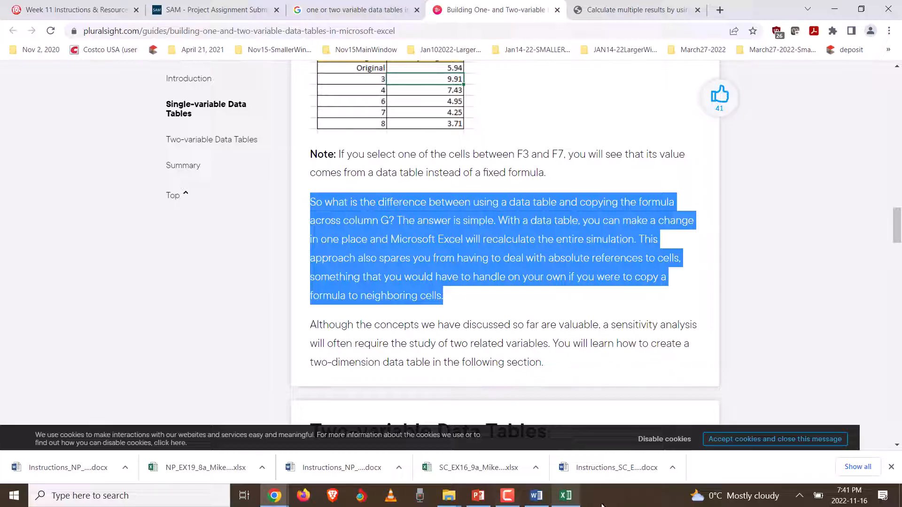
- Switch to the NP_EX19_8a workbook in Excel and open the full number format settings for cell D14 on the Management worksheet
click(578, 501)
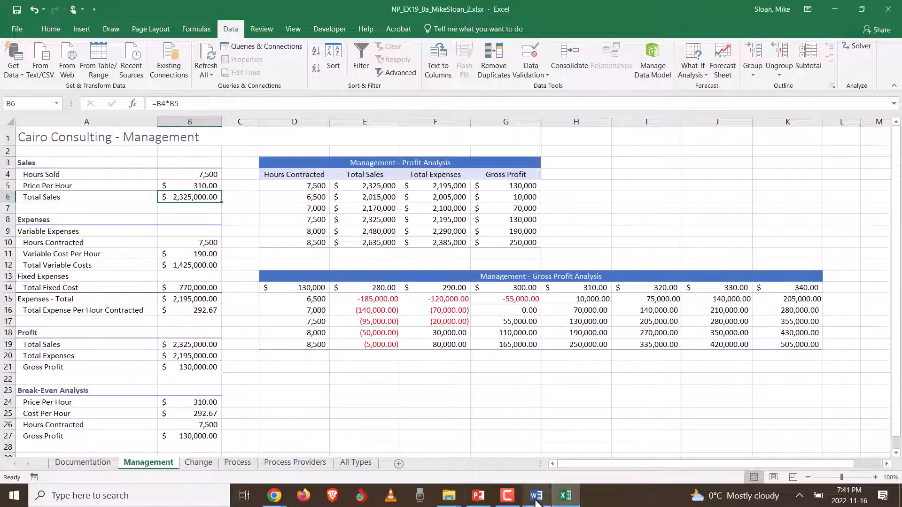
click(507, 496)
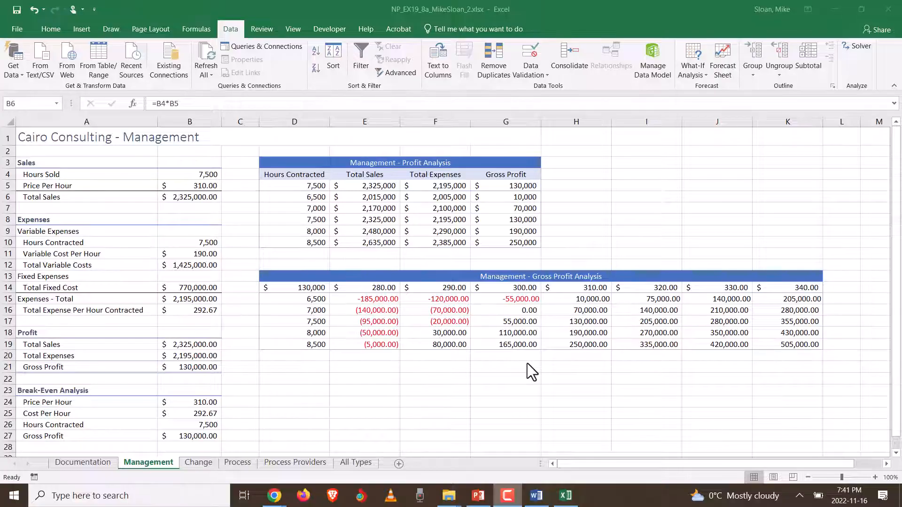
click(307, 288)
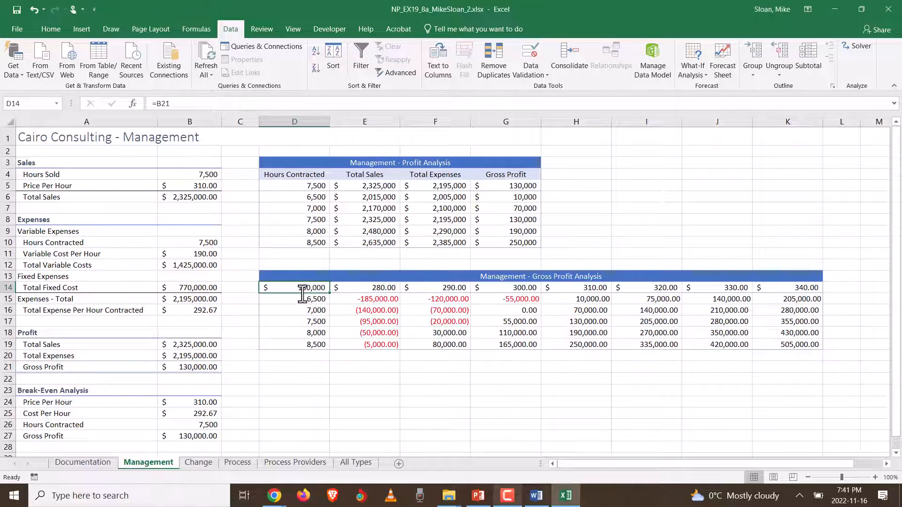
click(51, 29)
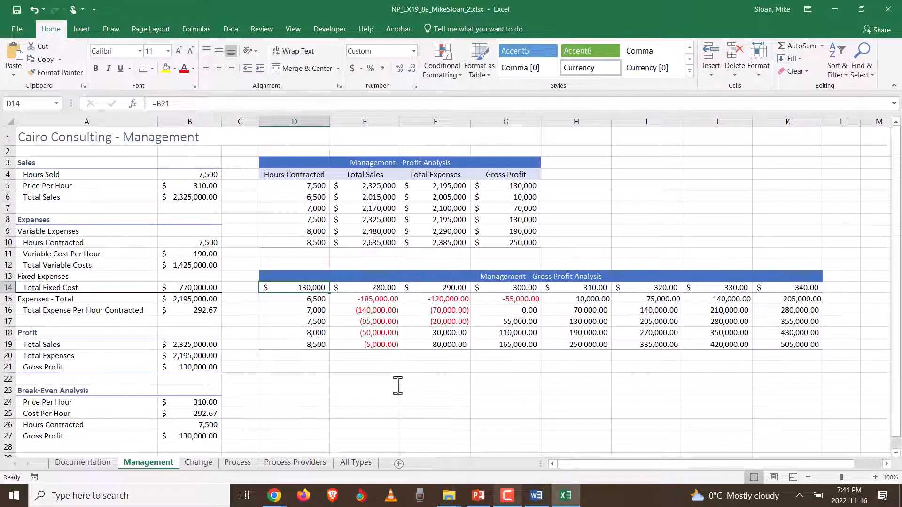
click(413, 52)
click(413, 52)
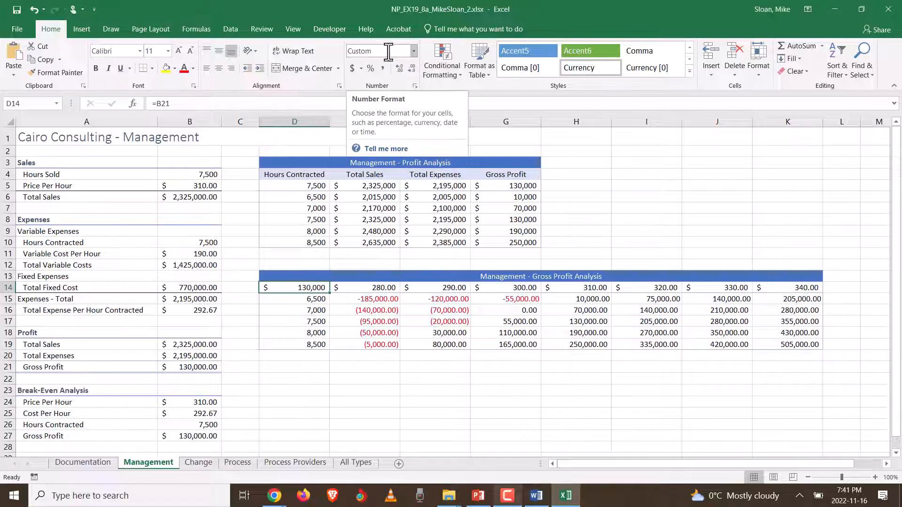
click(413, 52)
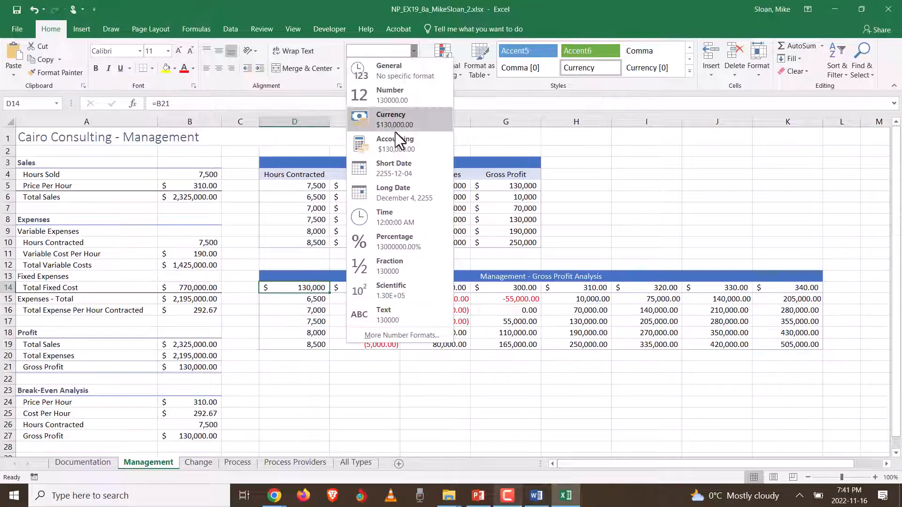
click(328, 7)
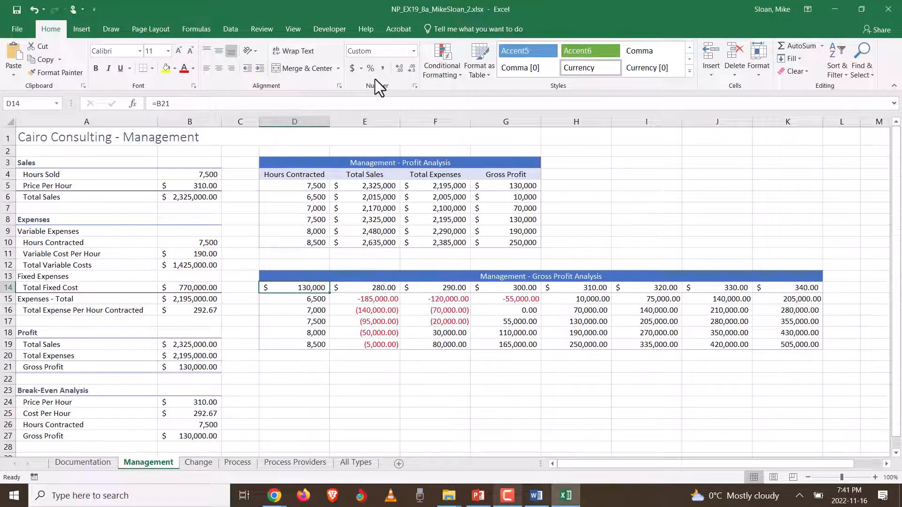
click(415, 86)
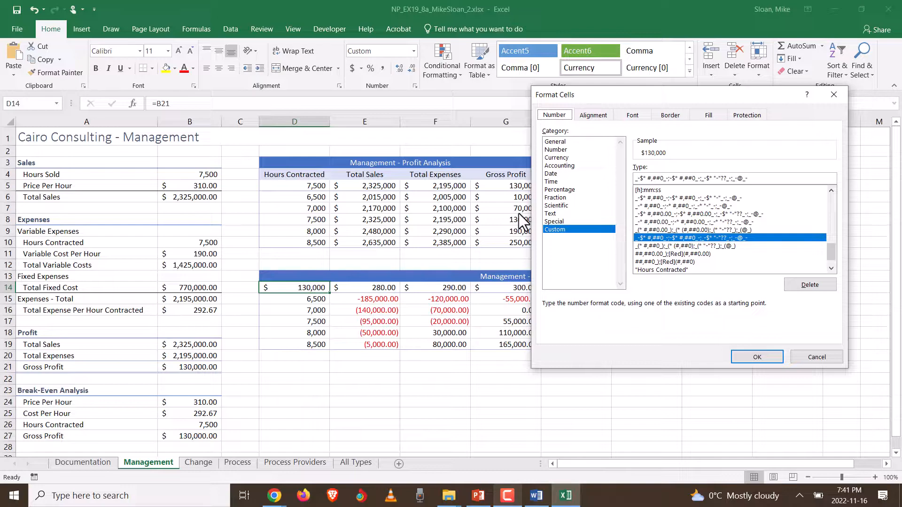
- Look through the number format categories for cell D14 and choose the custom format code "Hours Contracted" as the starting point
click(553, 142)
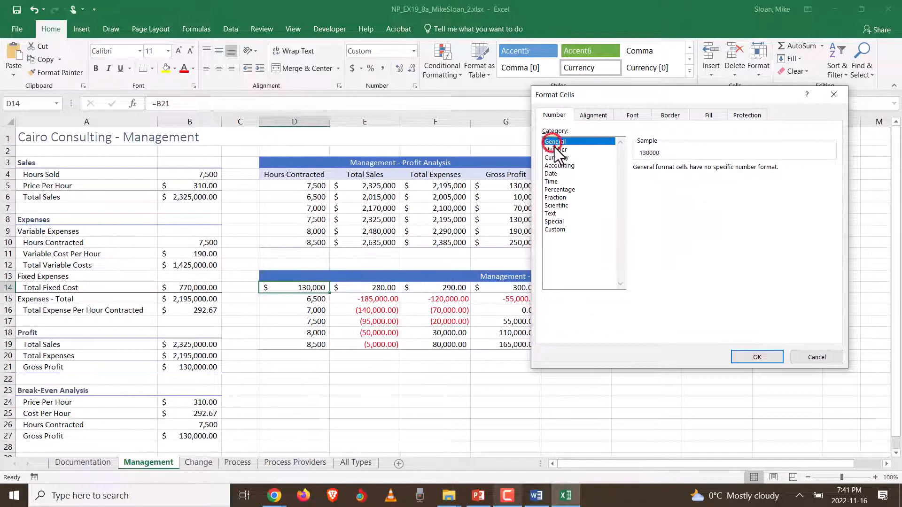
click(554, 150)
click(556, 158)
click(557, 165)
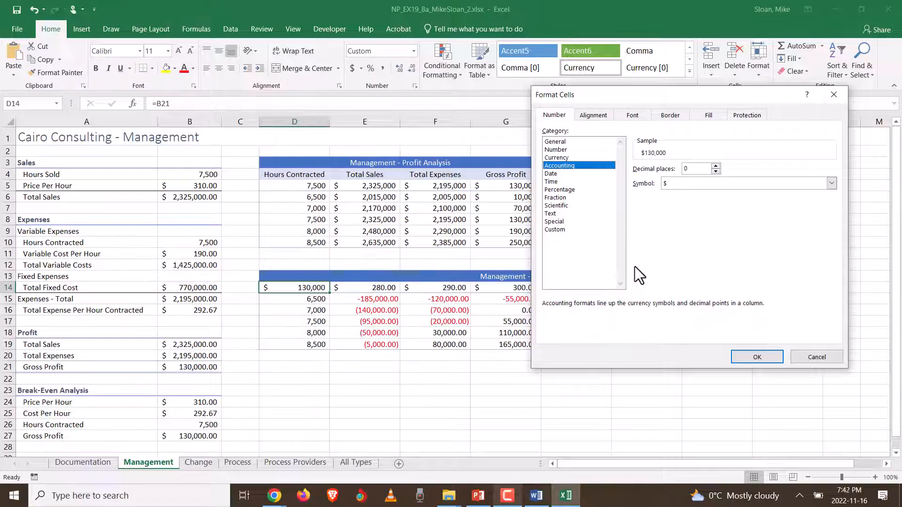
click(562, 230)
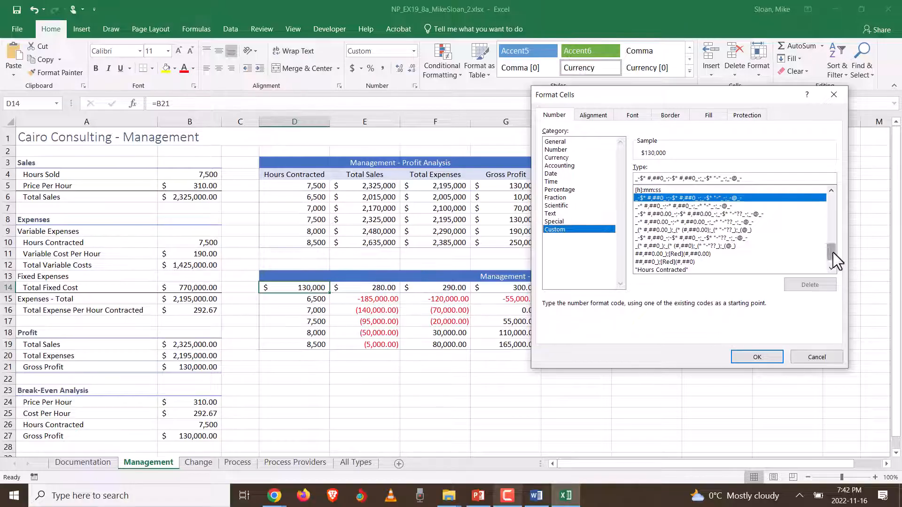
drag(833, 254, 832, 257)
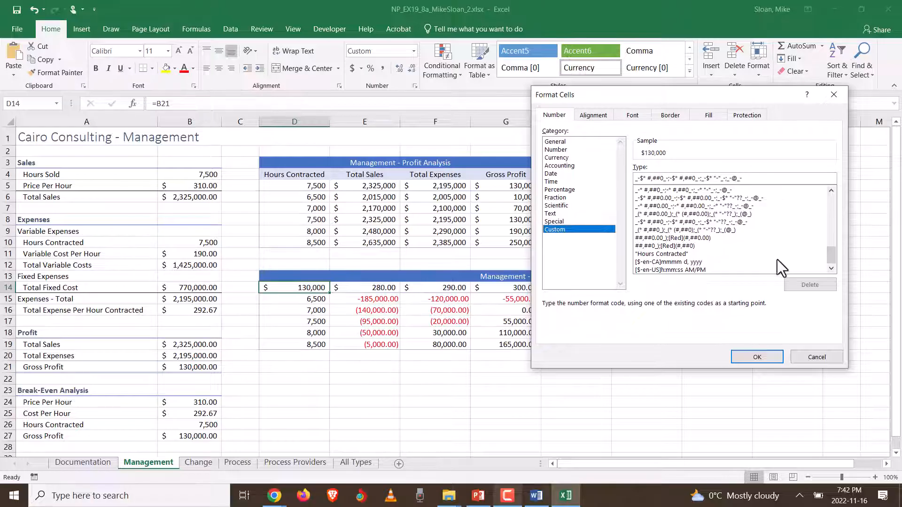
click(647, 255)
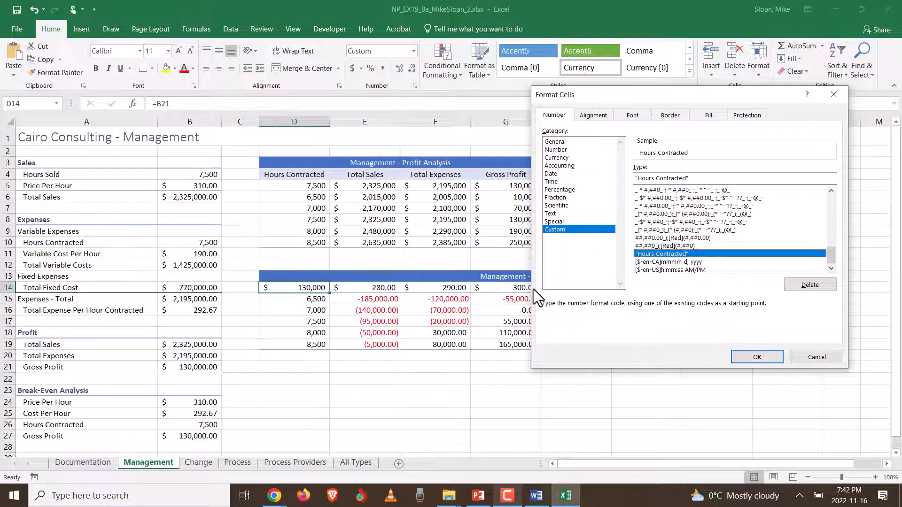
click(637, 178)
drag(638, 178, 687, 178)
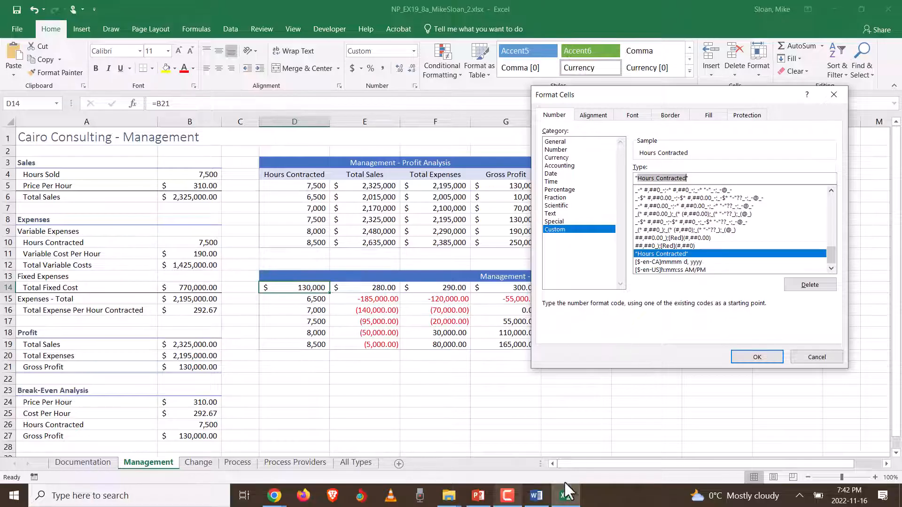
- Check step 2c in the Word instructions and apply the custom number format "Hours/Price", including the quotation marks, to cell D14
click(536, 495)
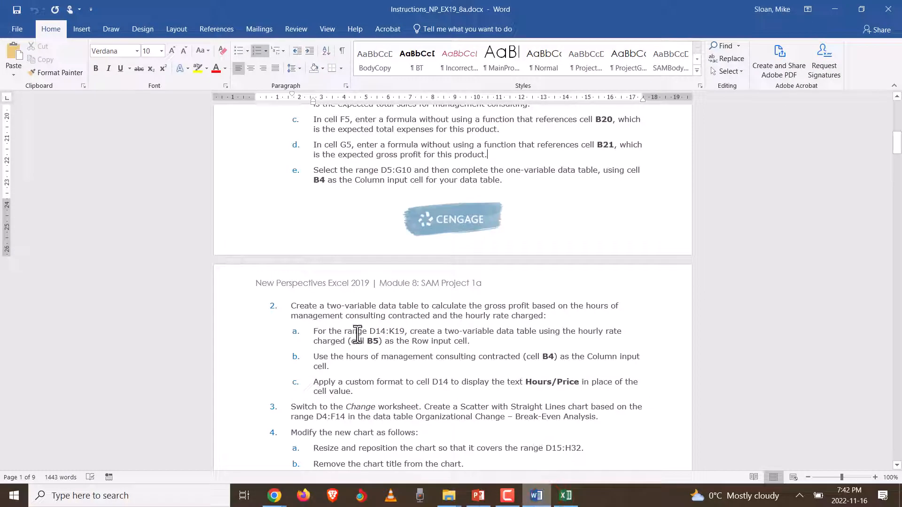
scroll(357, 335, down, 2)
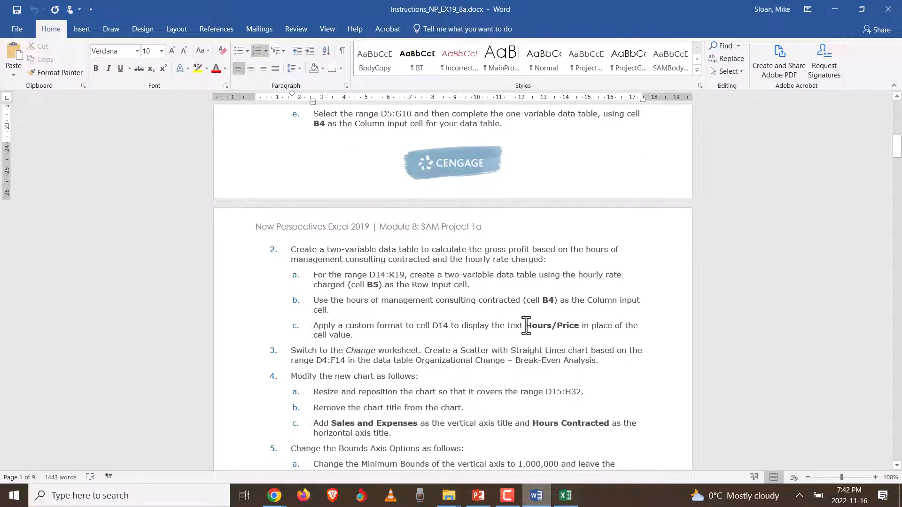
drag(525, 325, 580, 328)
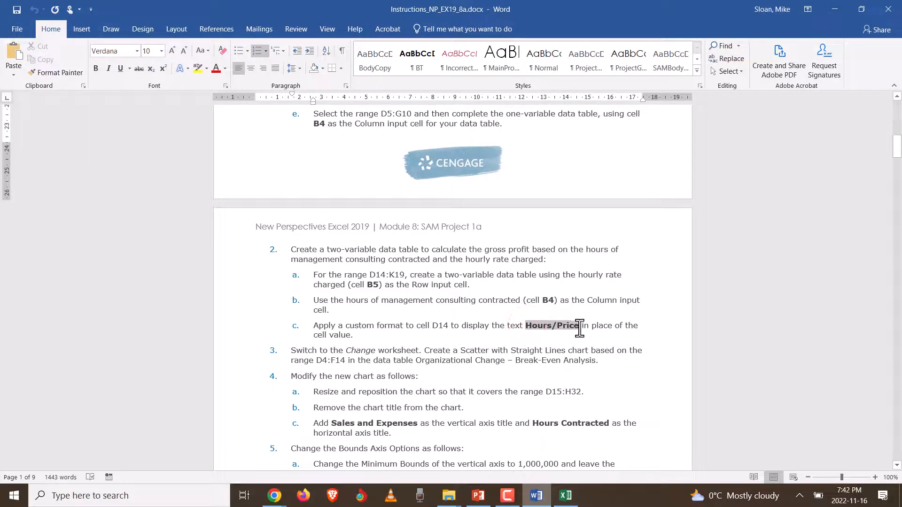
click(835, 9)
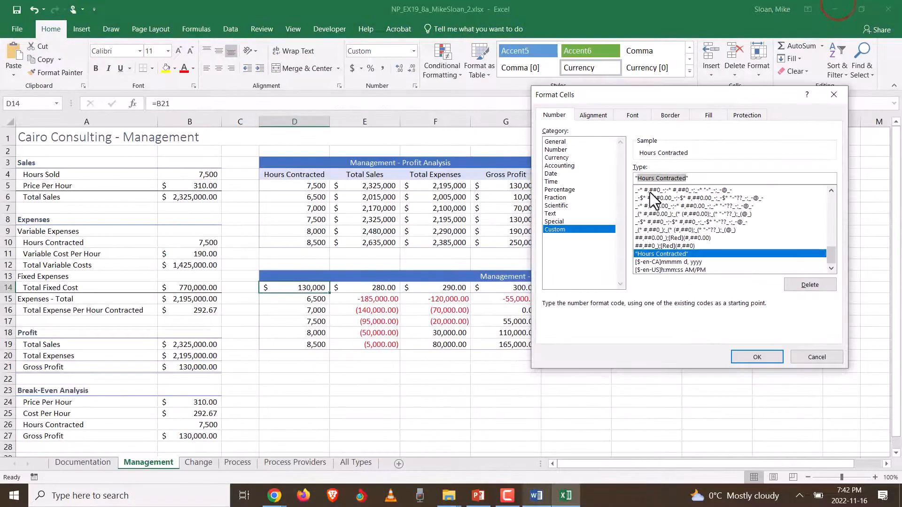
drag(636, 178, 688, 182)
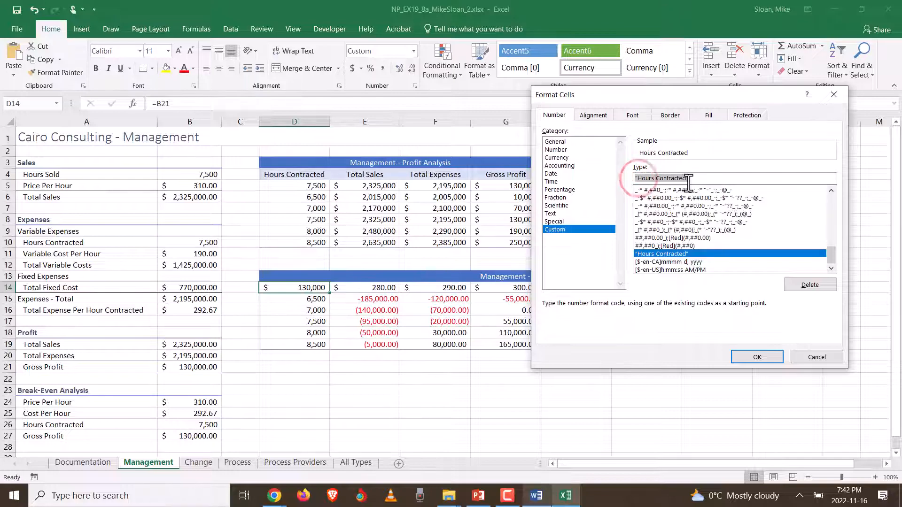
text(")
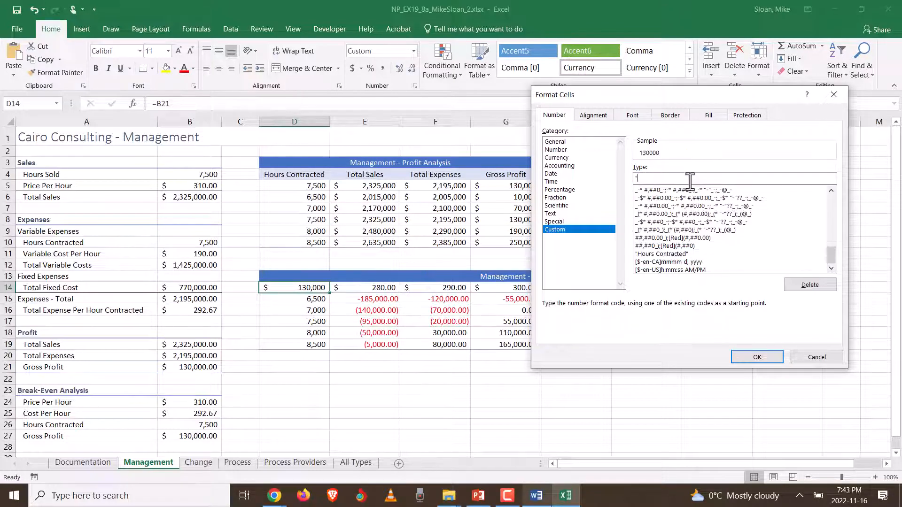
text(Hours/Price")
click(747, 358)
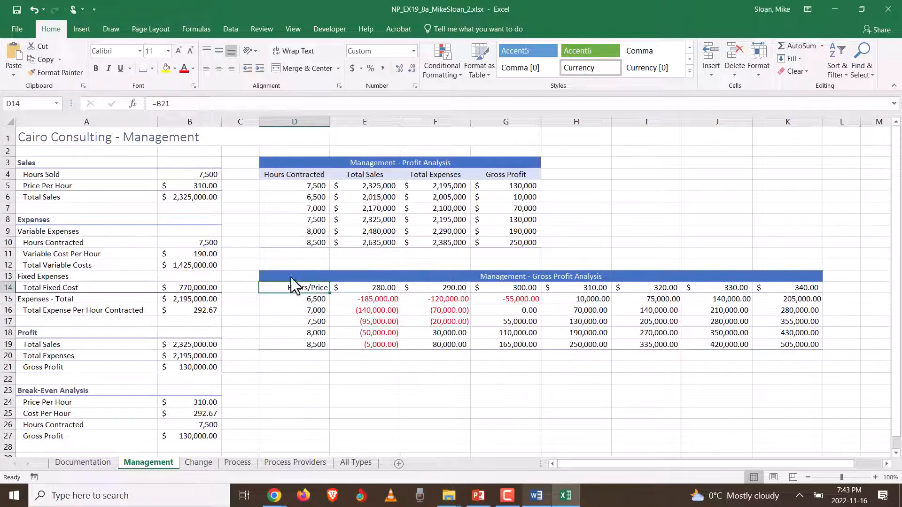
- Test the data tables by overwriting the Gross Profit formula in B21 with 150000, undo the entry, and reselect cell D14
click(180, 366)
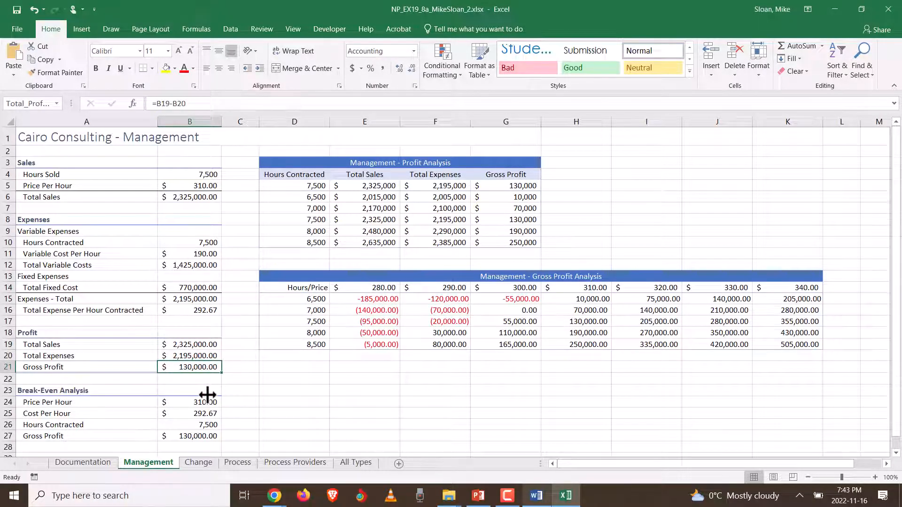
text(150000)
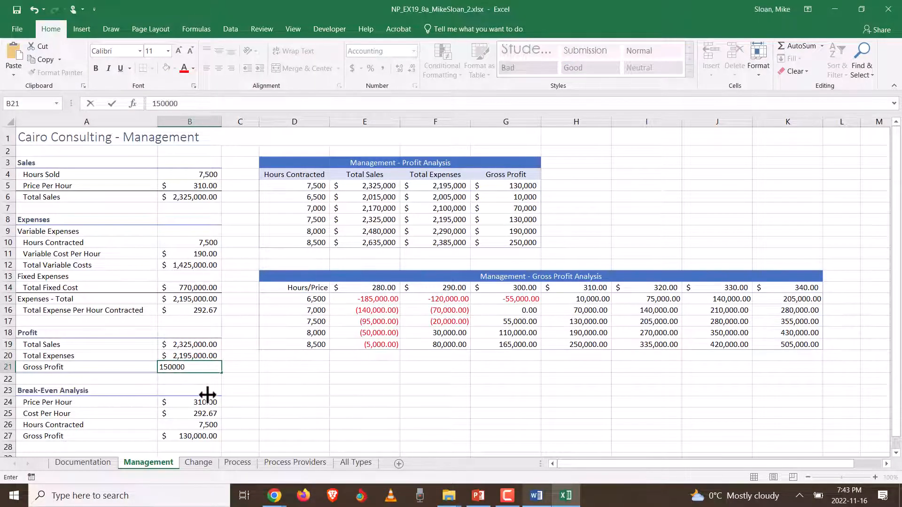
key(Return)
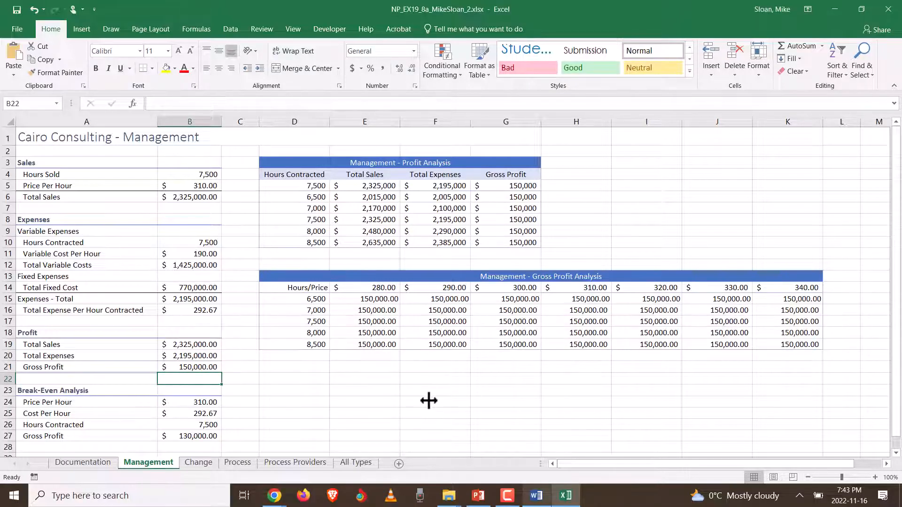
key(ctrl+z)
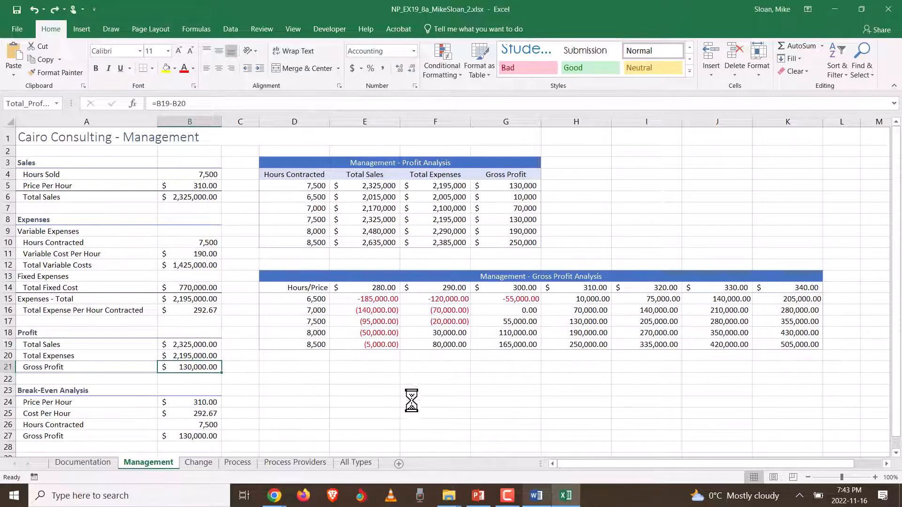
click(316, 287)
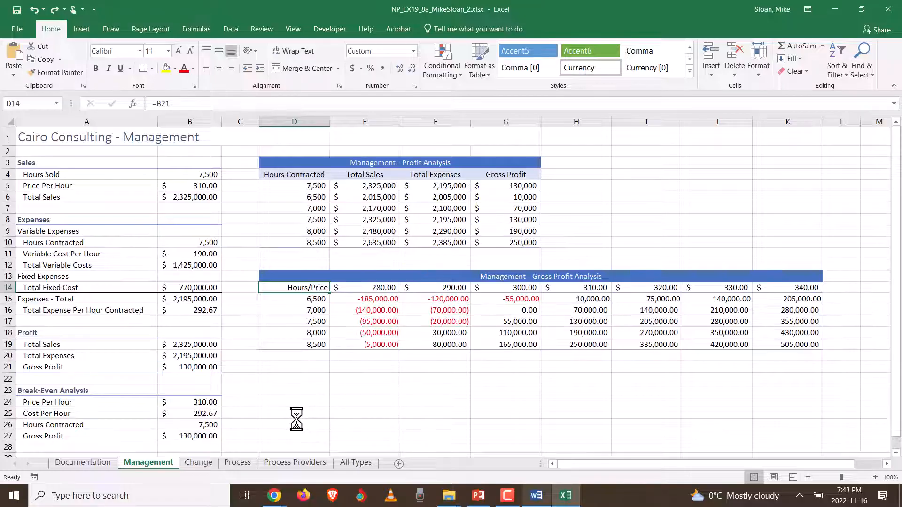
- Switch to the Word instructions, read step 3 about the Change worksheet's scatter chart, and return to the Excel workbook
click(537, 496)
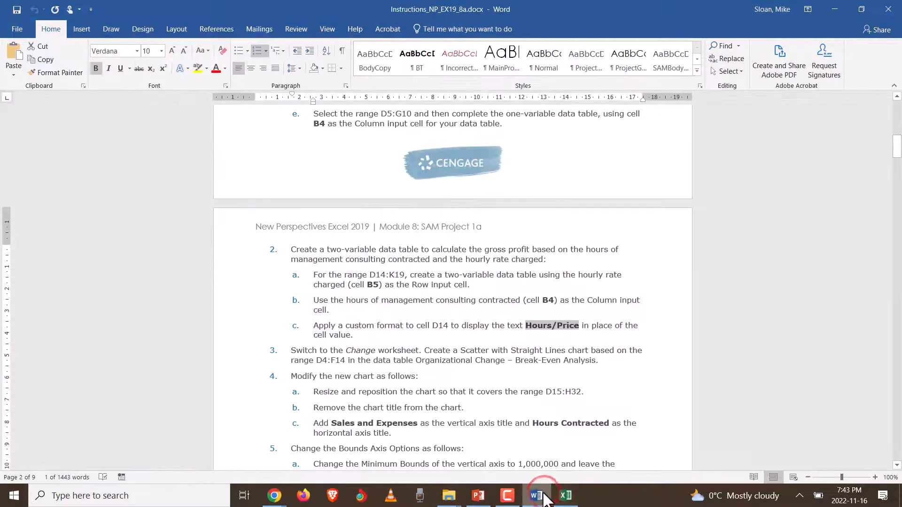
click(365, 333)
scroll(367, 337, down, 3)
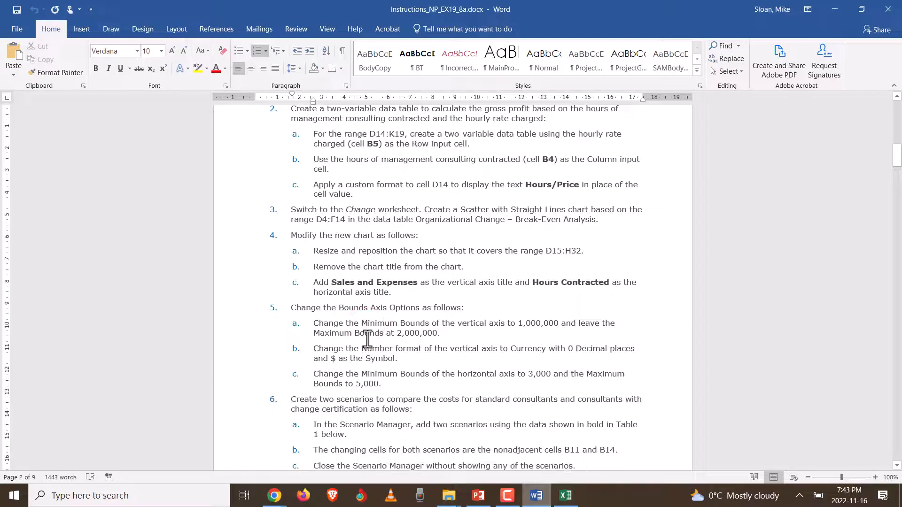
key(alt+Tab)
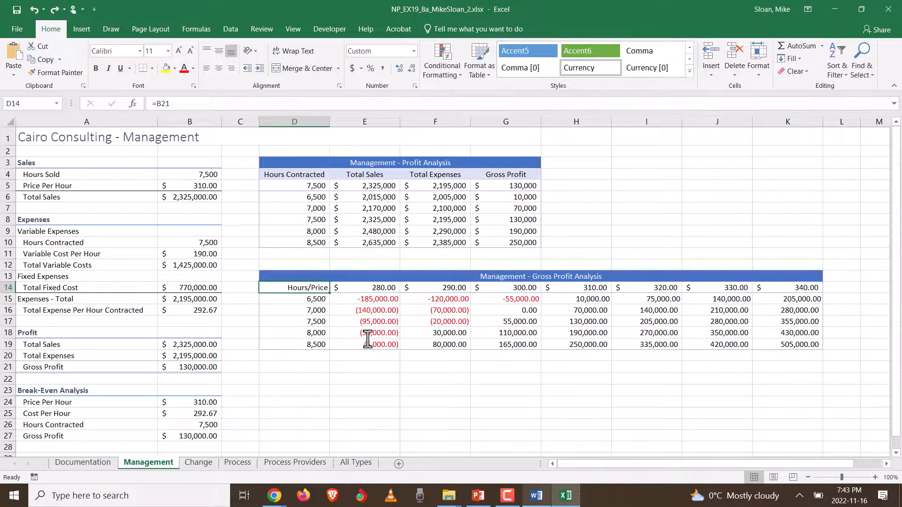
key(alt+Tab)
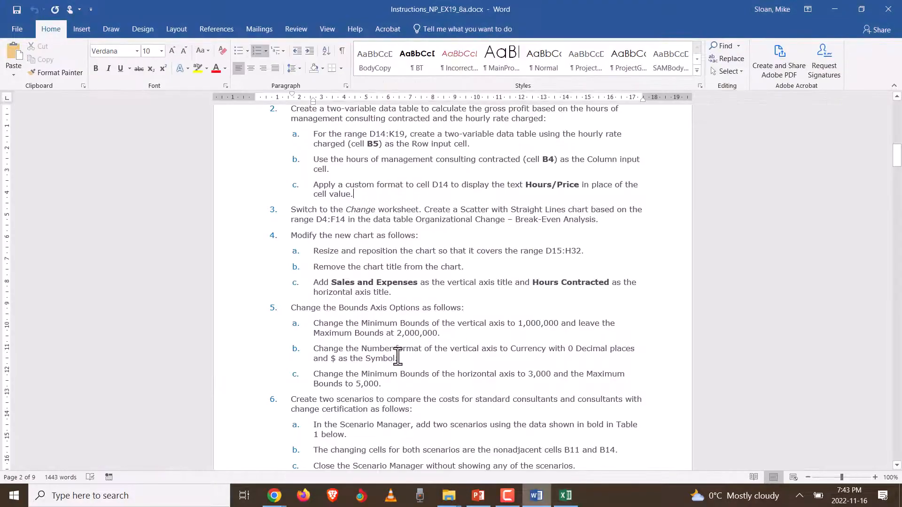
drag(288, 209, 606, 225)
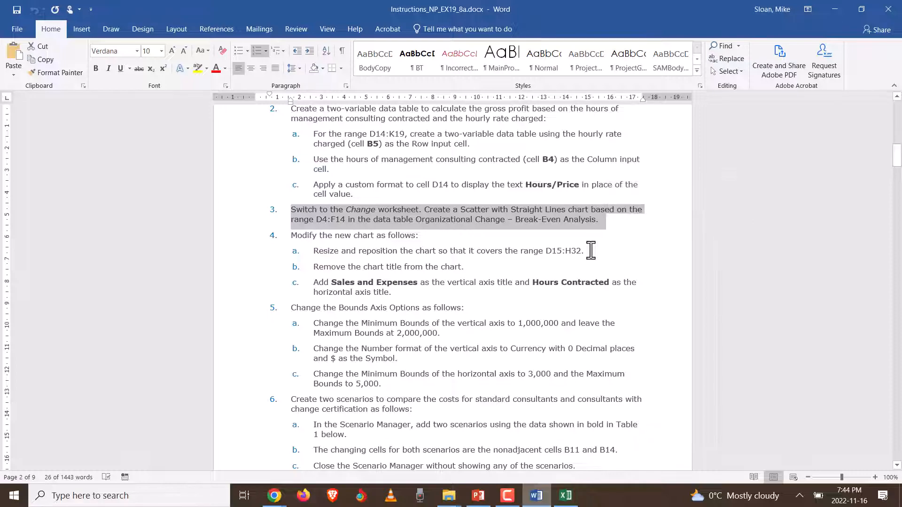
key(alt+Tab)
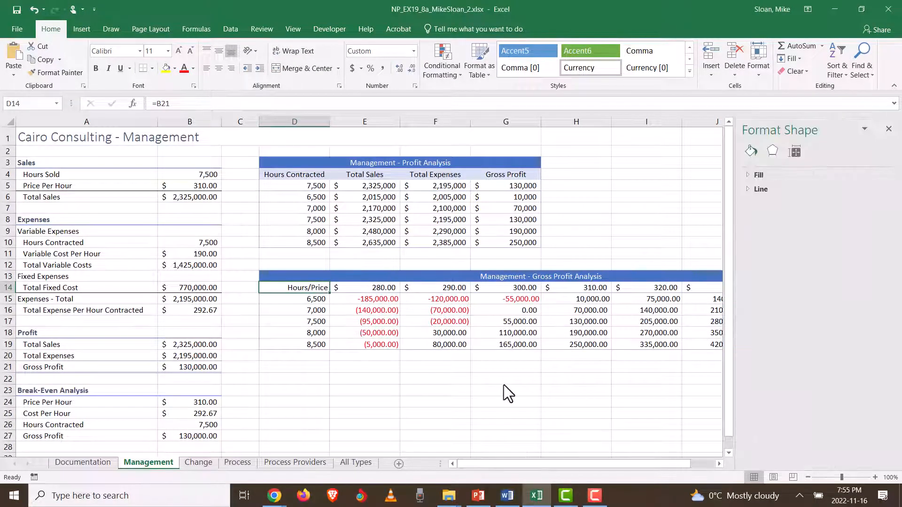
- Open the Change worksheet and recheck the chart type and data range of step 3 in the Word instructions
click(193, 461)
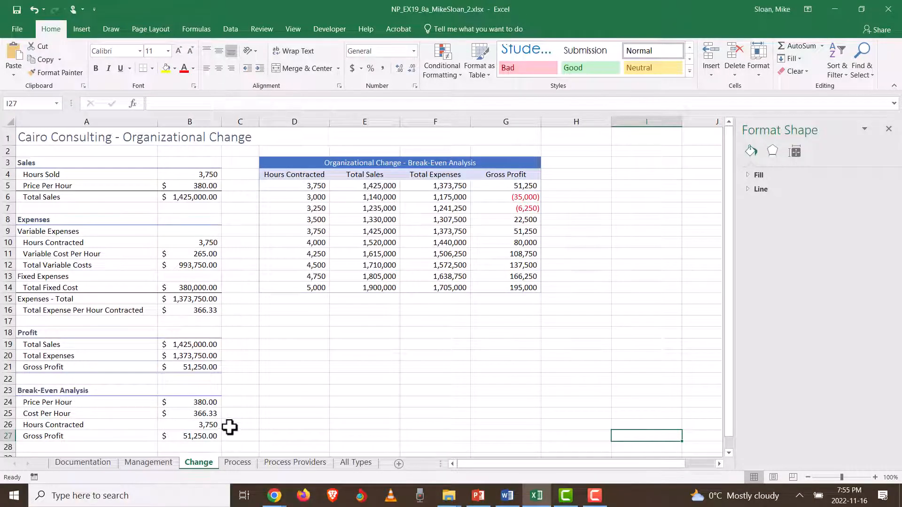
click(507, 496)
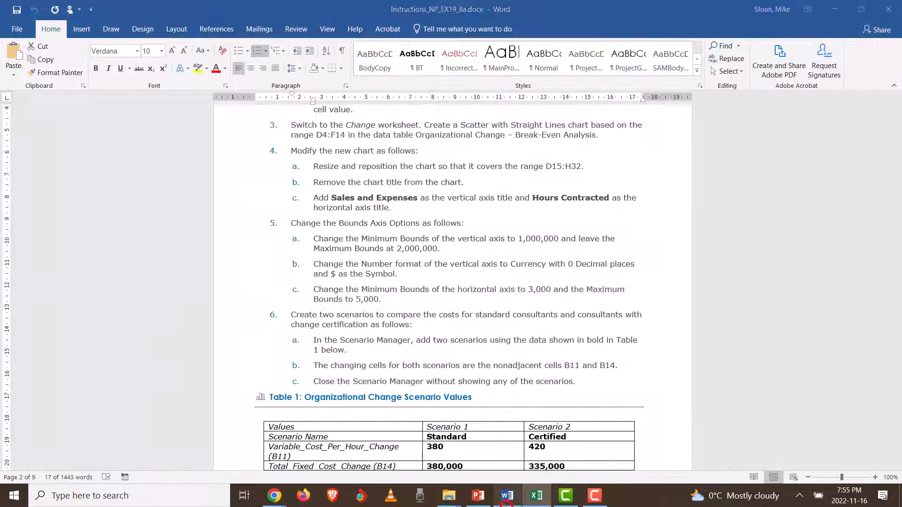
click(359, 239)
scroll(357, 238, up, 3)
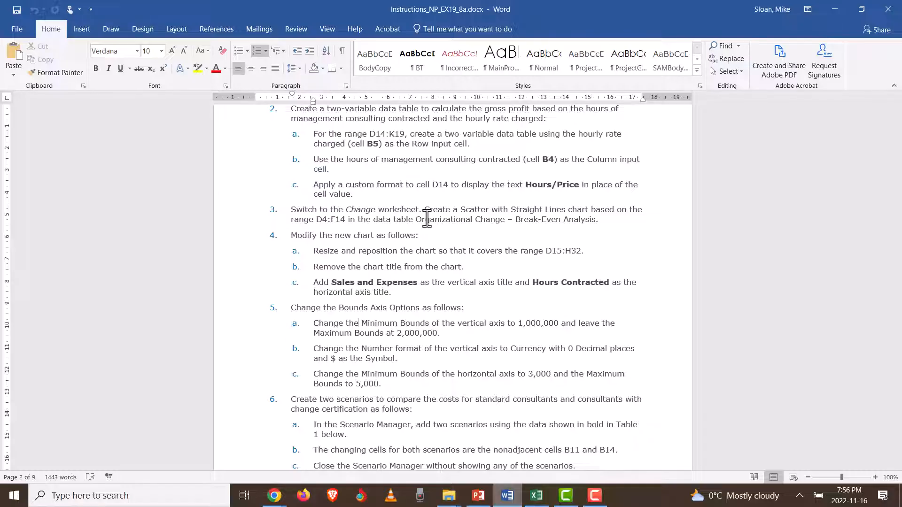
key(alt+Tab)
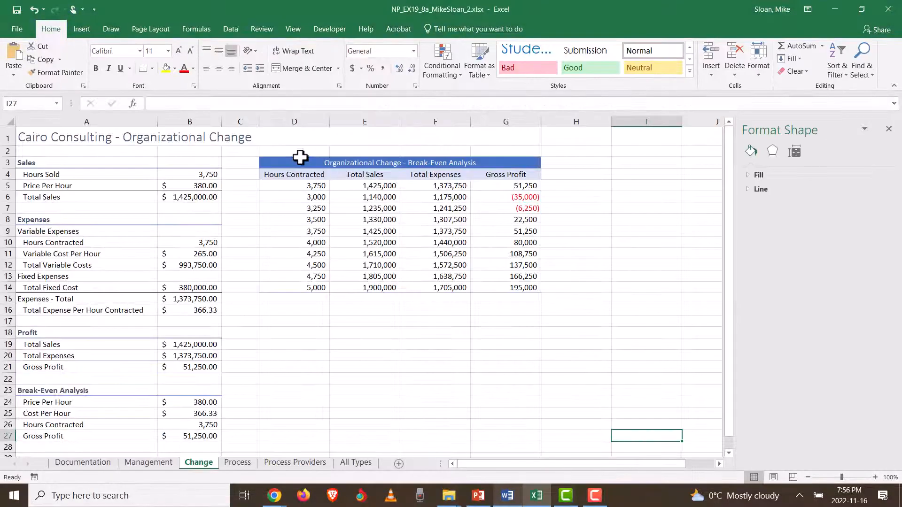
- Select the range D4:F14 in the Organizational Change - Break-Even Analysis table, including headers but excluding Gross Profit, as chart data
drag(300, 158, 505, 287)
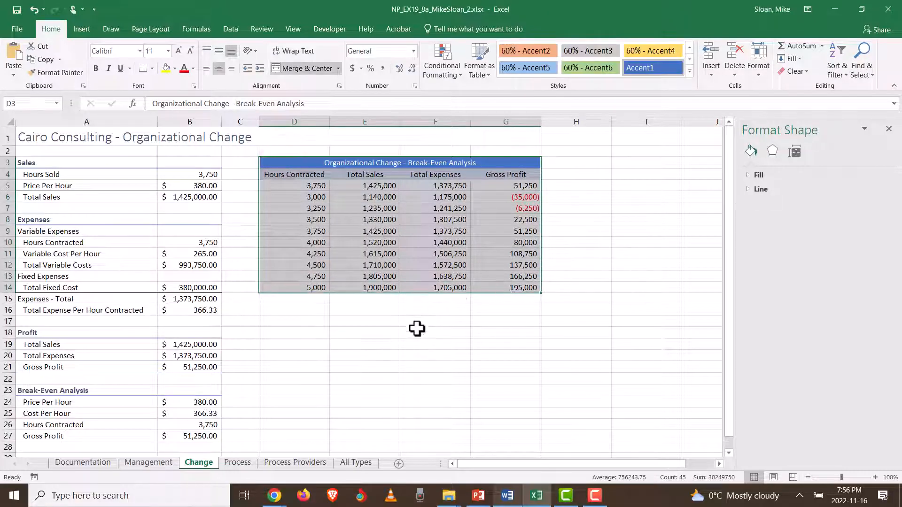
click(384, 333)
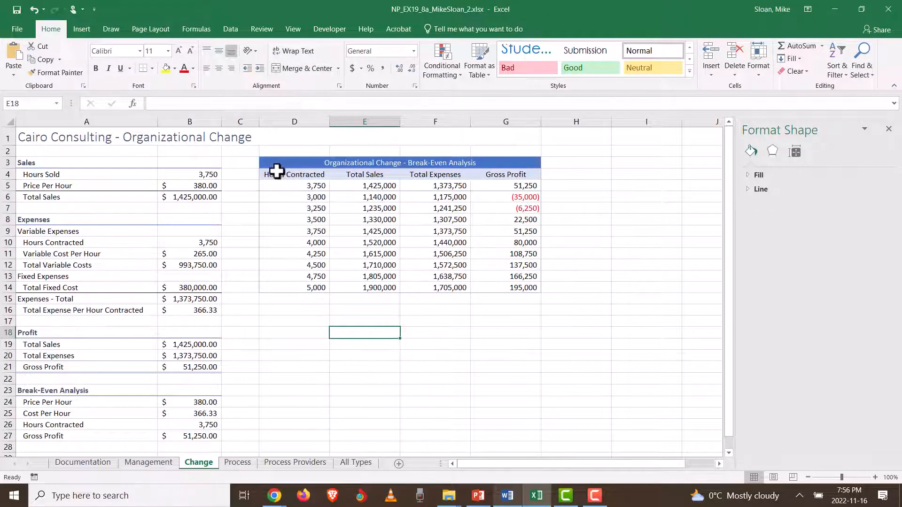
drag(277, 171, 443, 287)
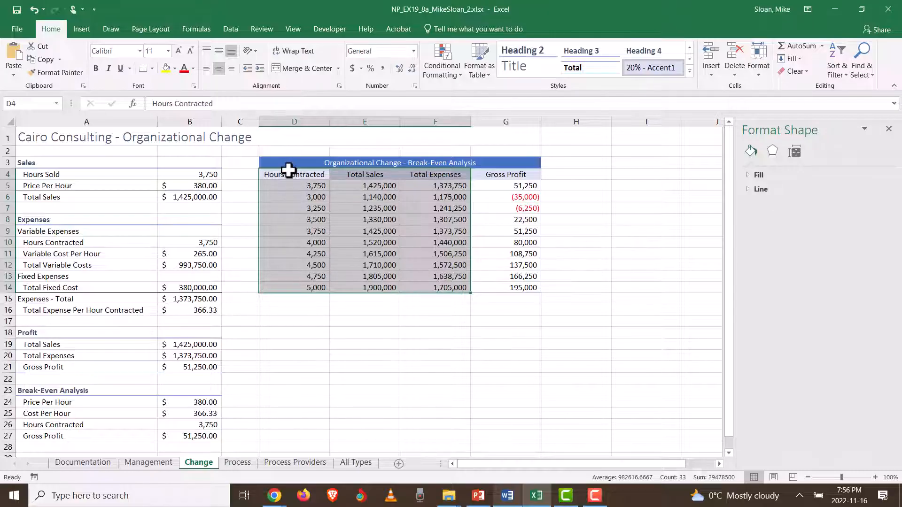
drag(288, 170, 514, 286)
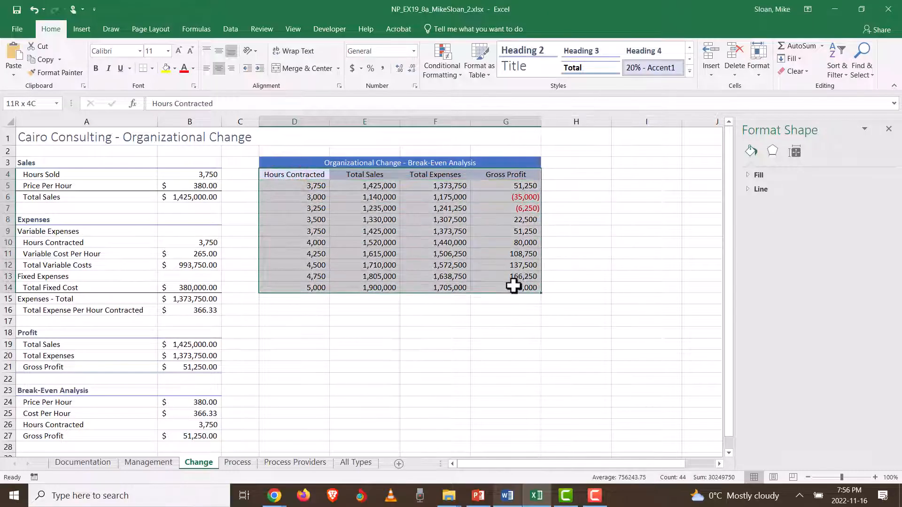
drag(290, 172, 440, 284)
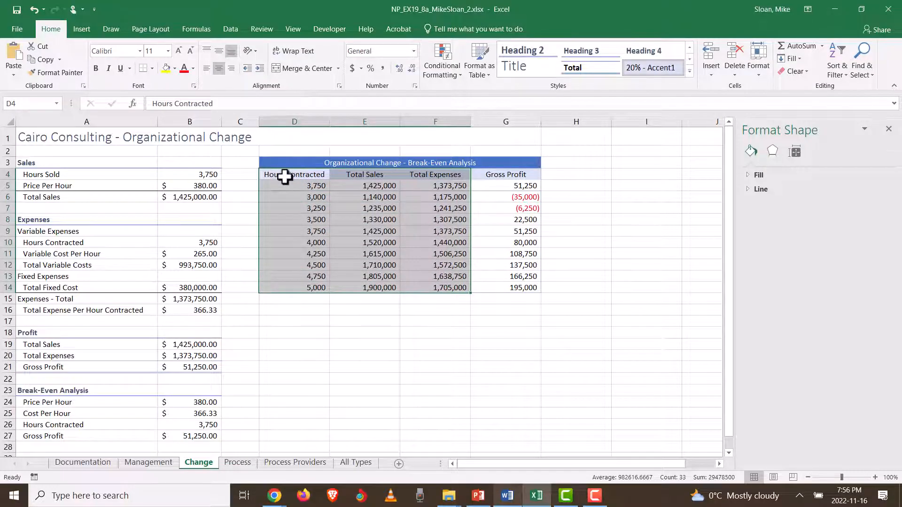
drag(287, 178, 416, 282)
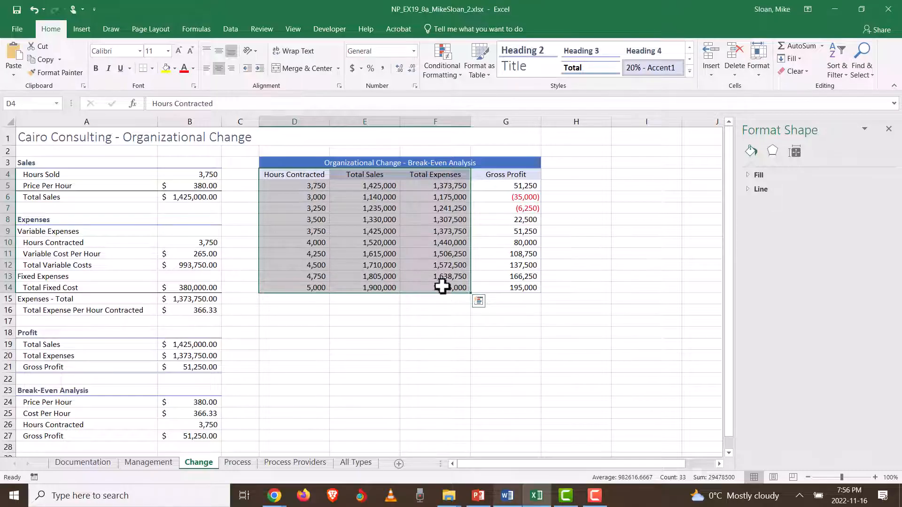
click(81, 30)
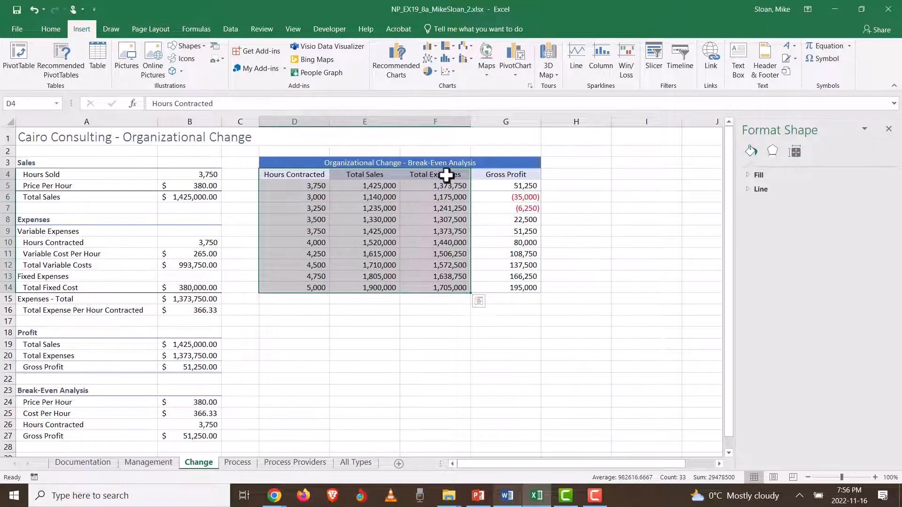
click(396, 71)
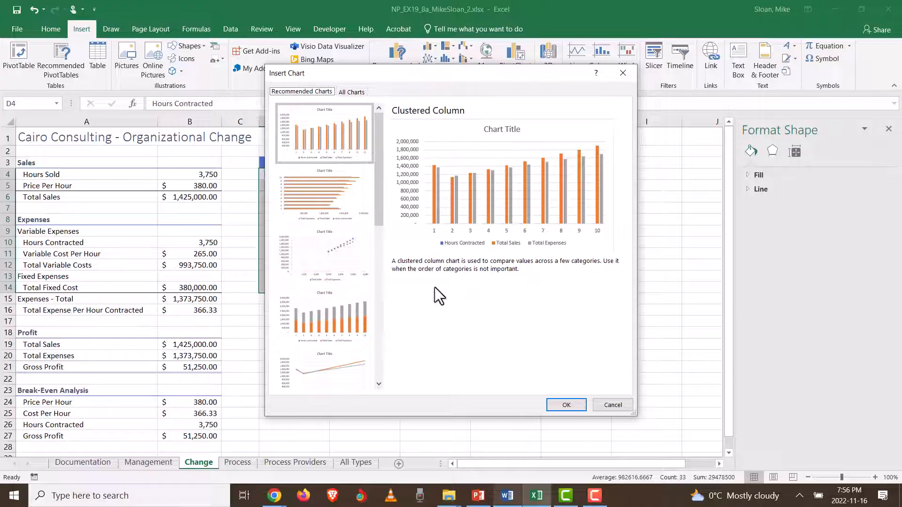
mouse_move(380, 196)
mouse_down()
mouse_move(369, 243)
mouse_move(382, 213)
mouse_up()
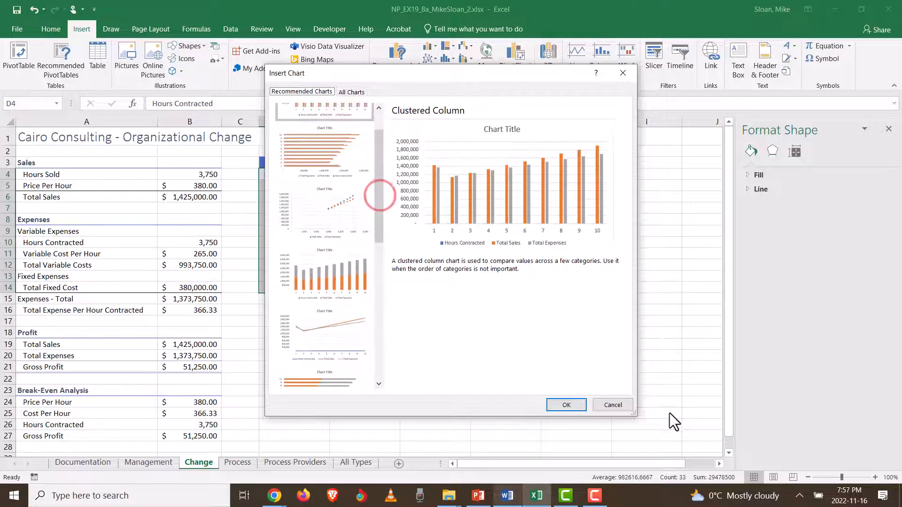
click(610, 407)
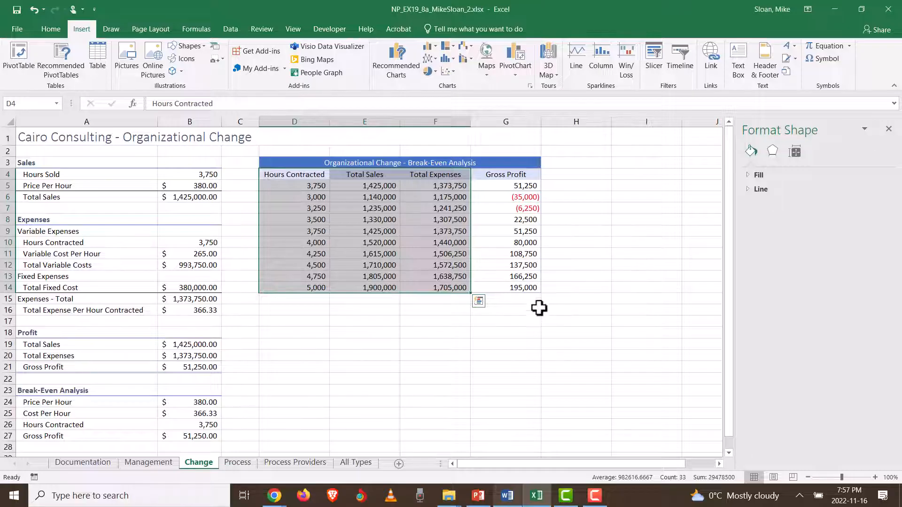
- Insert a Scatter with Straight Lines chart from the selected range D4:F14
click(451, 72)
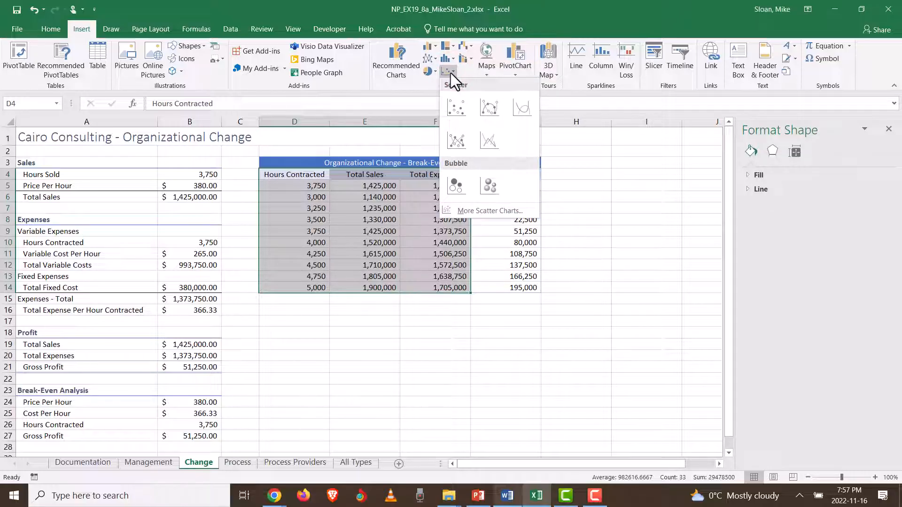
click(492, 140)
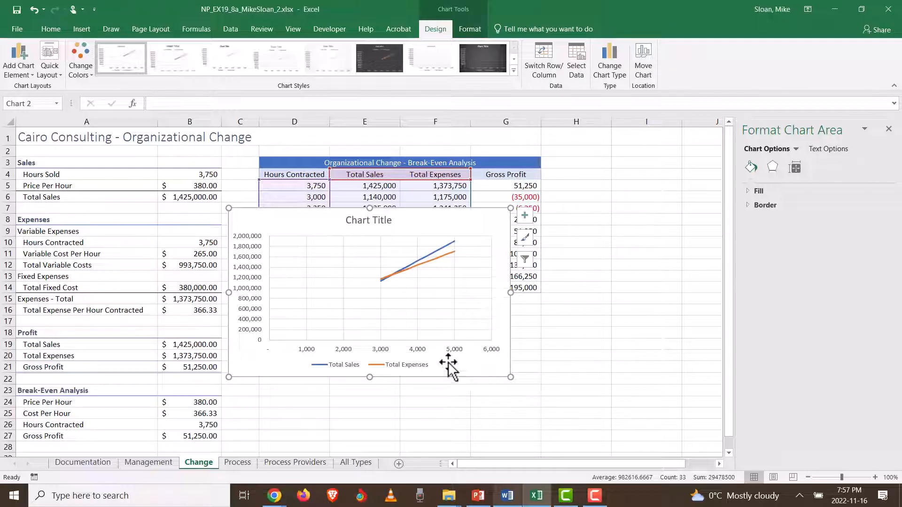
click(474, 24)
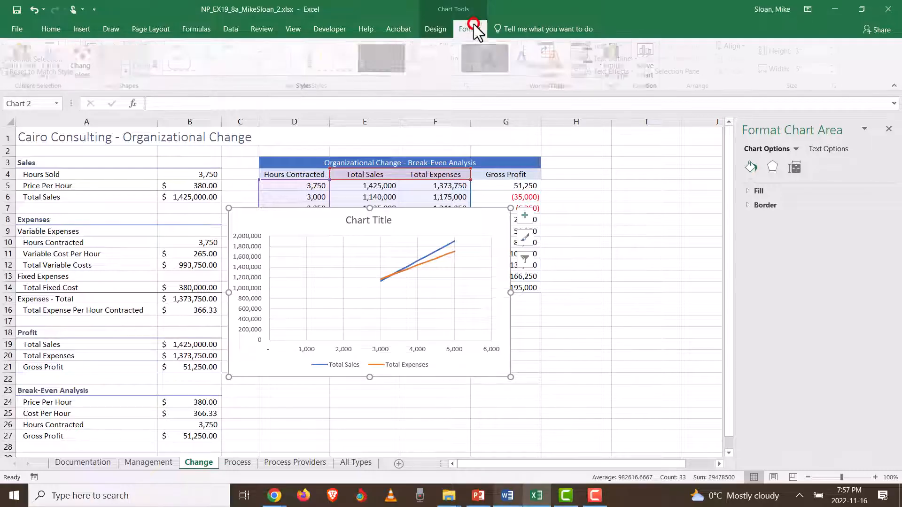
click(437, 31)
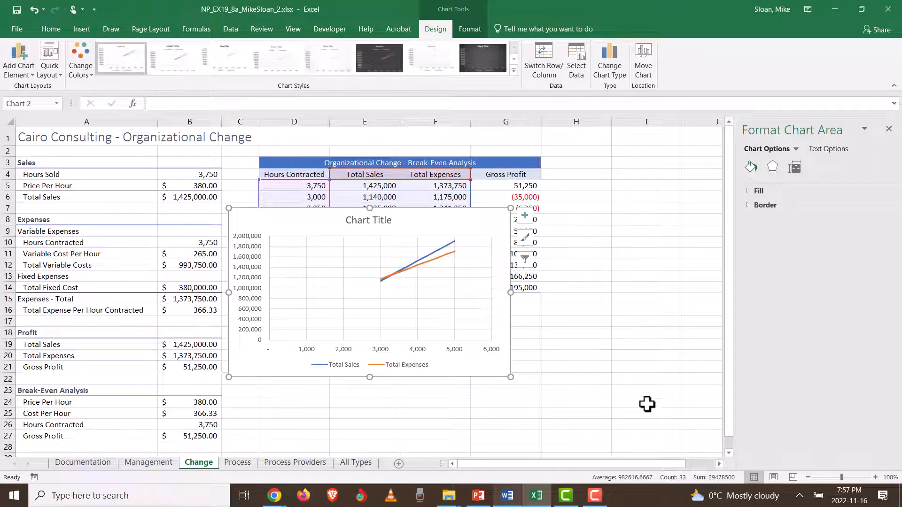
click(584, 330)
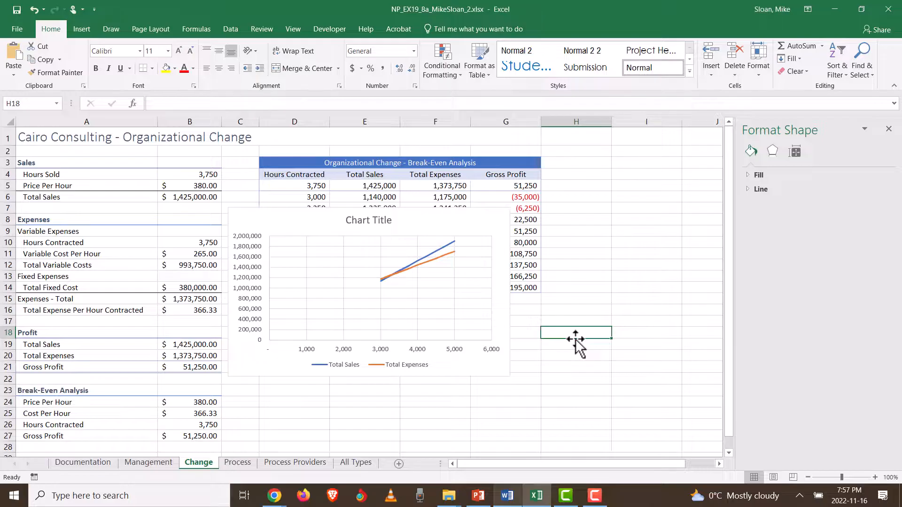
- Examine the new chart's source data range in the Select Data Source settings and close them
click(470, 365)
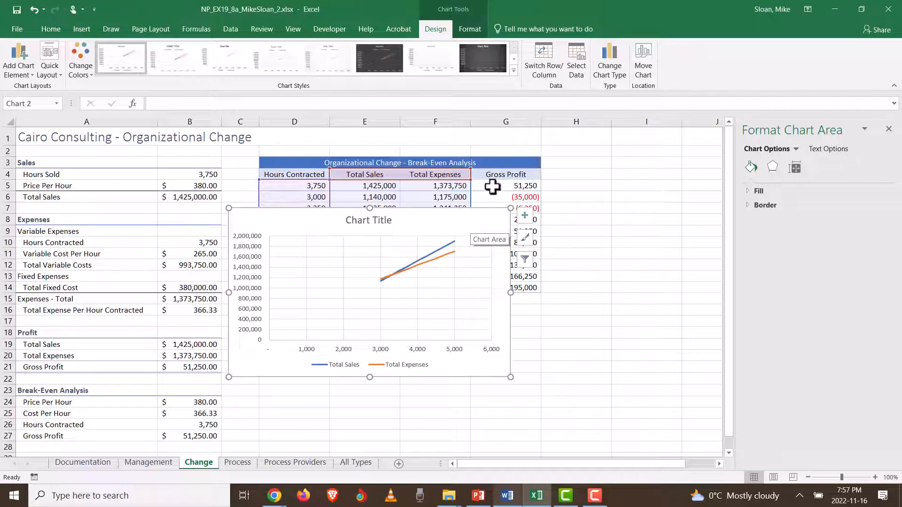
click(577, 76)
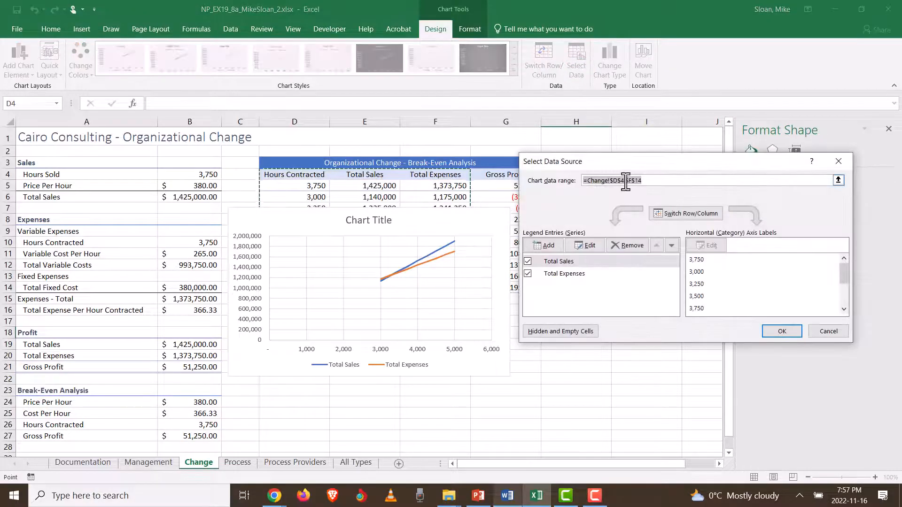
click(630, 181)
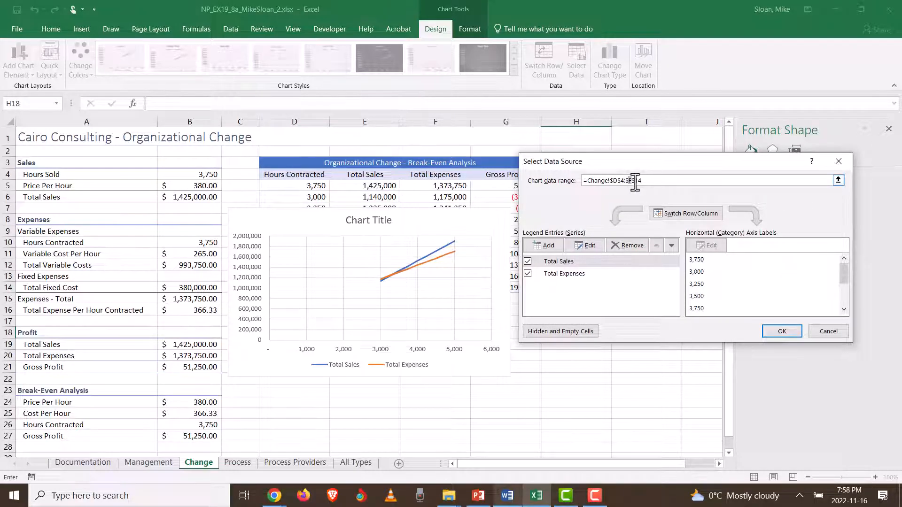
text(g)
click(790, 328)
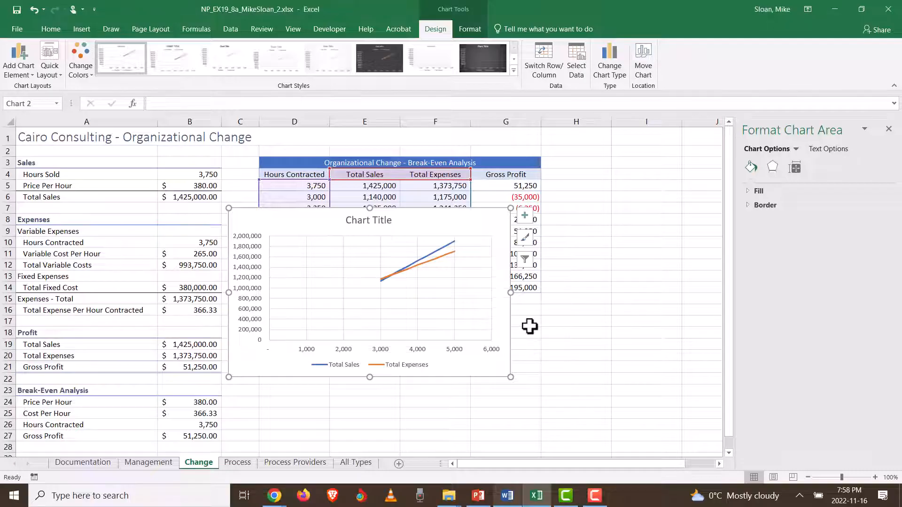
- Check step 4a in the Word instructions and move and resize the chart so it covers the range D15:H32
key(alt+Tab)
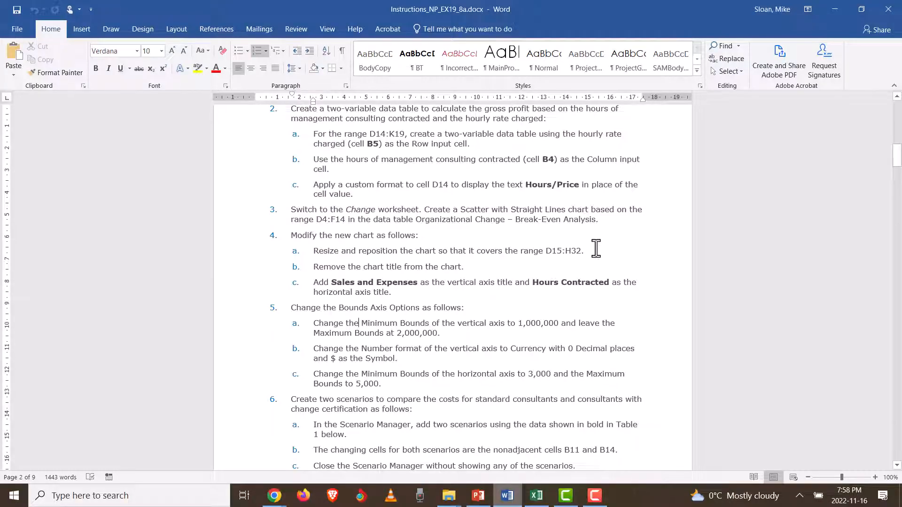
key(alt+Tab)
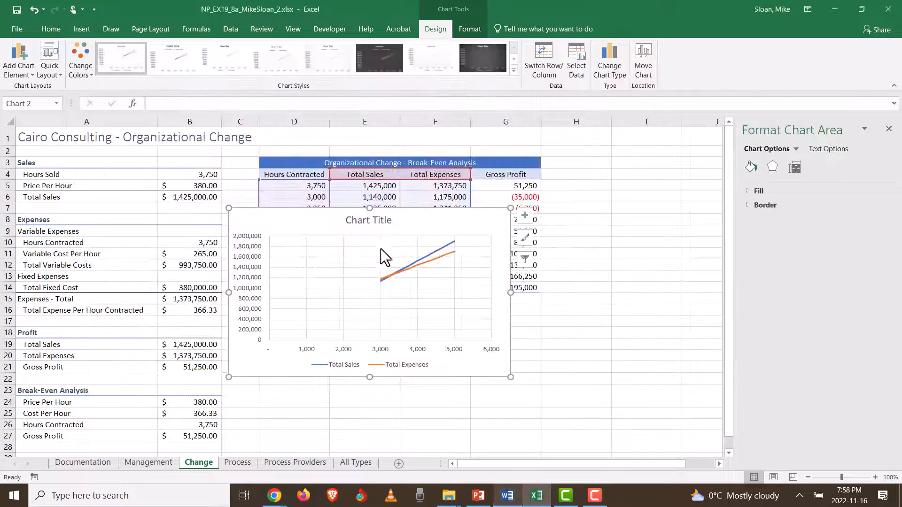
drag(295, 221, 335, 312)
scroll(513, 306, down, 3)
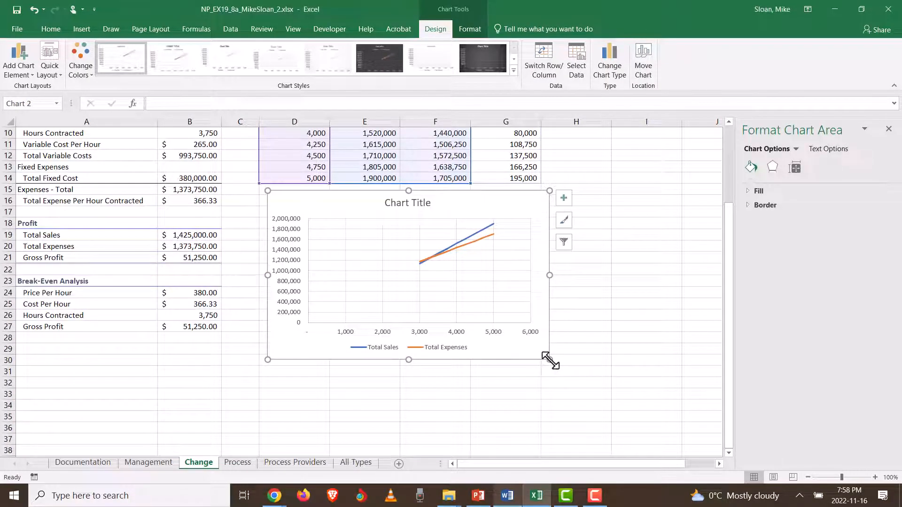
drag(550, 360, 590, 384)
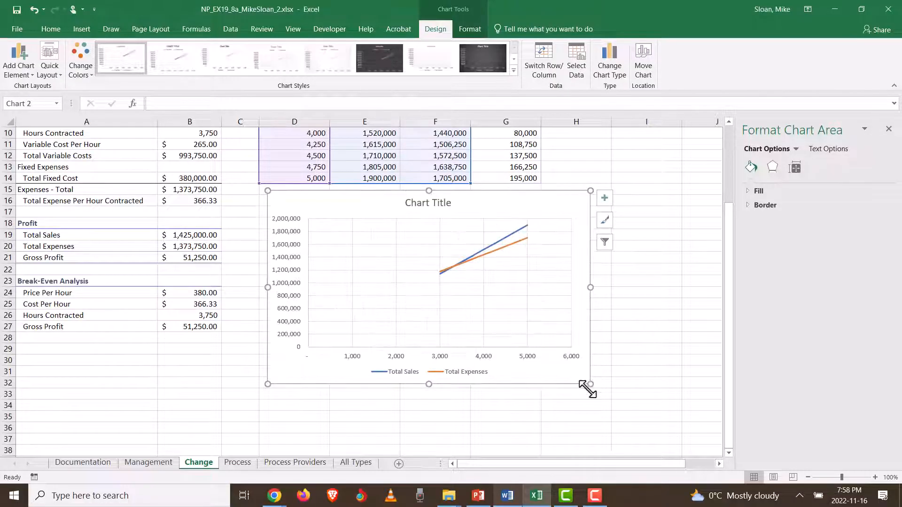
click(3, 383)
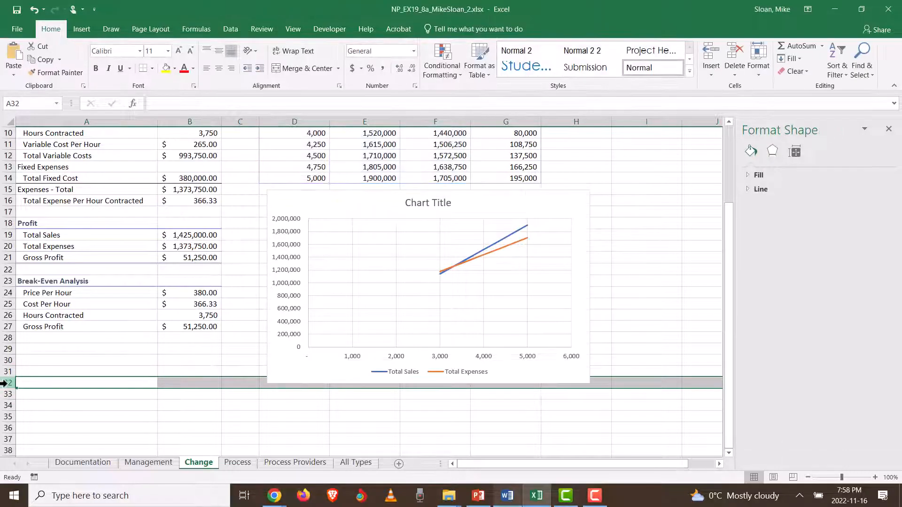
click(3, 189)
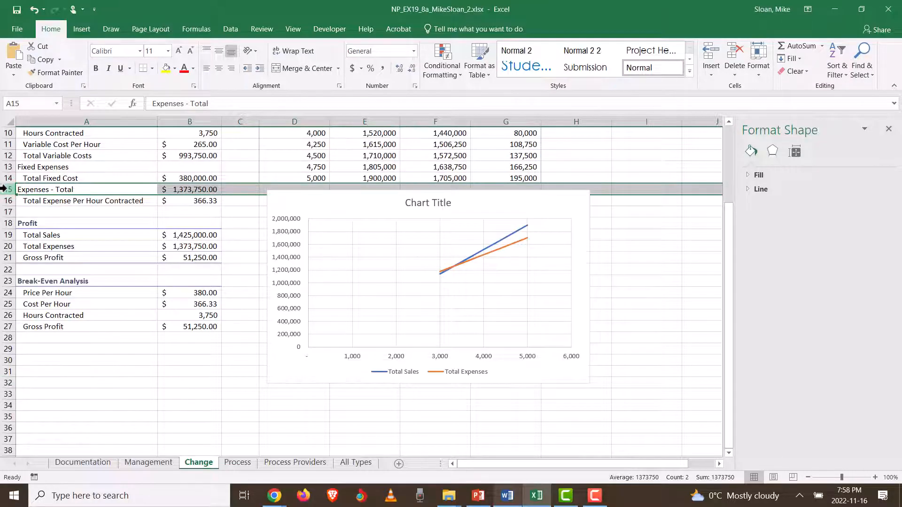
- Check the chart's lower edge against row 32, then compare the chart with Final Figure 2: Change Worksheet in the Word instructions
click(8, 383)
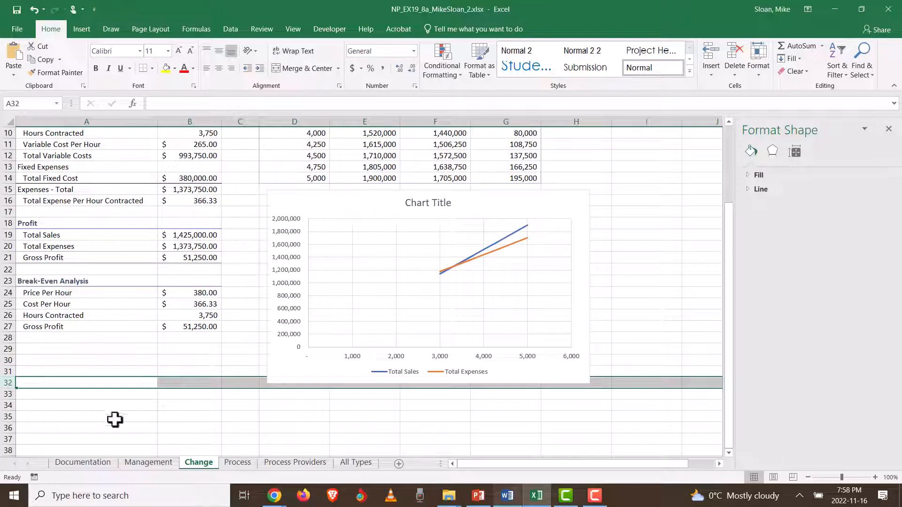
click(568, 380)
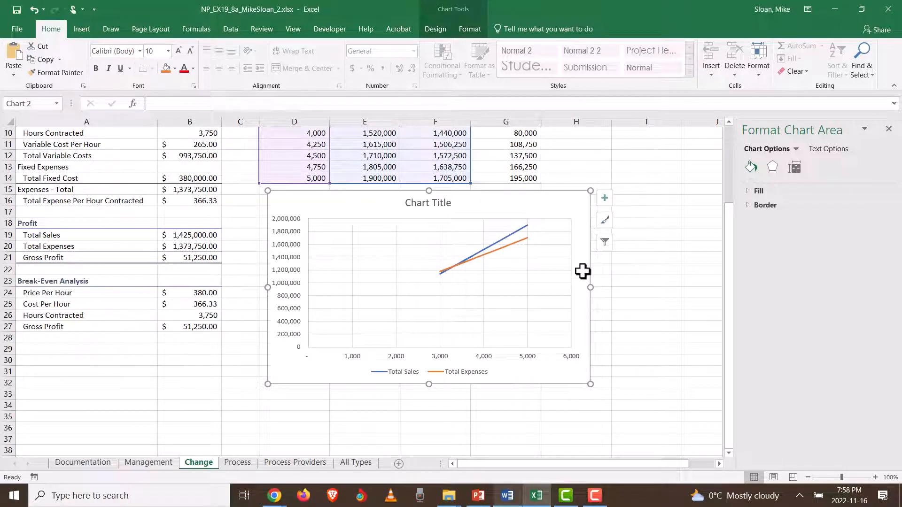
click(508, 496)
scroll(384, 287, down, 20)
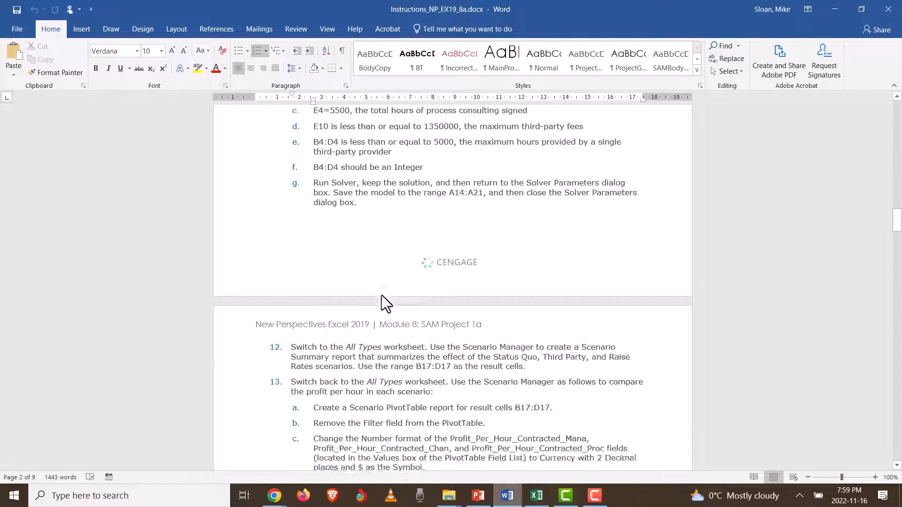
scroll(384, 297, down, 3)
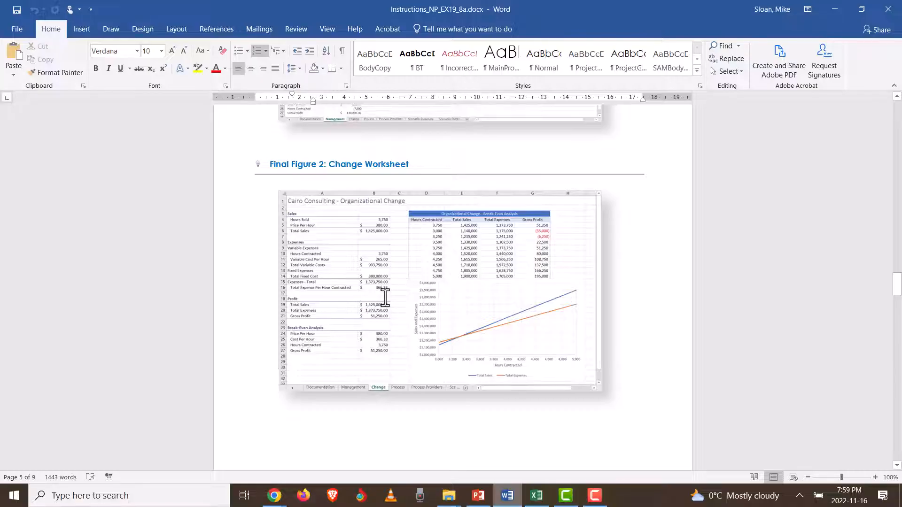
scroll(502, 294, down, 1)
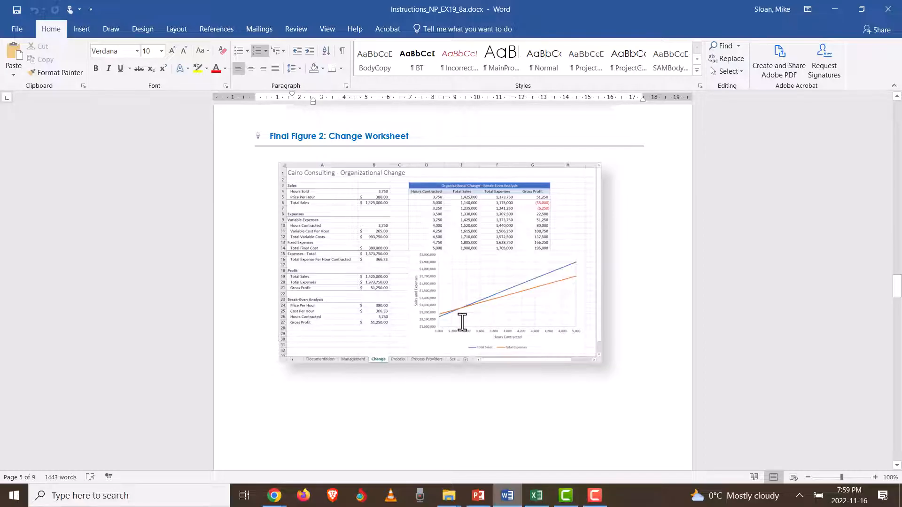
scroll(488, 287, down, 5)
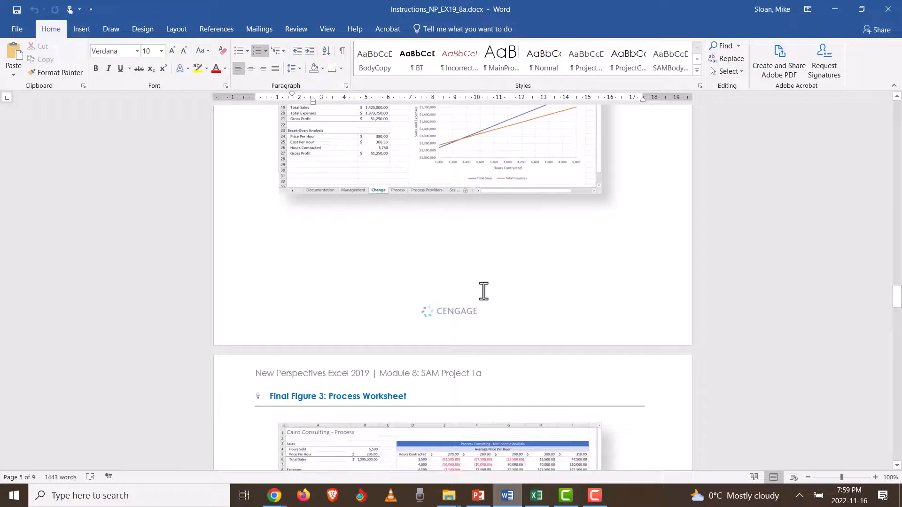
scroll(484, 290, down, 8)
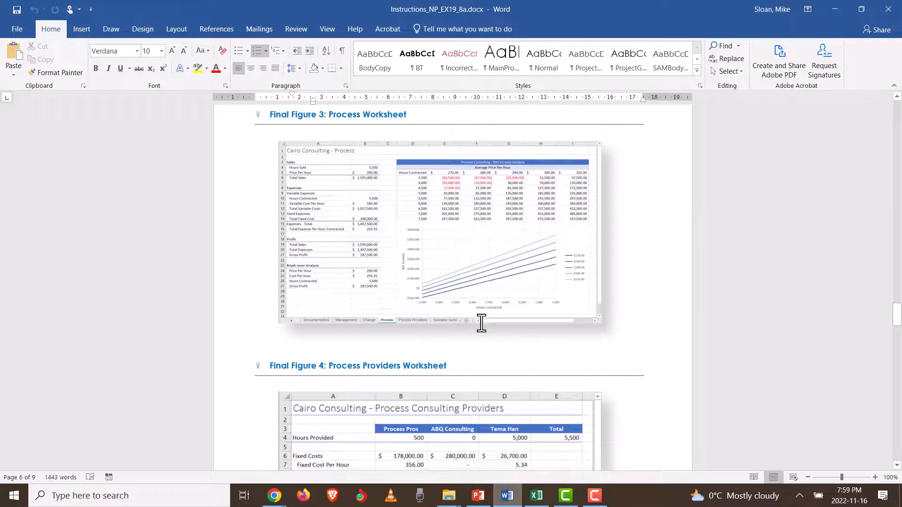
scroll(482, 324, up, 14)
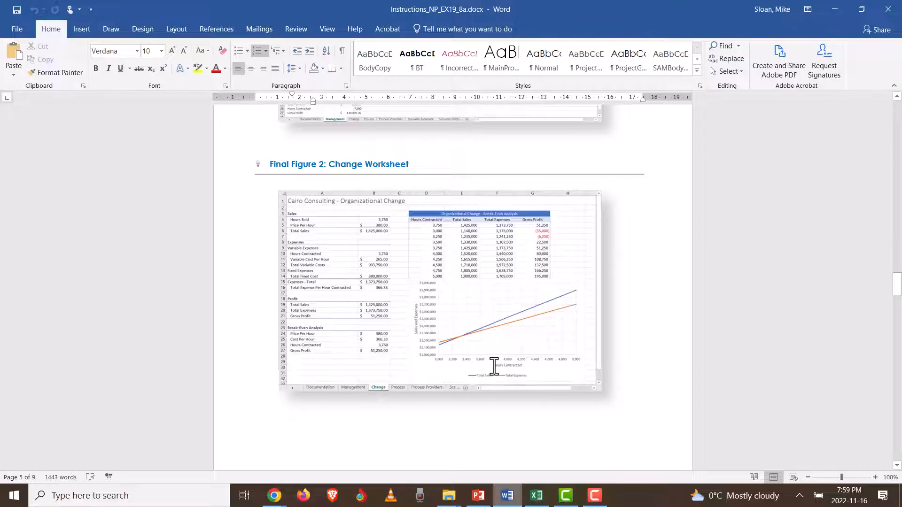
- Return to Excel, nudge the break-even chart into line with row 15 and widen it slightly within column H
click(536, 495)
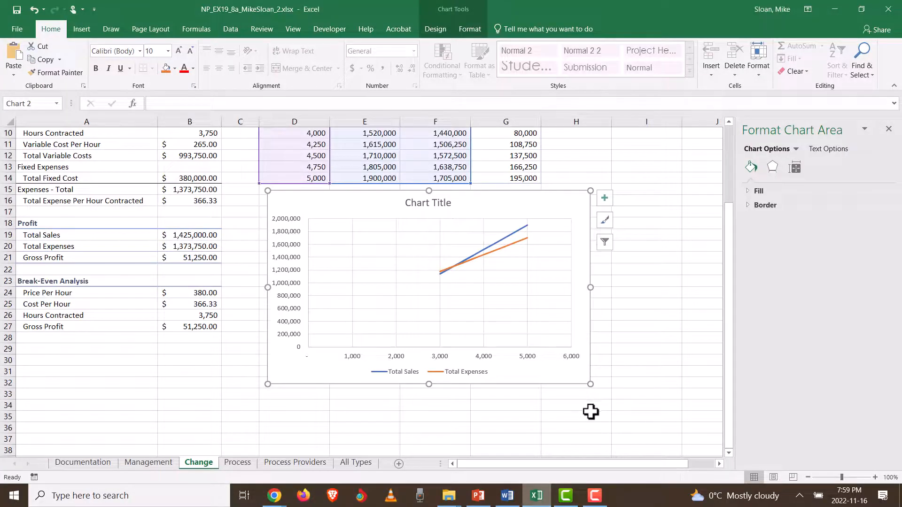
drag(281, 201, 279, 200)
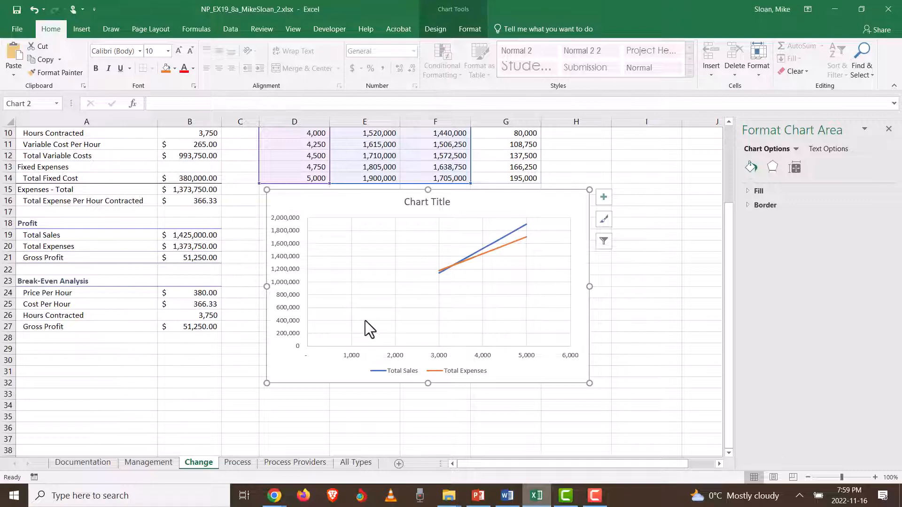
drag(589, 286, 594, 286)
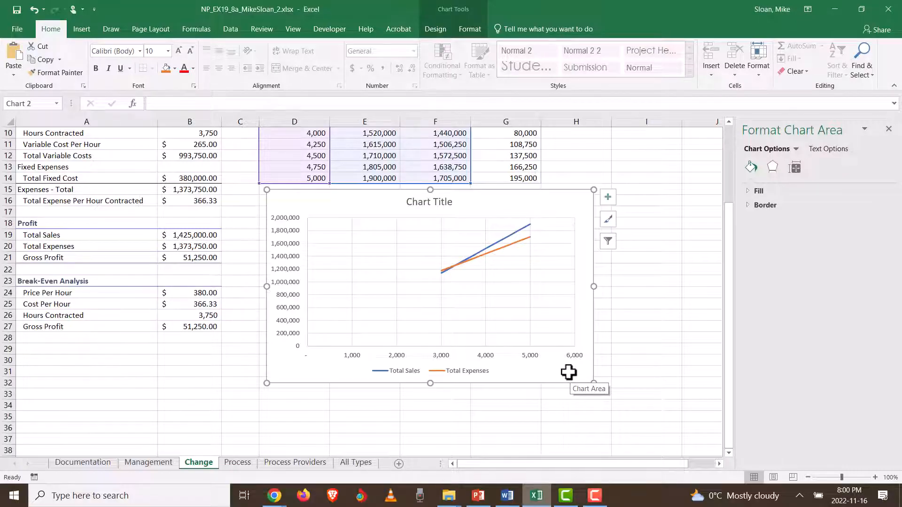
- Look up the chart title instruction in the Word document and remove the title from the break-even chart in Excel
click(512, 497)
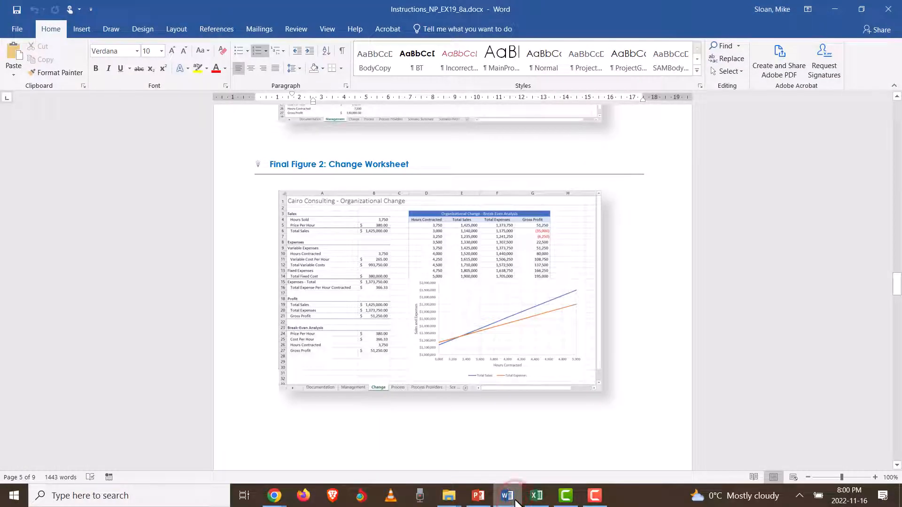
scroll(501, 374, up, 15)
scroll(499, 374, up, 20)
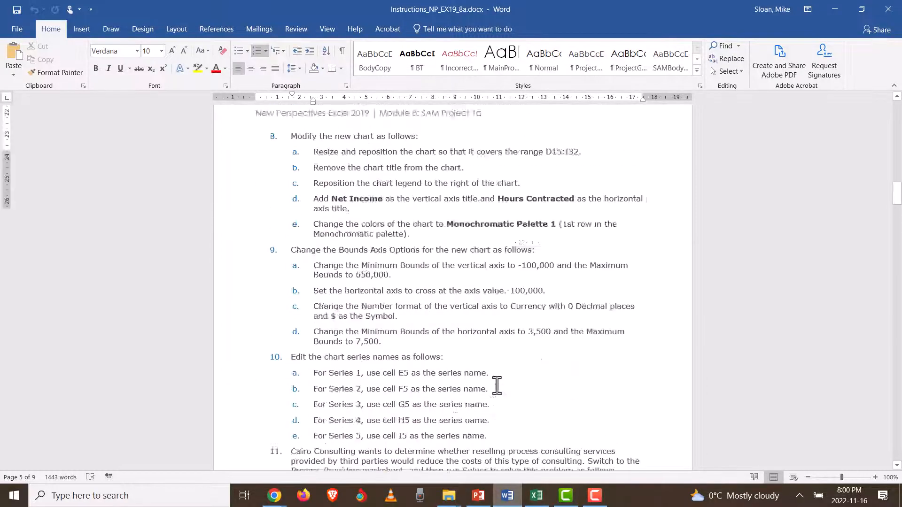
scroll(497, 387, down, 3)
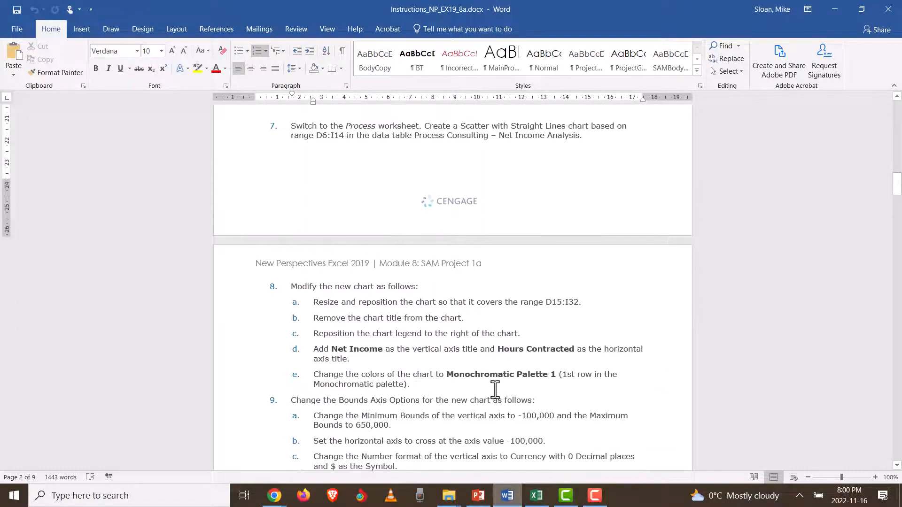
drag(314, 321, 484, 320)
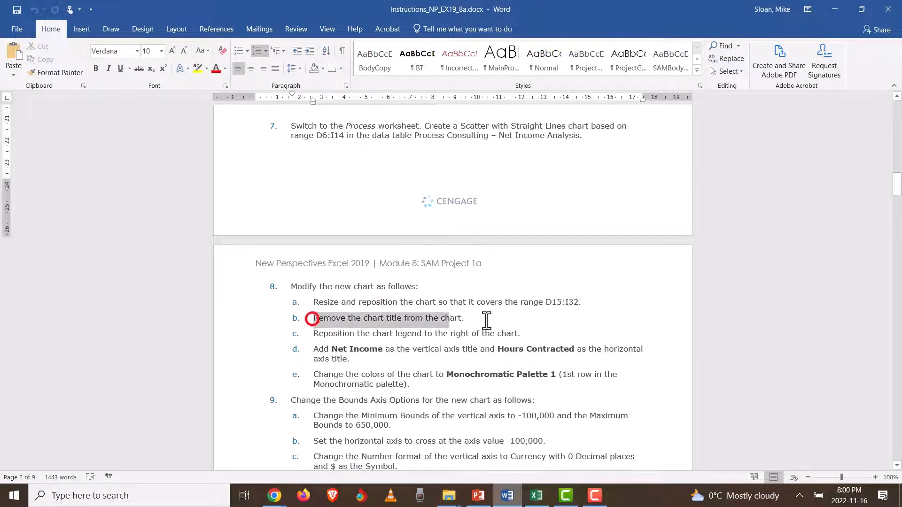
key(alt+Tab)
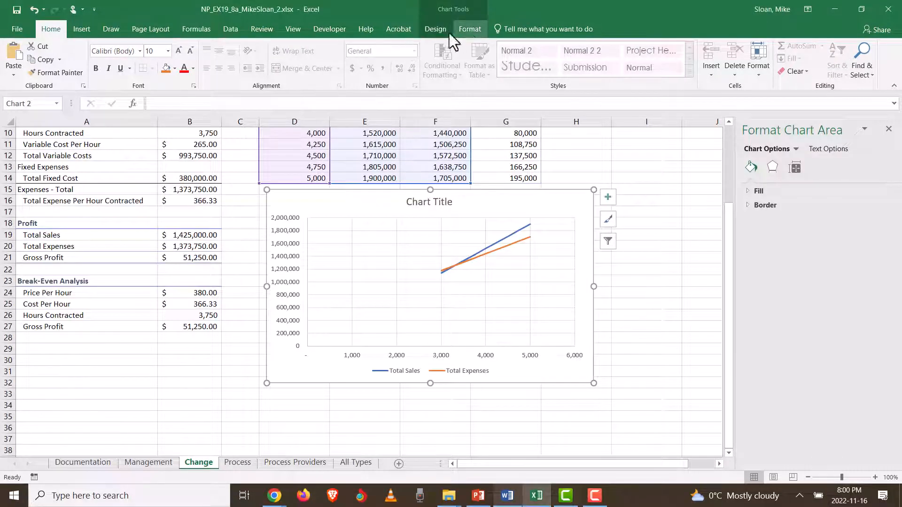
click(429, 29)
click(21, 62)
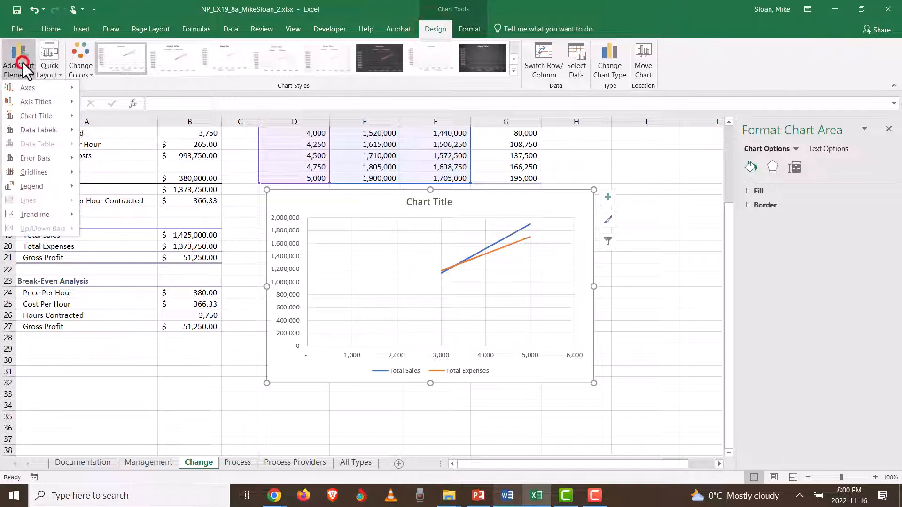
mouse_move(57, 120)
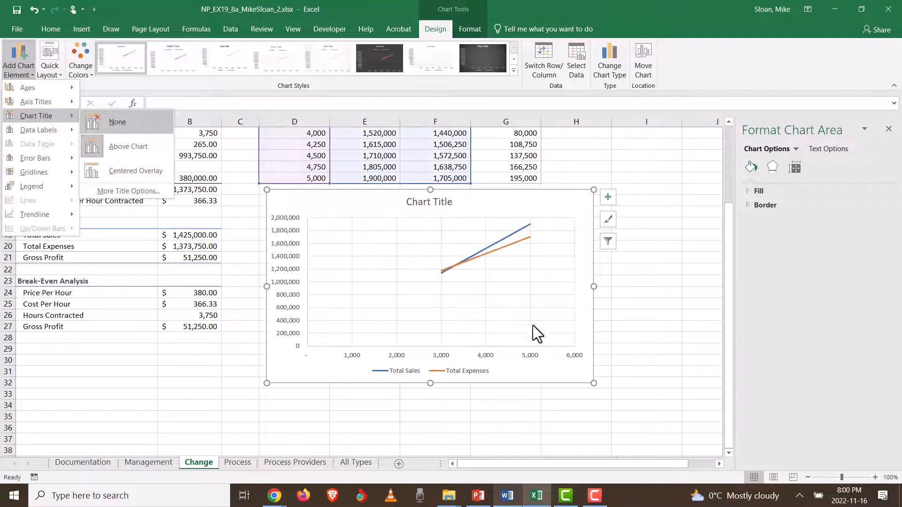
click(427, 202)
click(427, 207)
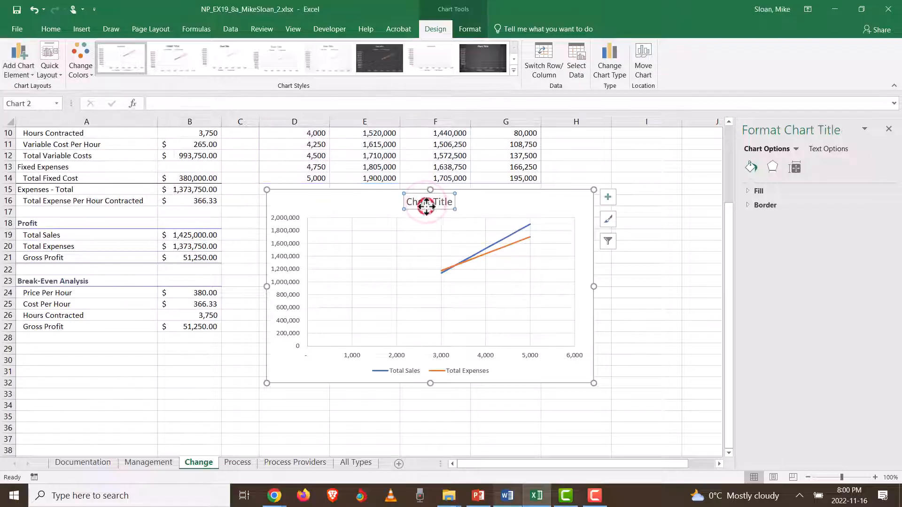
click(427, 209)
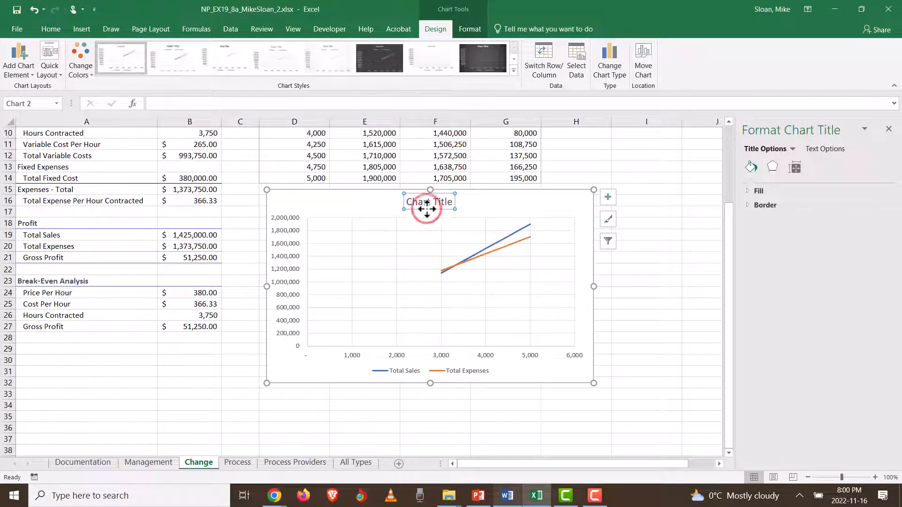
key(Delete)
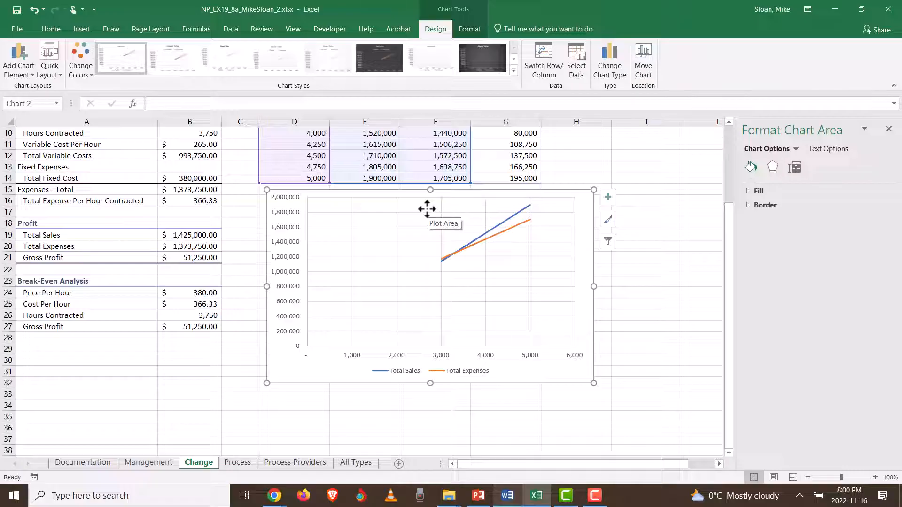
- Switch to Word and review steps 4b and 4c for the Change worksheet chart, distinguishing them from the Process chart's step 8
click(507, 494)
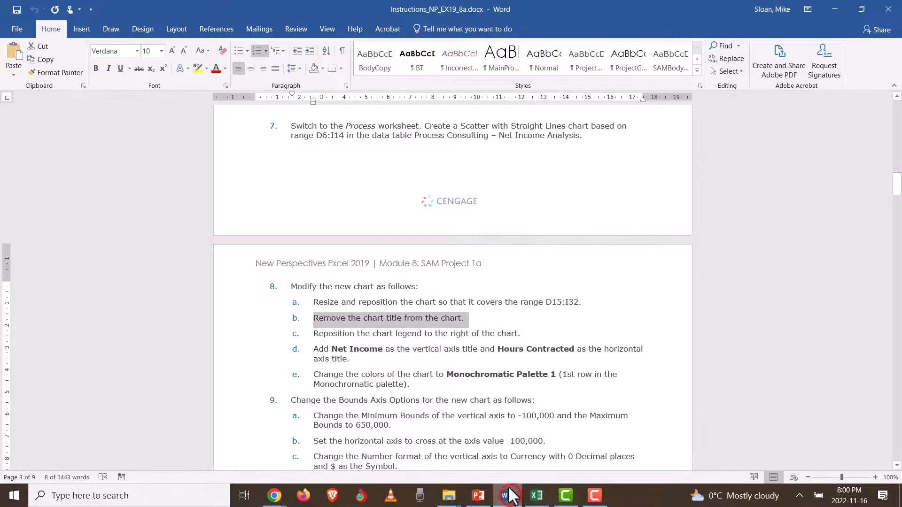
drag(312, 333, 529, 337)
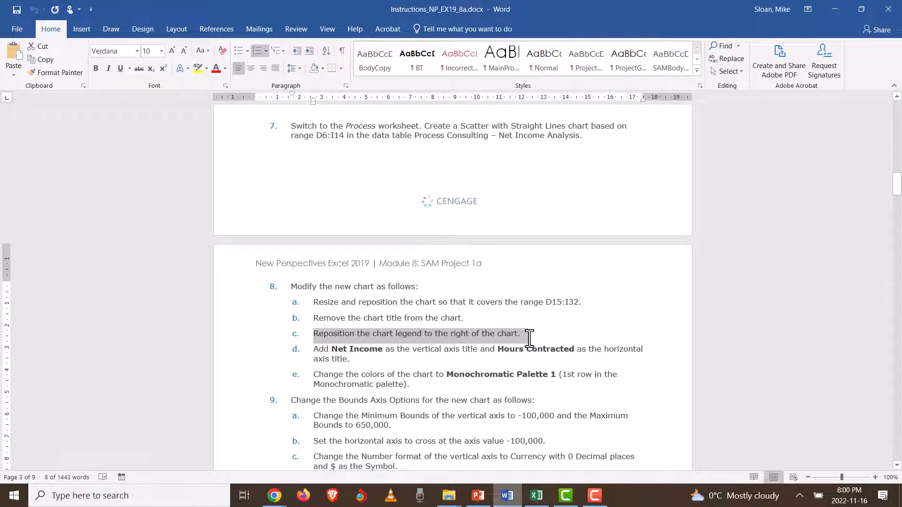
scroll(409, 278, up, 10)
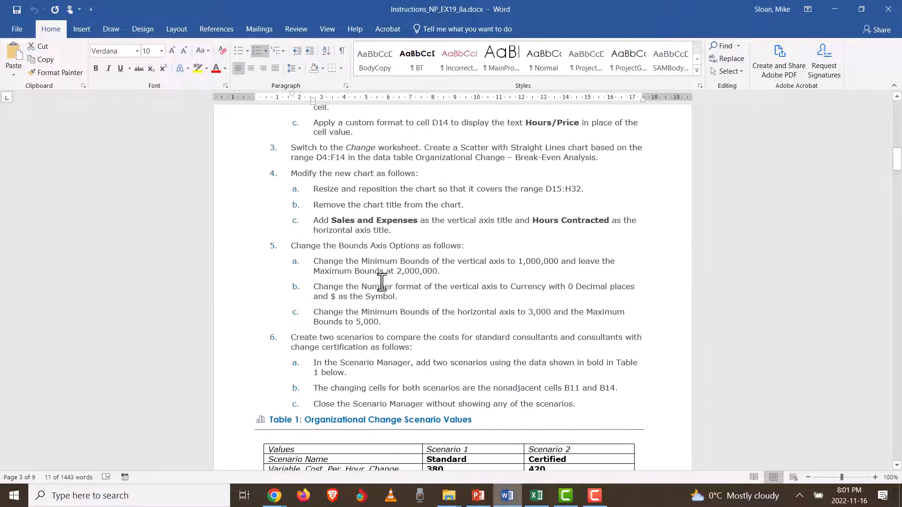
drag(313, 210, 498, 221)
scroll(467, 307, down, 10)
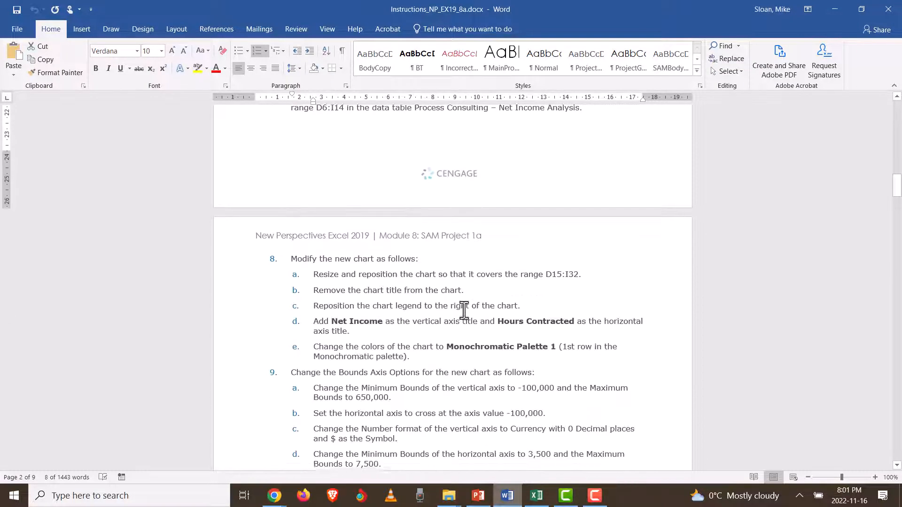
scroll(454, 325, up, 8)
scroll(454, 325, down, 20)
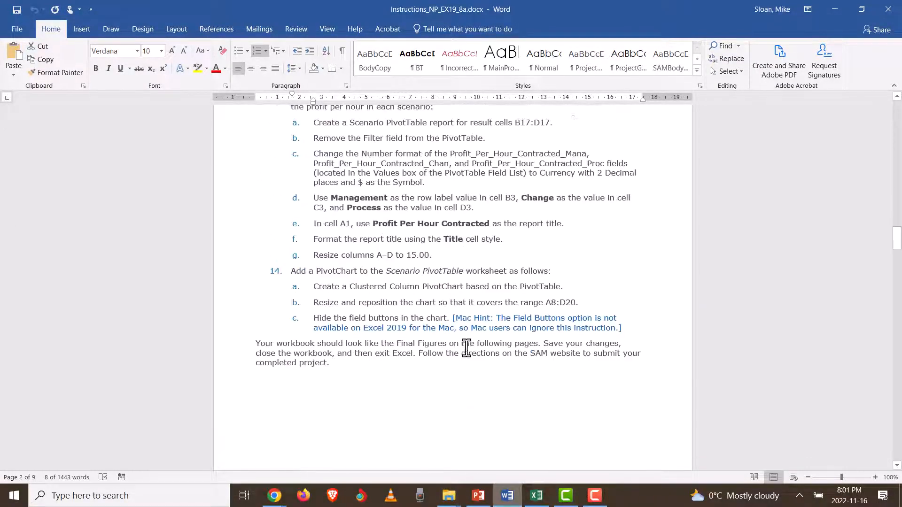
scroll(467, 348, down, 5)
scroll(477, 393, up, 15)
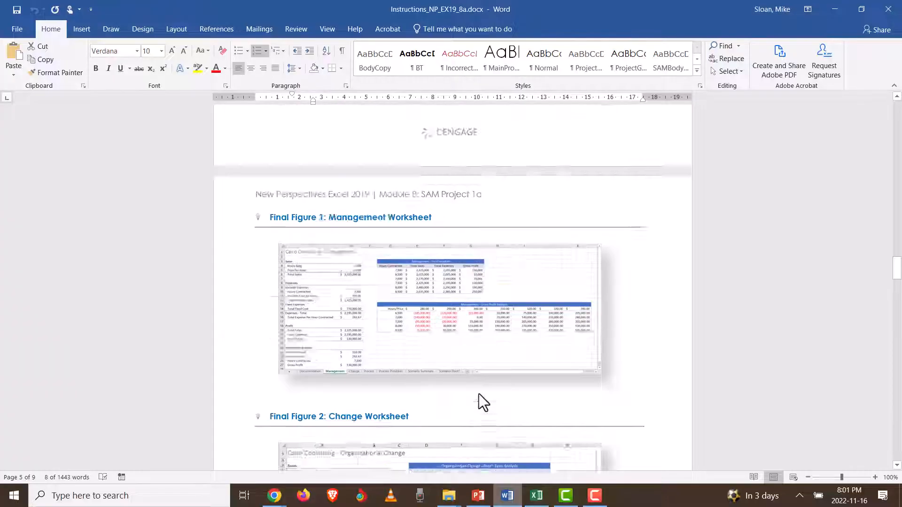
scroll(463, 383, up, 15)
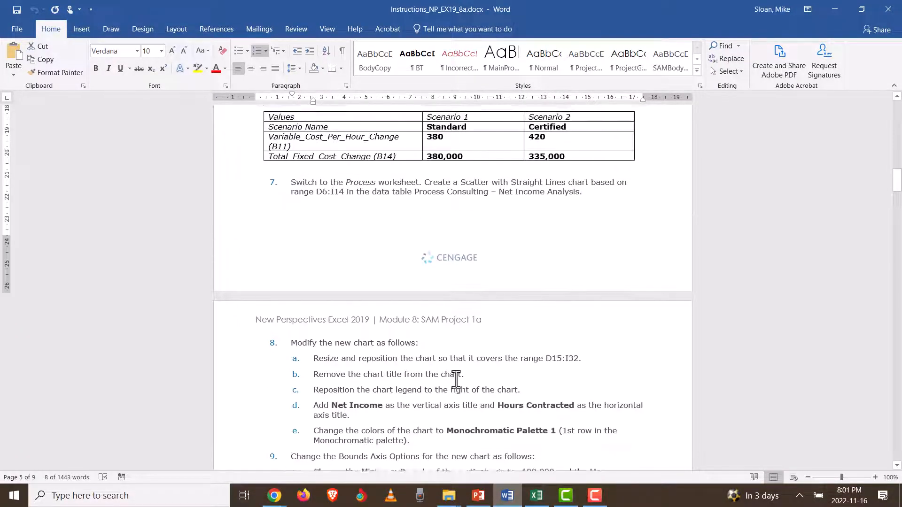
drag(468, 347, 312, 346)
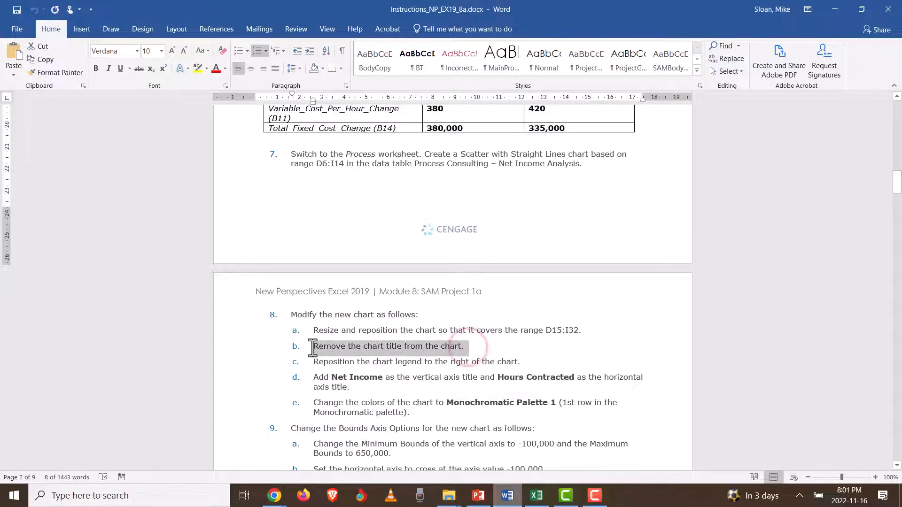
scroll(437, 414, up, 12)
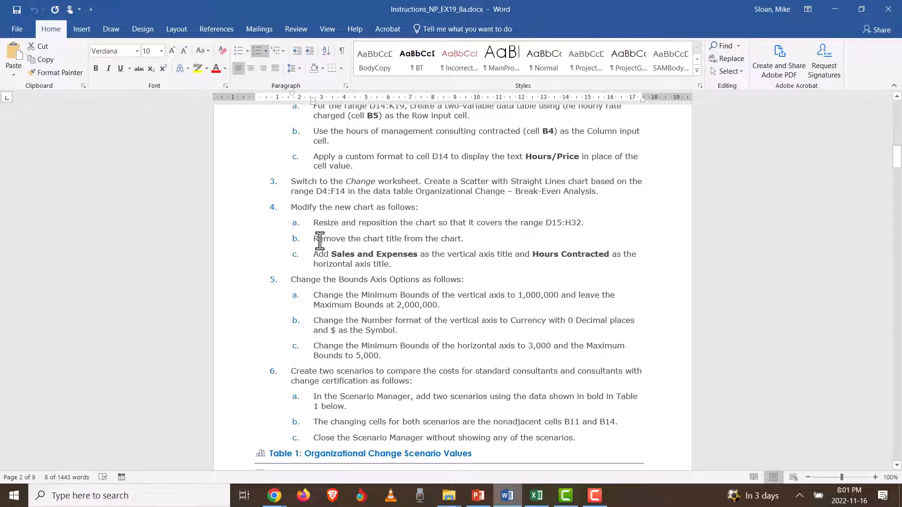
drag(313, 238, 468, 240)
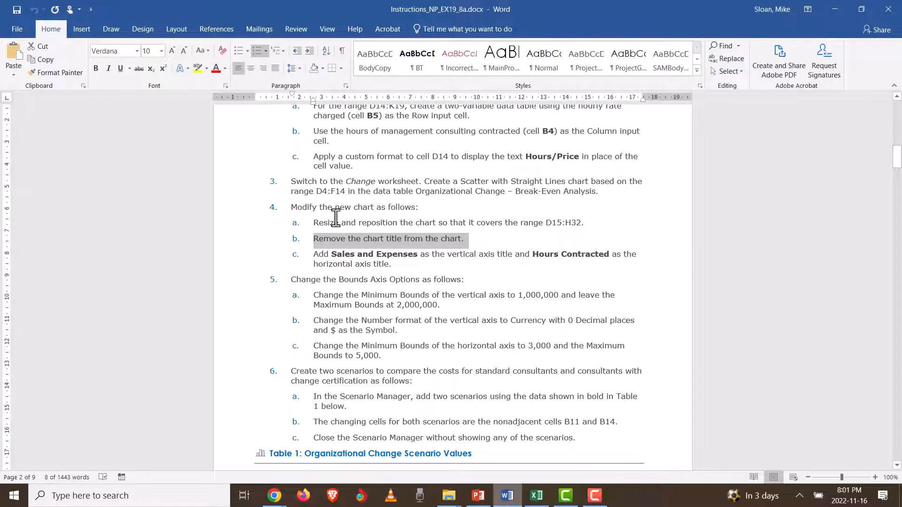
click(404, 266)
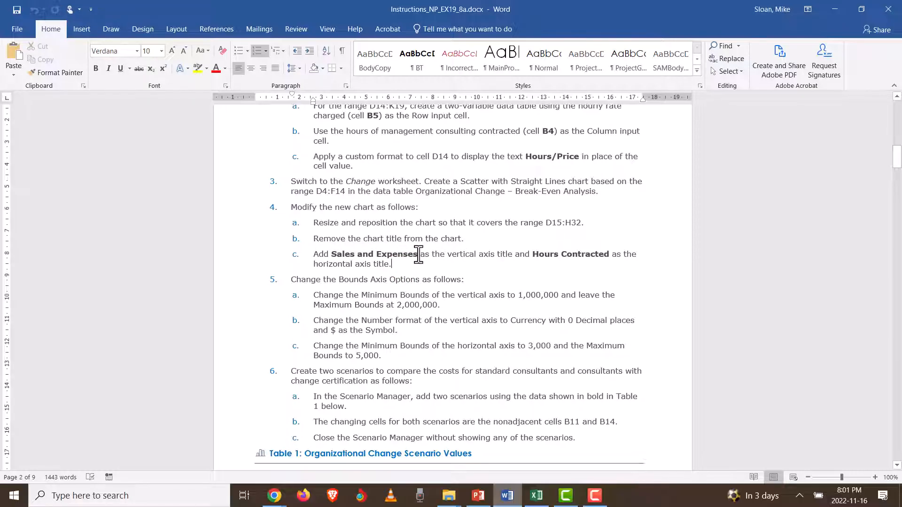
- Copy the vertical axis title text "Sales and Expenses" from step 4c and switch back to the Excel chart
drag(417, 257, 331, 256)
key(ctrl+c)
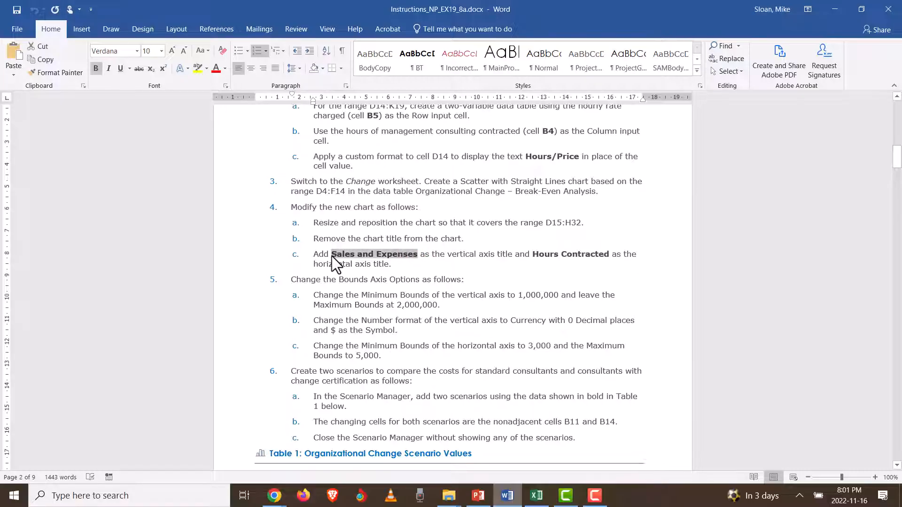
right_click(332, 256)
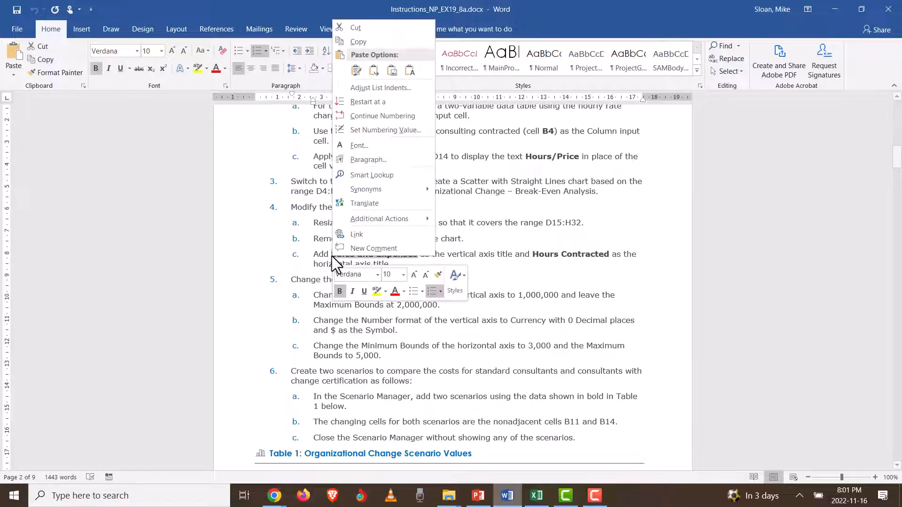
click(371, 42)
key(alt+Tab)
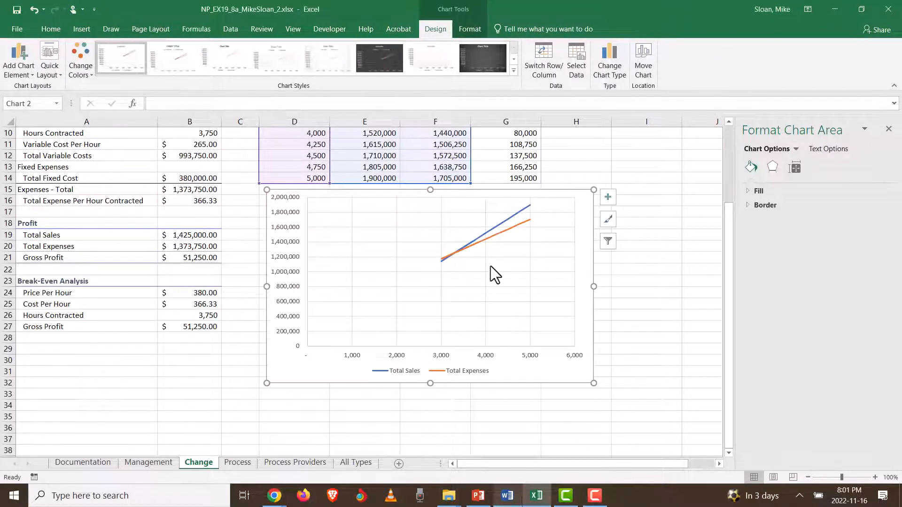
- Add primary horizontal and primary vertical axis titles to the break-even chart
click(16, 73)
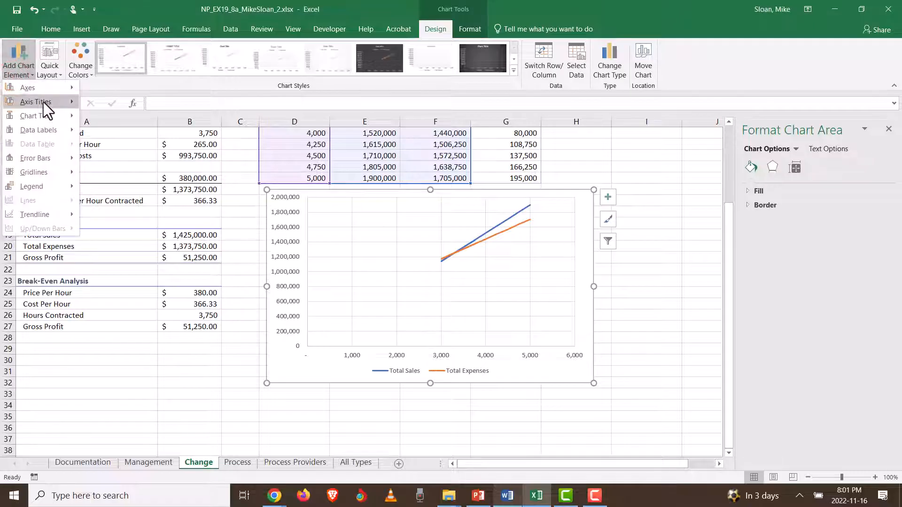
mouse_move(43, 103)
click(106, 106)
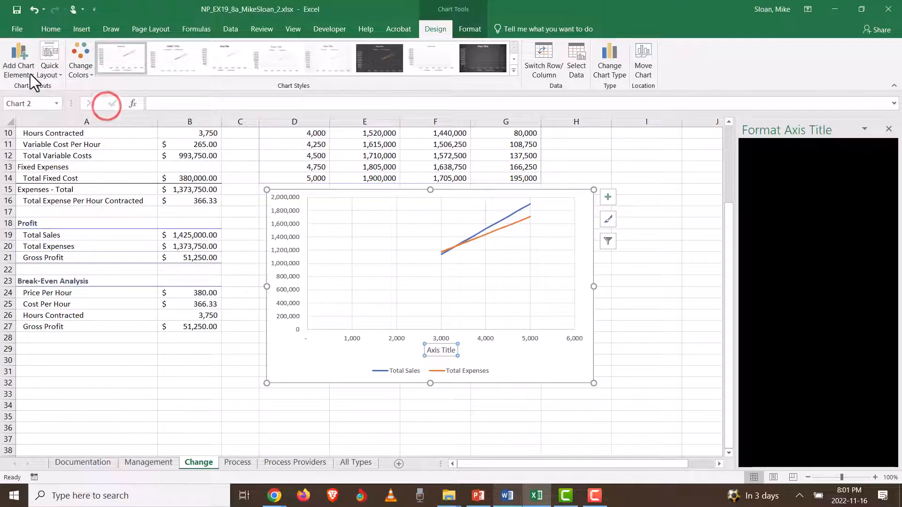
click(17, 63)
mouse_move(46, 97)
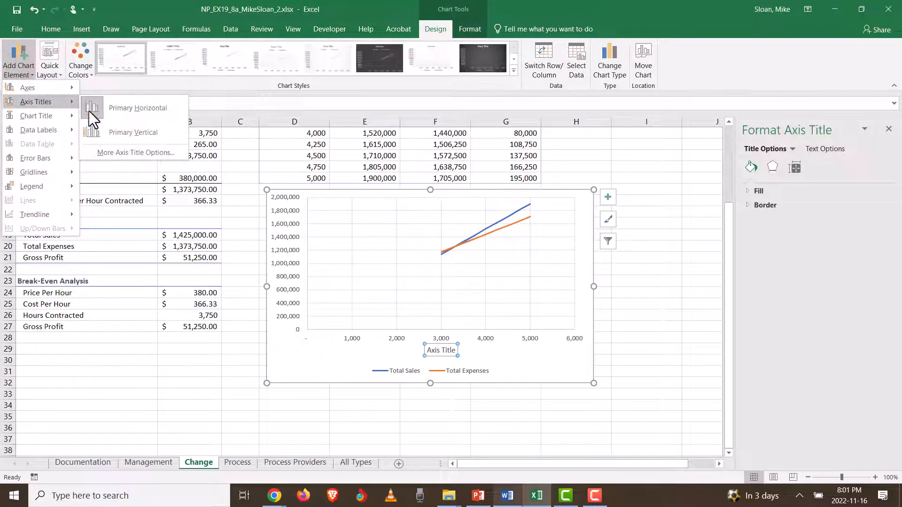
click(128, 131)
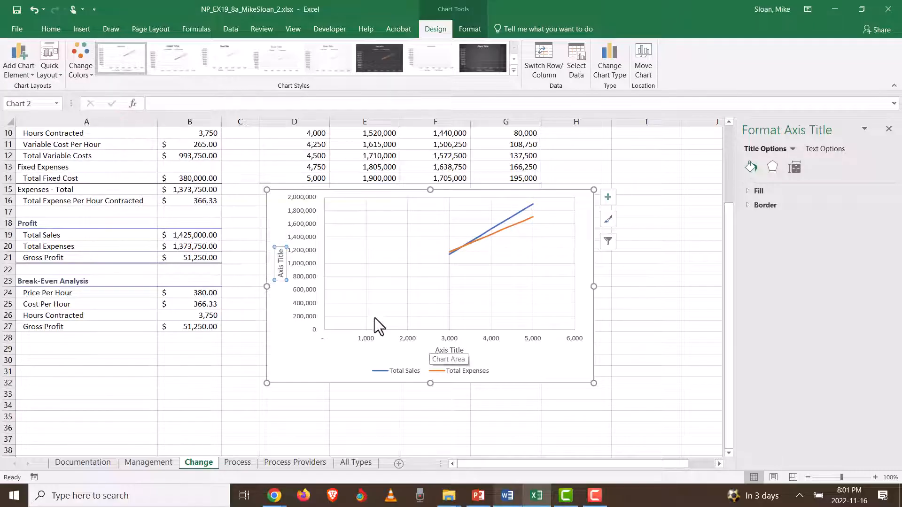
- Replace the vertical axis title's placeholder with the copied text "Sales and Expenses" and deselect the title
triple_click(280, 275)
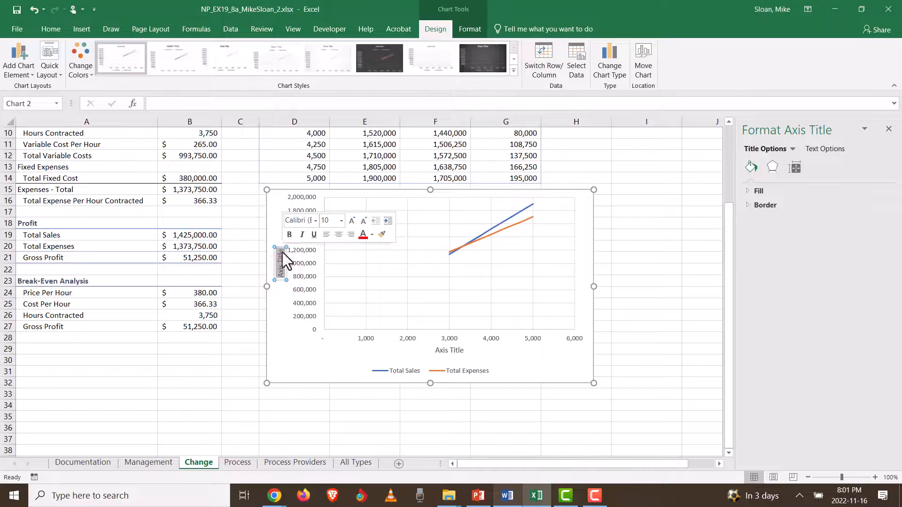
key(ctrl+v)
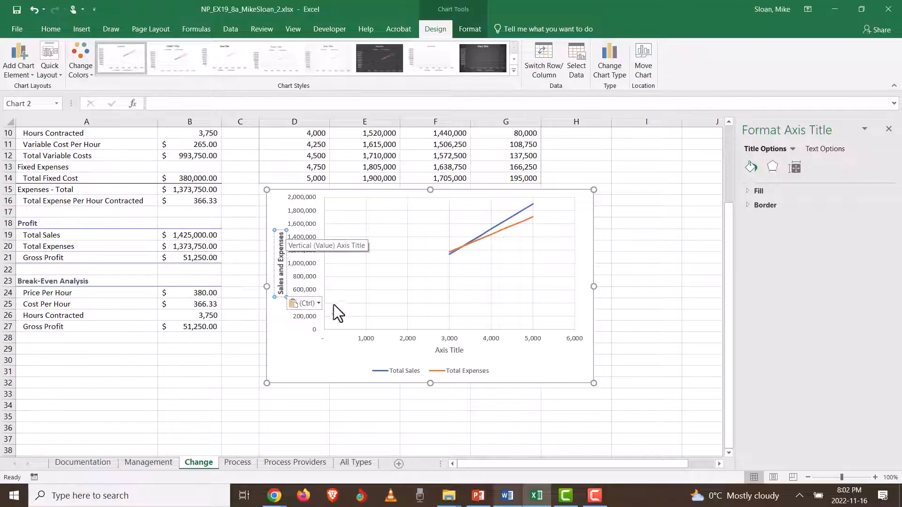
click(317, 305)
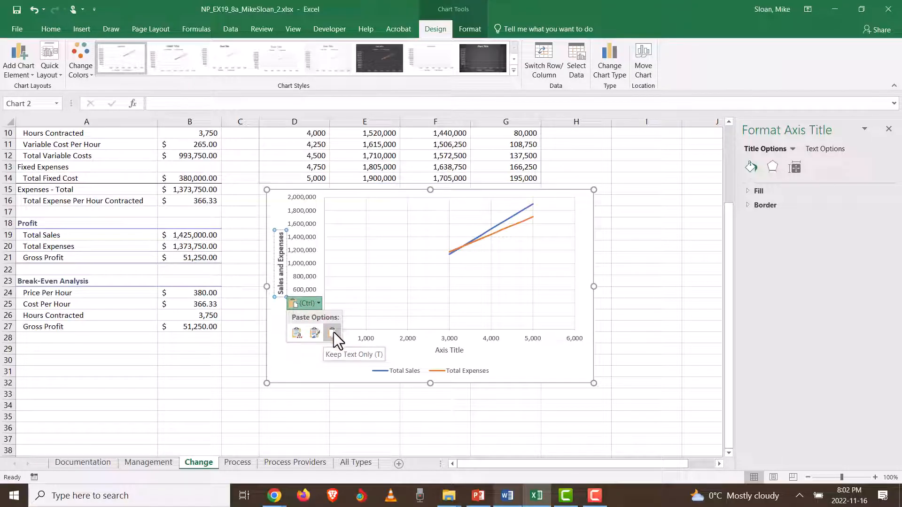
click(280, 220)
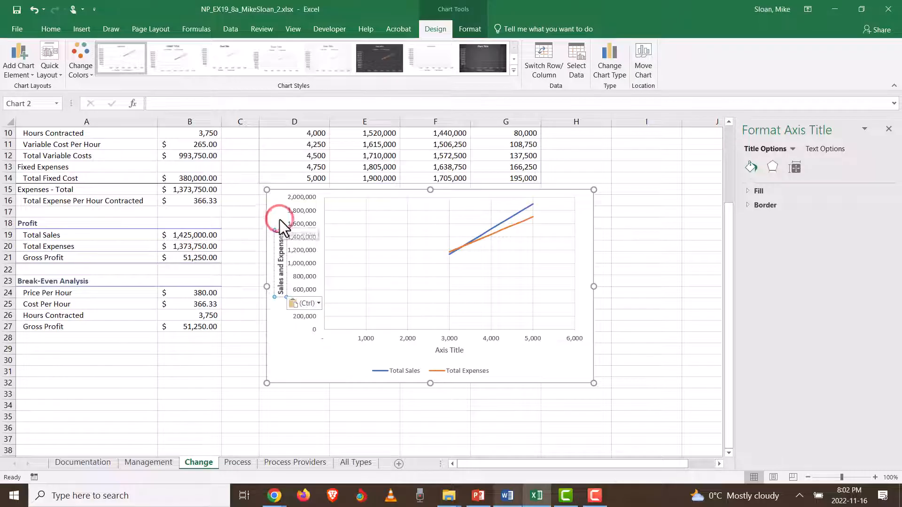
click(280, 219)
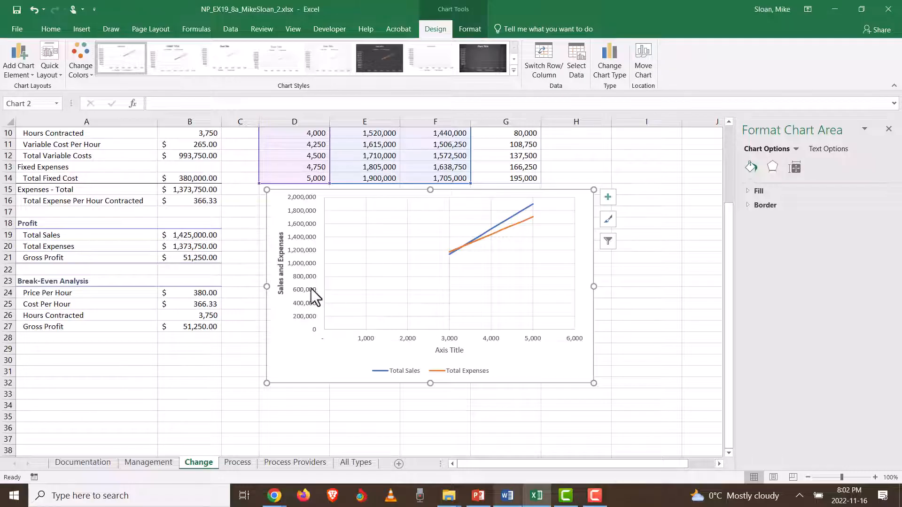
- Check the horizontal axis title wording in the Word instructions and set that title to "Hours Contracted" in the Excel chart
click(437, 352)
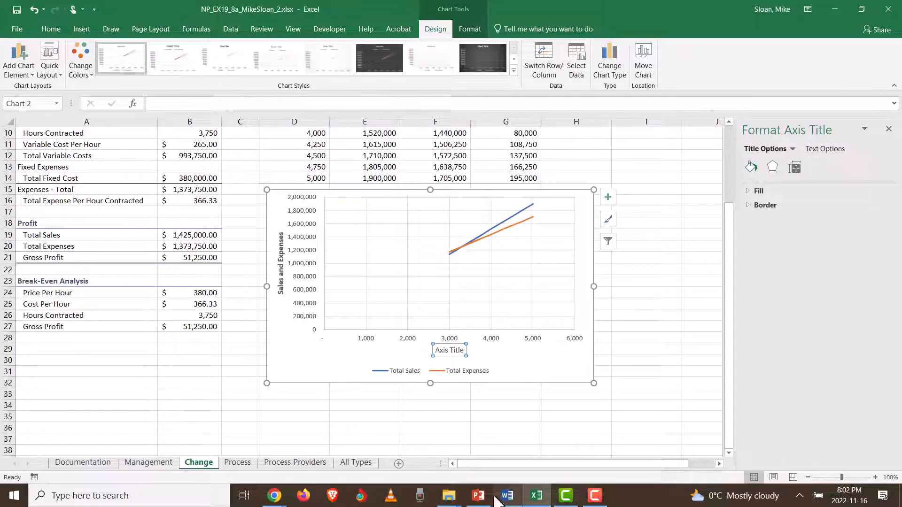
click(515, 494)
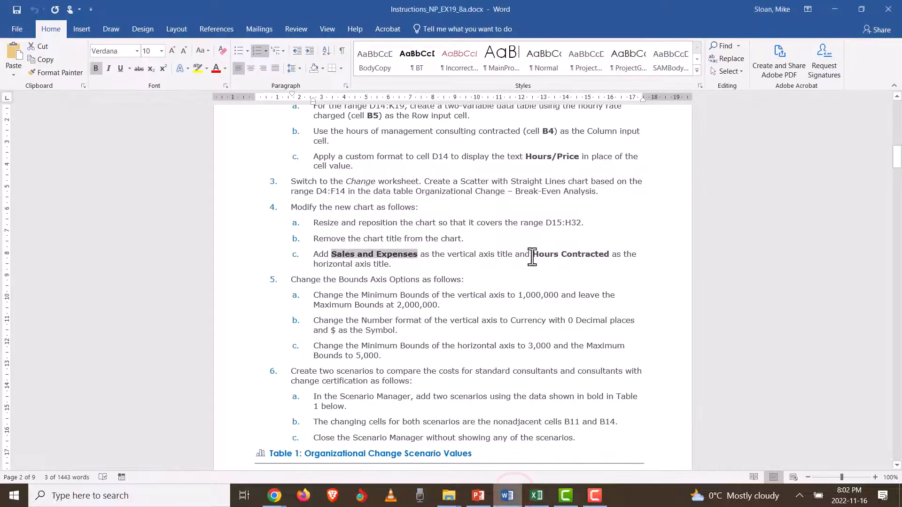
click(534, 502)
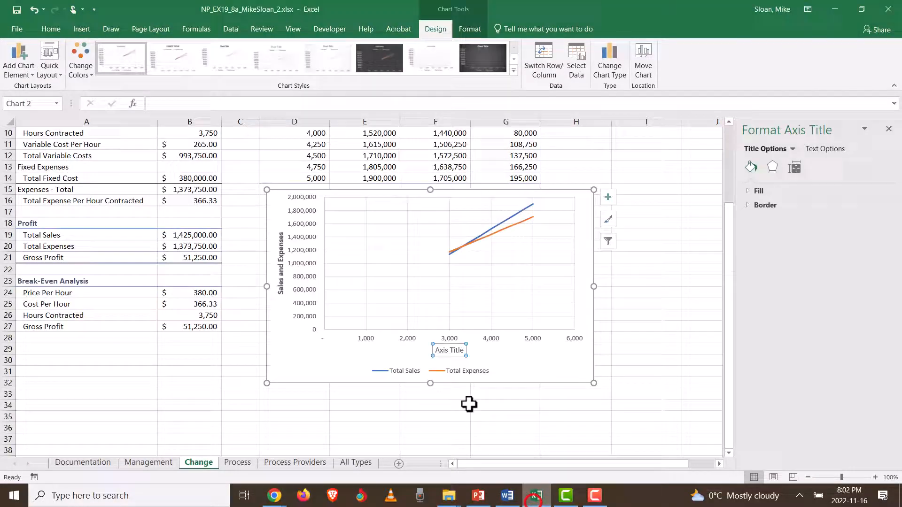
click(434, 349)
drag(435, 350, 469, 353)
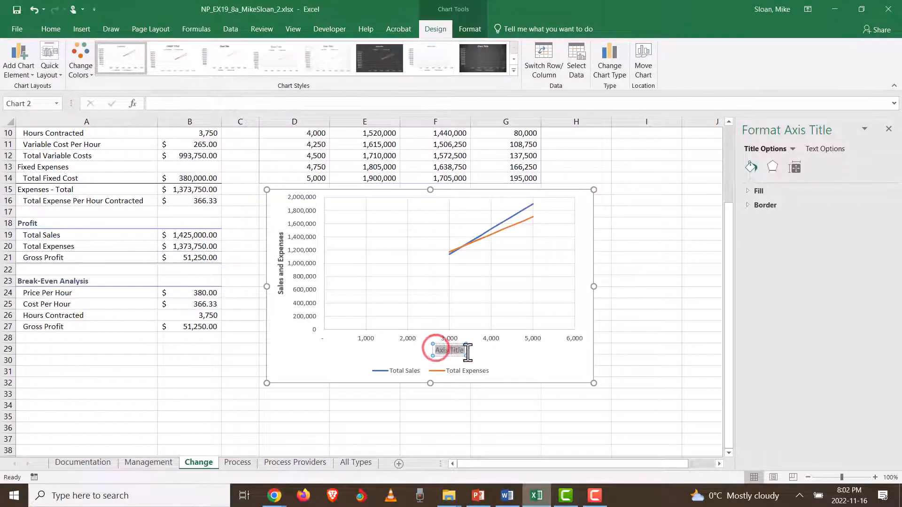
text(Hour)
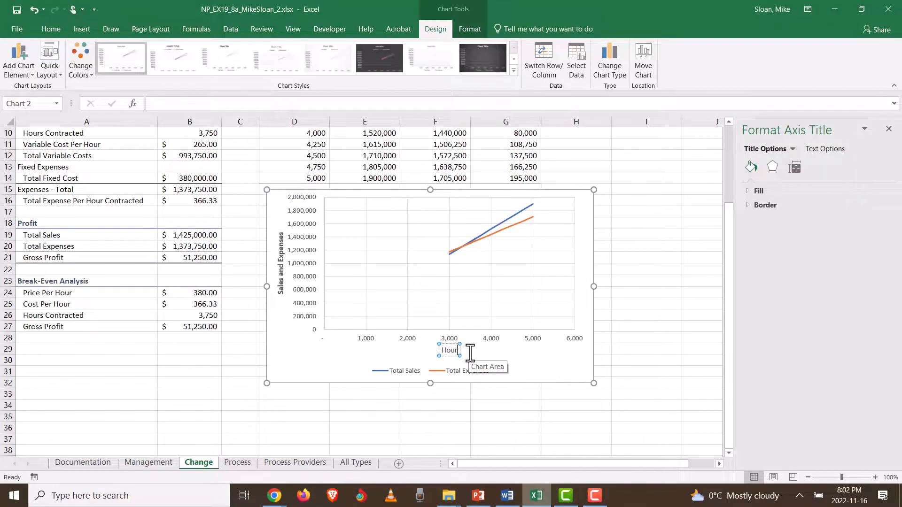
text(s Contracted)
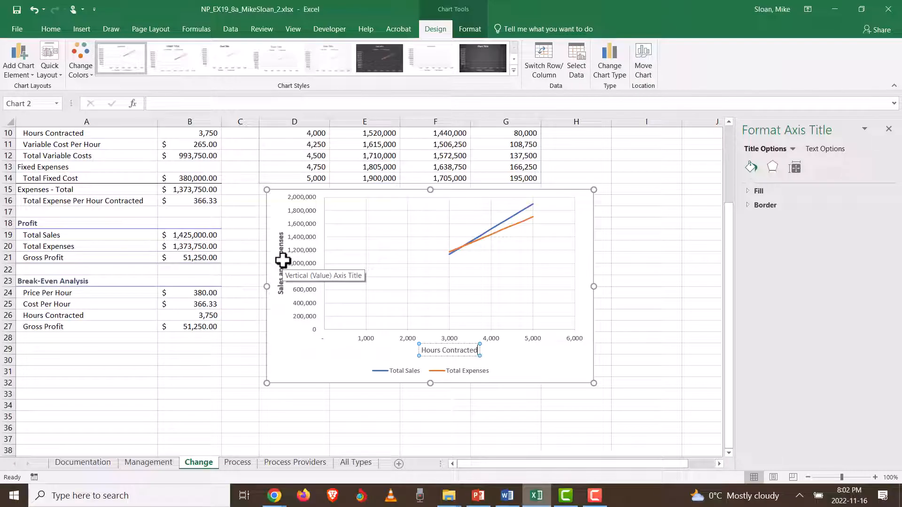
click(500, 348)
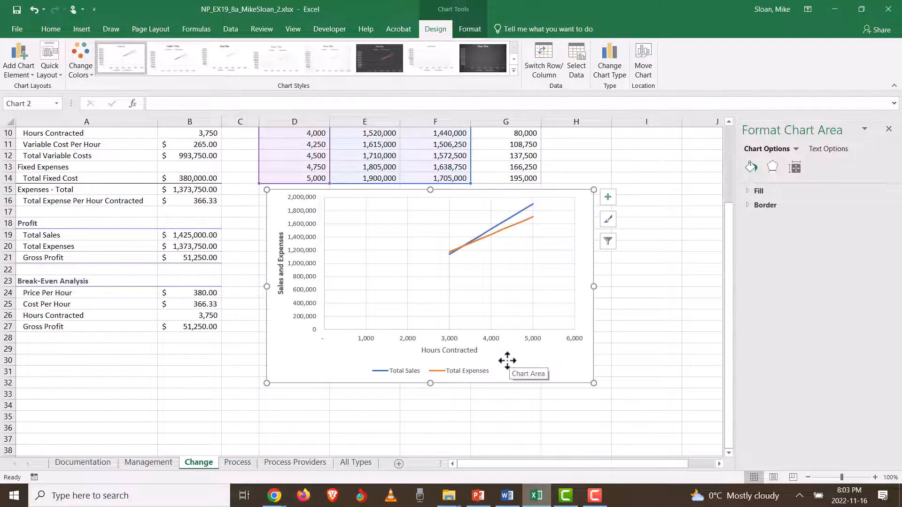
- Check step 5 in the Word instructions, return to Excel and open the Format Axis settings for the chart's vertical axis
key(alt+Tab)
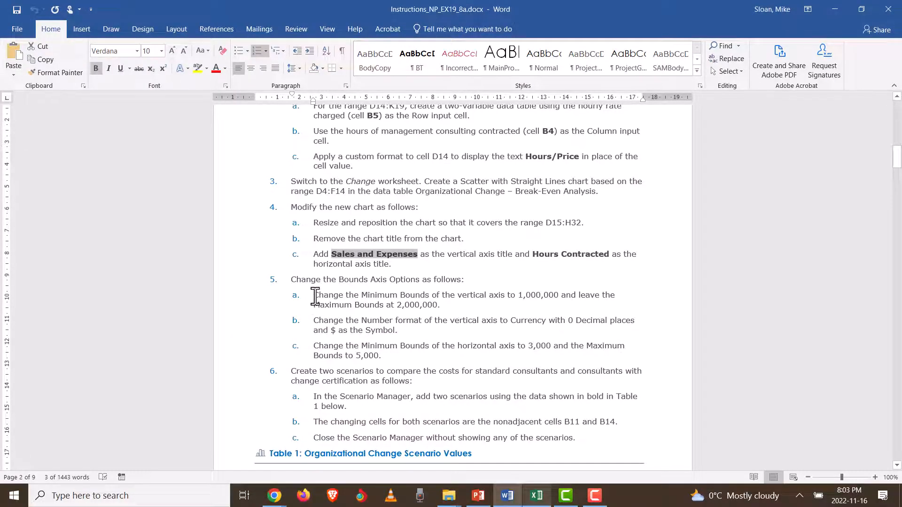
key(alt+Tab)
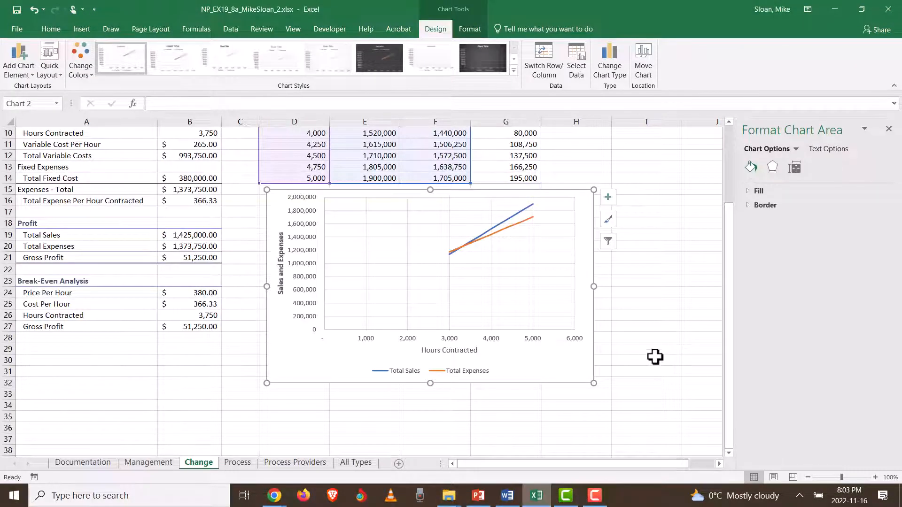
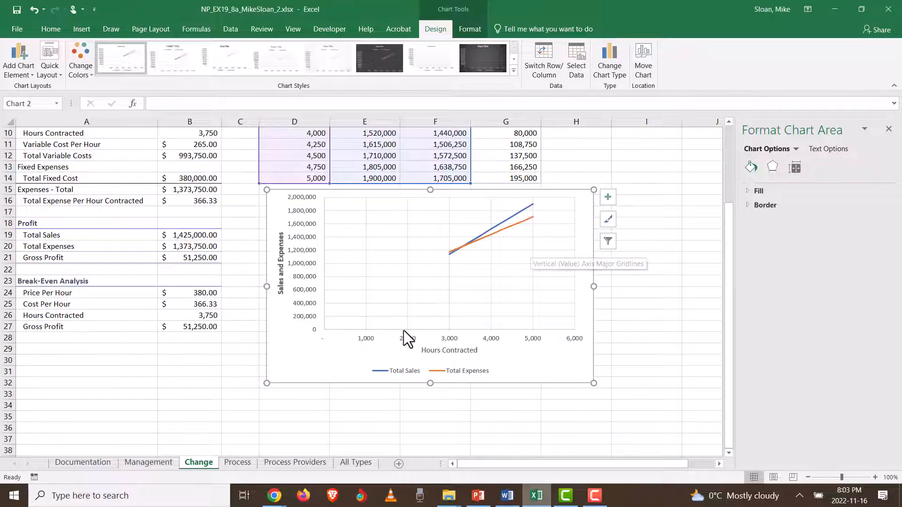
click(313, 261)
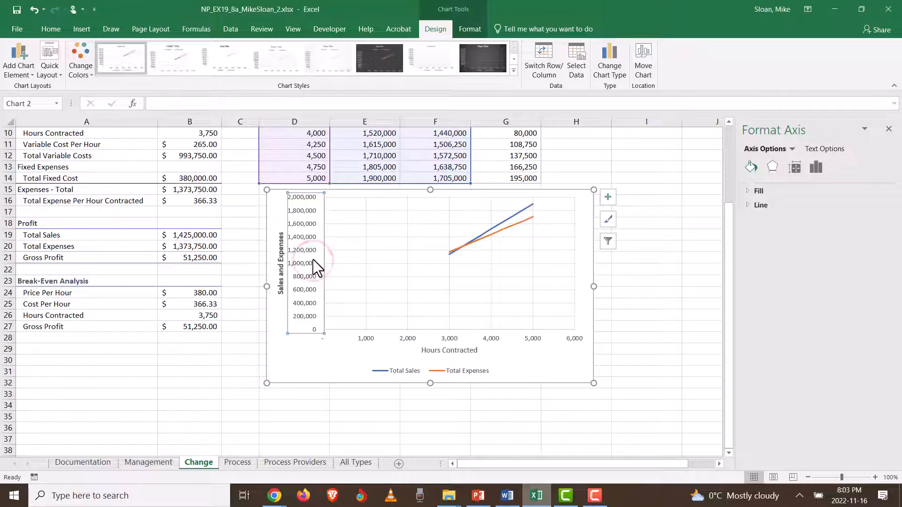
right_click(313, 261)
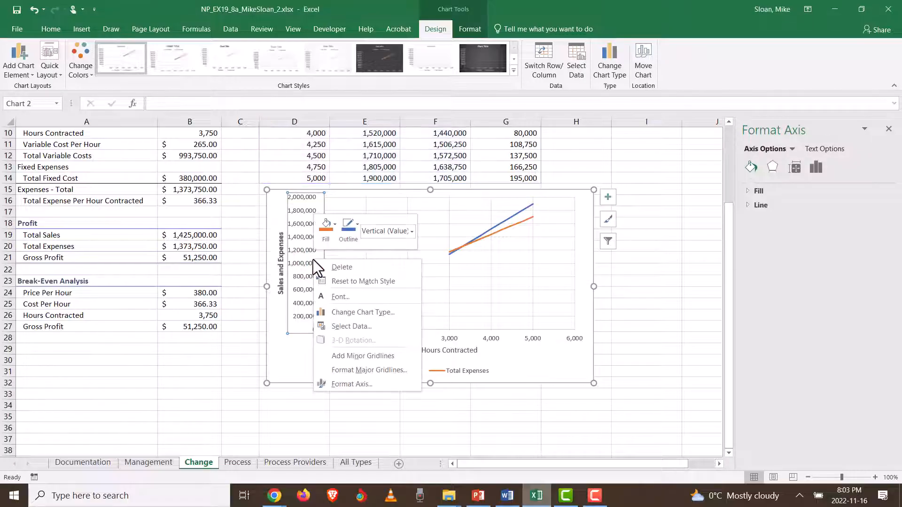
click(338, 385)
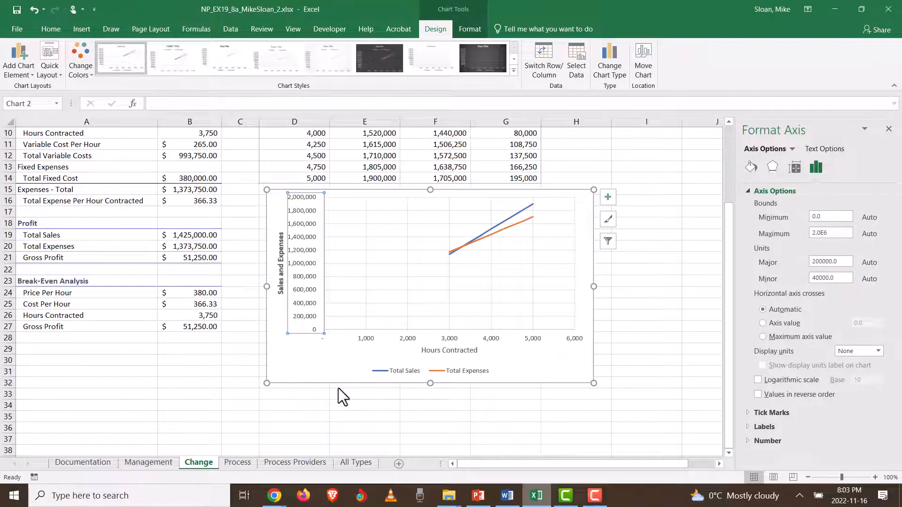
- Recheck step 5a in Word and set the vertical axis's minimum bound to 1000000 in Excel
double_click(826, 217)
click(831, 233)
key(alt+Tab)
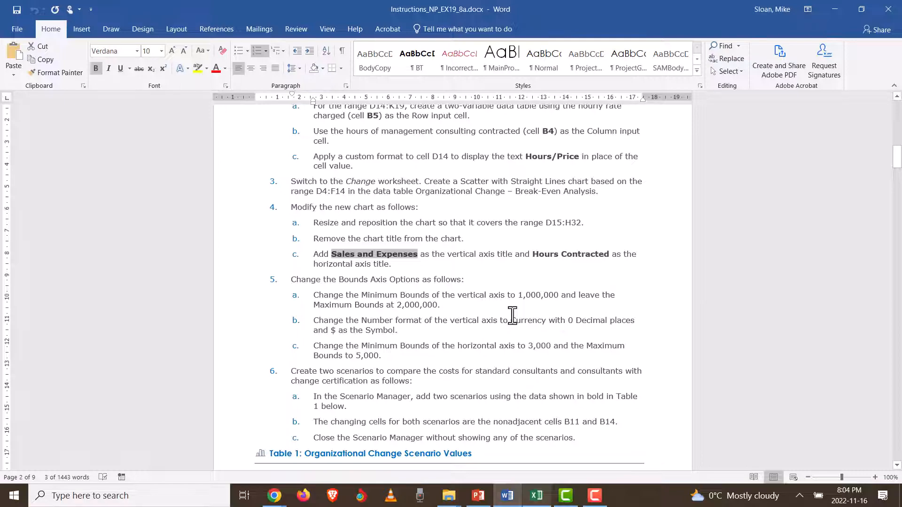
key(alt+Tab)
double_click(829, 217)
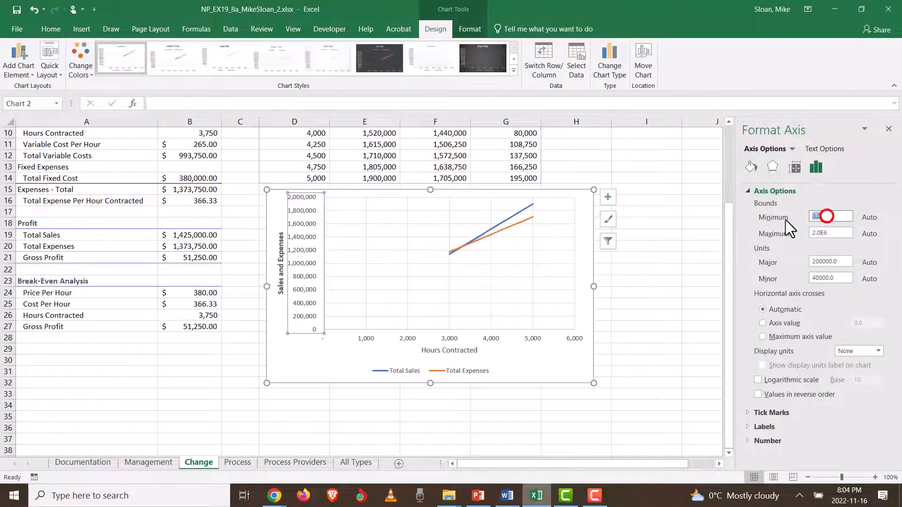
text(10000)
key(BackSpace)
key(BackSpace)
key(BackSpace)
key(BackSpace)
text(000000)
key(Return)
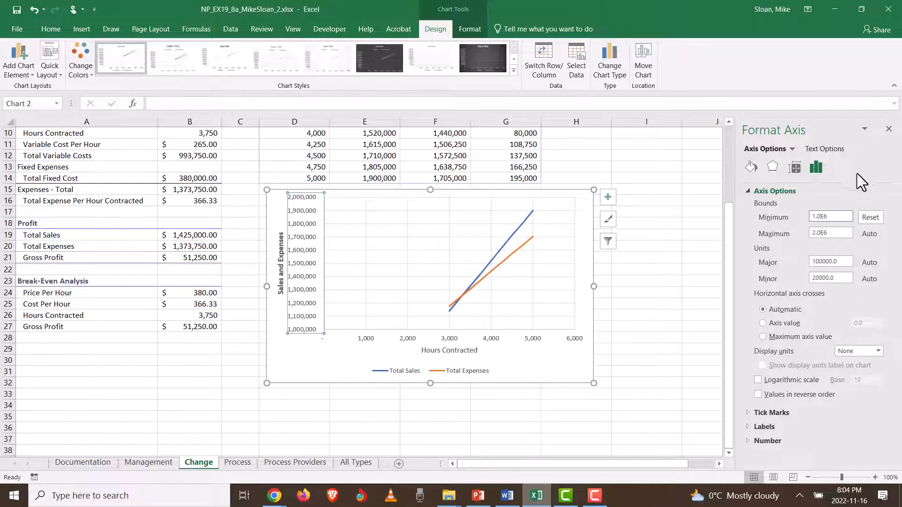
- Review step 5a in Word for the required maximum bound of the vertical axis and return to Excel
key(alt+Tab)
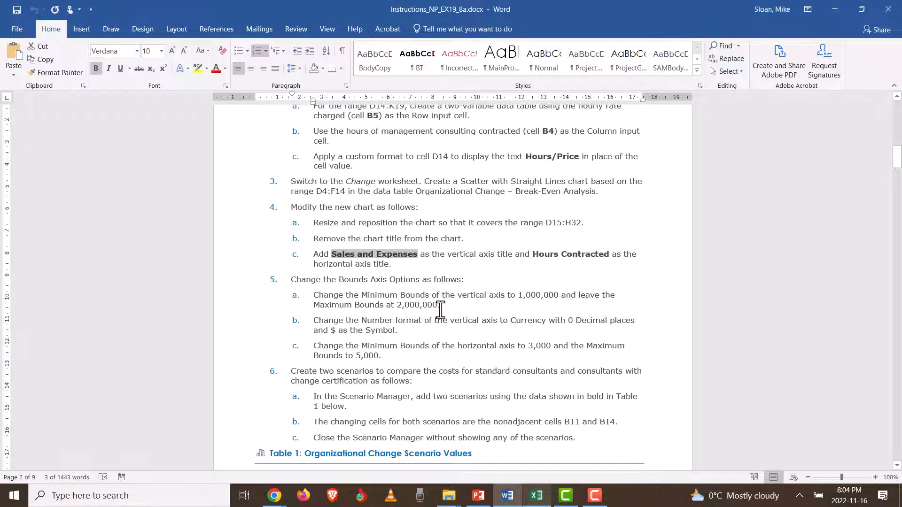
drag(439, 306, 313, 299)
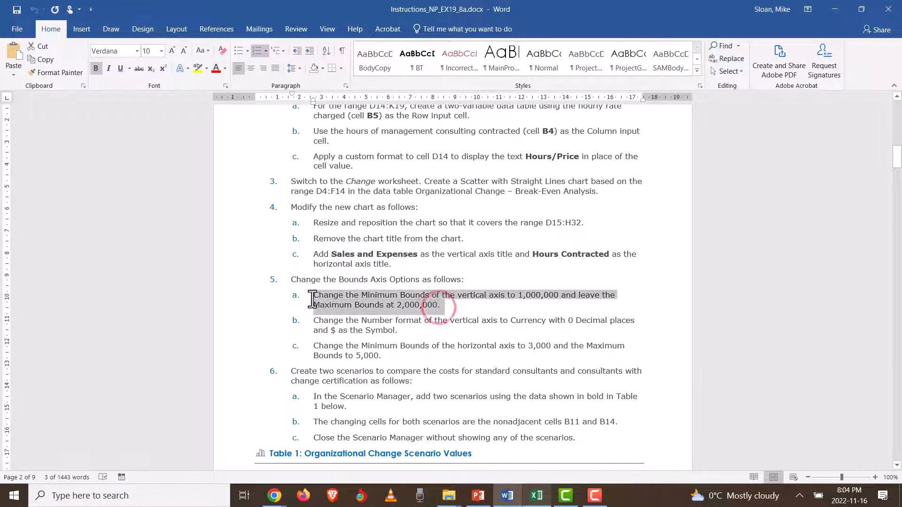
click(399, 306)
drag(456, 306, 399, 305)
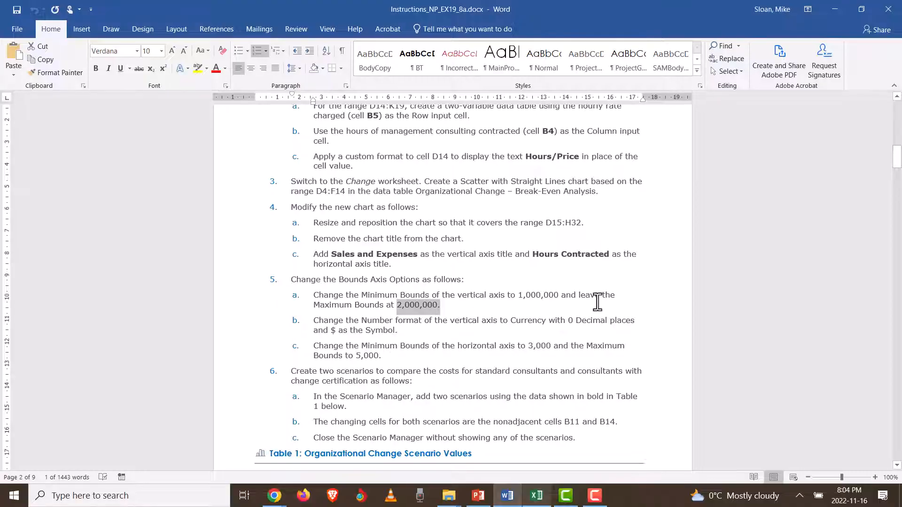
key(alt+Tab)
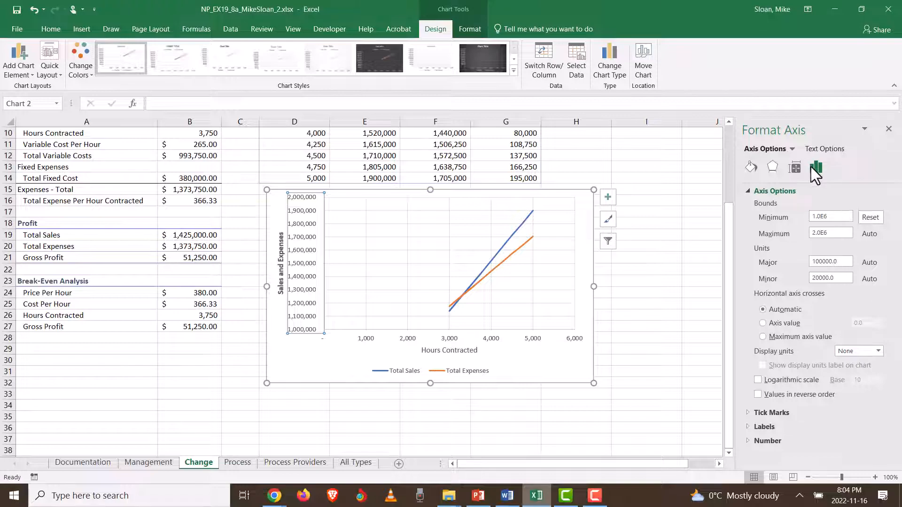
- Look through the vertical axis's fill, effects, size and axis option categories in the Format Axis settings
click(751, 168)
click(772, 167)
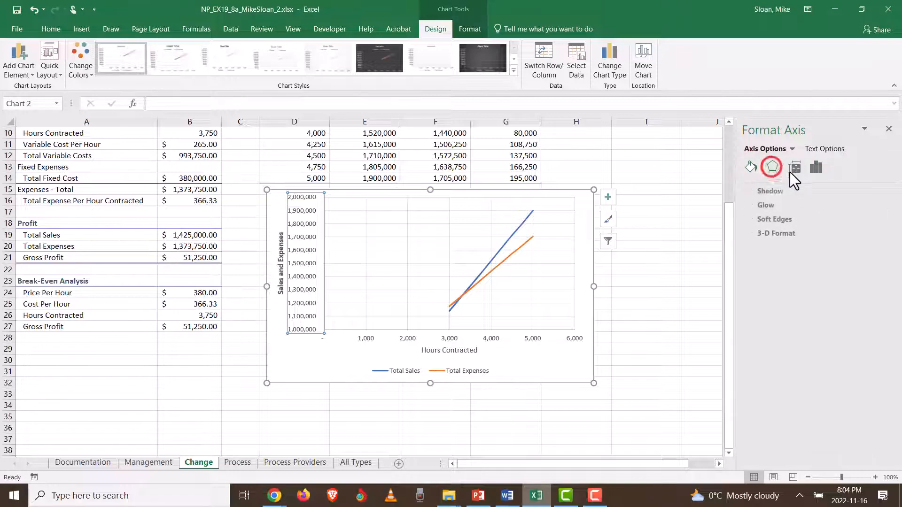
click(795, 168)
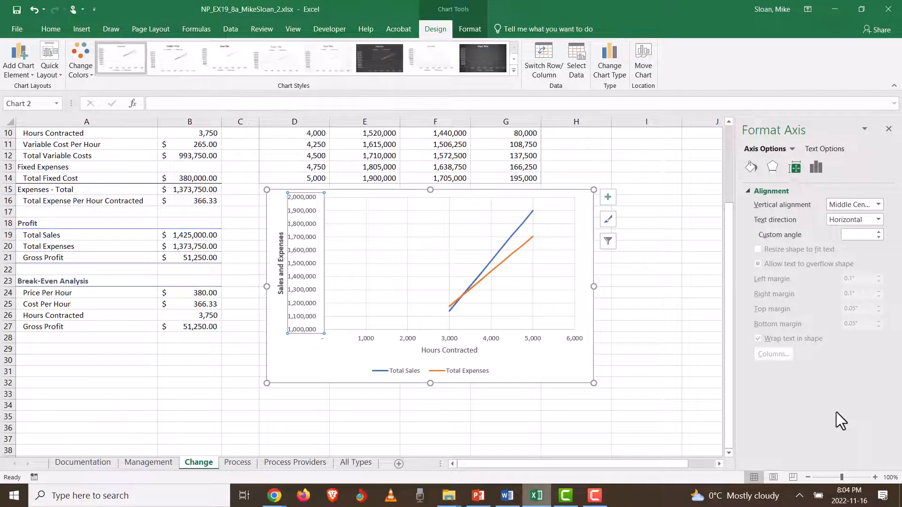
click(817, 167)
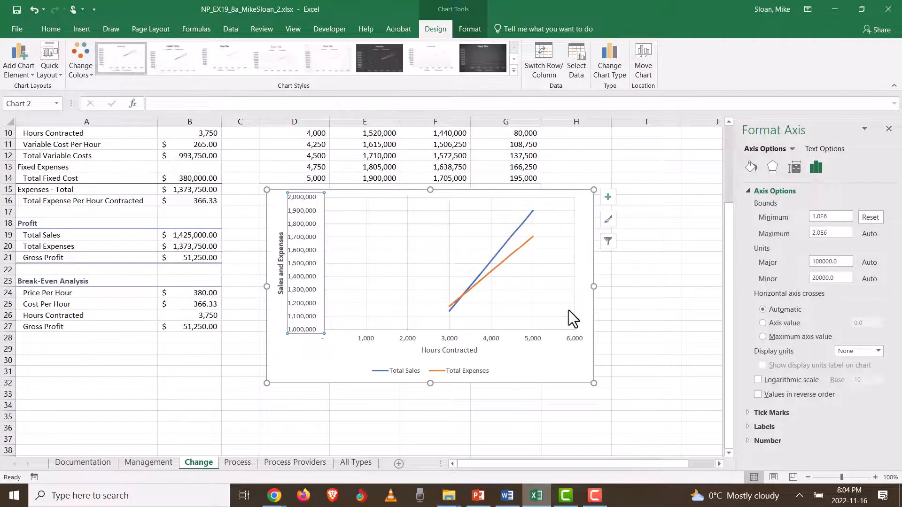
- Review step 5b in the Word instructions for the vertical axis's number format and return to Excel
key(alt+Tab)
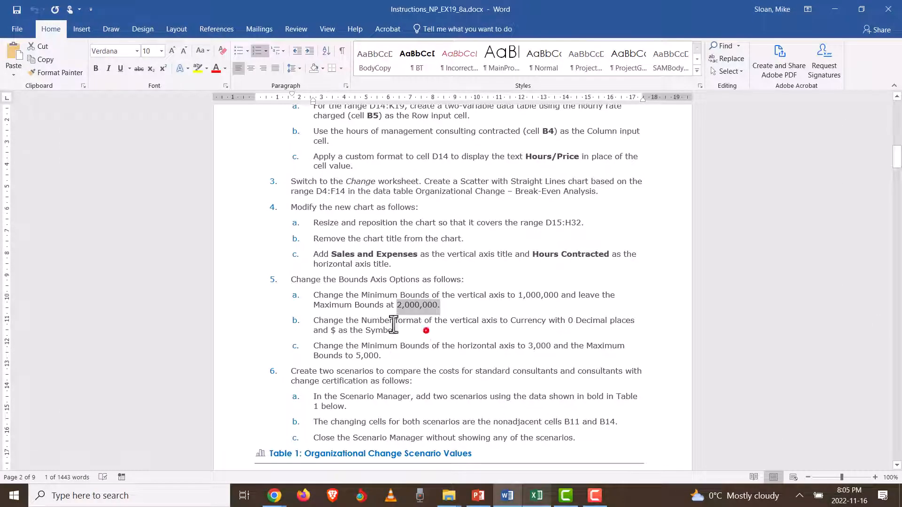
triple_click(423, 327)
key(alt+Tab)
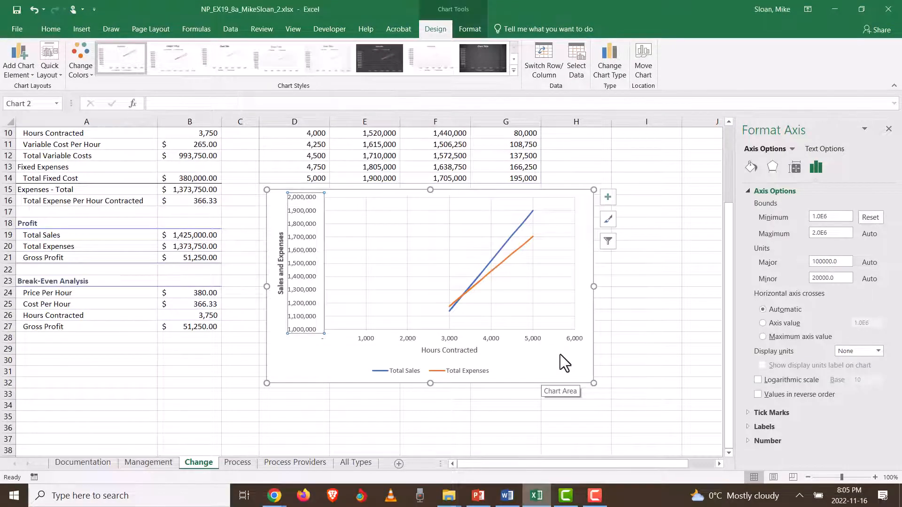
- Set the number format of the chart's vertical axis to Currency with 0 decimal places and the $ symbol
click(748, 191)
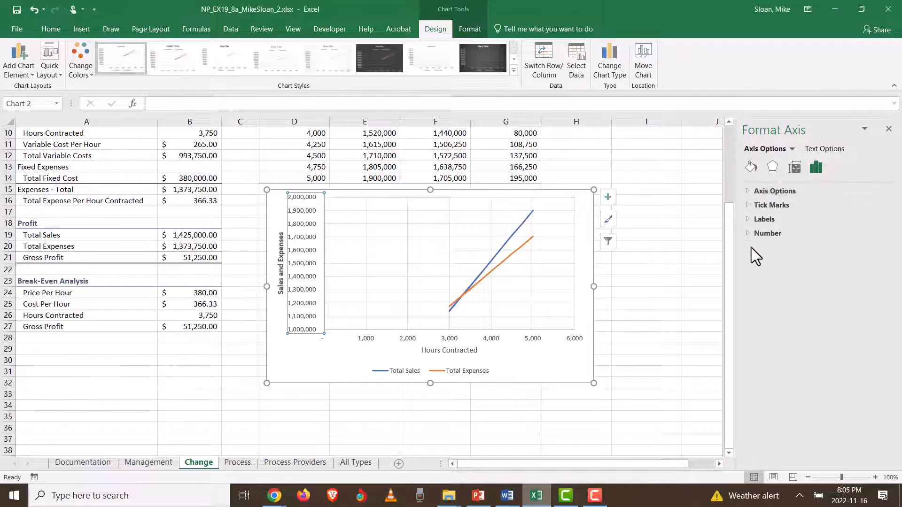
click(749, 234)
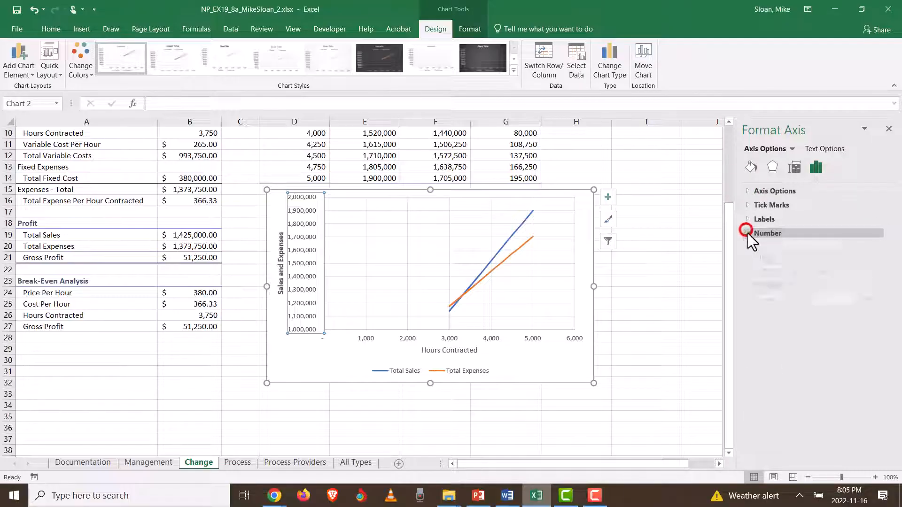
click(748, 191)
scroll(788, 385, down, 3)
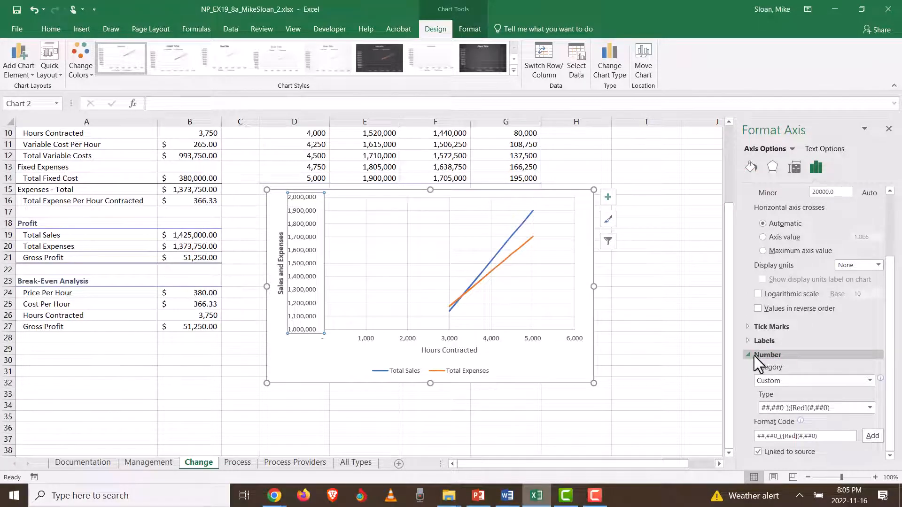
click(771, 382)
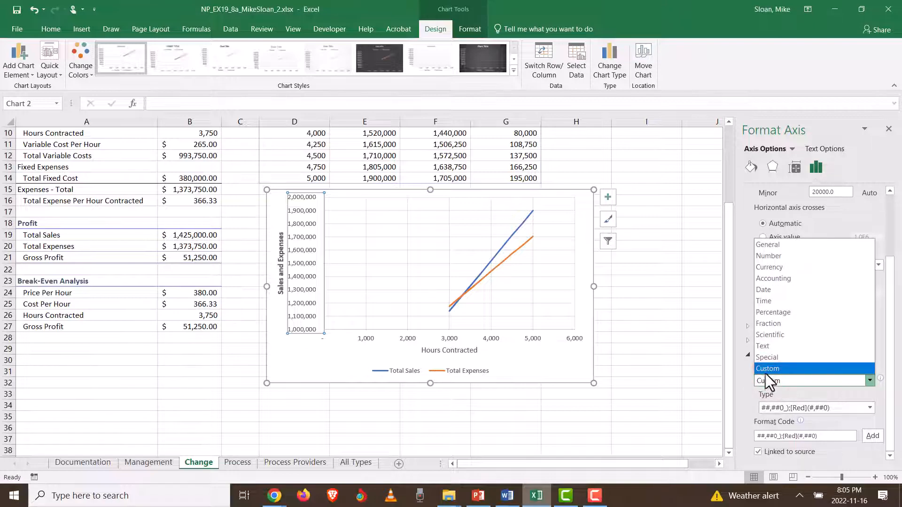
click(774, 268)
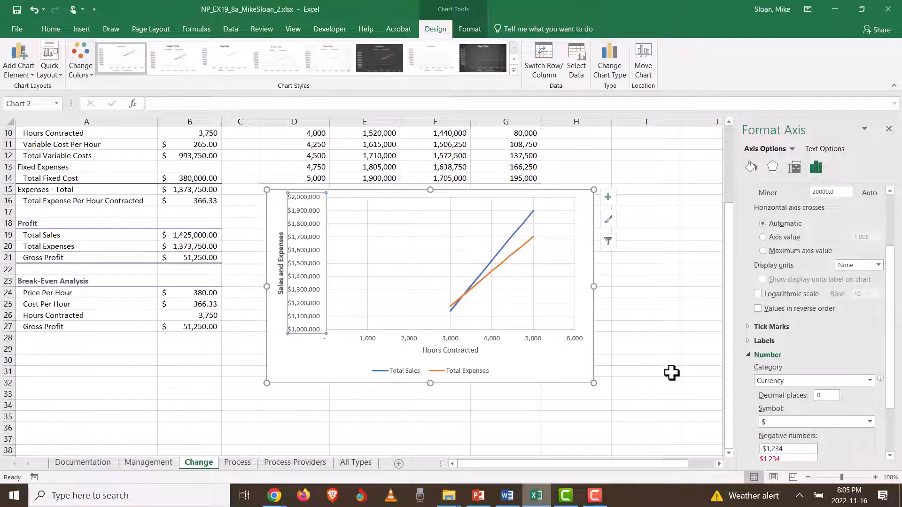
scroll(667, 367, up, 3)
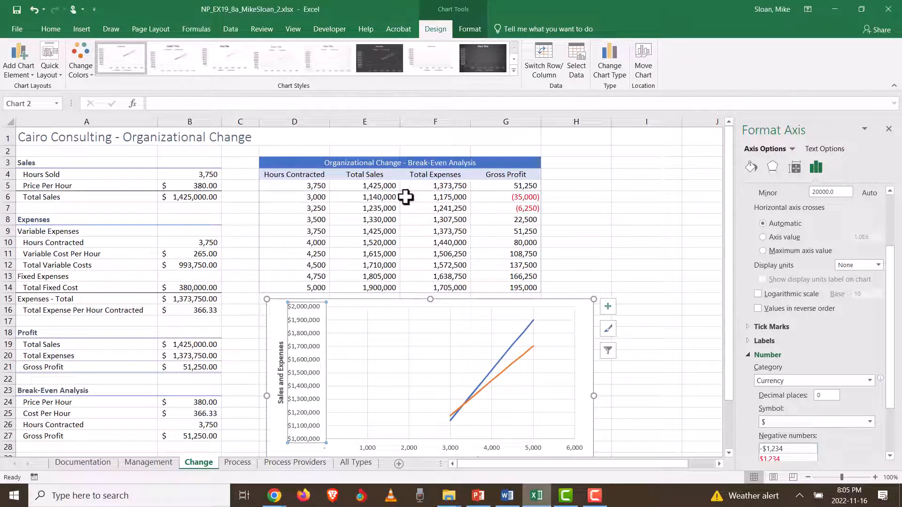
scroll(406, 198, down, 3)
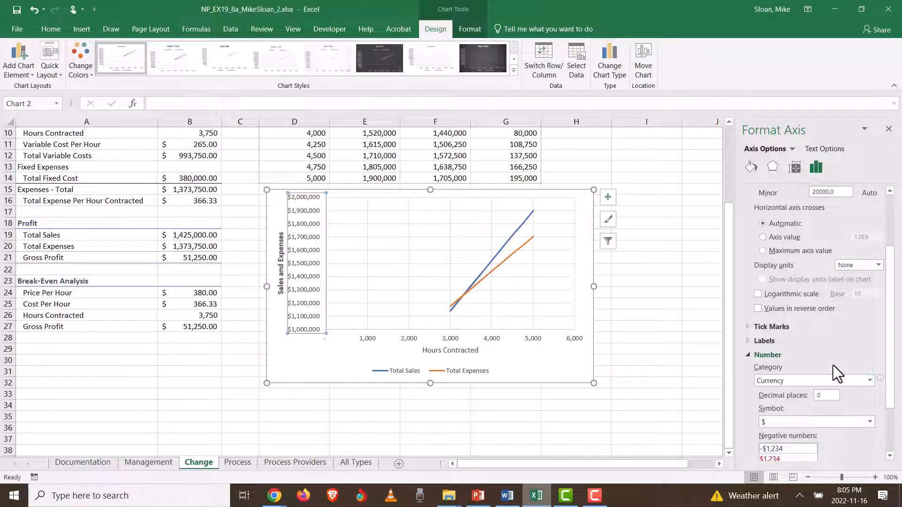
- Check step 5c in the Word instructions, return to Excel and open the Format Axis settings for the chart's horizontal axis
key(alt+Tab)
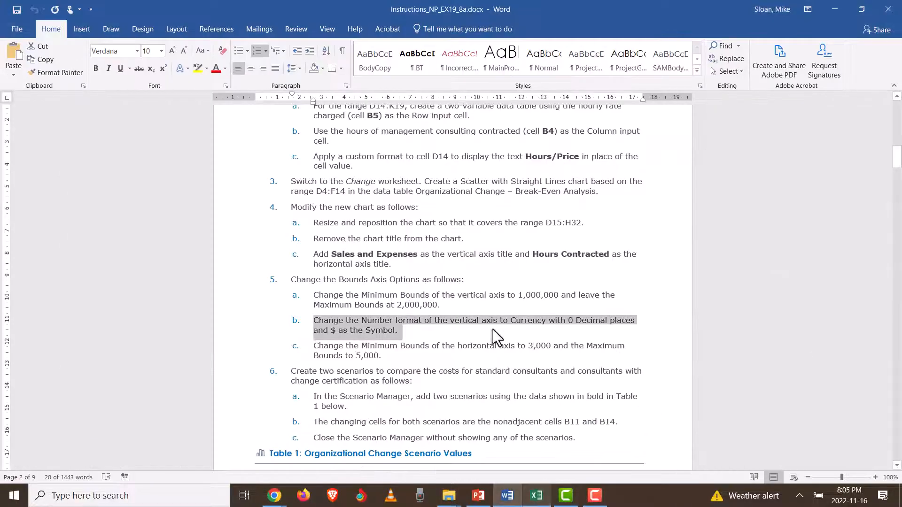
click(399, 358)
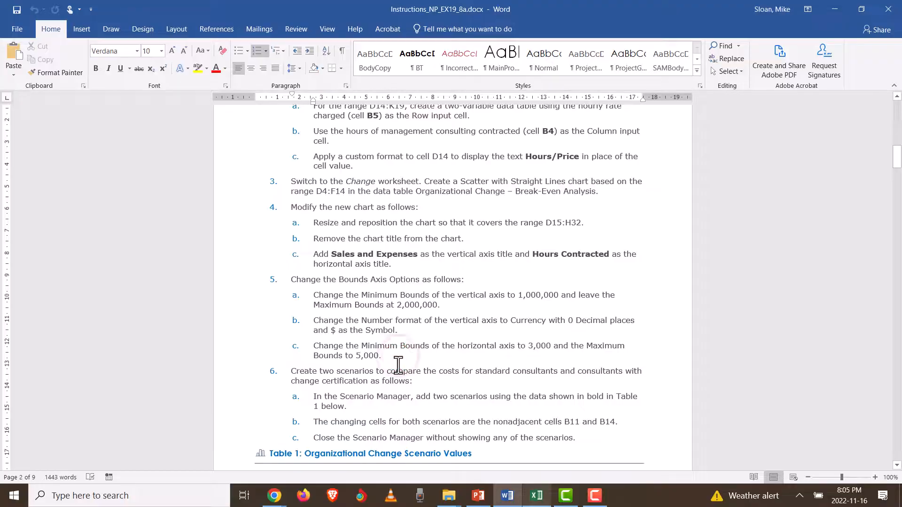
key(alt)
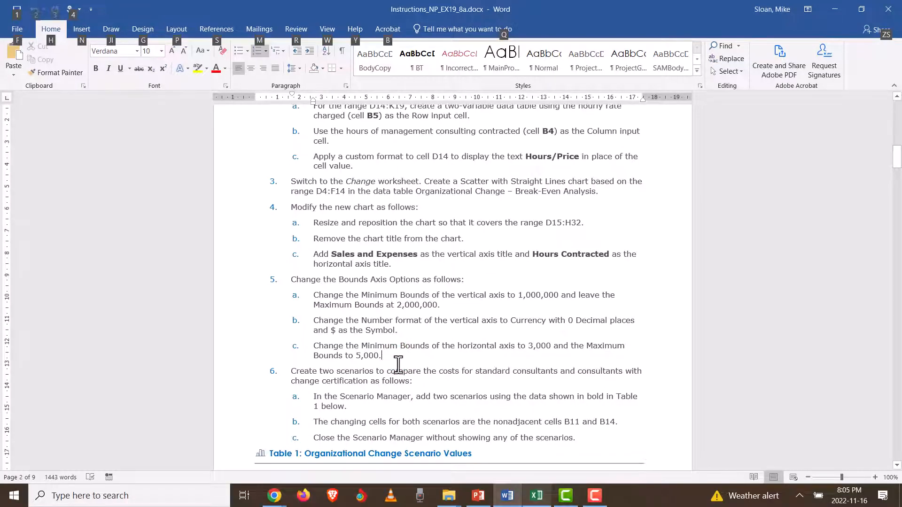
key(alt+Tab)
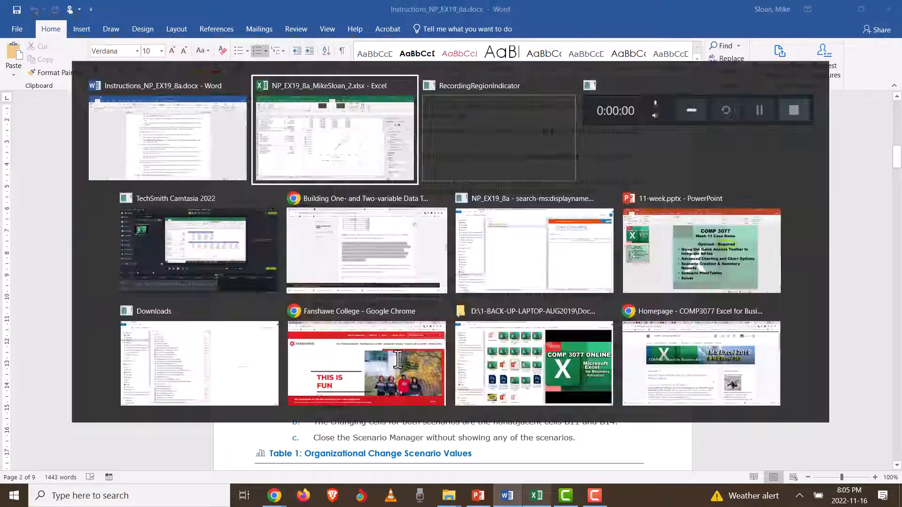
click(401, 339)
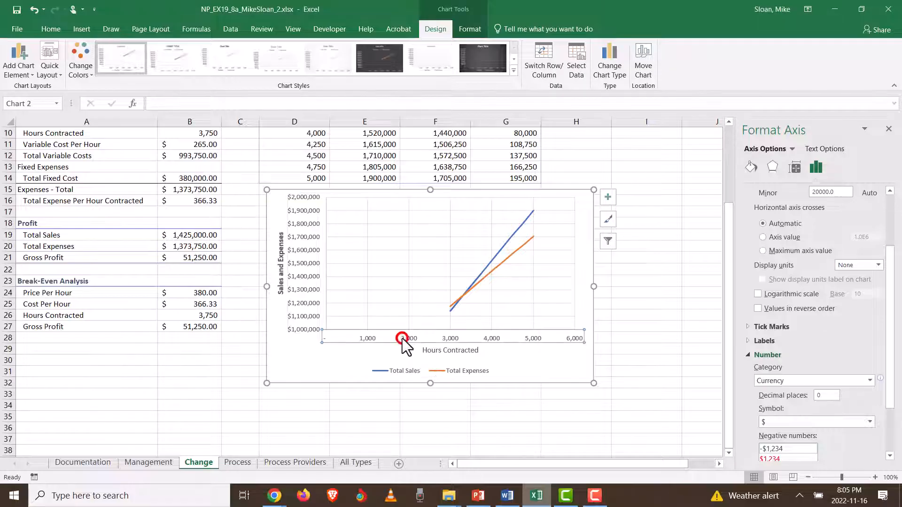
right_click(402, 339)
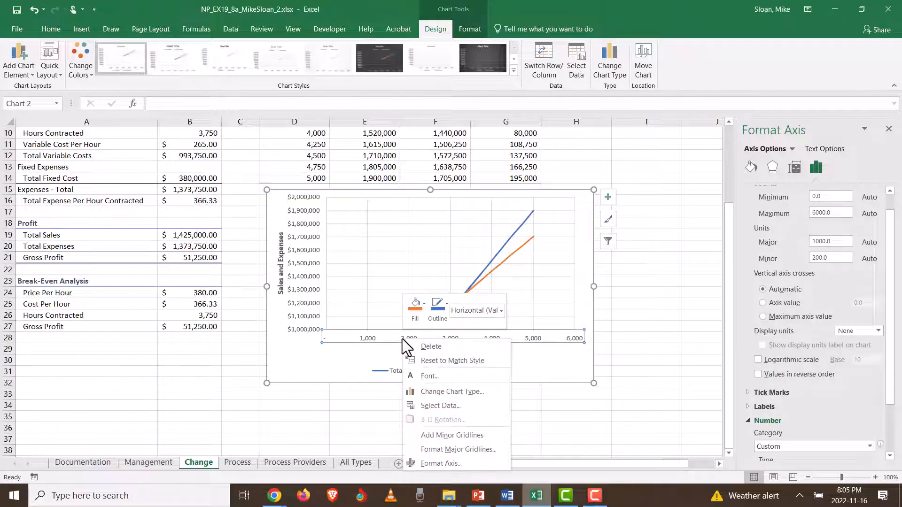
click(433, 463)
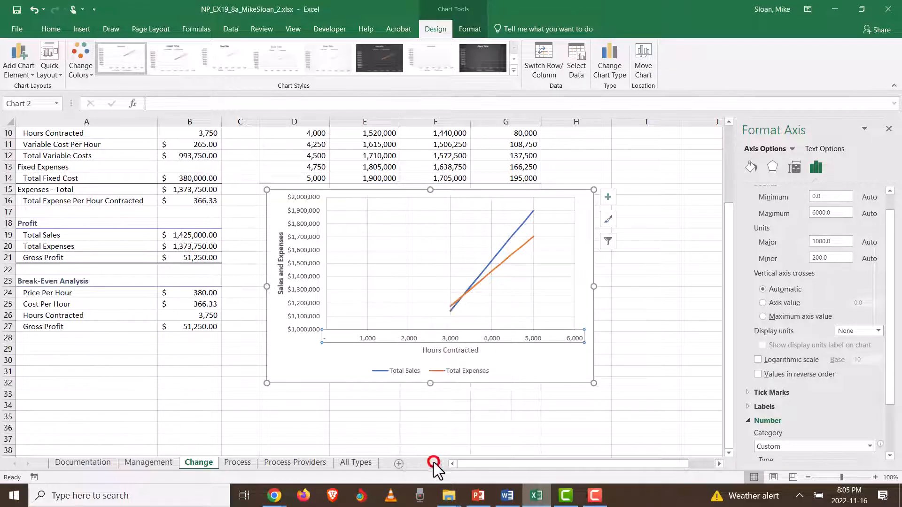
- Set the horizontal axis's minimum bound to 3000 and its maximum bound to 5000
click(826, 218)
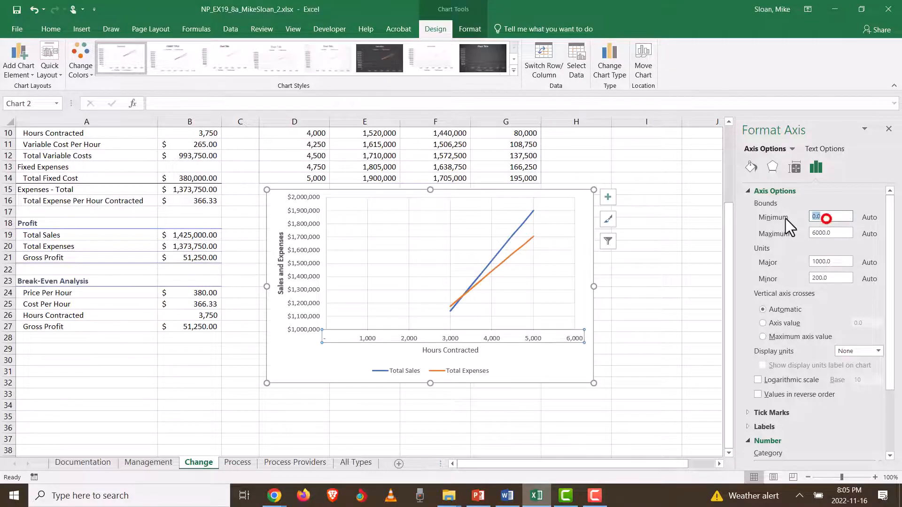
key(alt+Tab)
key(alt+Tab)
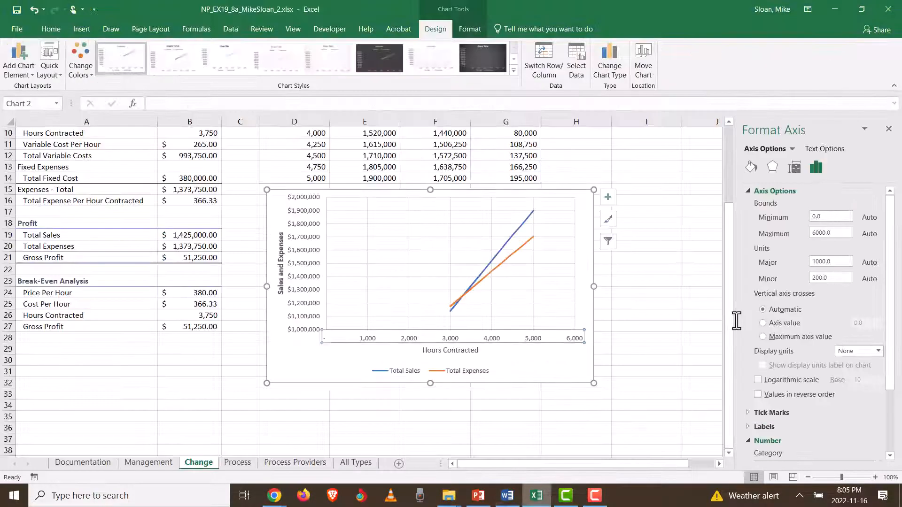
mouse_move(452, 313)
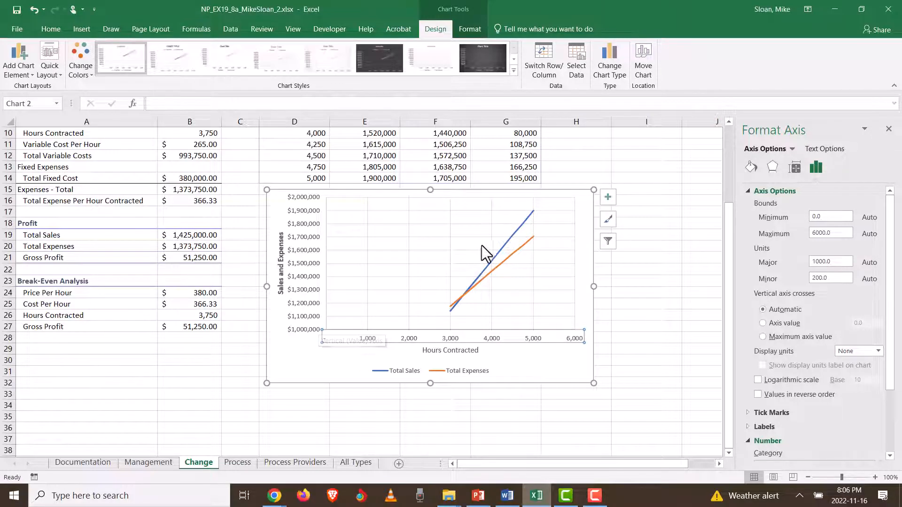
double_click(826, 217)
text(30)
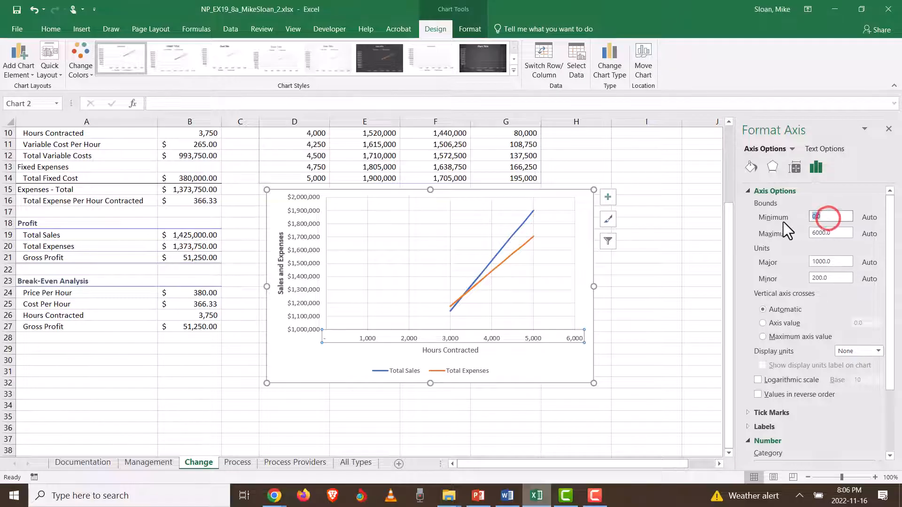
text(00)
key(Return)
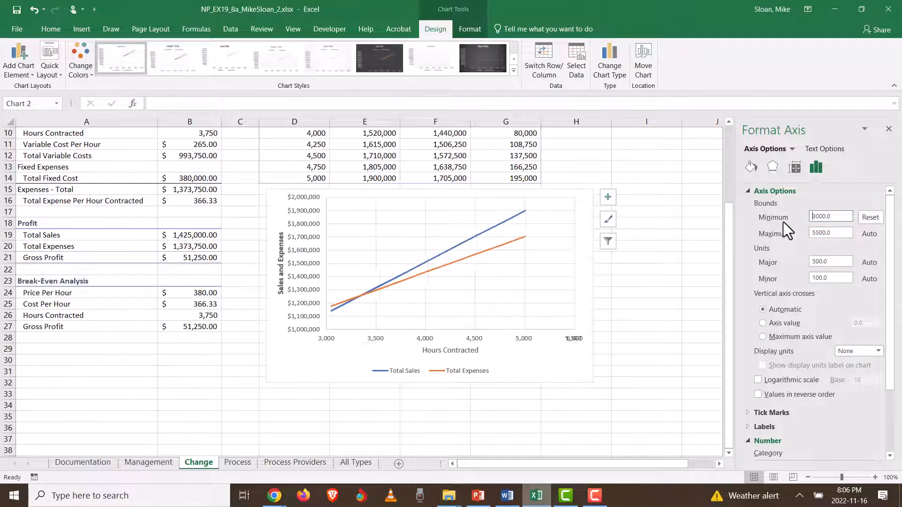
double_click(835, 233)
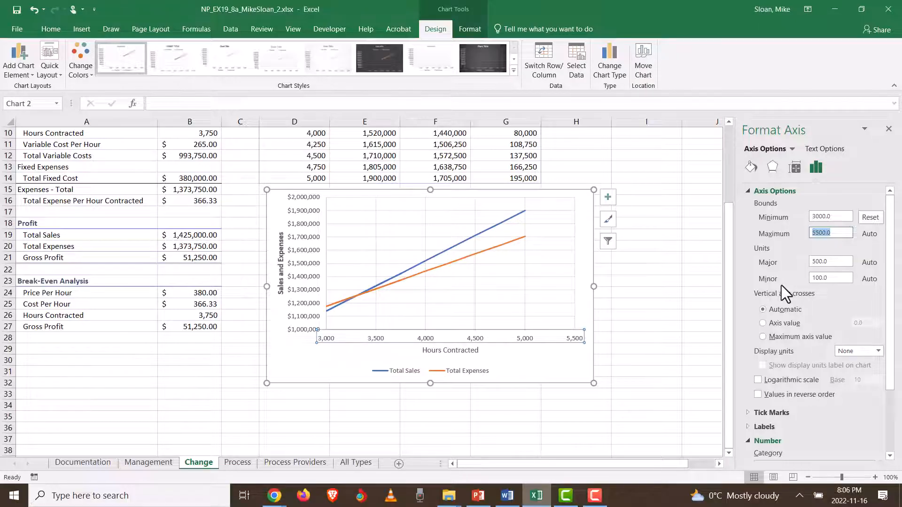
text(5000)
key(Return)
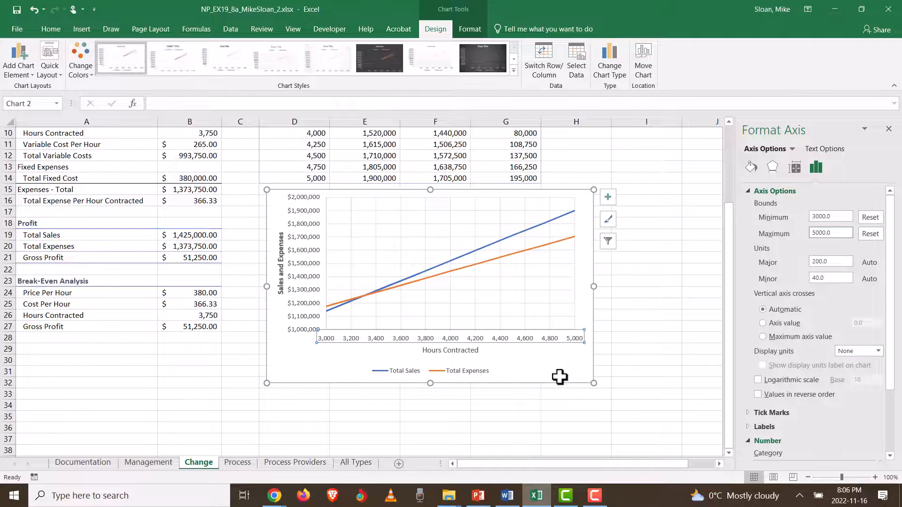
- Look over the instructions in Word, return to Excel and examine where the sales and expenses lines cross in the chart
key(alt+Tab)
scroll(446, 371, down, 1)
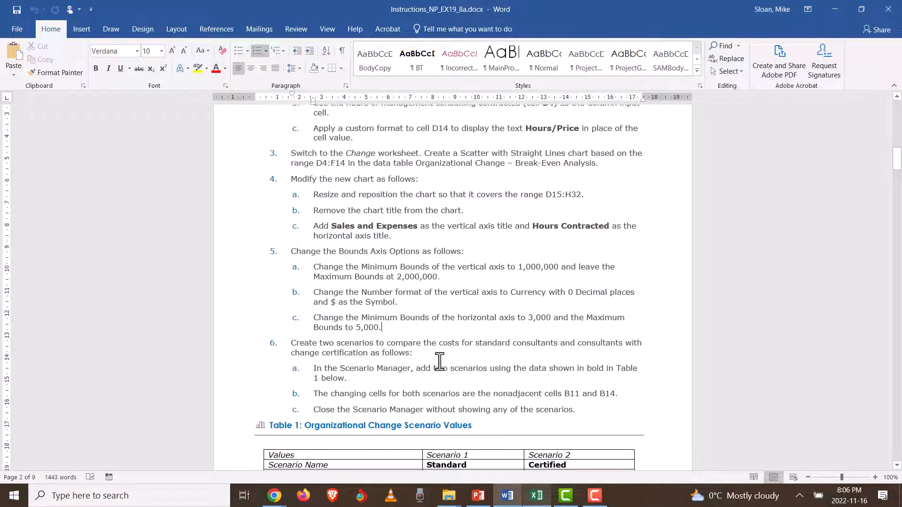
key(alt+Tab)
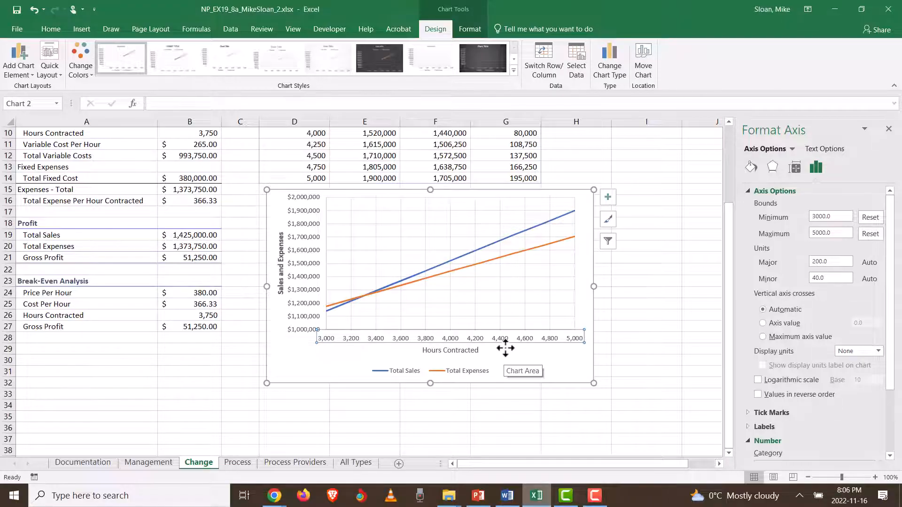
scroll(466, 366, down, 1)
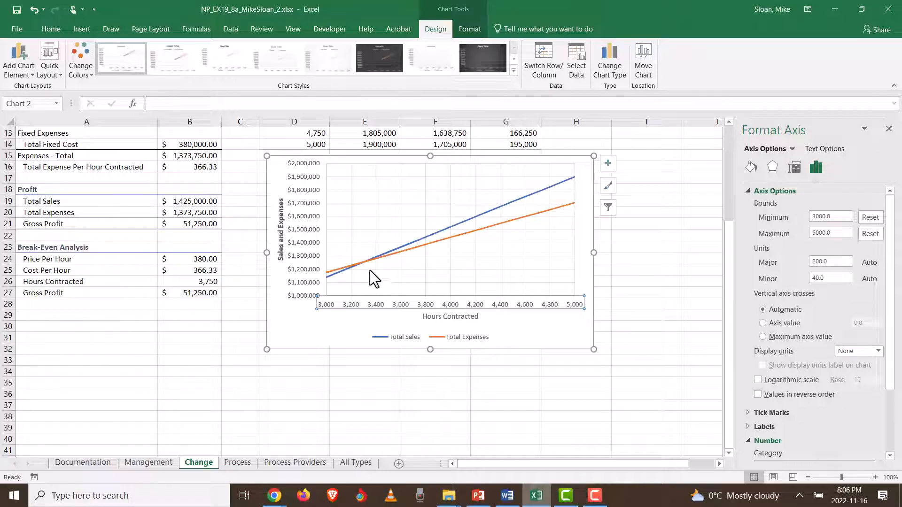
mouse_move(364, 262)
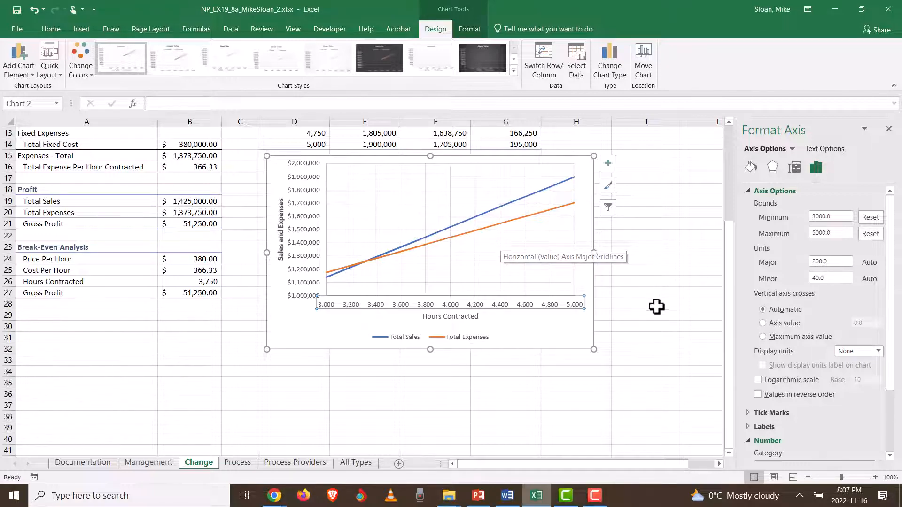
- Read step 6 and Table 1's scenario values in the Word instructions and return to Excel
key(alt+Tab)
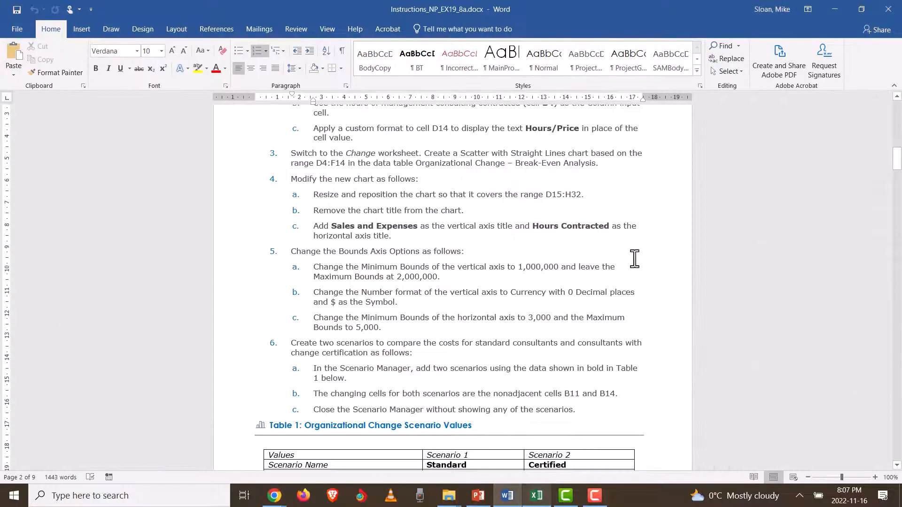
scroll(428, 247, down, 5)
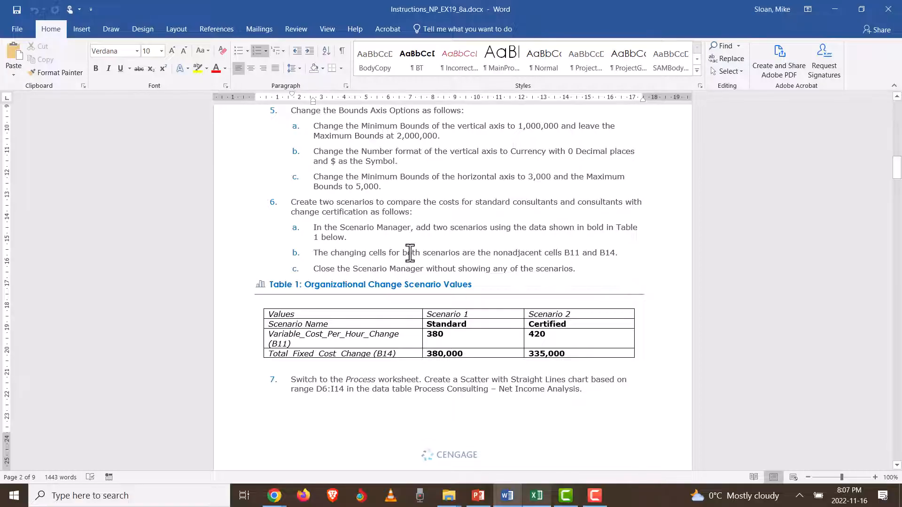
key(alt+Tab)
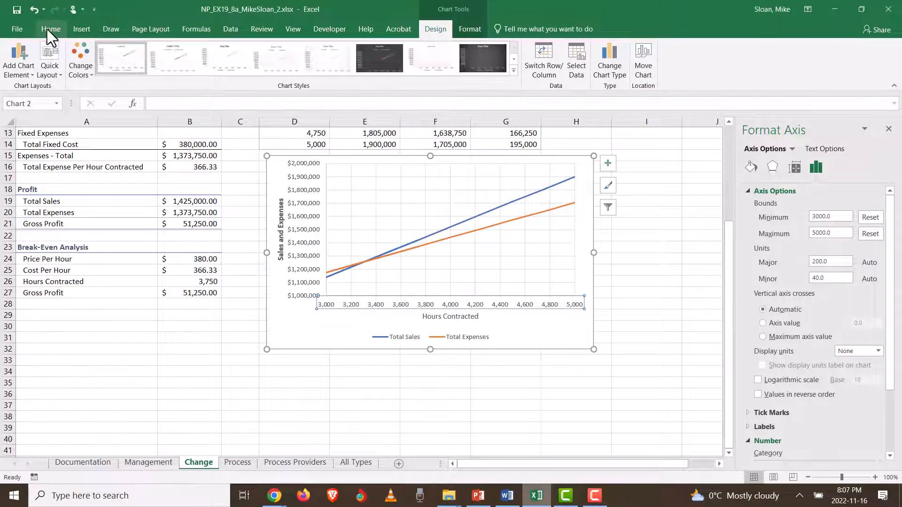
- Deselect the chart, recheck Table 1 in the Word instructions and return to Excel to examine changing cells B11 and B14
click(225, 29)
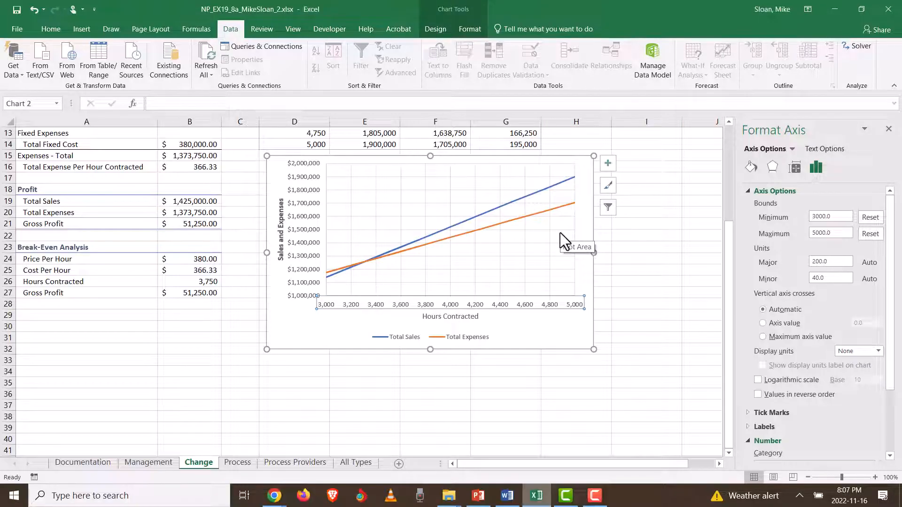
click(630, 230)
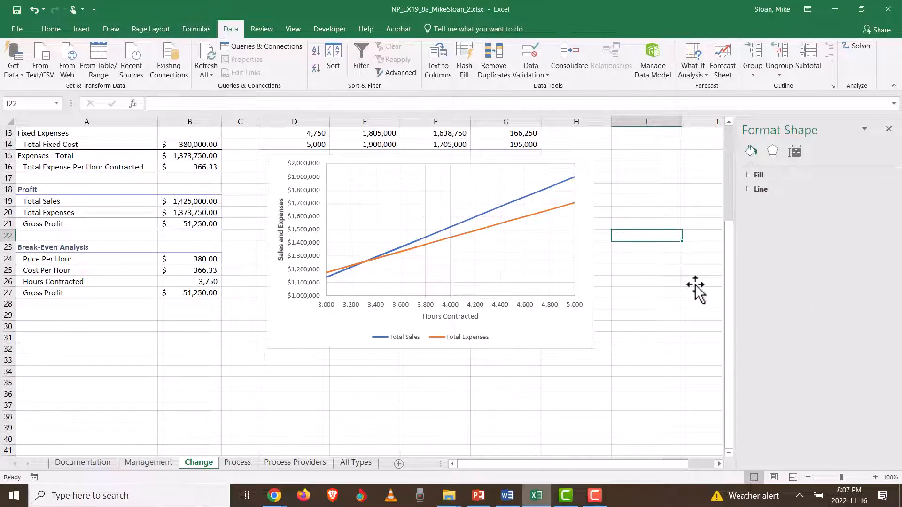
key(alt+Tab)
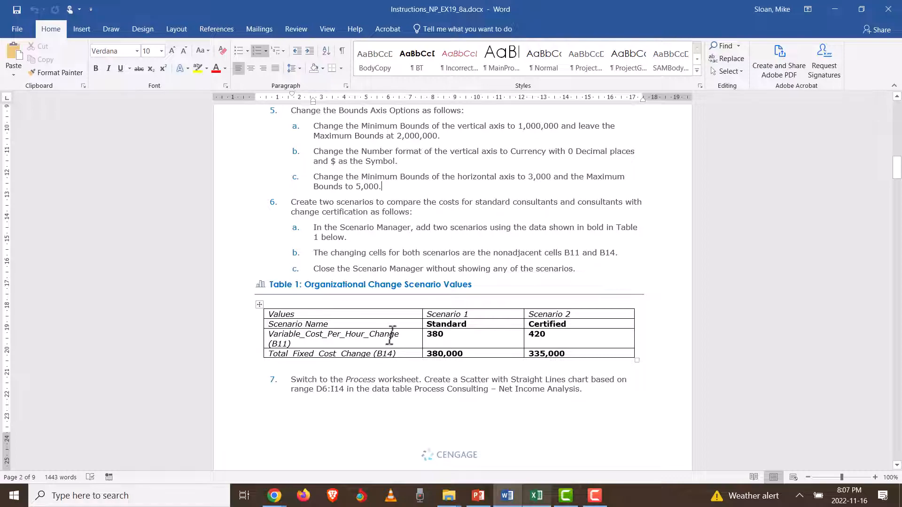
key(alt+Tab)
scroll(197, 261, up, 4)
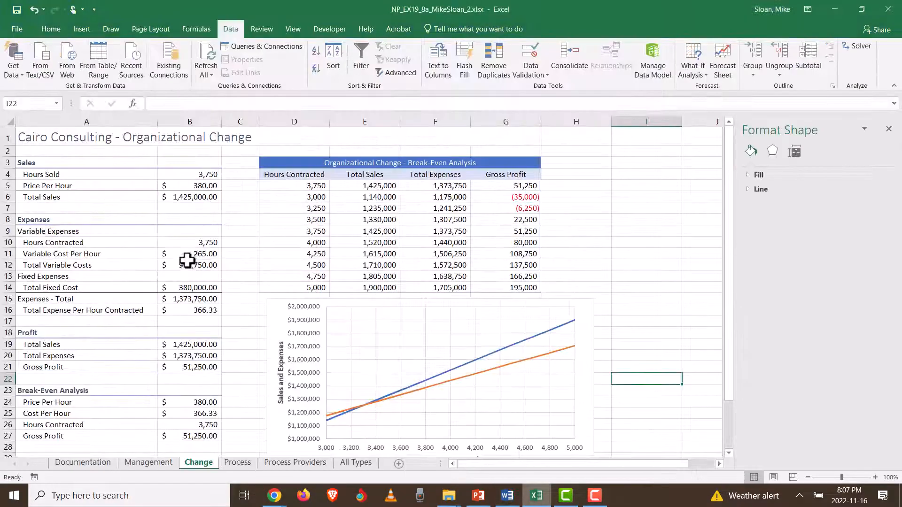
click(176, 258)
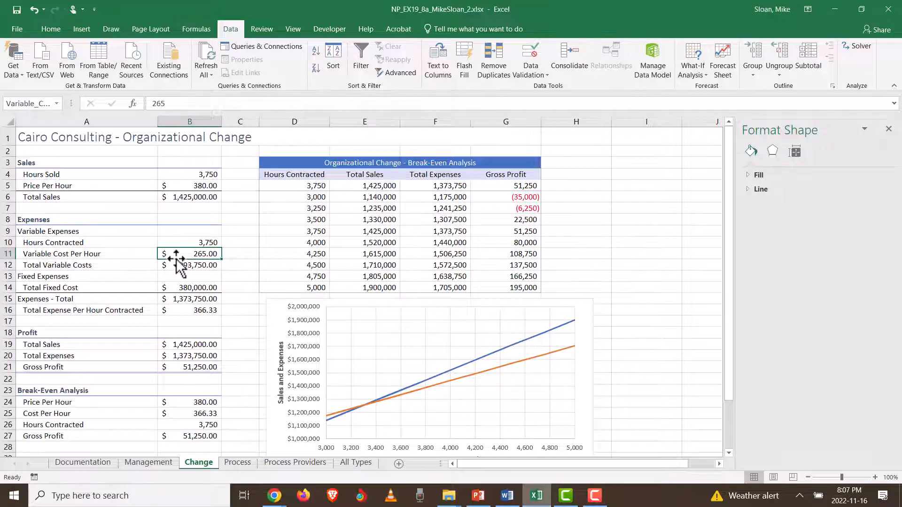
click(161, 287)
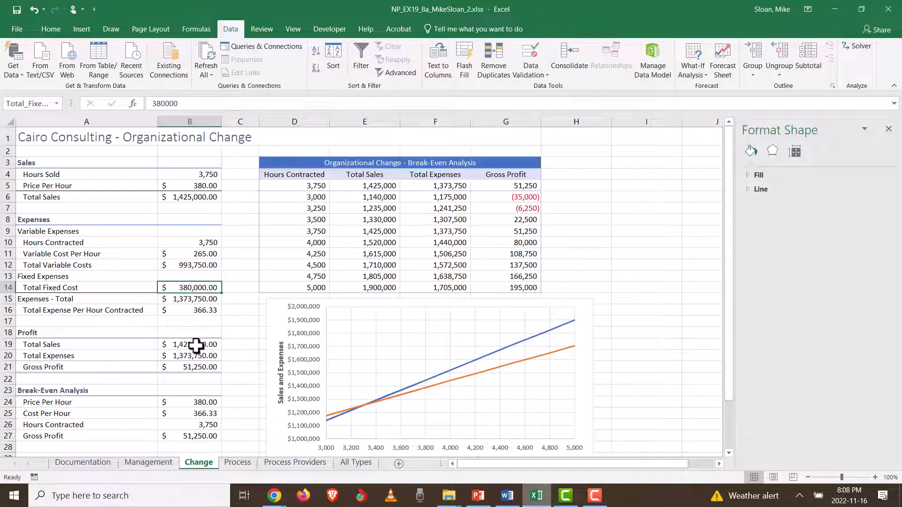
- Review Table 1's Standard and Certified values in the Word instructions and return to Excel to compare them with cells B11 and B14
key(alt+Tab)
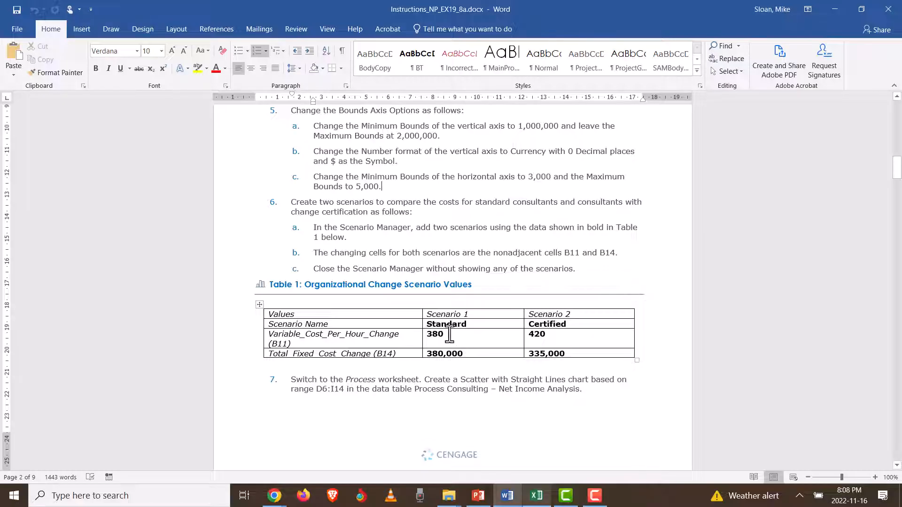
drag(448, 335, 422, 348)
click(473, 338)
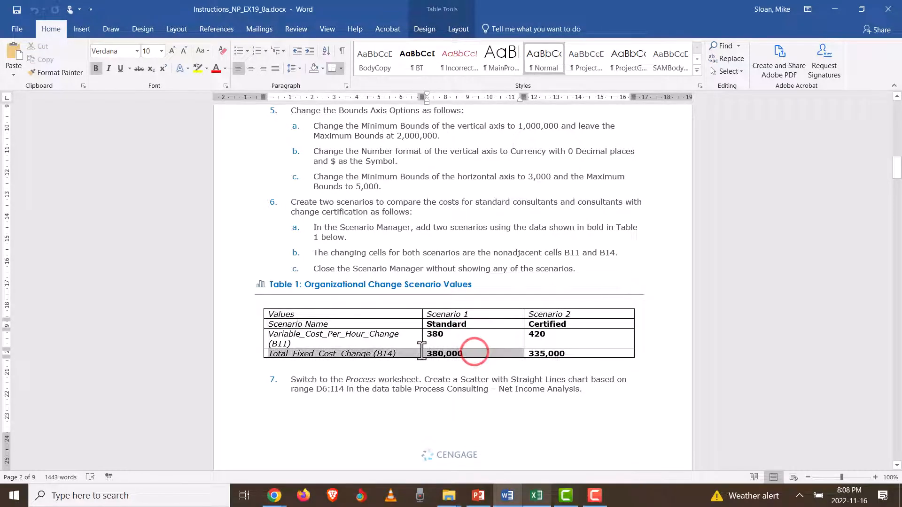
click(553, 340)
mouse_move(553, 340)
mouse_down()
mouse_move(521, 336)
mouse_move(536, 336)
mouse_up()
drag(606, 353, 515, 353)
click(538, 334)
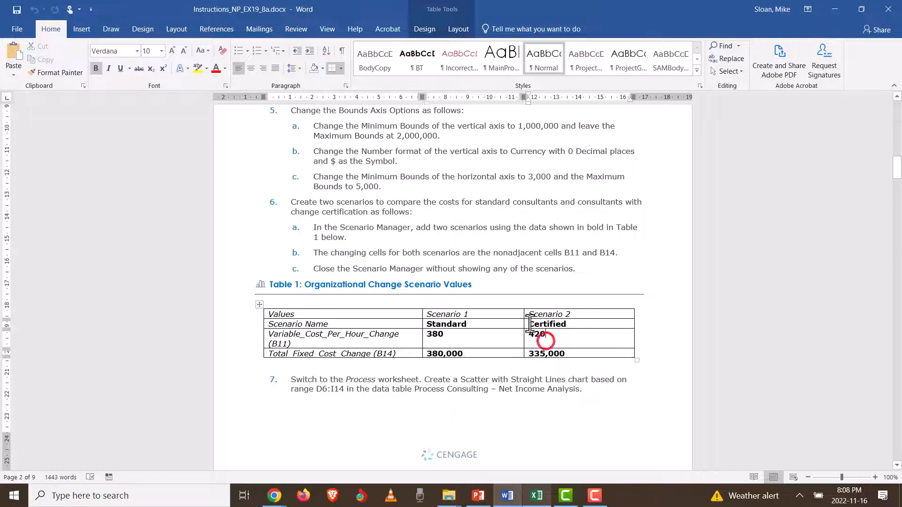
click(530, 321)
double_click(546, 323)
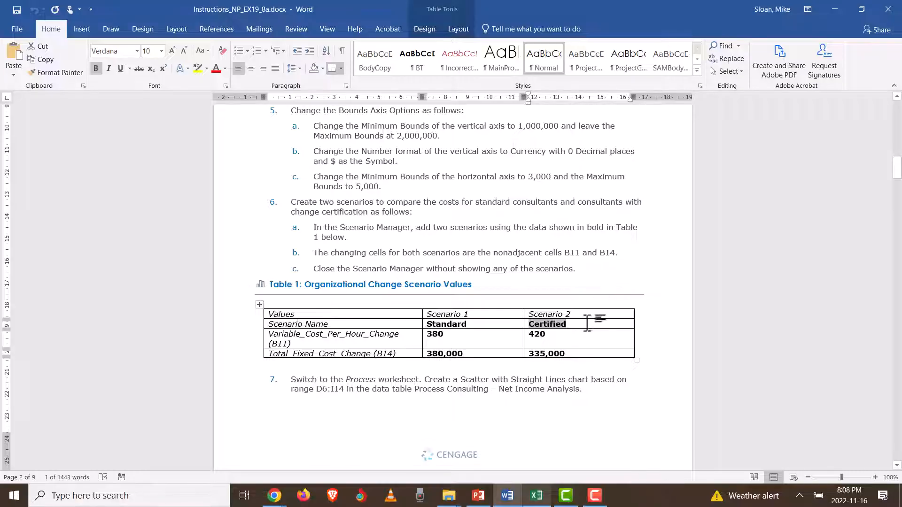
drag(557, 336, 532, 355)
click(579, 337)
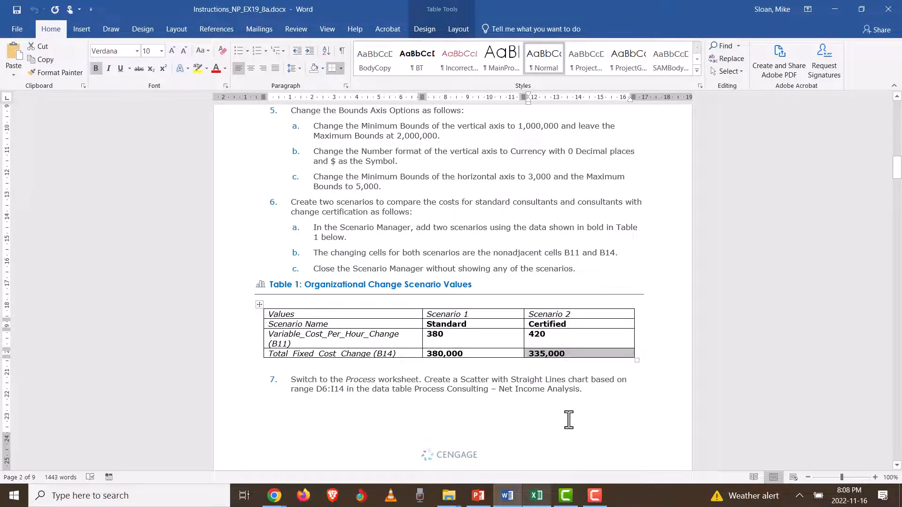
key(alt+Tab)
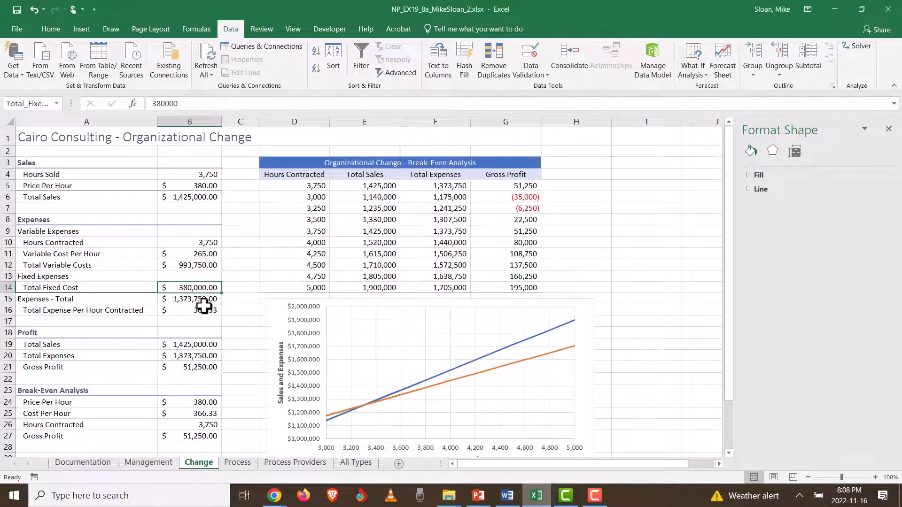
click(186, 255)
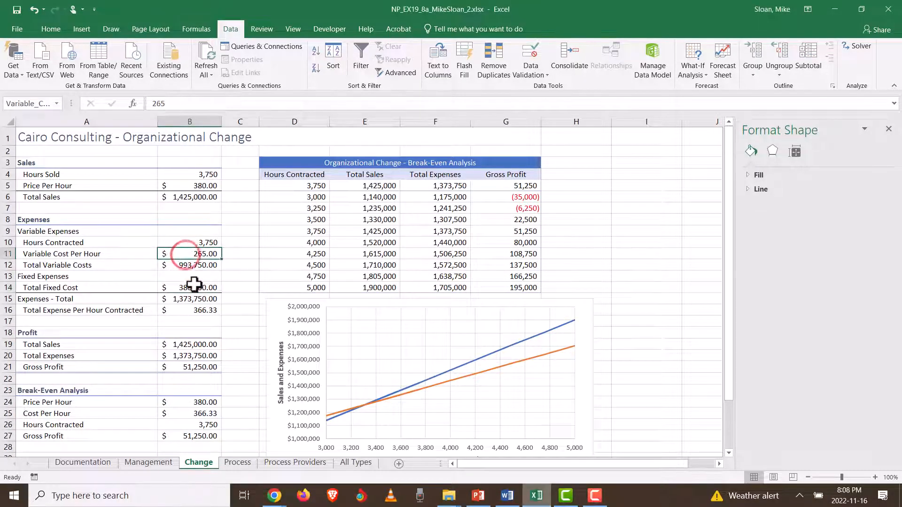
click(190, 286)
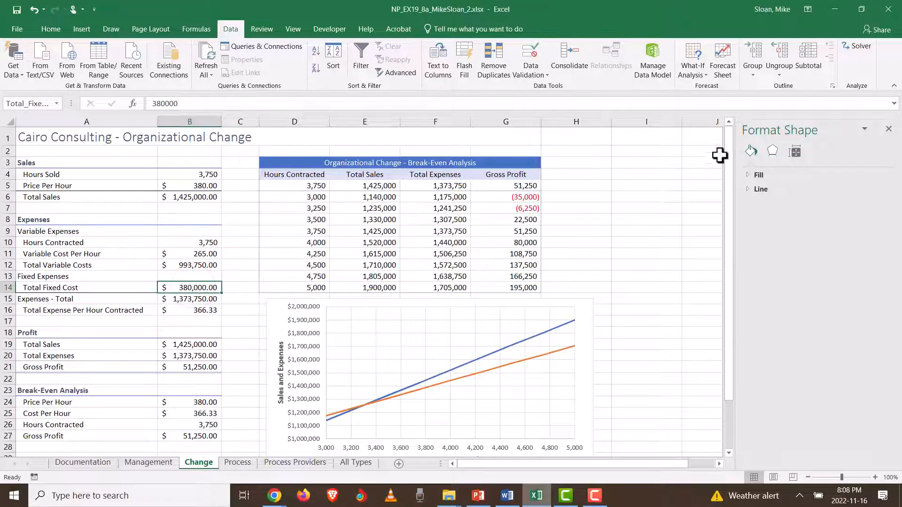
click(706, 72)
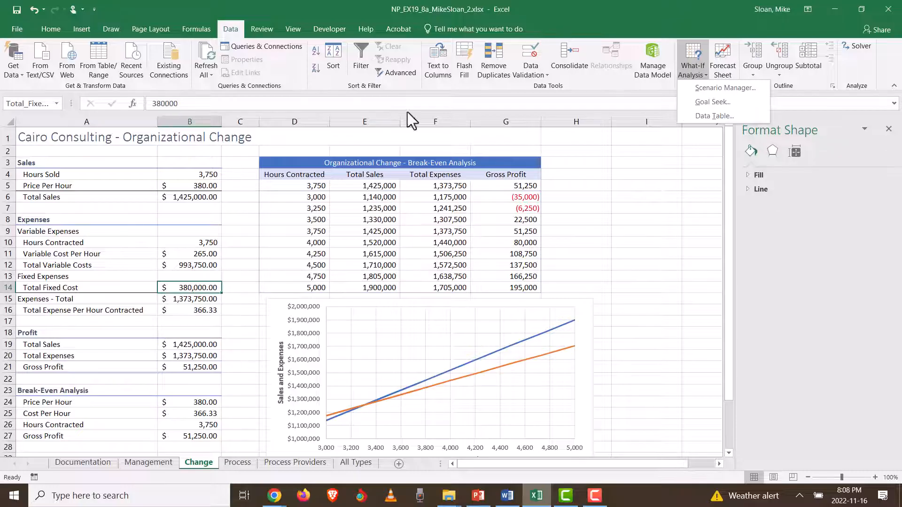
click(744, 89)
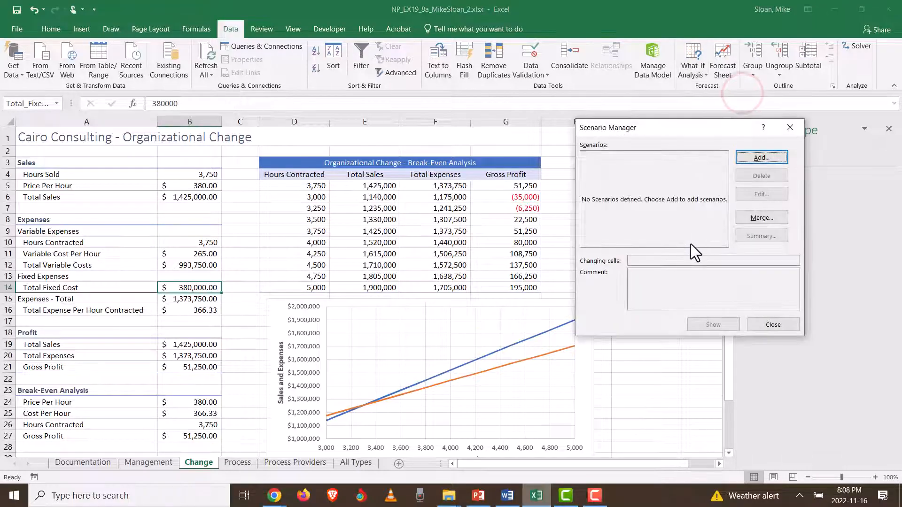
click(755, 157)
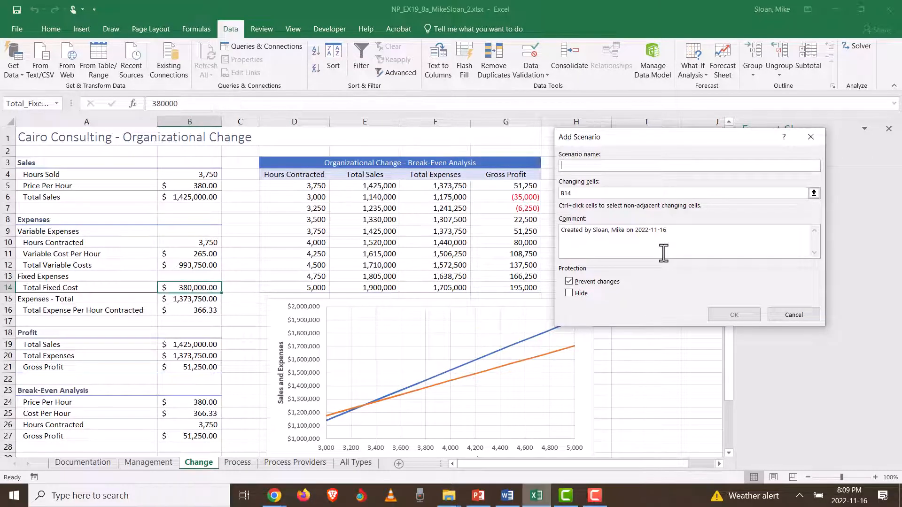
text(Standard)
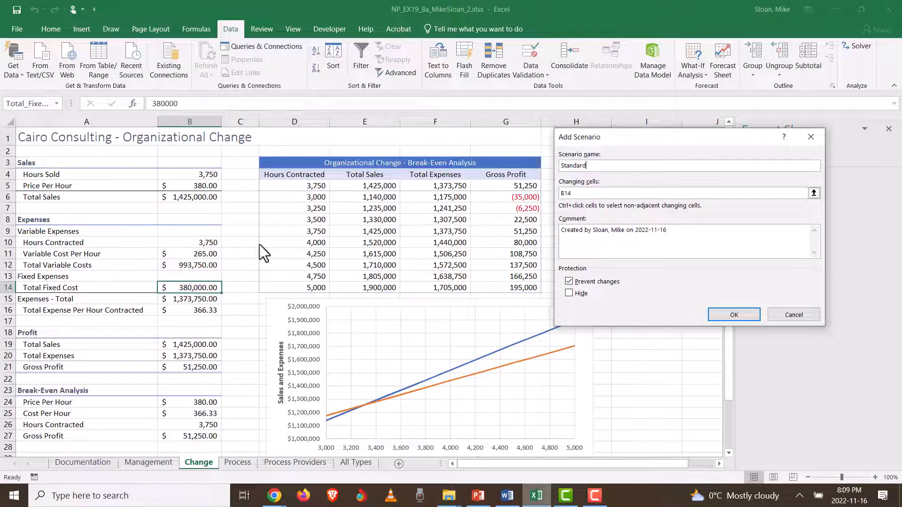
double_click(569, 193)
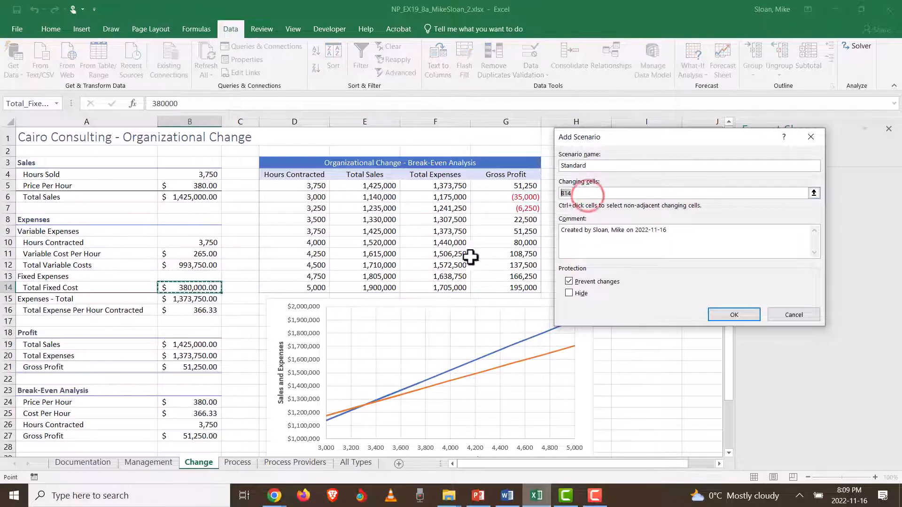
drag(177, 237, 177, 282)
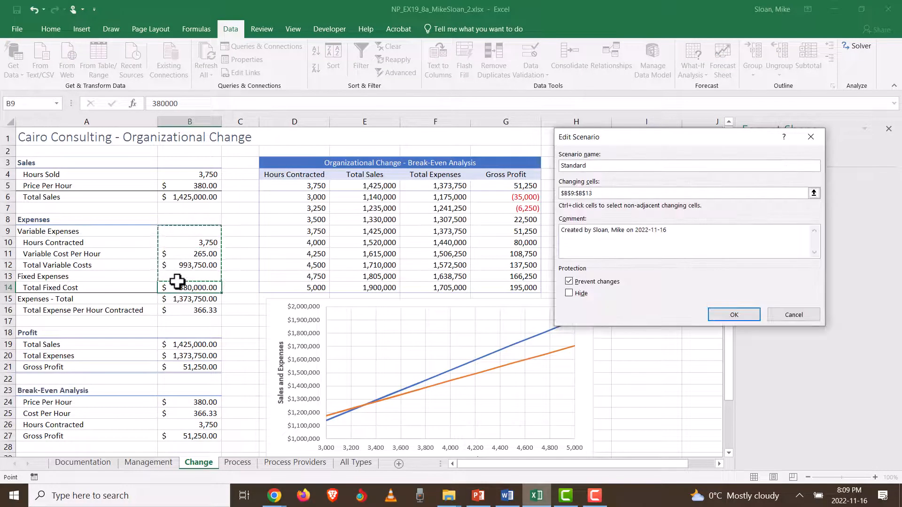
double_click(612, 194)
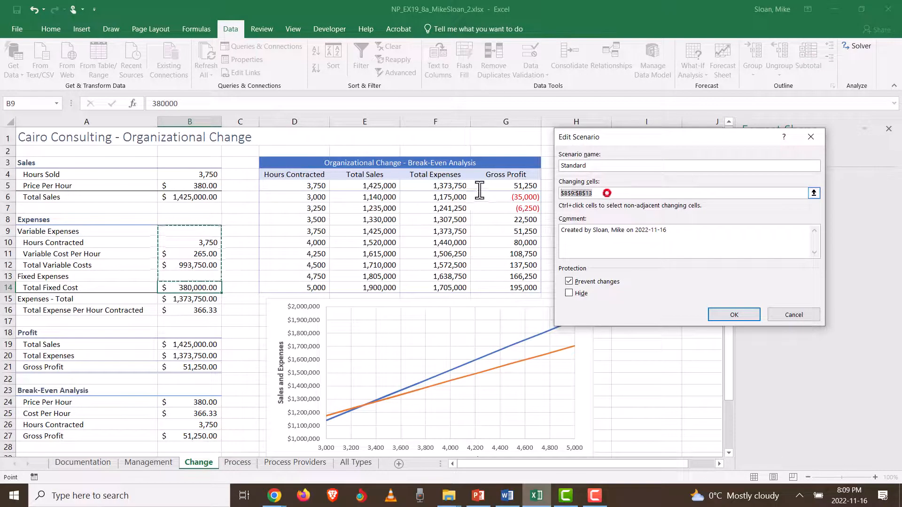
text(B11)
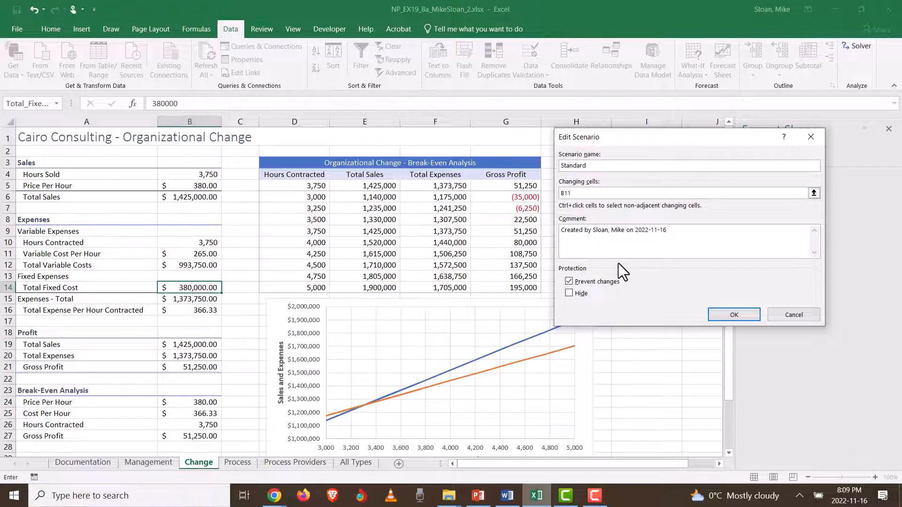
text(,B14)
click(731, 312)
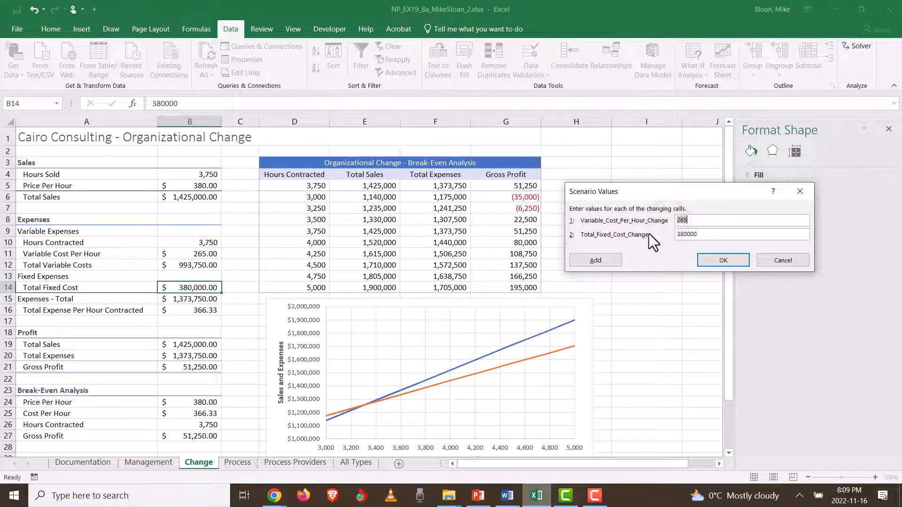
click(774, 263)
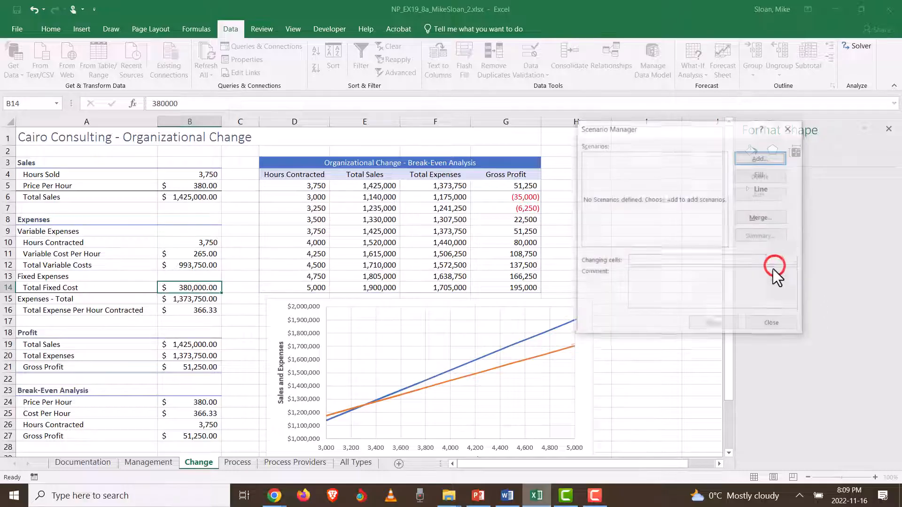
click(768, 324)
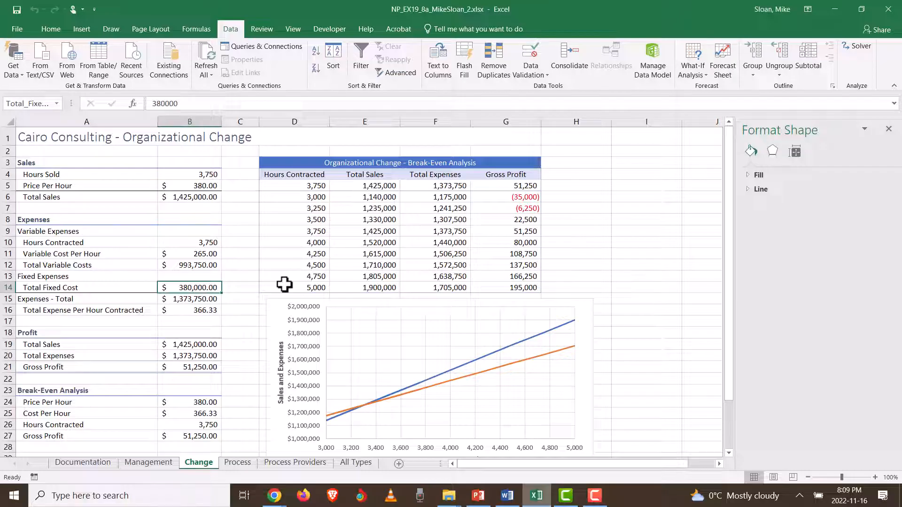
- Check the defined name of the Variable Cost Per Hour cell B11 among the workbook's defined names
click(195, 253)
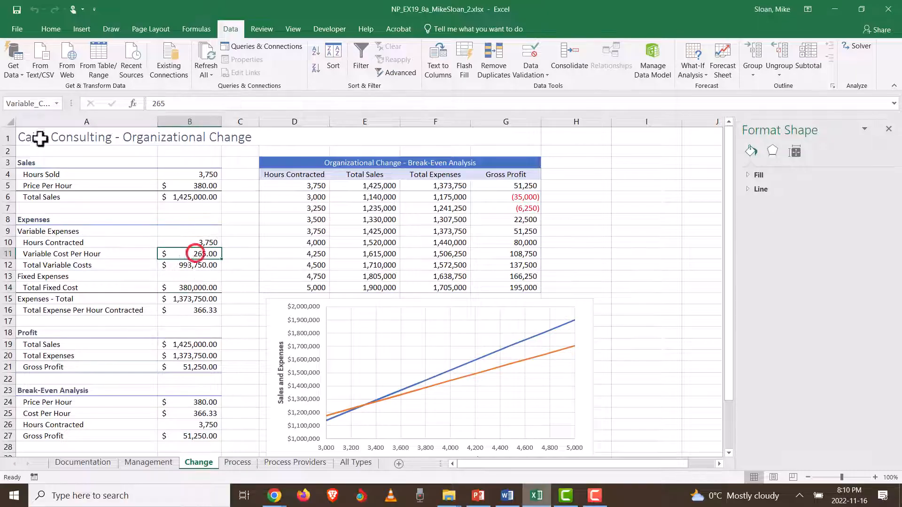
click(42, 104)
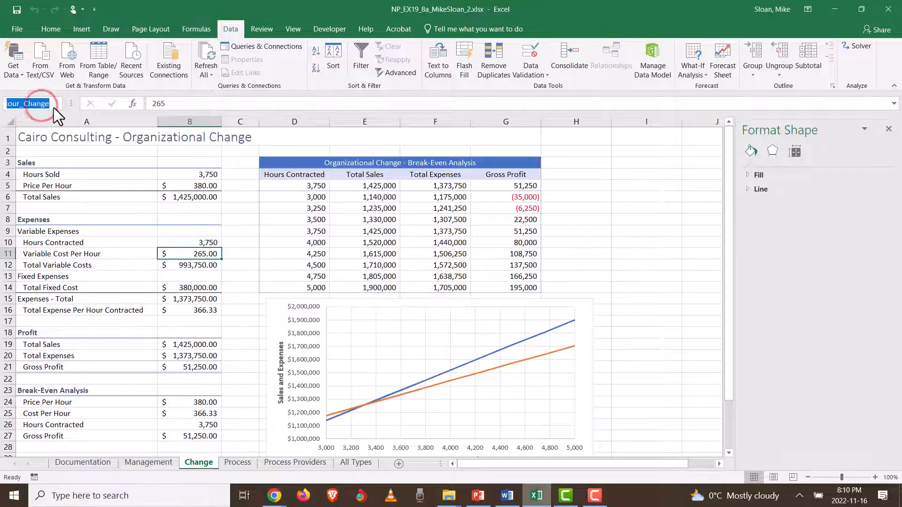
click(57, 104)
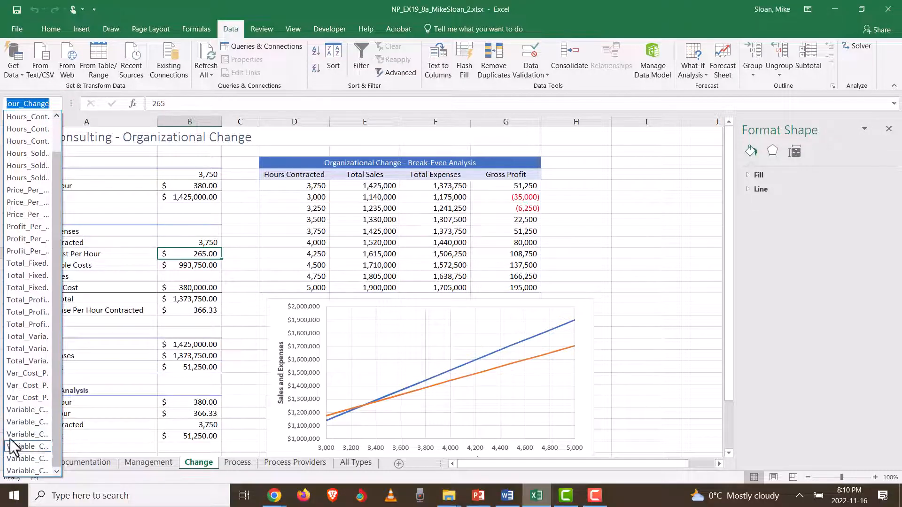
click(28, 410)
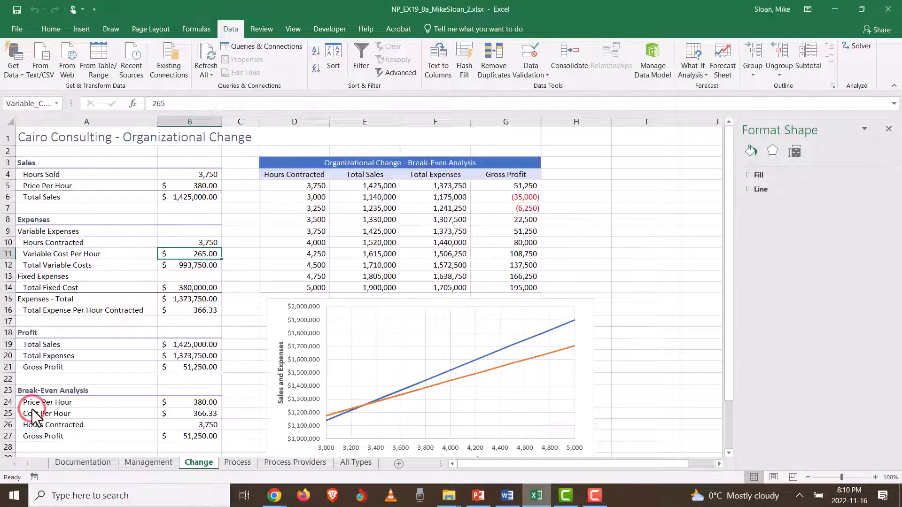
- Enter a temporary formula in C11 referencing B11 to view its full defined name, and clear the formula again
click(239, 258)
text(=)
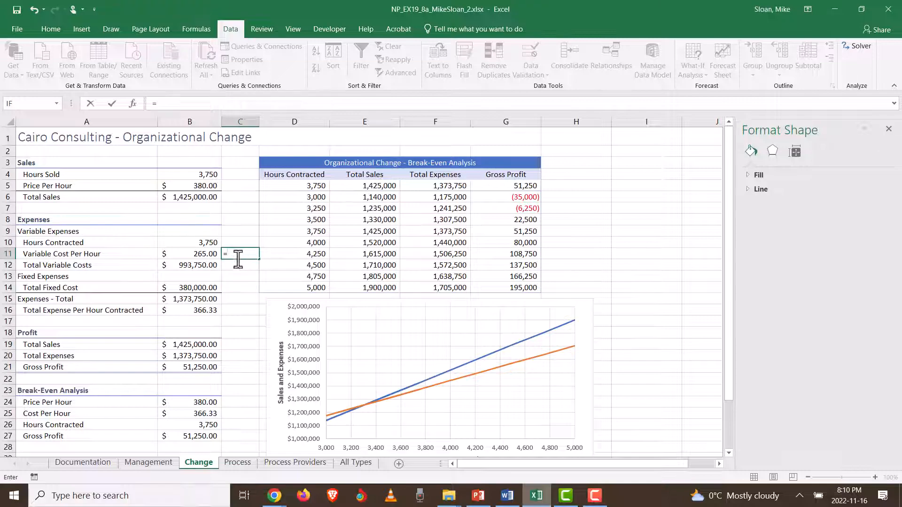
click(207, 254)
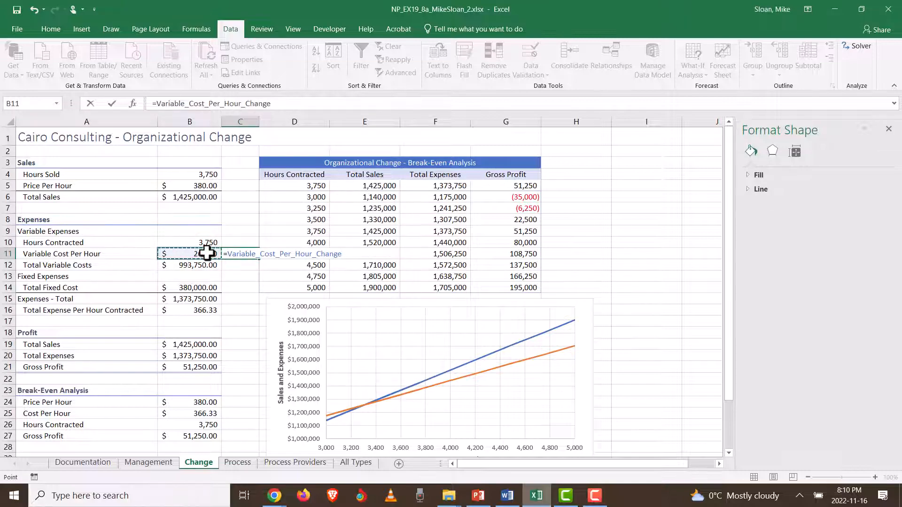
key(shift+Left)
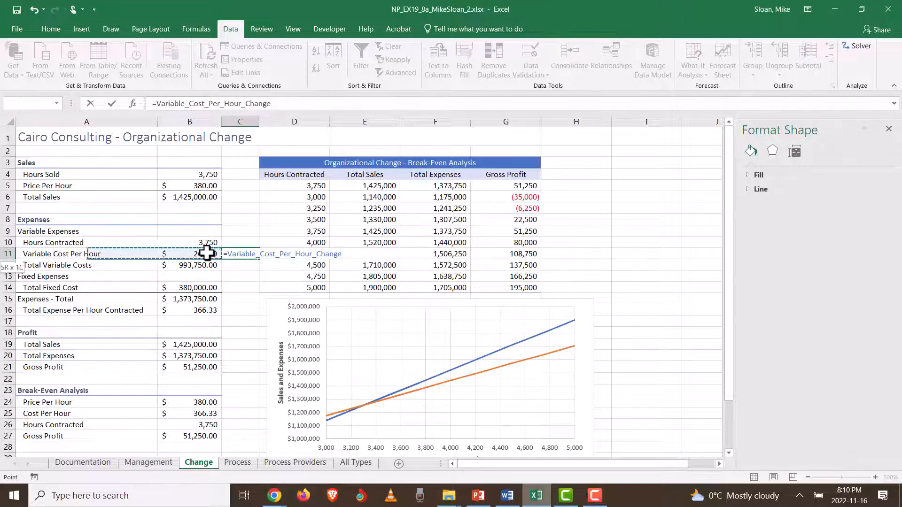
key(ctrl+Return)
key(Delete)
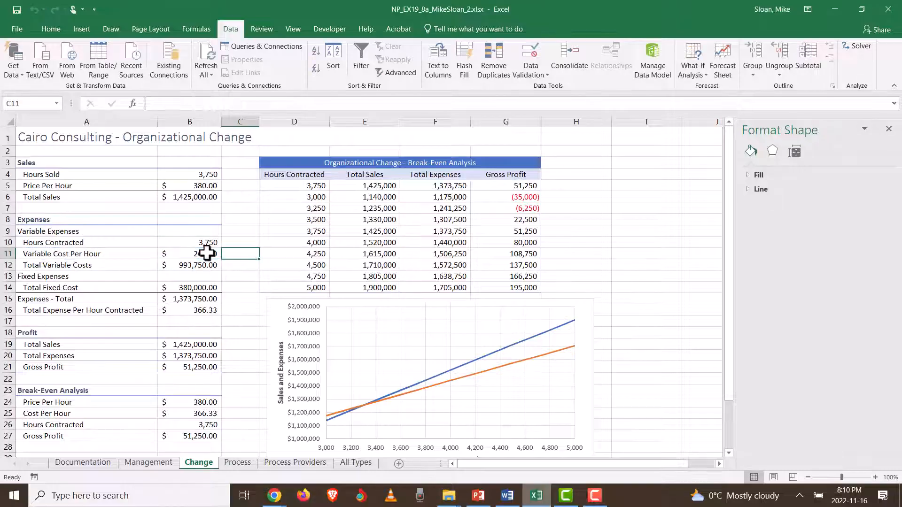
- Check the defined name of Total Fixed Cost cell B14, and start a new scenario named Standard in the Scenario Manager
click(214, 290)
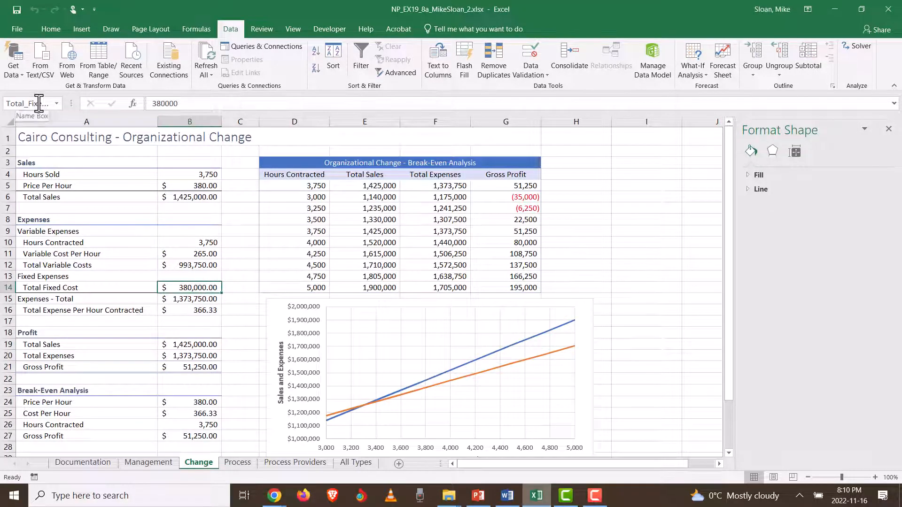
click(701, 75)
click(709, 89)
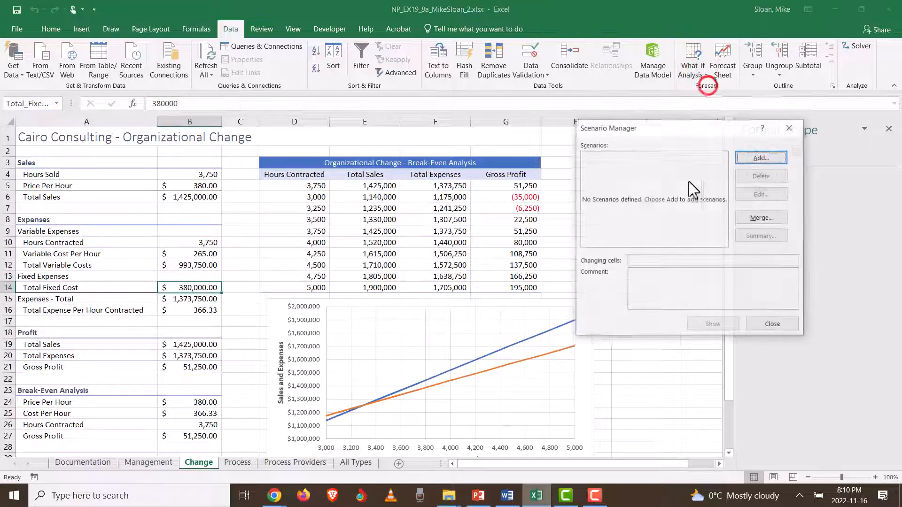
click(756, 155)
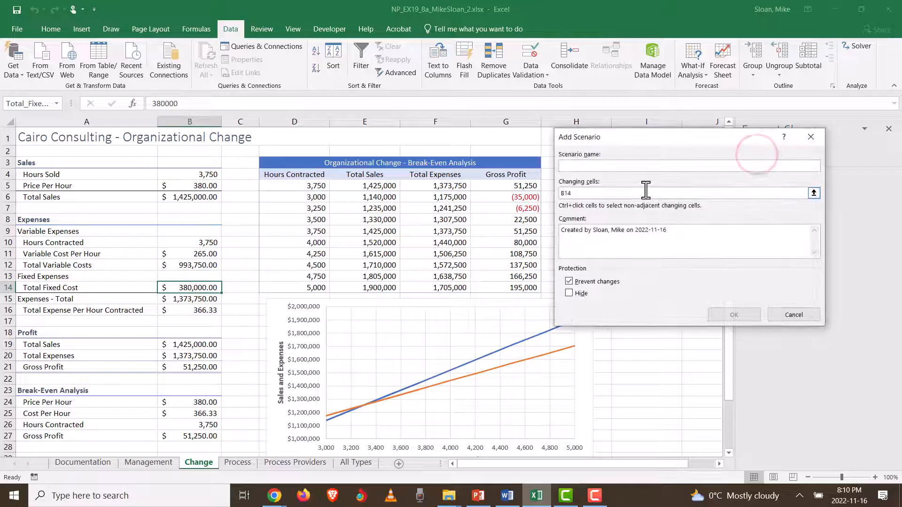
text(D)
text(tandard)
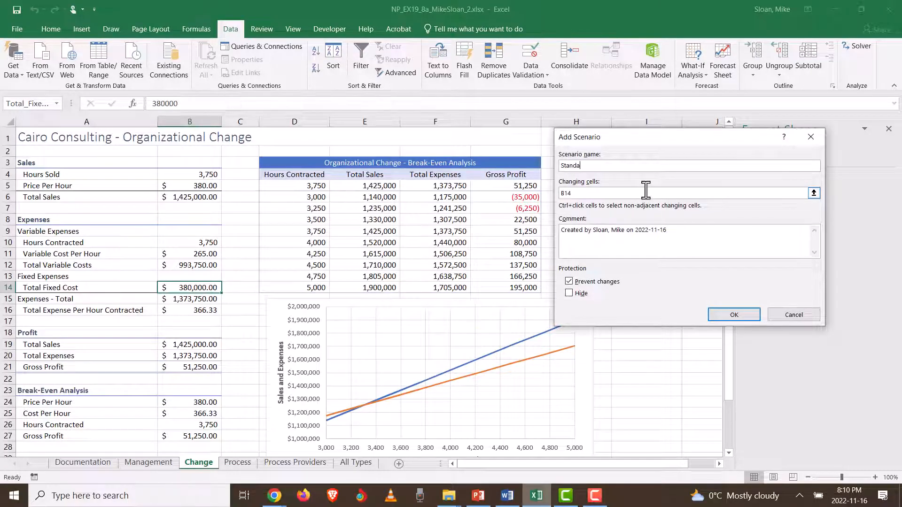
- Set the Standard scenario's changing cells to the nonadjacent cells B11 and B14 and continue to the scenario values
click(616, 193)
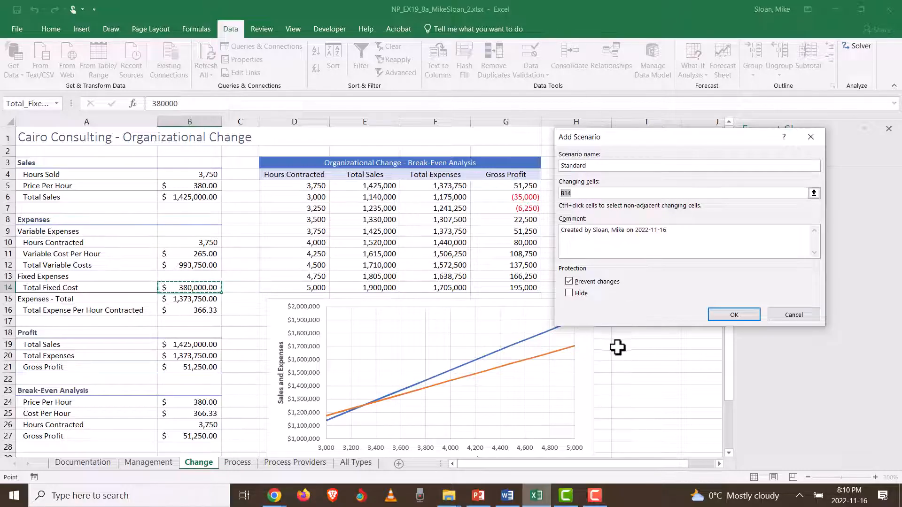
text(B11)
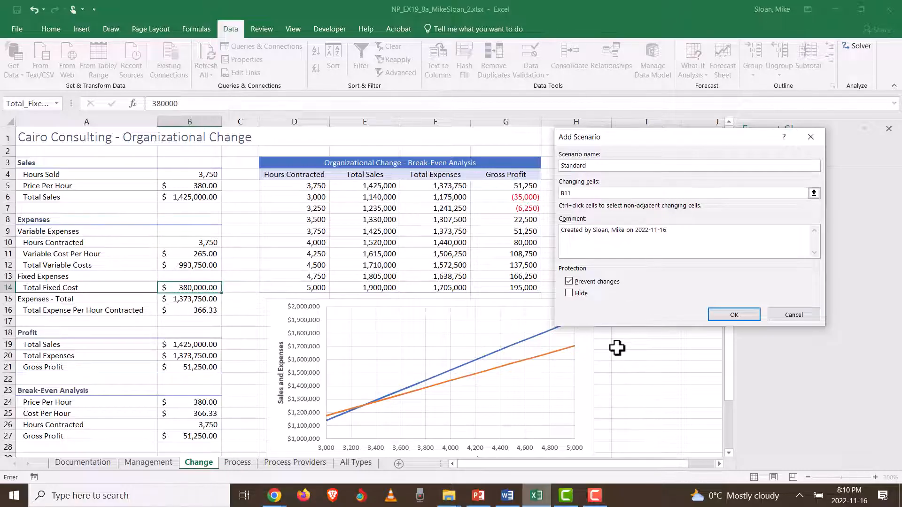
text(,B14)
click(600, 193)
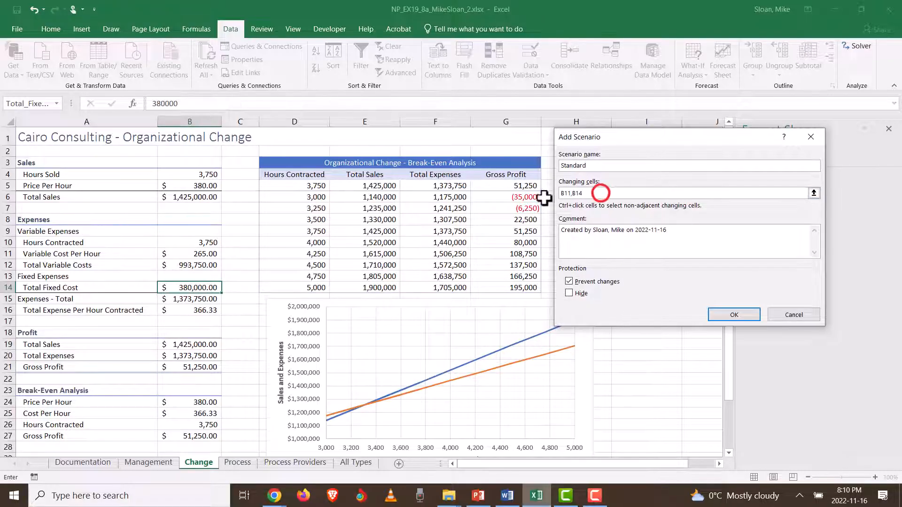
drag(588, 195, 536, 197)
key(Delete)
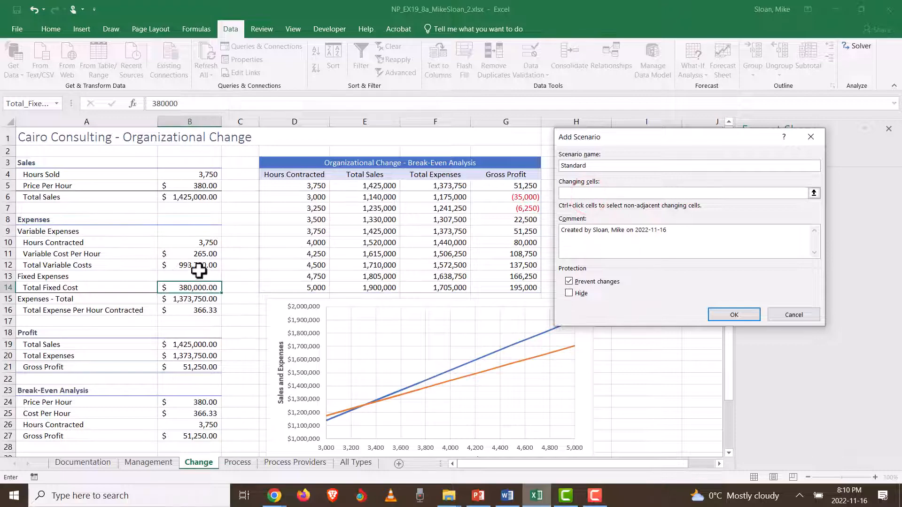
click(188, 252)
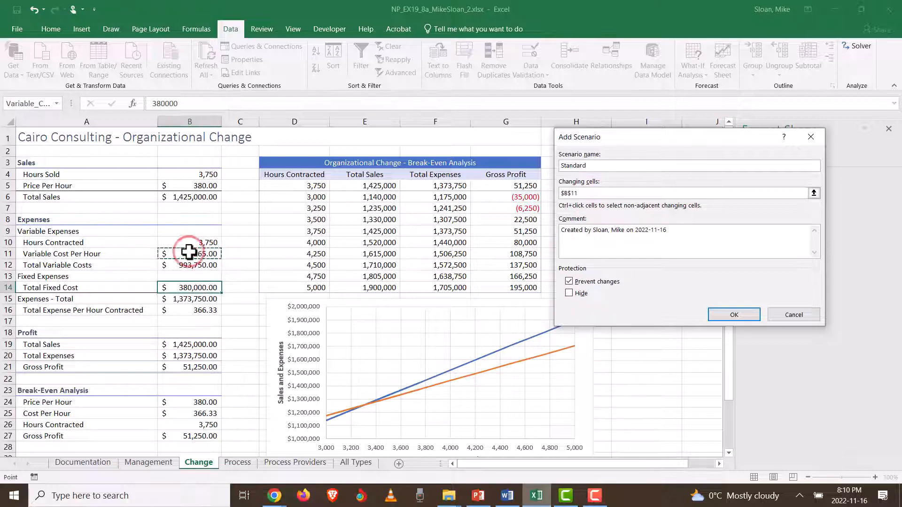
ctrl+click(192, 287)
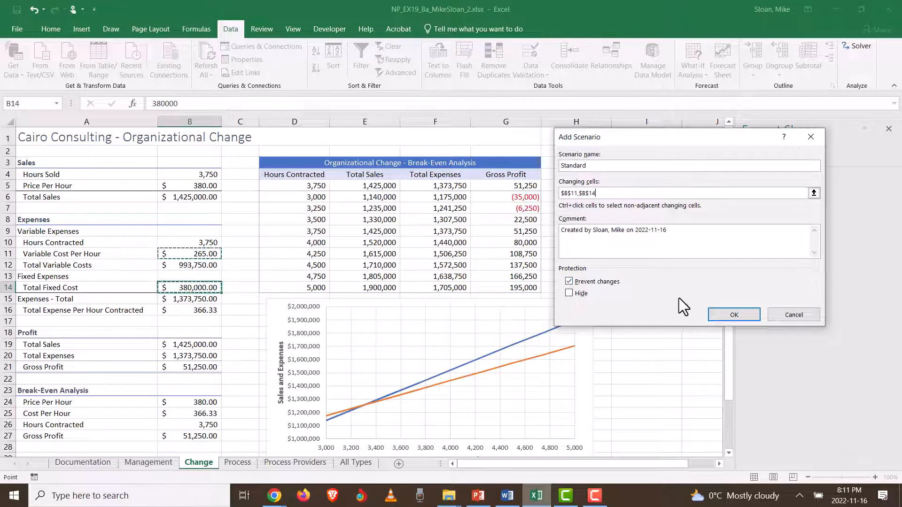
click(719, 313)
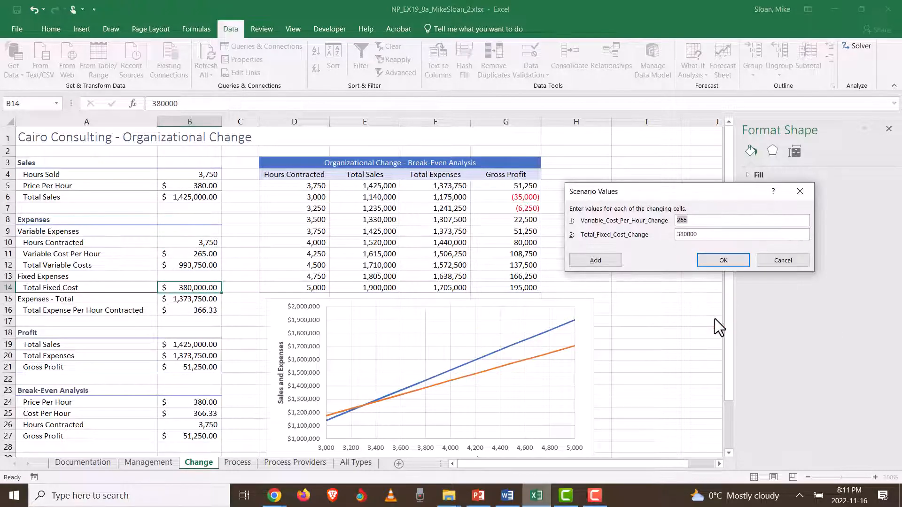
- Check Table 1 in the Word instructions, return to Excel, and save the Standard scenario with Variable_Cost_Per_Hour_Change set to 380
click(508, 498)
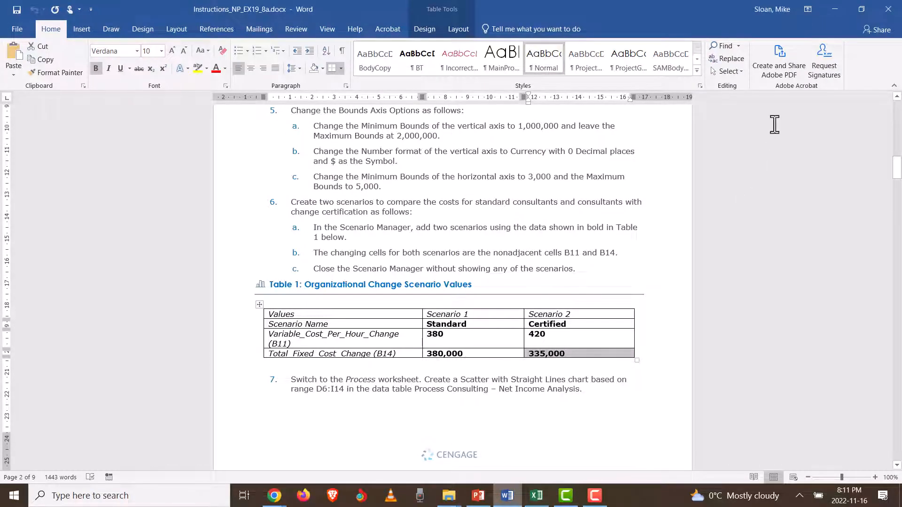
click(836, 9)
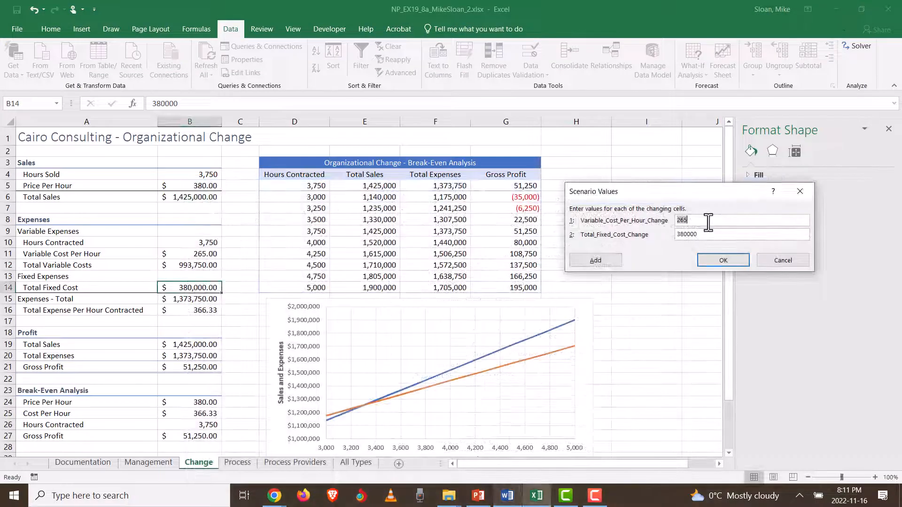
text(380)
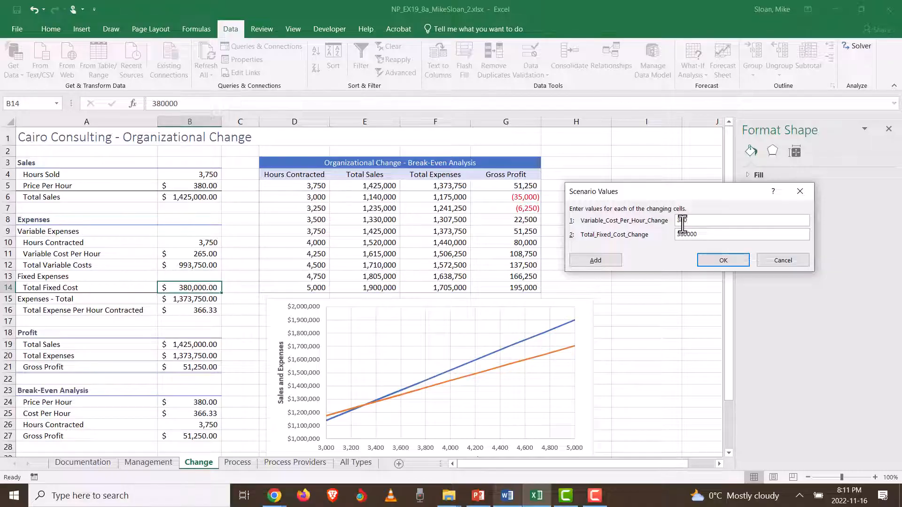
click(724, 261)
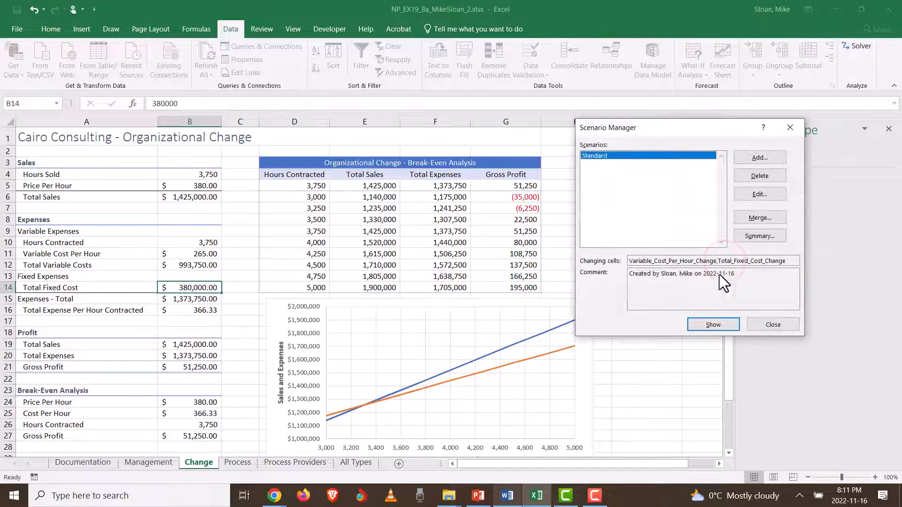
- Add a second scenario named Certified with changing cells B11 and B14, consulting the Word instructions for its name
click(768, 157)
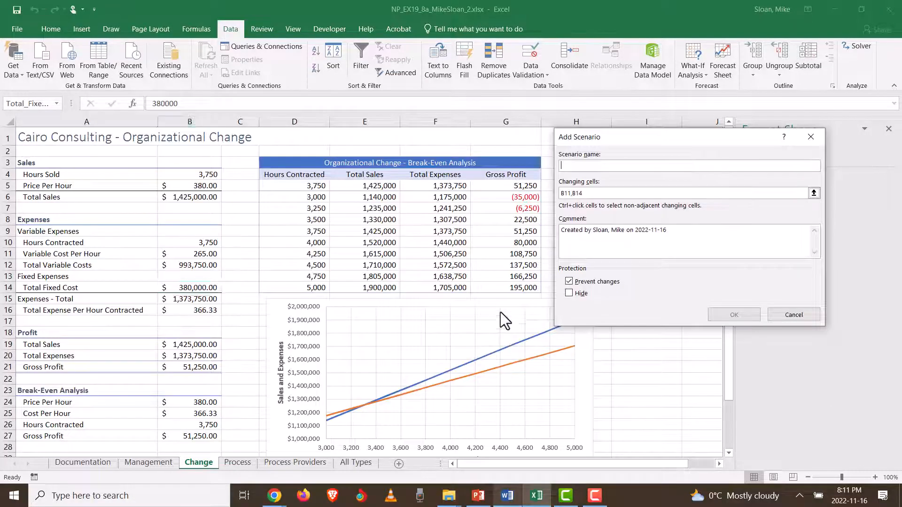
click(514, 500)
key(alt+Tab)
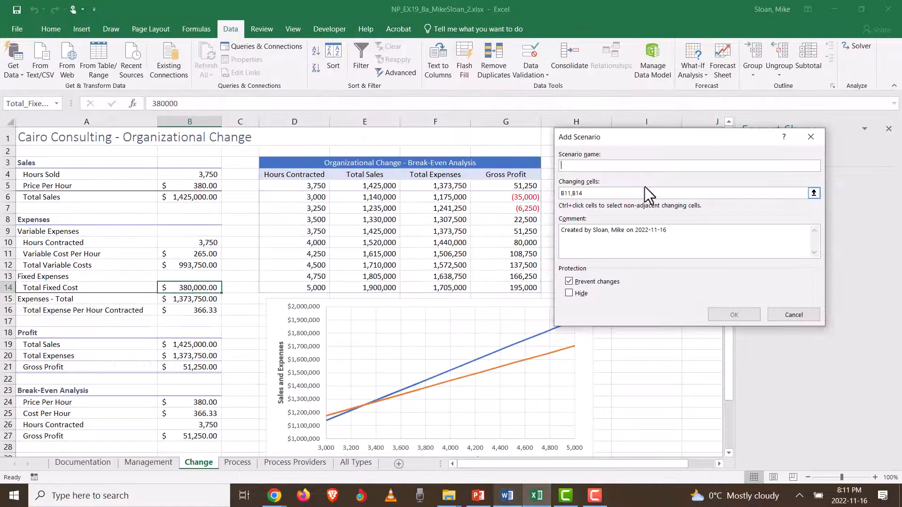
text(Certified)
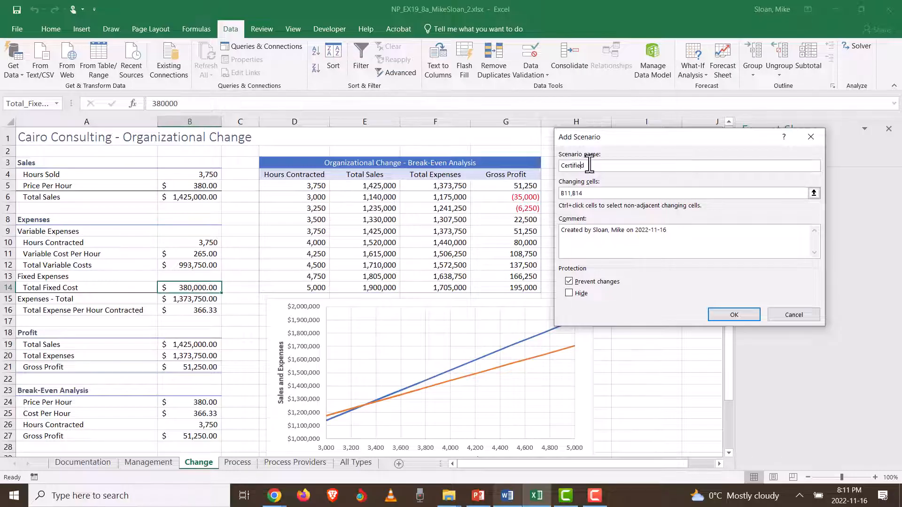
click(594, 193)
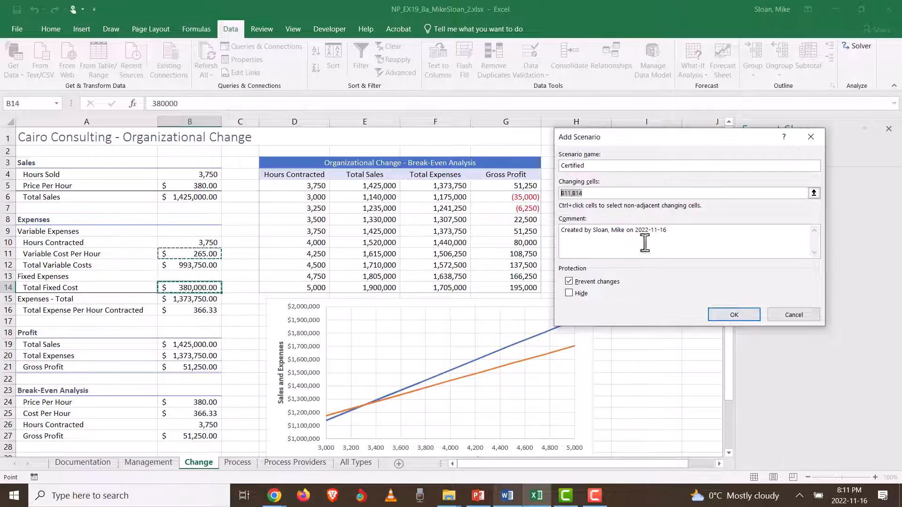
click(732, 316)
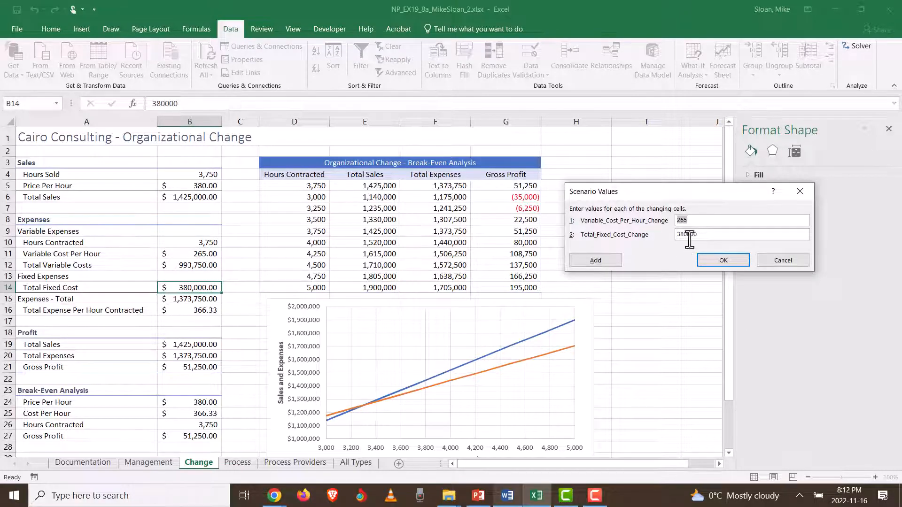
- Save the Certified scenario with Variable_Cost_Per_Hour_Change 420 and Total_Fixed_Cost_Change 335000 after rechecking Word's Table 1, and close the Scenario Manager
text(420)
double_click(696, 235)
text(335000)
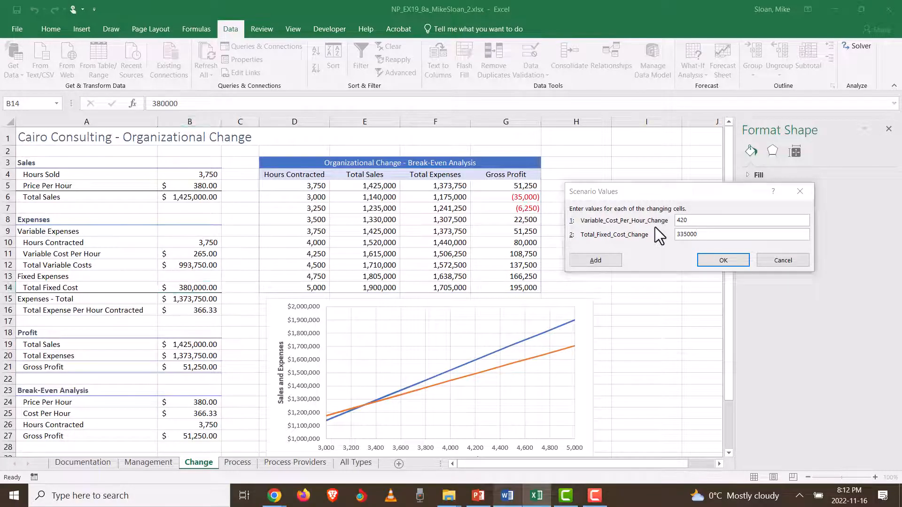
key(alt+Tab)
key(alt+Tab)
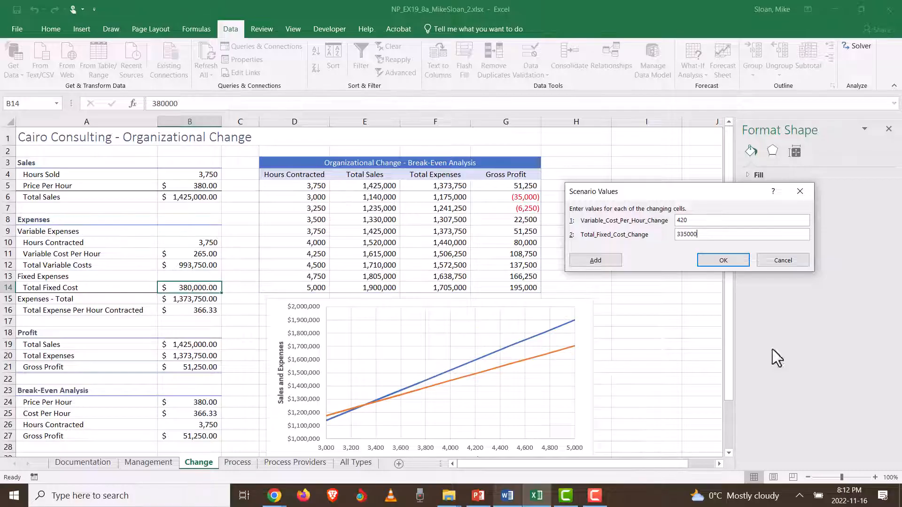
click(731, 261)
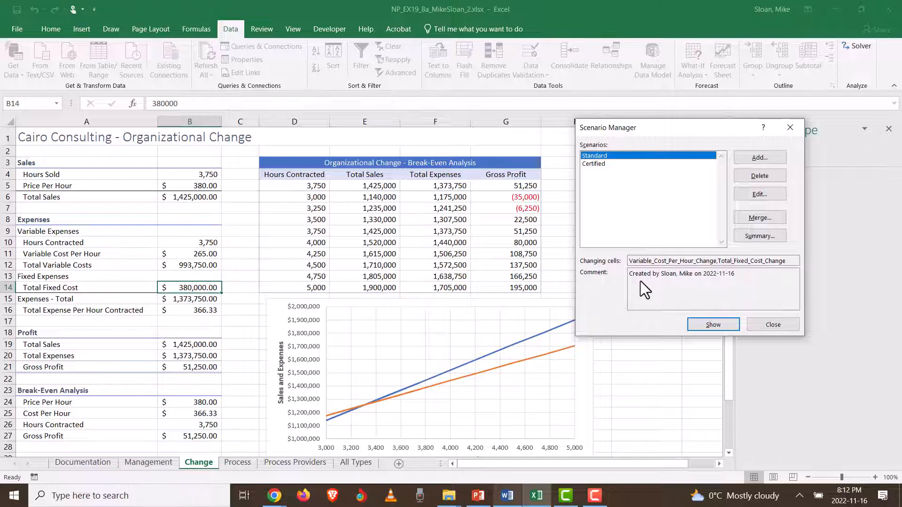
click(772, 325)
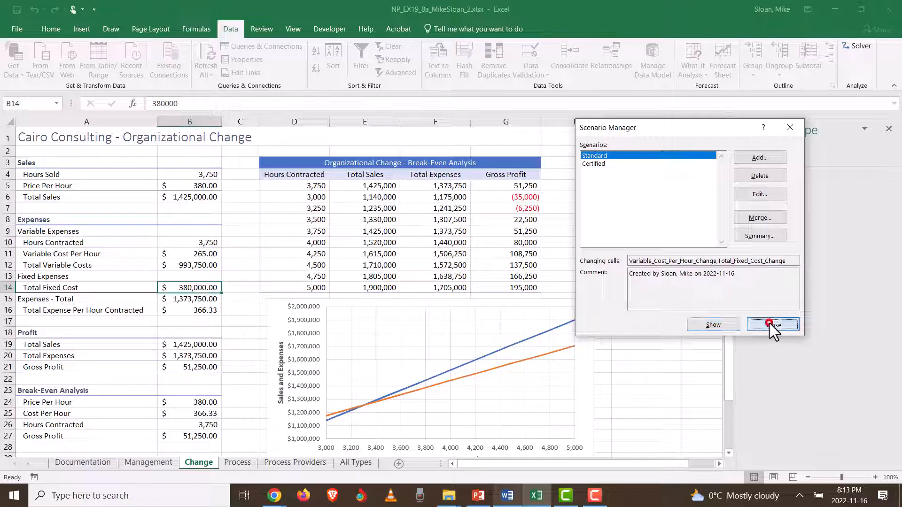
- Examine the expense cells B11, B14 and B12, and show the Certified scenario on the Change worksheet
click(185, 252)
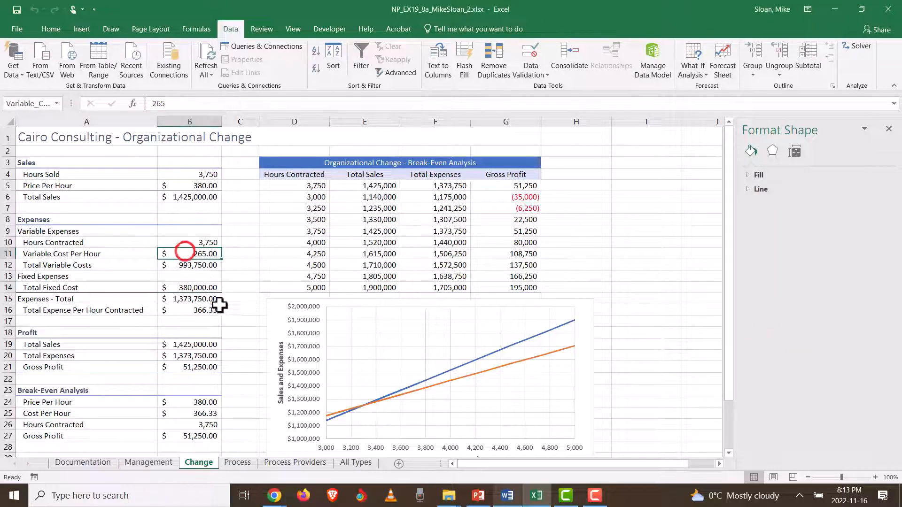
click(199, 292)
click(189, 264)
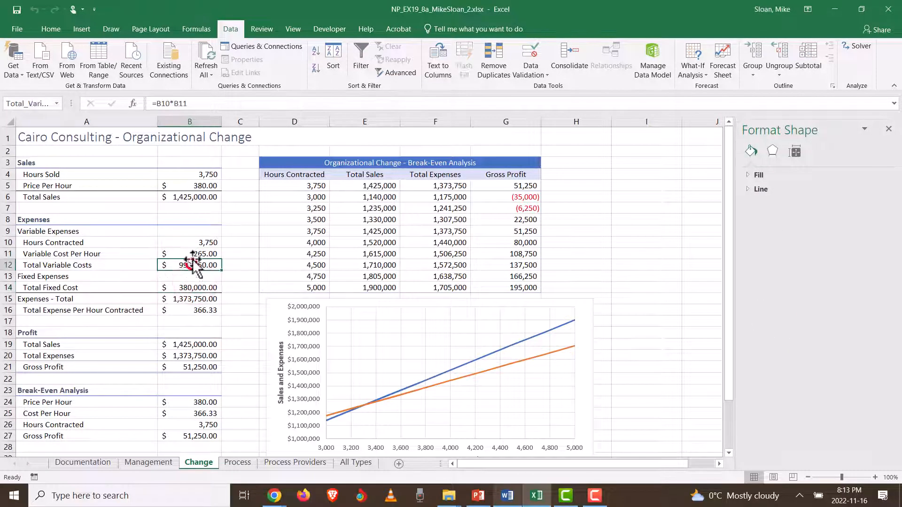
click(192, 256)
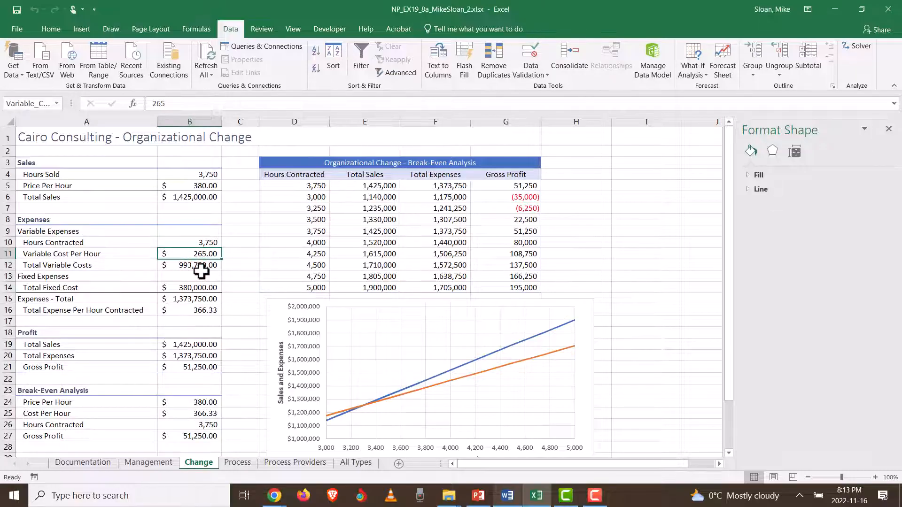
click(704, 70)
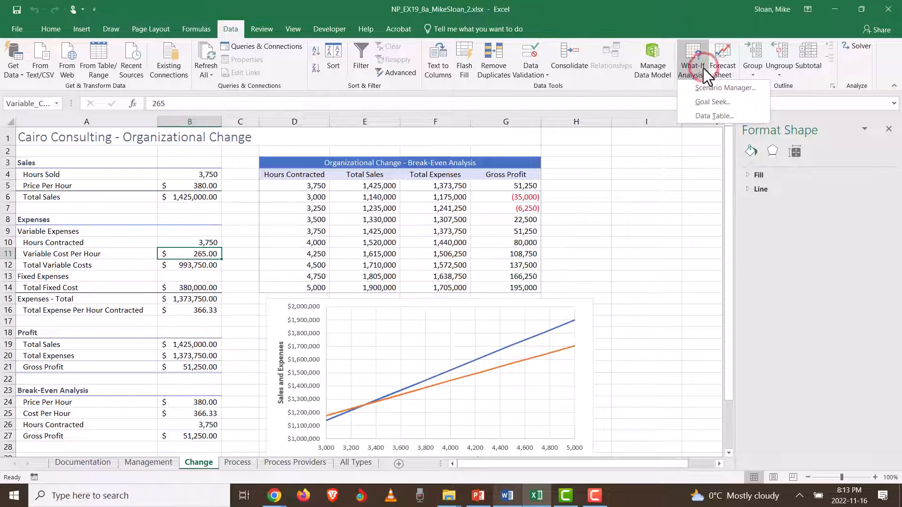
click(705, 88)
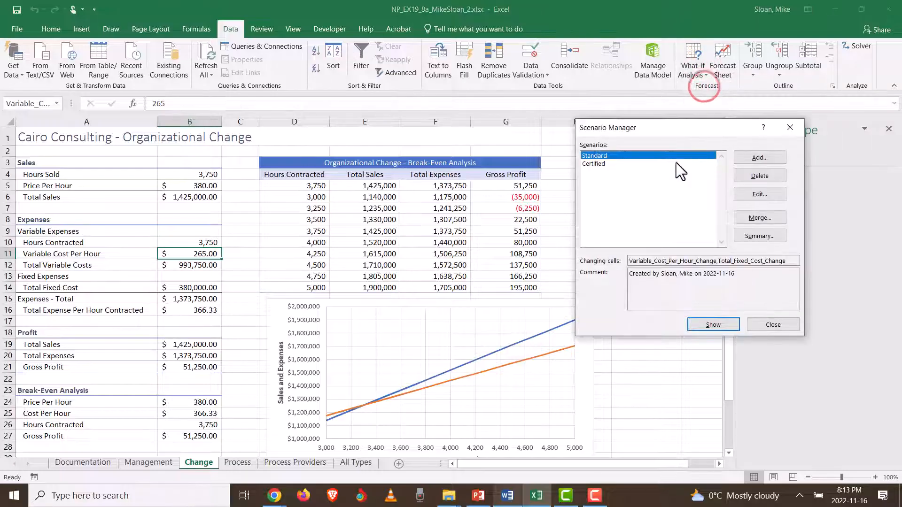
click(601, 165)
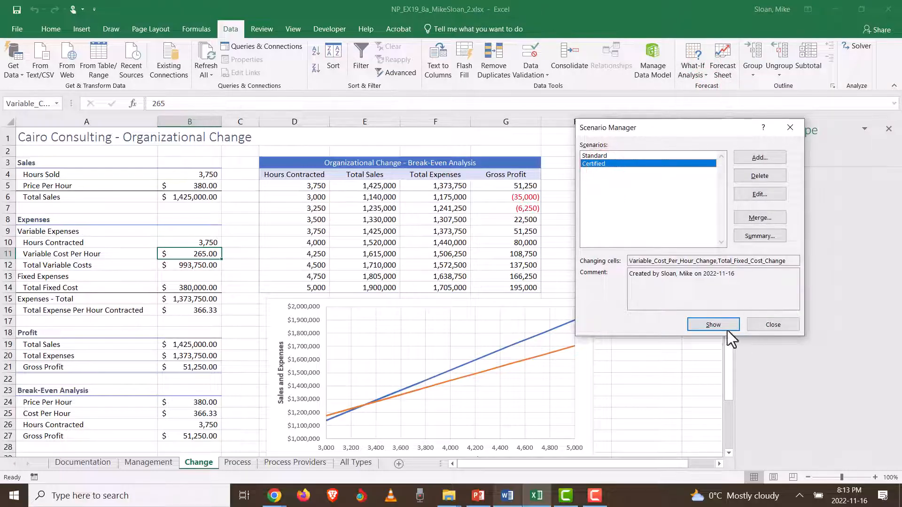
click(714, 324)
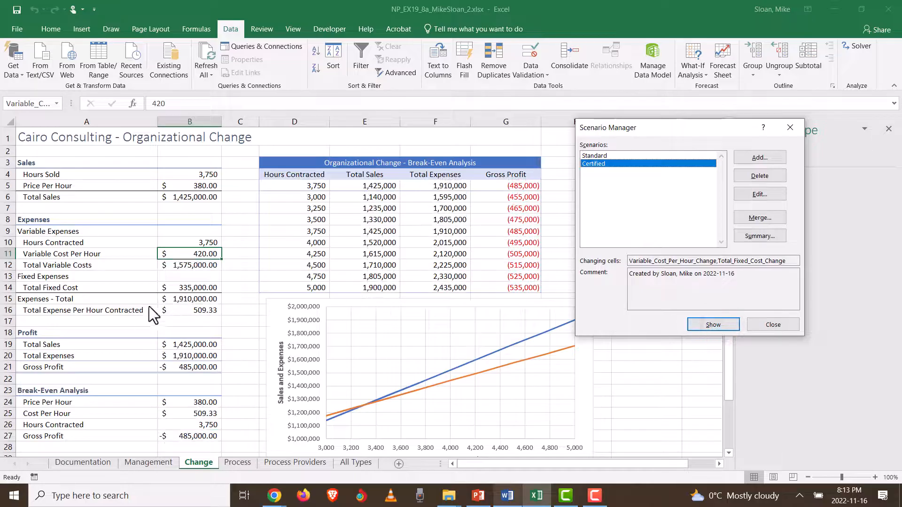
click(174, 288)
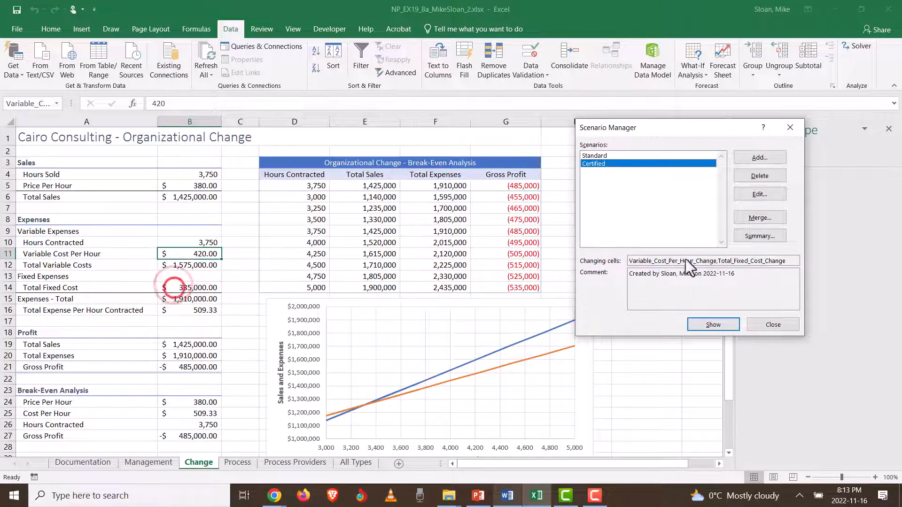
click(774, 325)
- Inspect the Certified scenario's values in cells B14 and B11, and undo showing the scenario
click(183, 285)
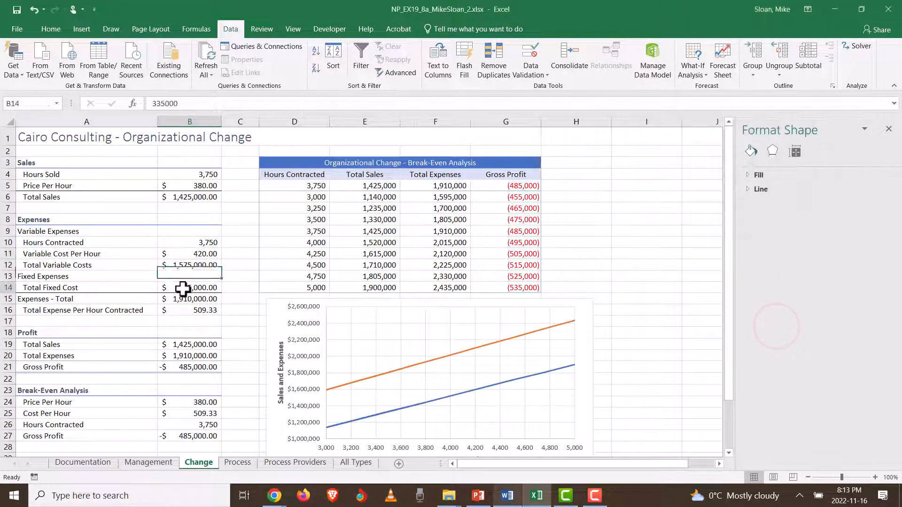
click(185, 252)
click(186, 252)
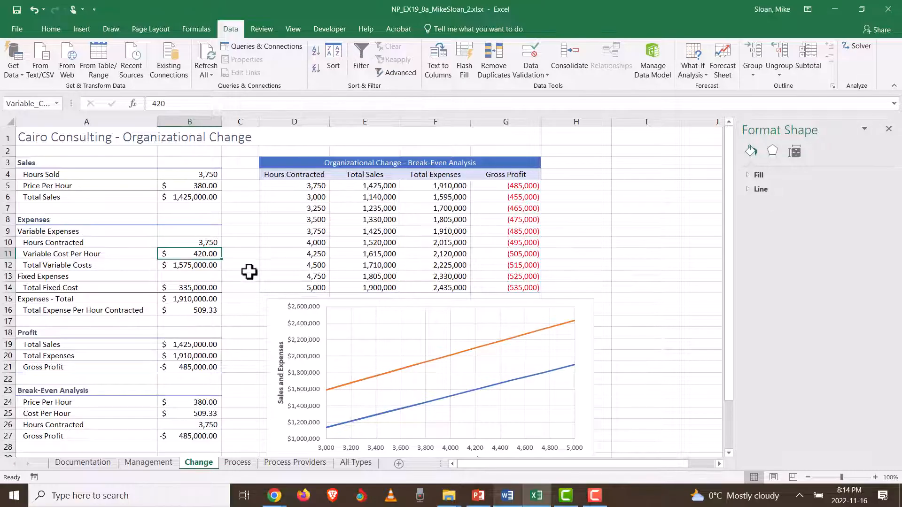
key(ctrl+z)
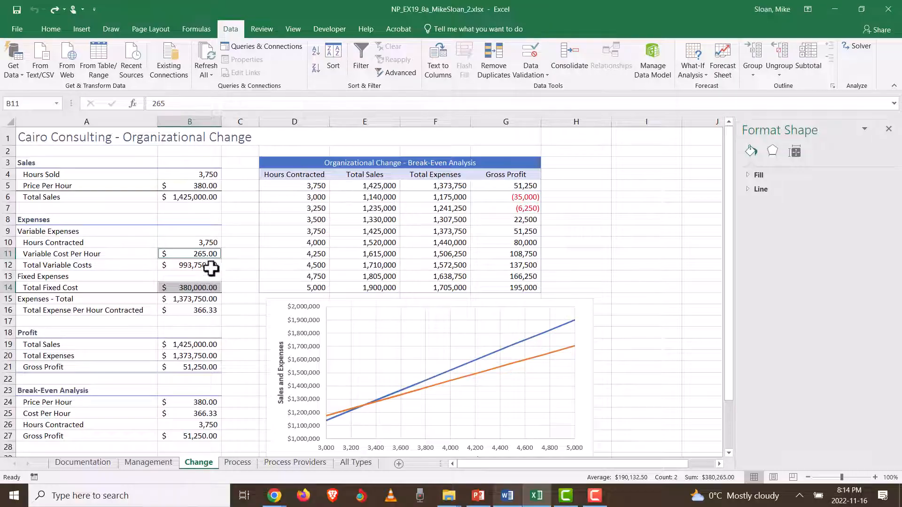
- Recheck the Variable Cost Per Hour and Total Fixed Cost cells, B11 and B14, on the Change worksheet
click(179, 254)
click(195, 288)
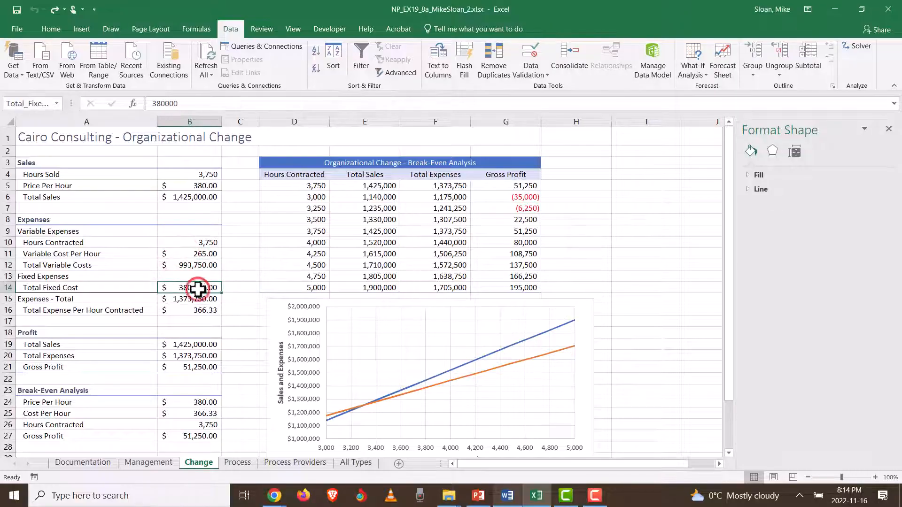
click(703, 72)
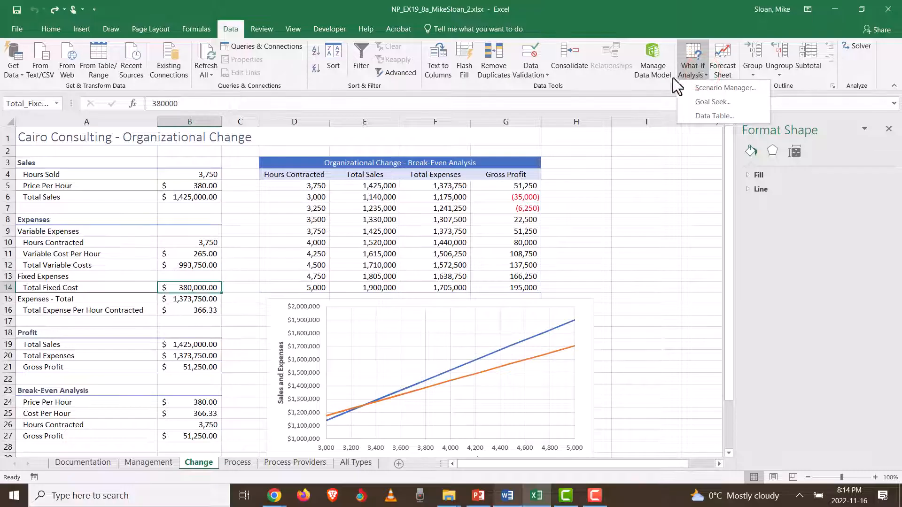
click(611, 180)
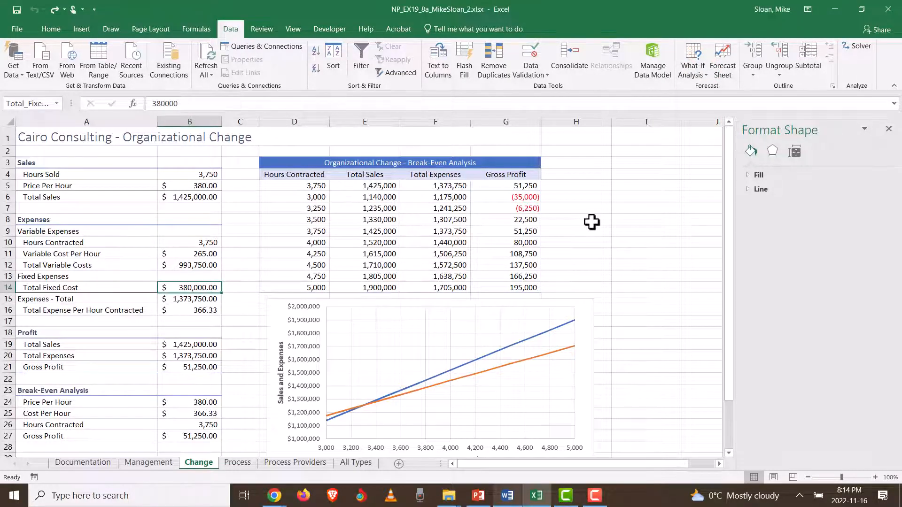
- Review the Certified scenario's changing cells and scenario values in the Scenario Manager, and close it without showing any scenario
click(692, 72)
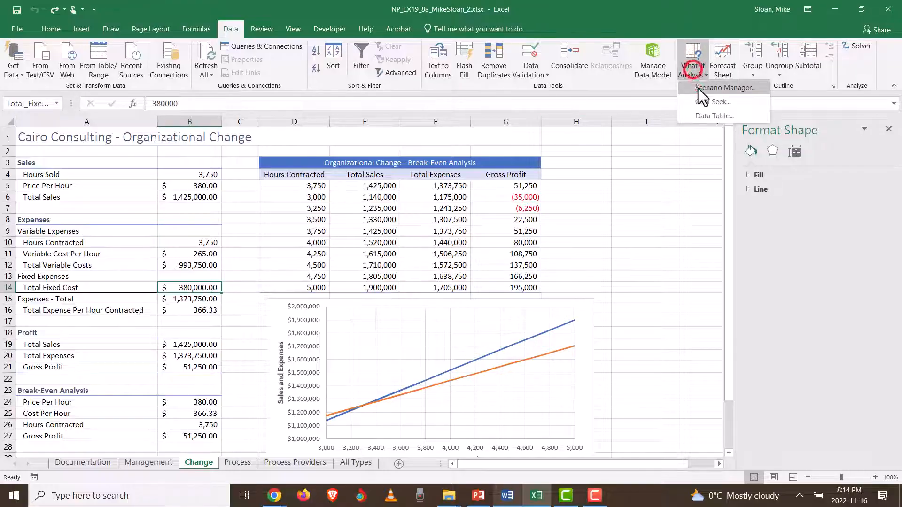
click(698, 88)
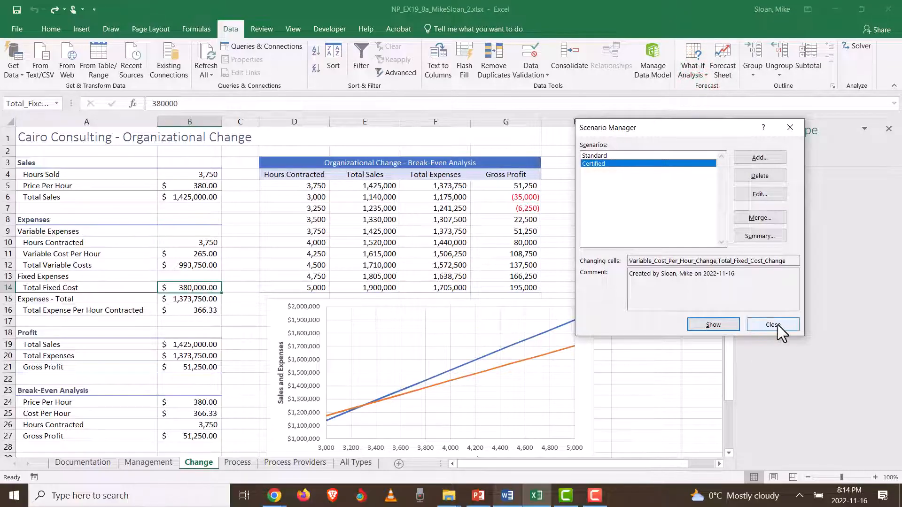
click(619, 156)
click(608, 163)
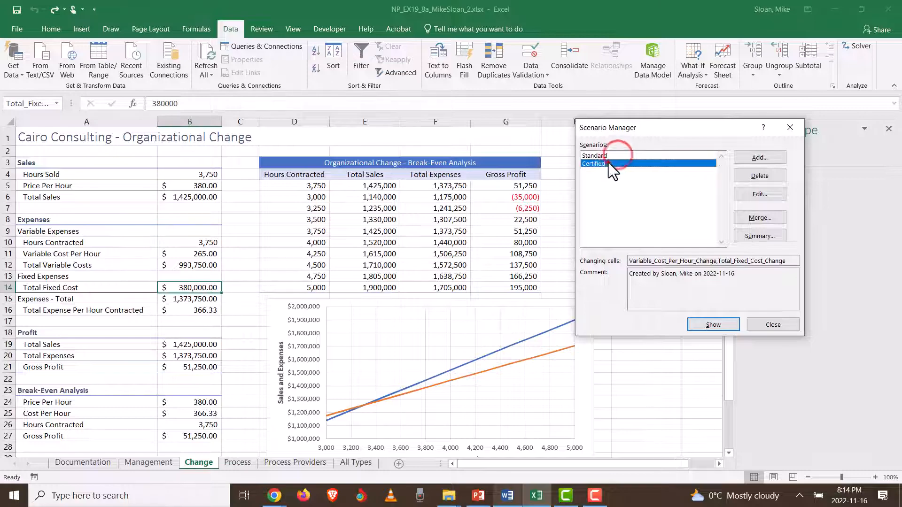
click(757, 196)
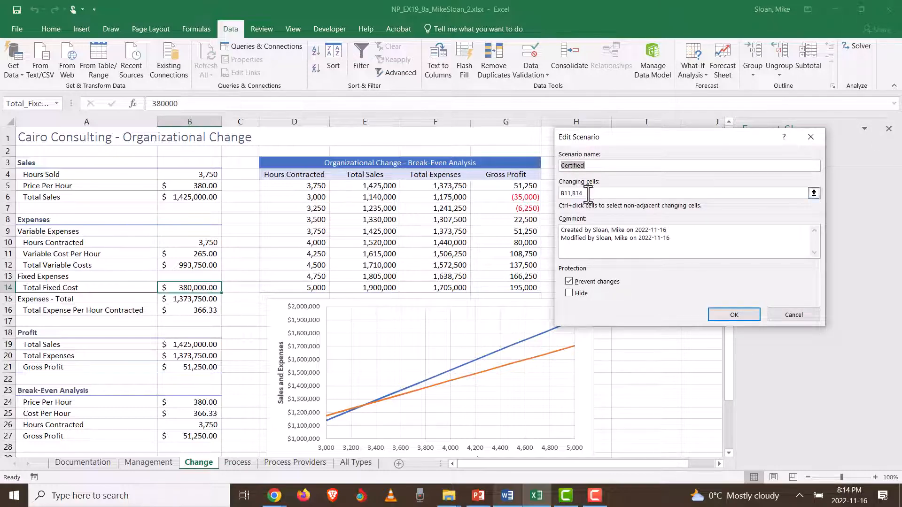
click(751, 314)
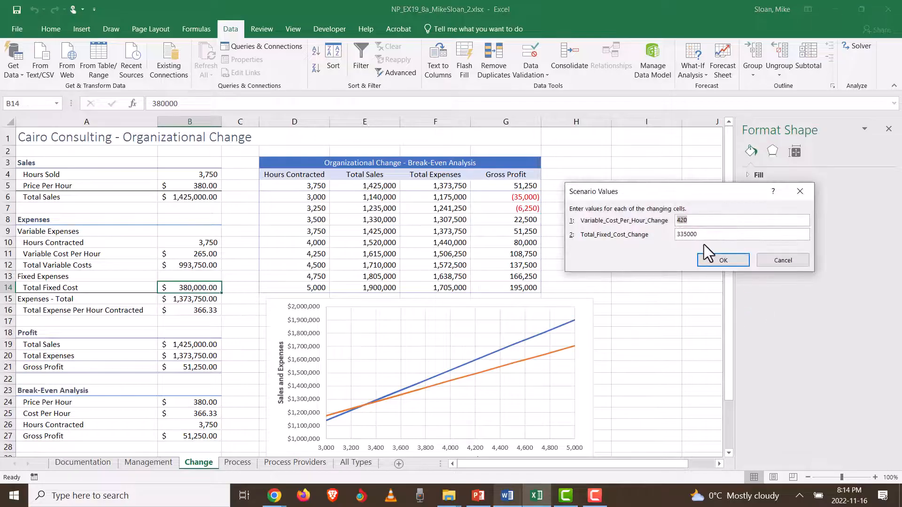
click(783, 260)
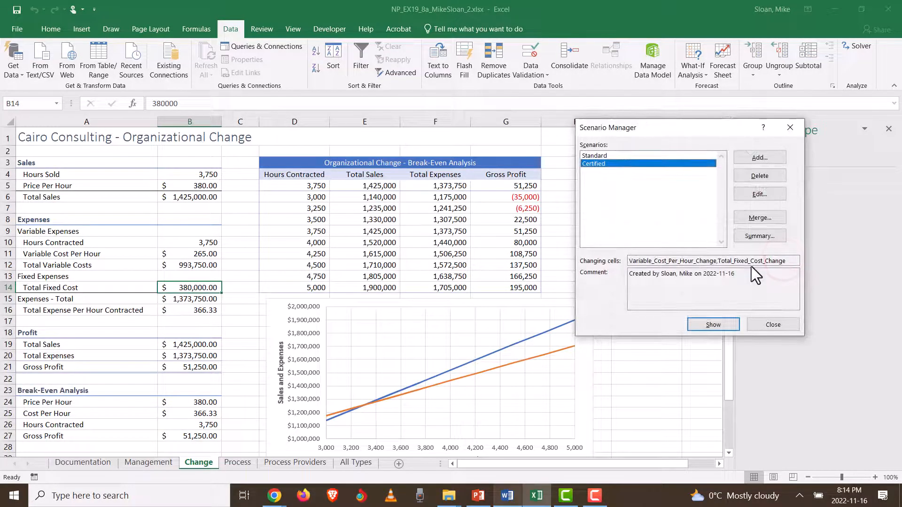
click(774, 325)
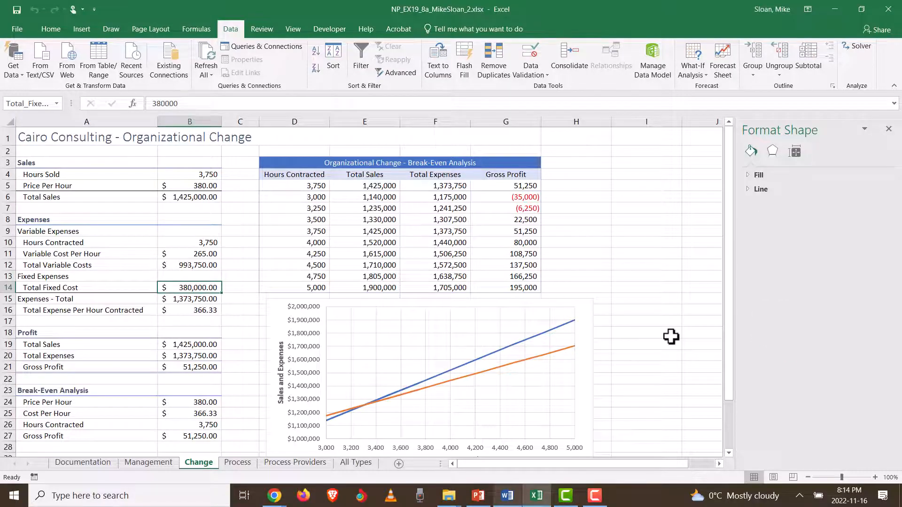
- Read instructions 7 and 8 in the Word document about the Process worksheet's scatter chart, and return to the Excel workbook
mouse_move(517, 364)
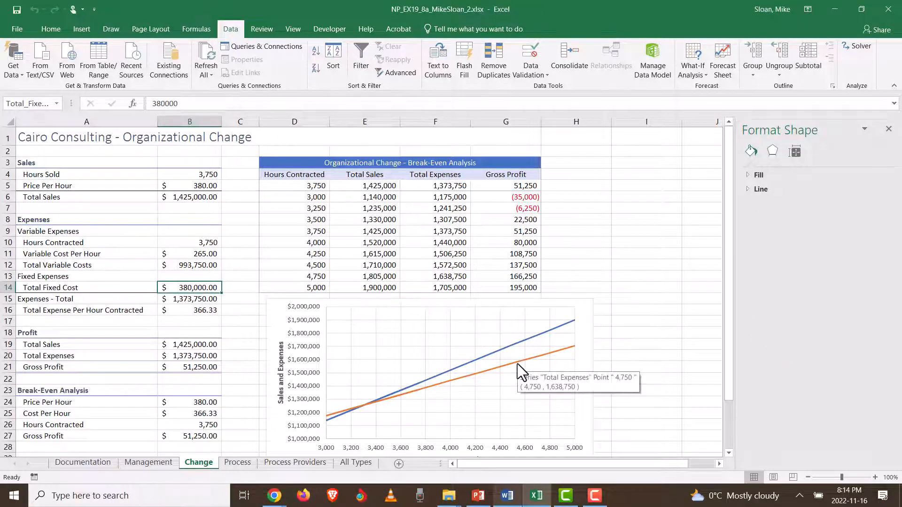
click(507, 496)
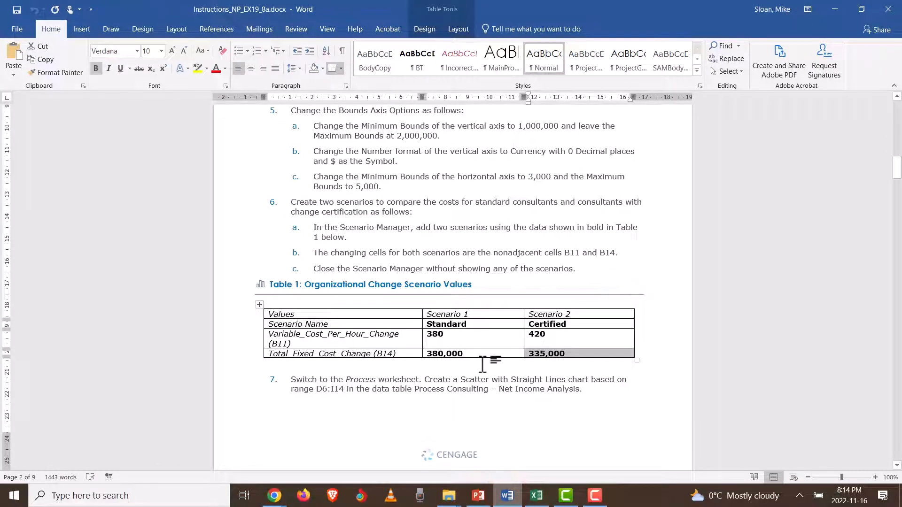
scroll(483, 364, down, 5)
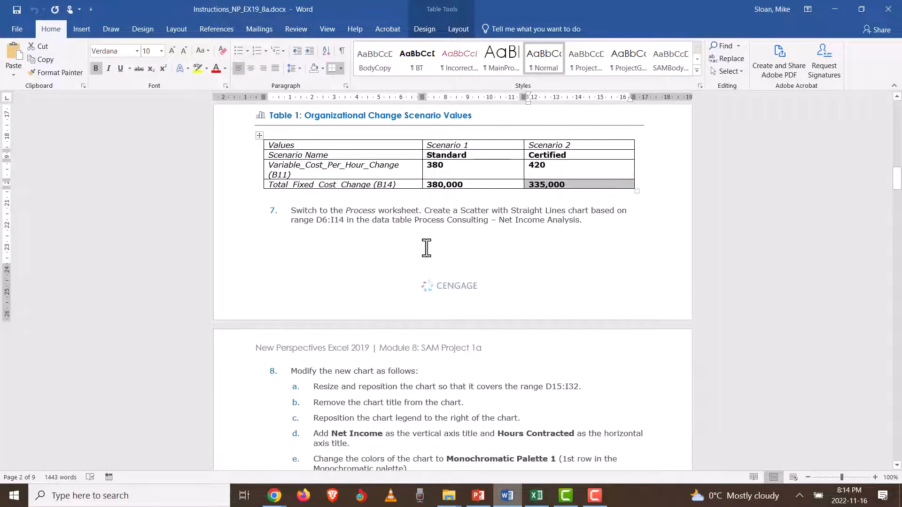
click(296, 210)
scroll(327, 237, down, 2)
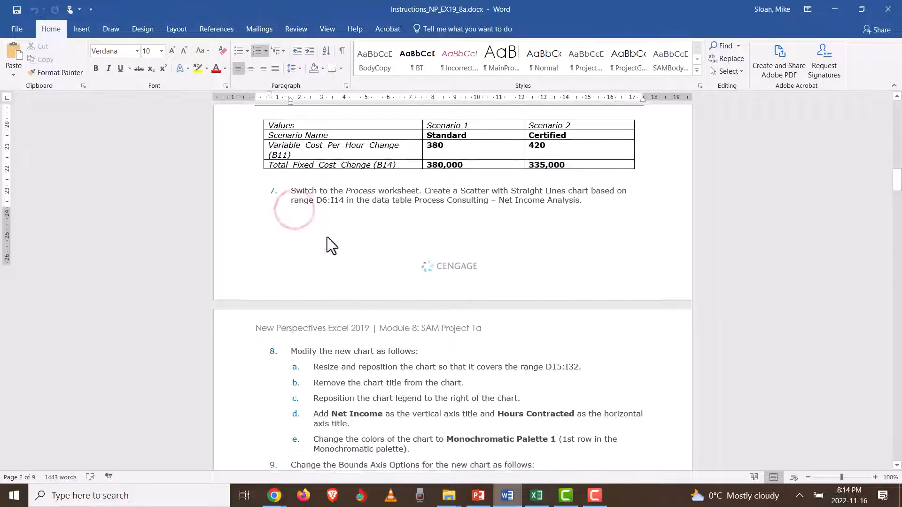
key(alt+Tab)
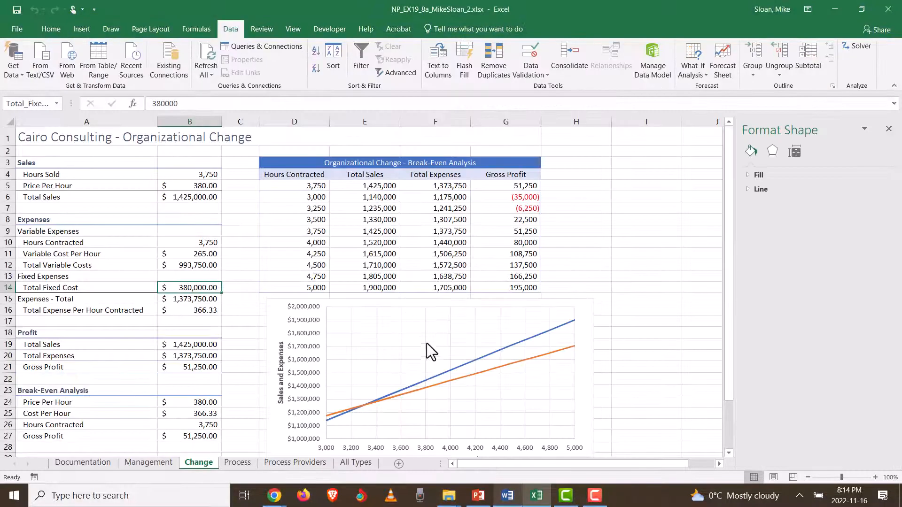
- Save the workbook and open the Process worksheet, checking instruction 7 in the Word document before returning to Excel
key(ctrl+s)
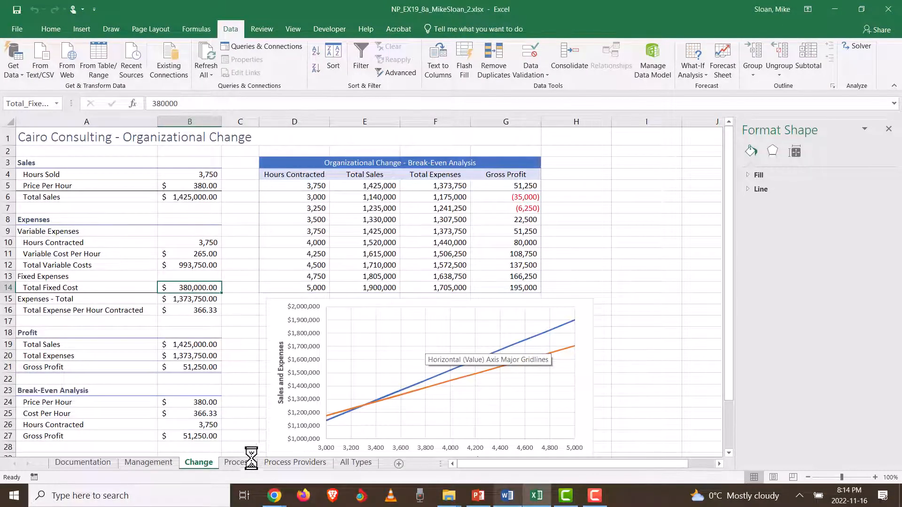
click(244, 461)
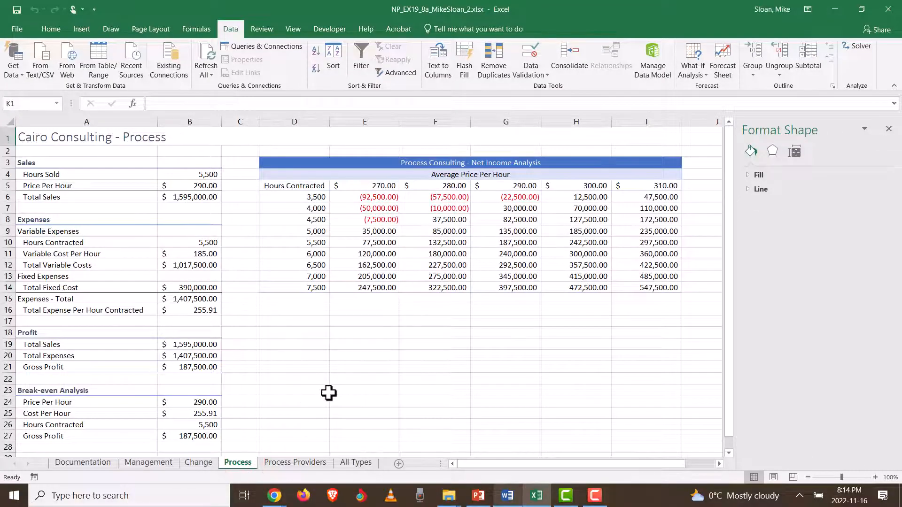
key(alt+Tab)
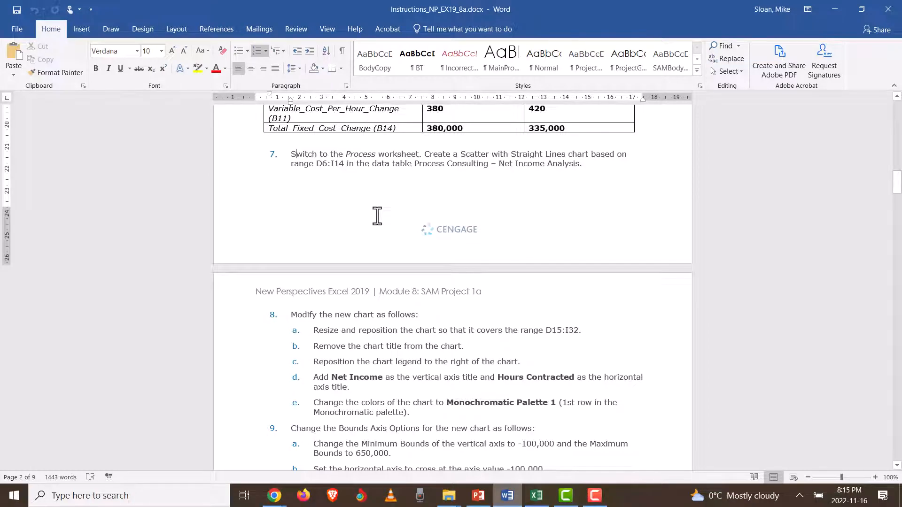
key(alt+Tab)
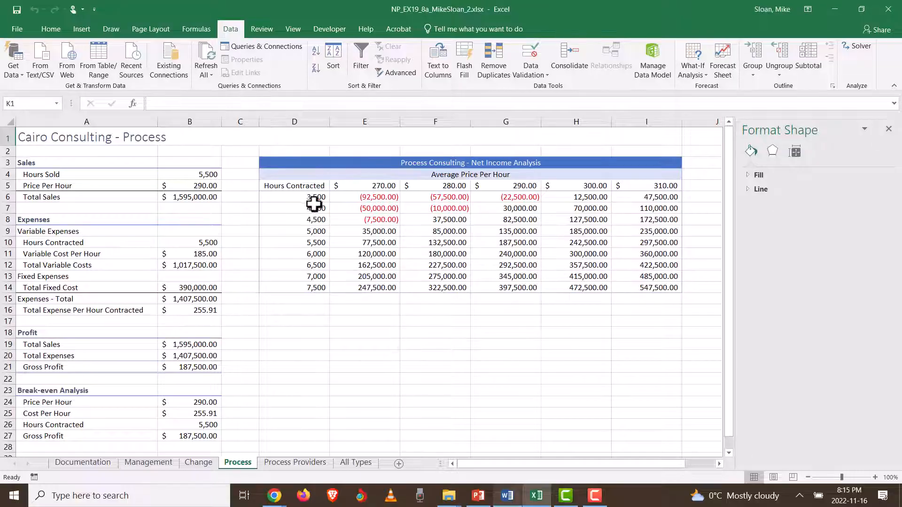
- Examine the Net Income Analysis data table, including its price headings, hours column, result formulas and corner cell D5
drag(295, 197, 649, 282)
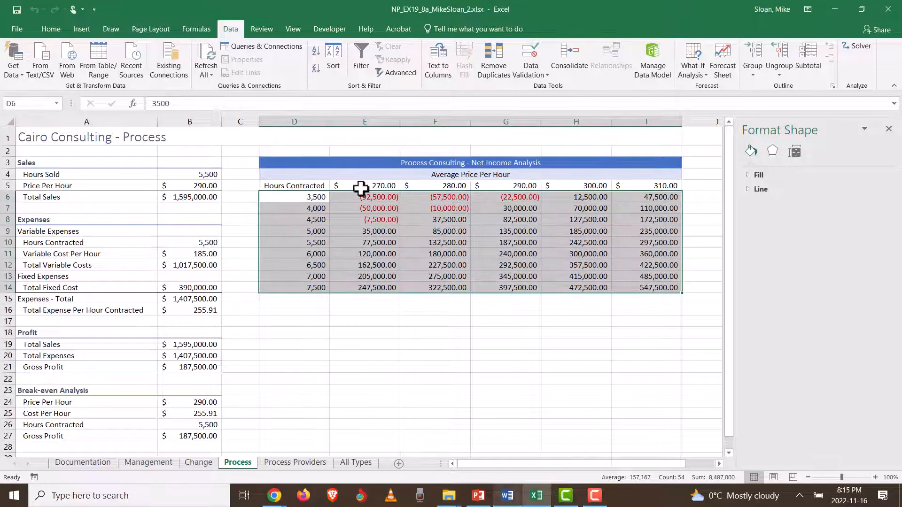
click(376, 243)
click(444, 243)
click(508, 242)
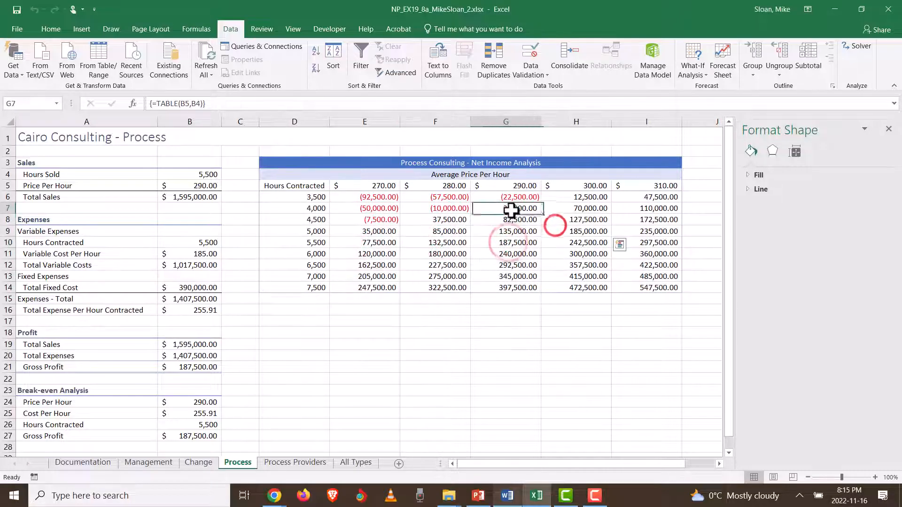
click(290, 187)
click(393, 240)
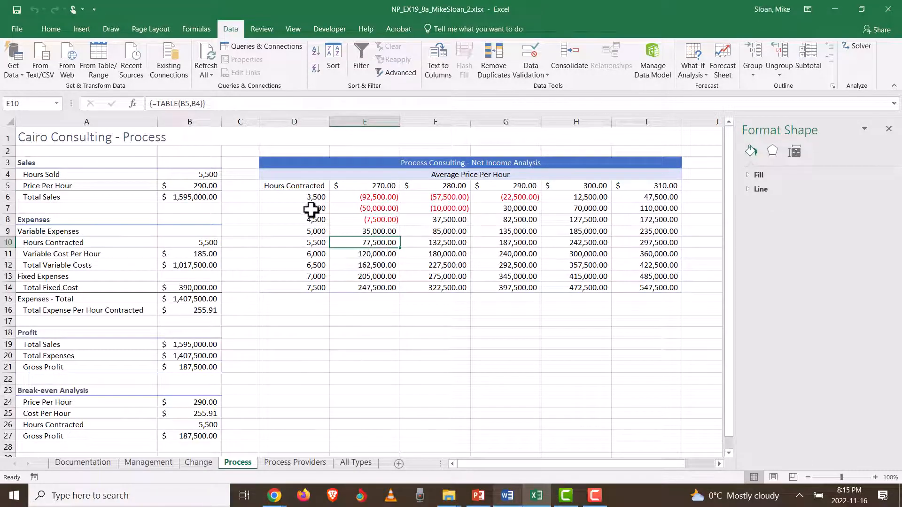
click(309, 187)
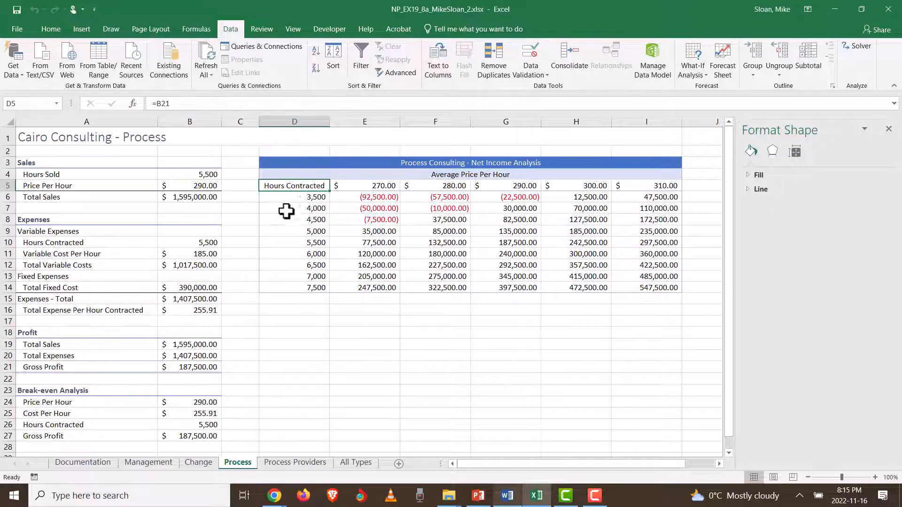
drag(288, 197, 631, 286)
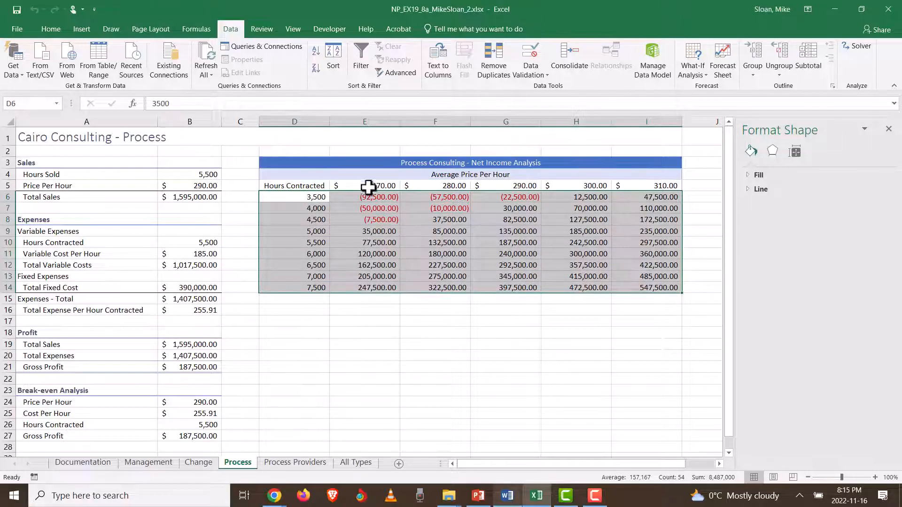
drag(353, 185, 635, 191)
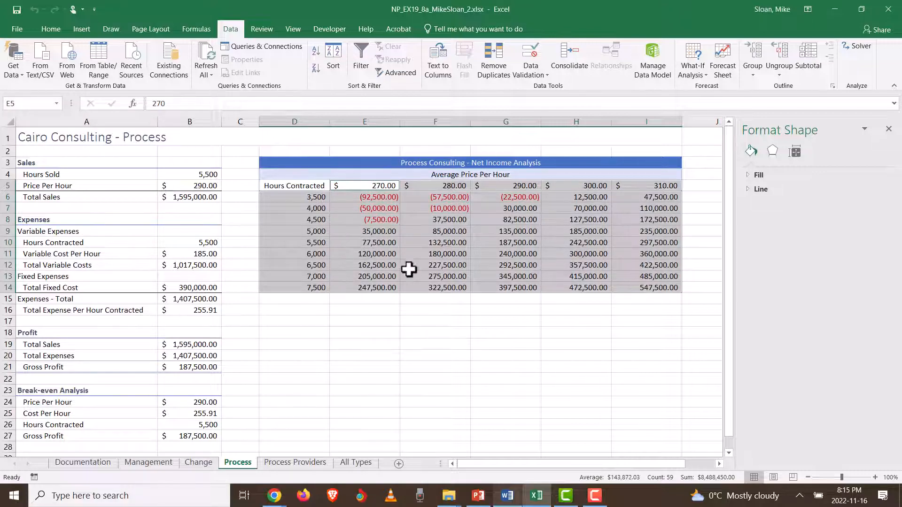
- Switch to the Word instructions and read the chart tasks in items 8 to 10, especially the series-name cells, before returning to Excel
click(508, 495)
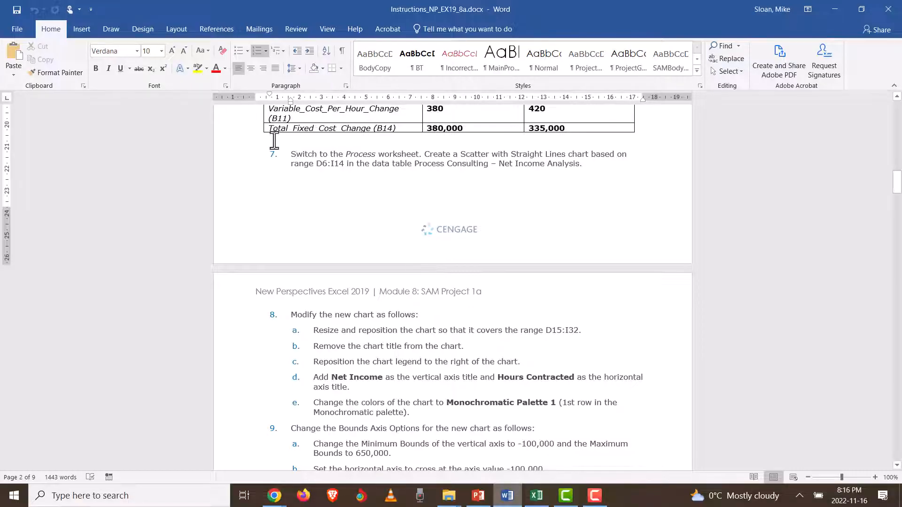
scroll(302, 178, down, 1)
scroll(302, 178, down, 5)
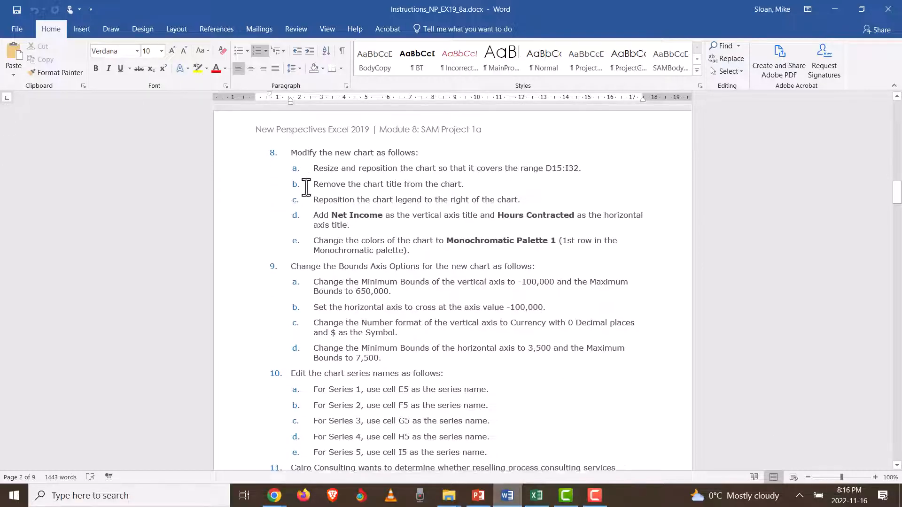
scroll(311, 197, down, 2)
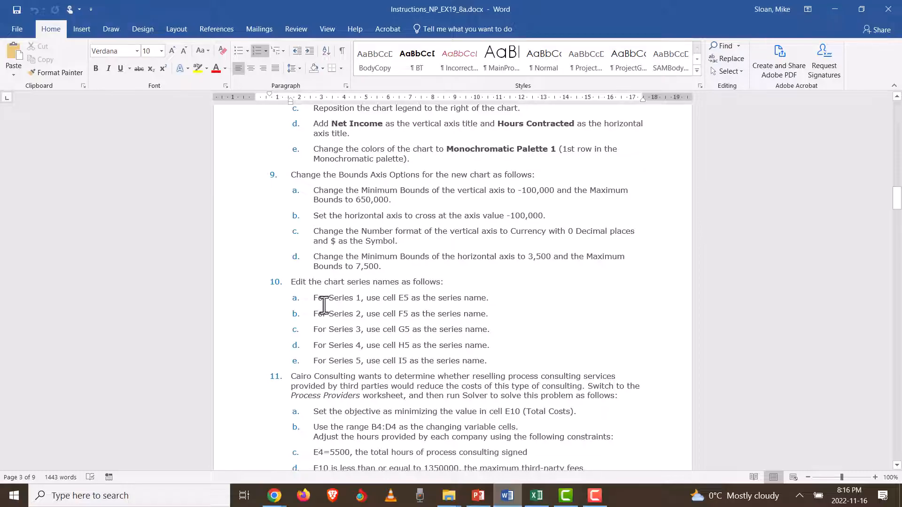
drag(313, 298, 496, 361)
key(alt+Tab)
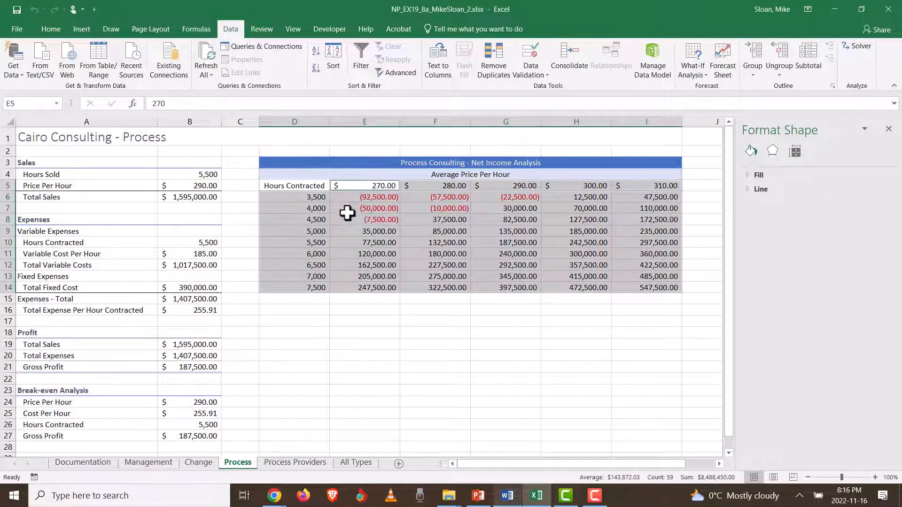
- Review the corner cell and price headings of the Net Income Analysis table, and select the range D6:I14
click(325, 197)
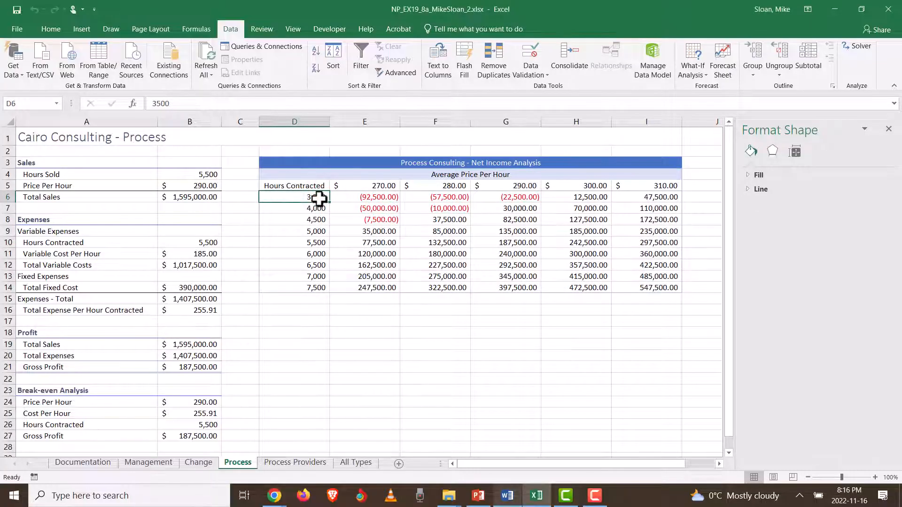
drag(324, 199, 679, 287)
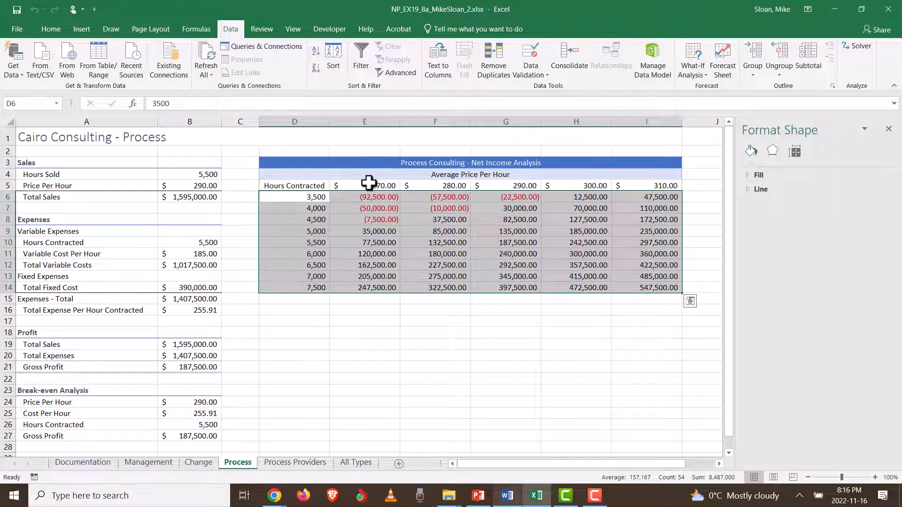
click(295, 185)
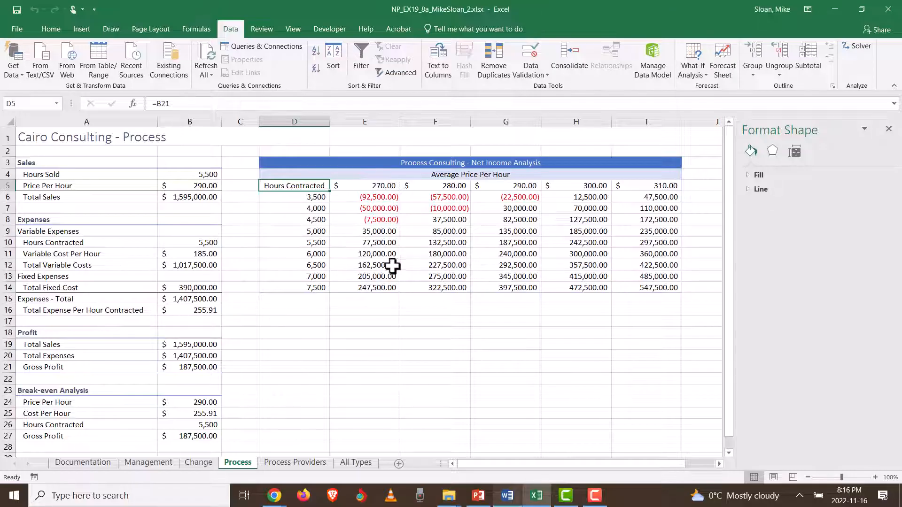
drag(377, 183, 625, 195)
click(288, 197)
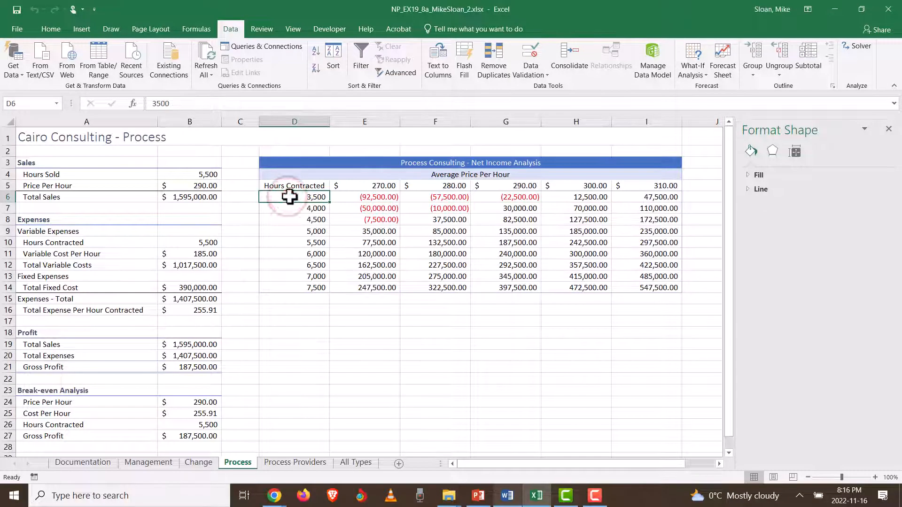
drag(289, 197, 641, 286)
- Switch to the Word instructions and reread item 7 for the required chart type and source range, then return to Excel
key(alt+Tab)
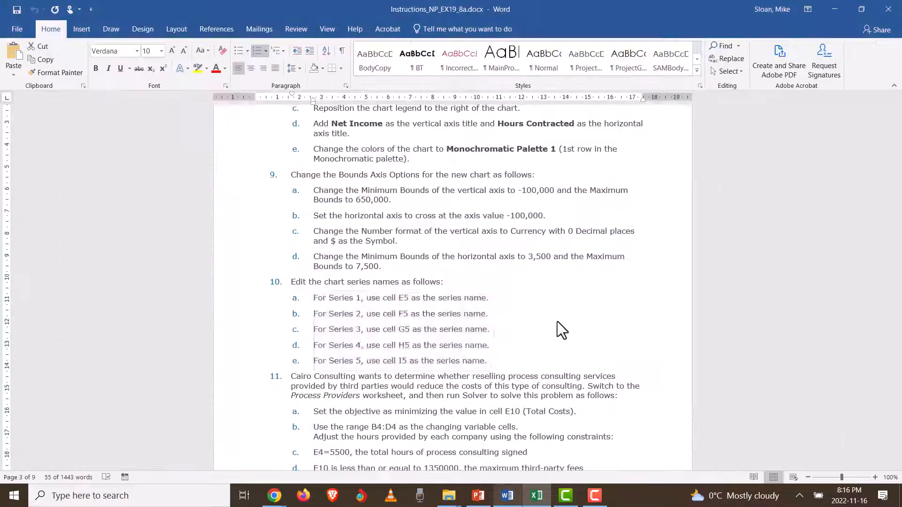
scroll(544, 328, up, 4)
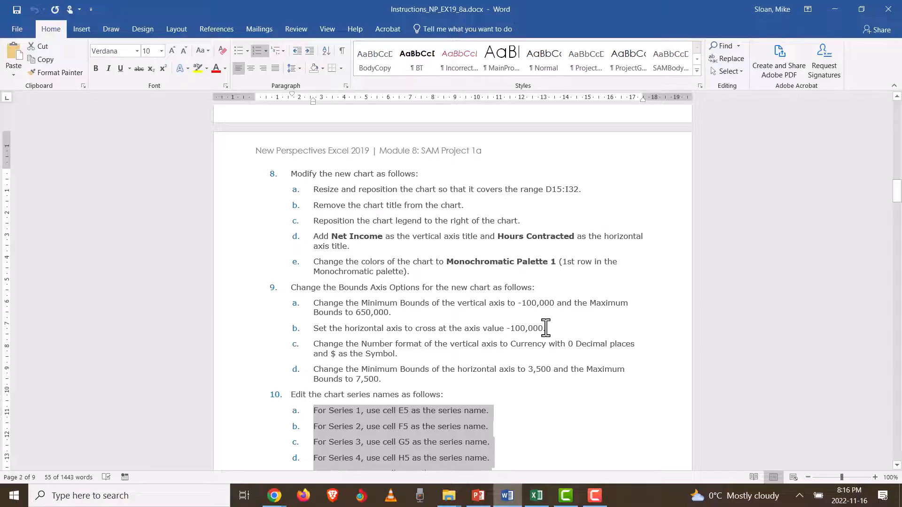
key(alt+Tab)
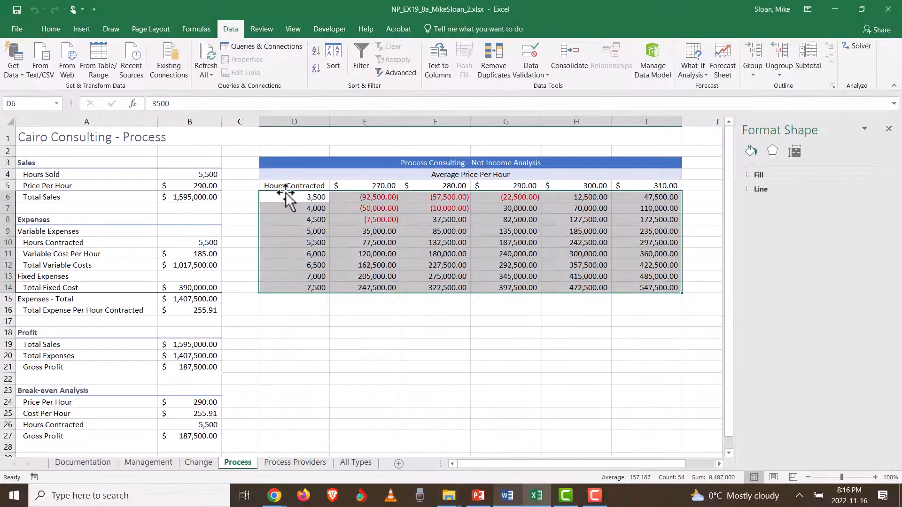
key(alt+Tab)
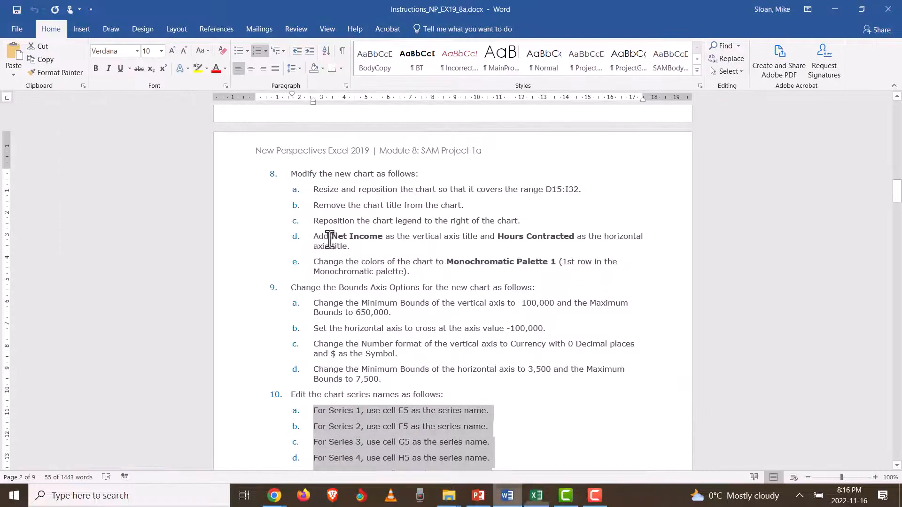
scroll(331, 240, up, 10)
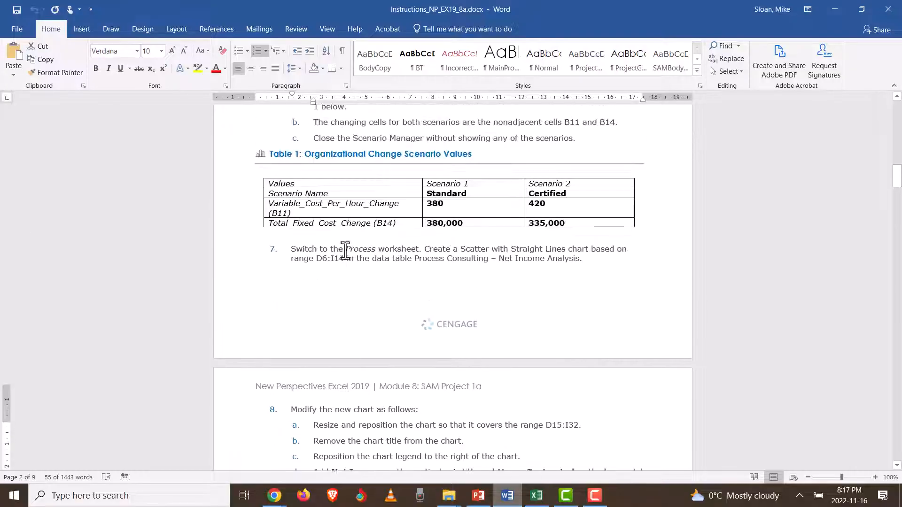
scroll(355, 266, up, 1)
scroll(411, 338, down, 2)
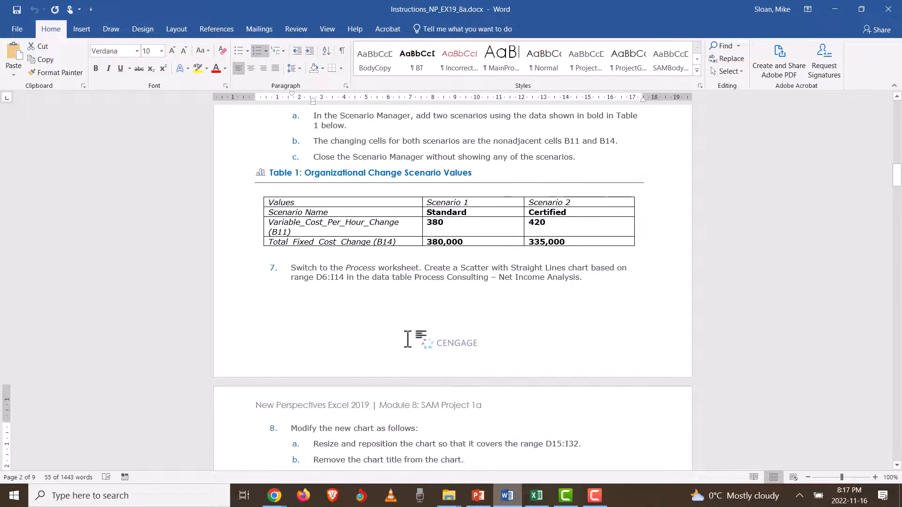
click(326, 277)
key(alt+Tab)
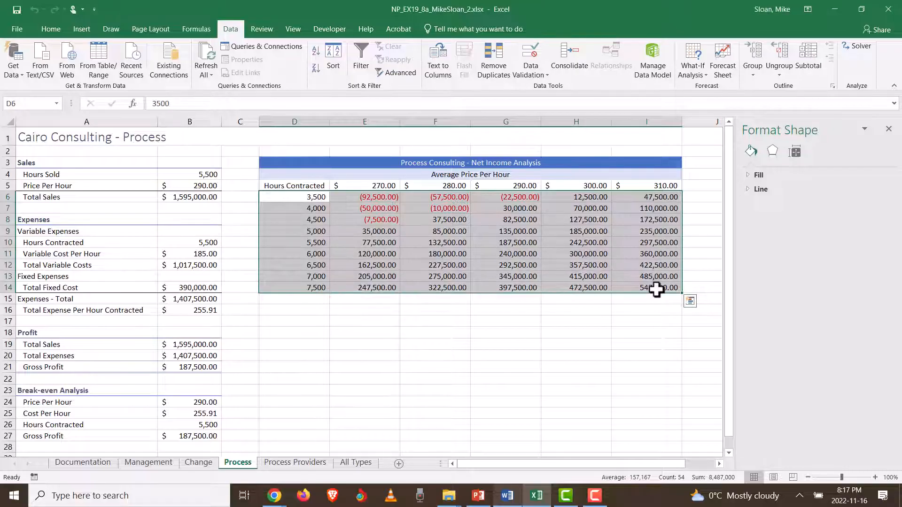
- Insert a Scatter with Straight Lines chart based on the selected range D6:I14
click(81, 29)
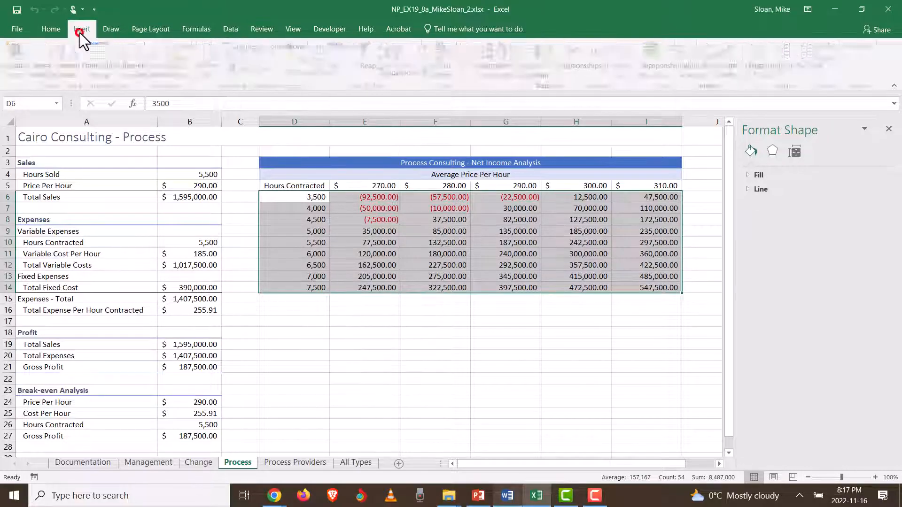
click(454, 71)
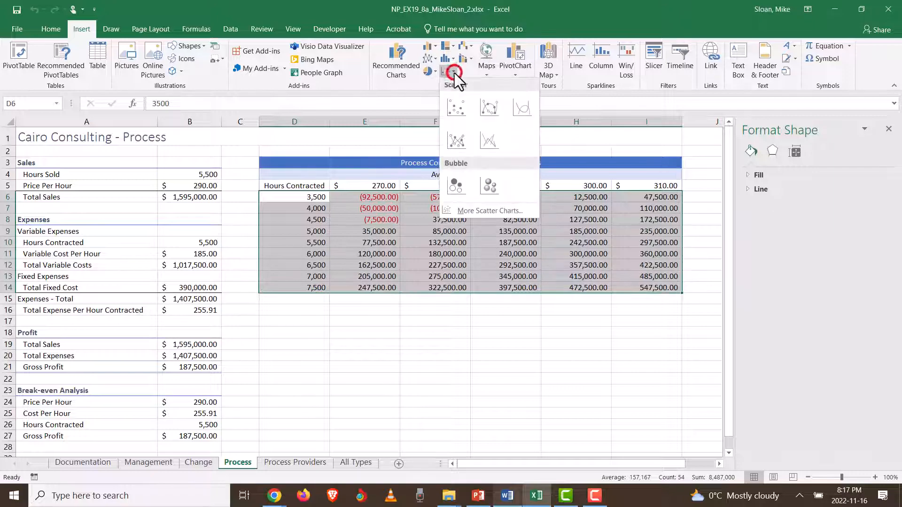
click(490, 140)
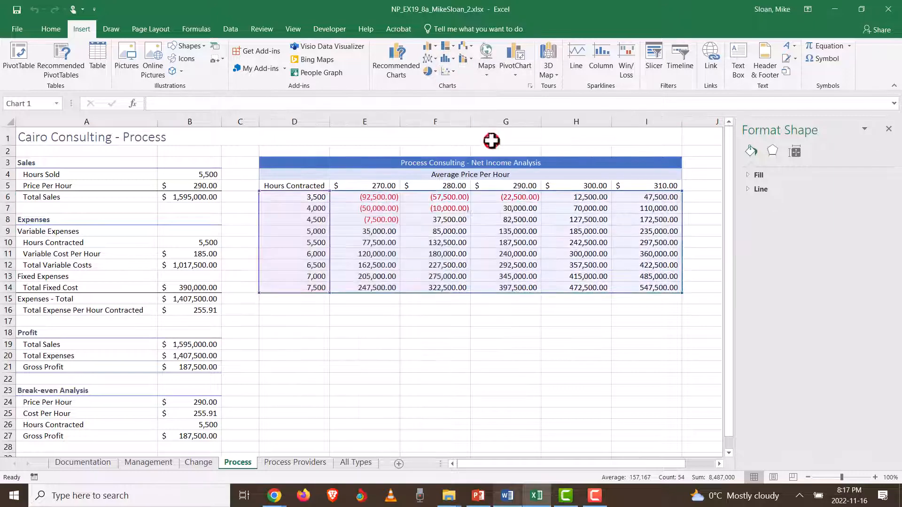
- Move the new chart below the data table and resize it to cover the range D15:I32, checking the range in the Word instructions
drag(494, 363, 540, 413)
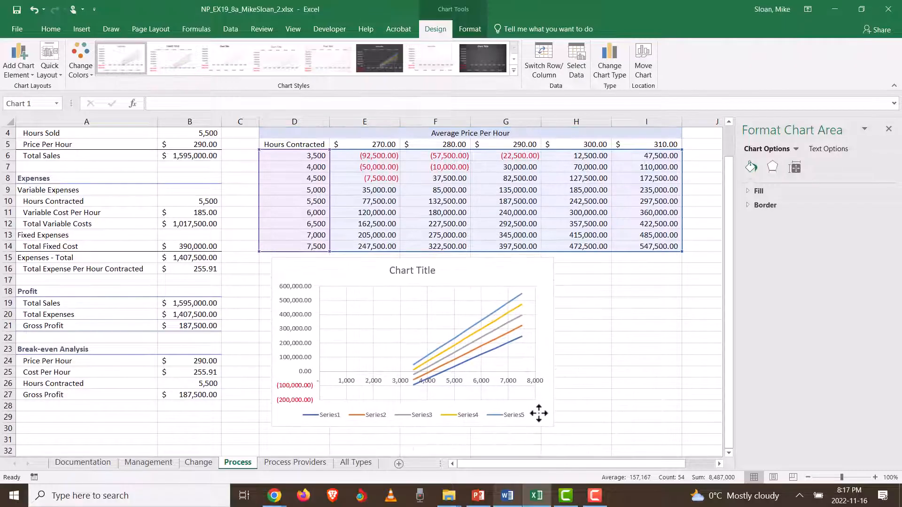
scroll(672, 376, down, 2)
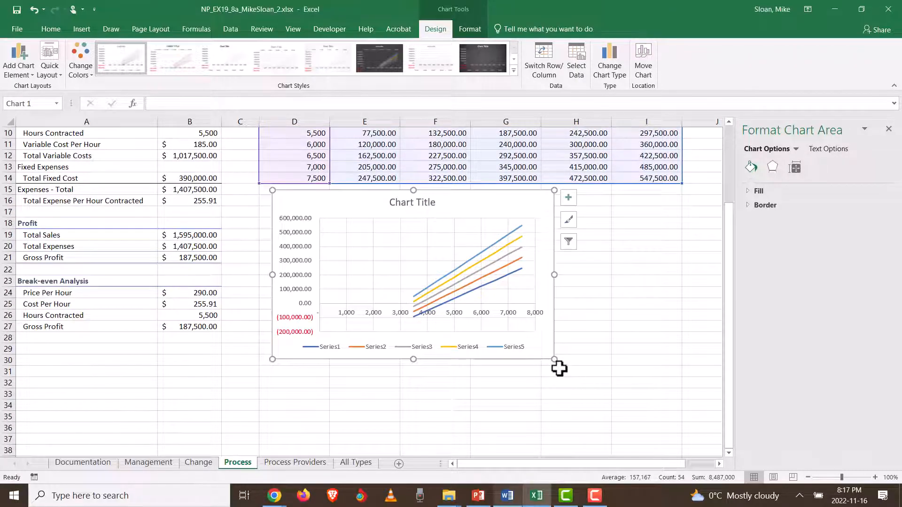
key(alt+Tab)
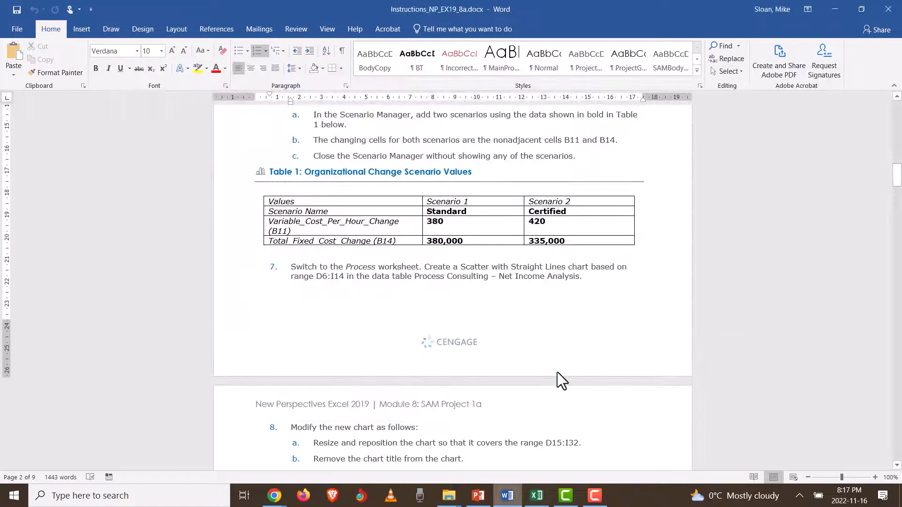
key(alt+Tab)
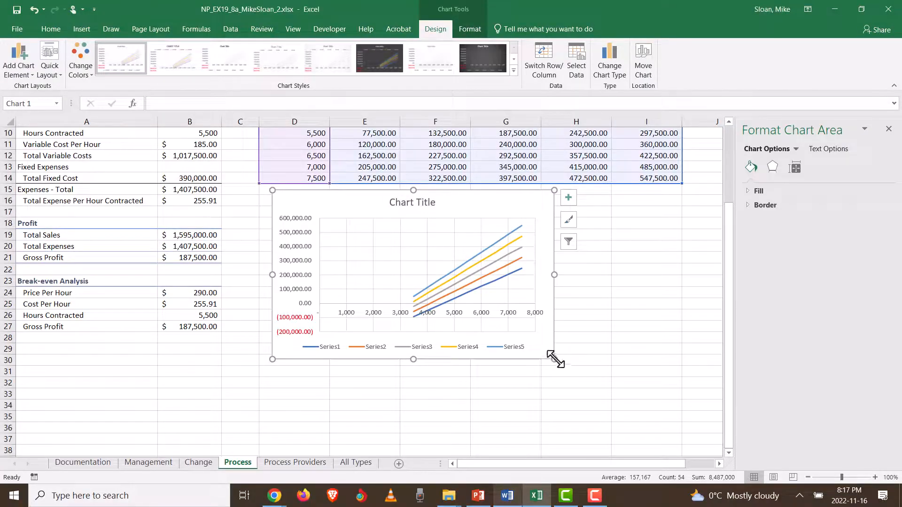
drag(556, 360, 664, 383)
click(10, 384)
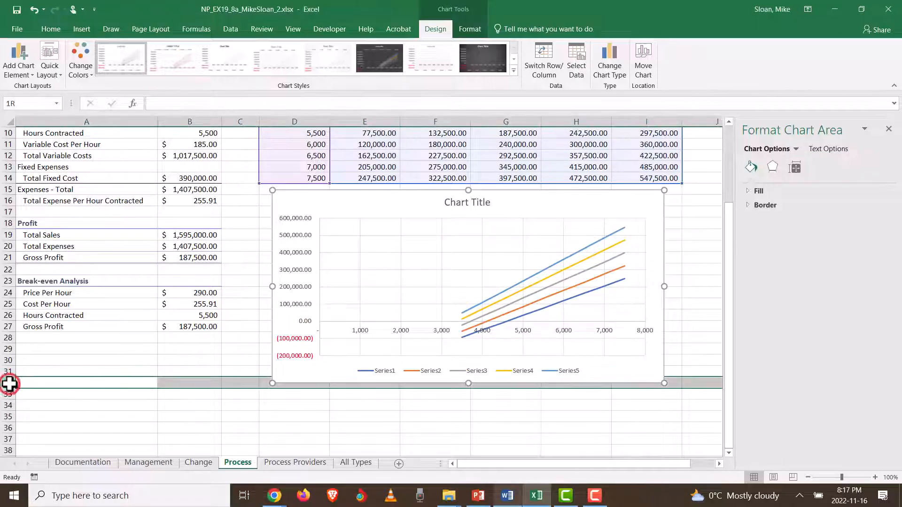
click(4, 188)
- Switch to the Word instructions and read item 8b about the chart title
key(alt+Tab)
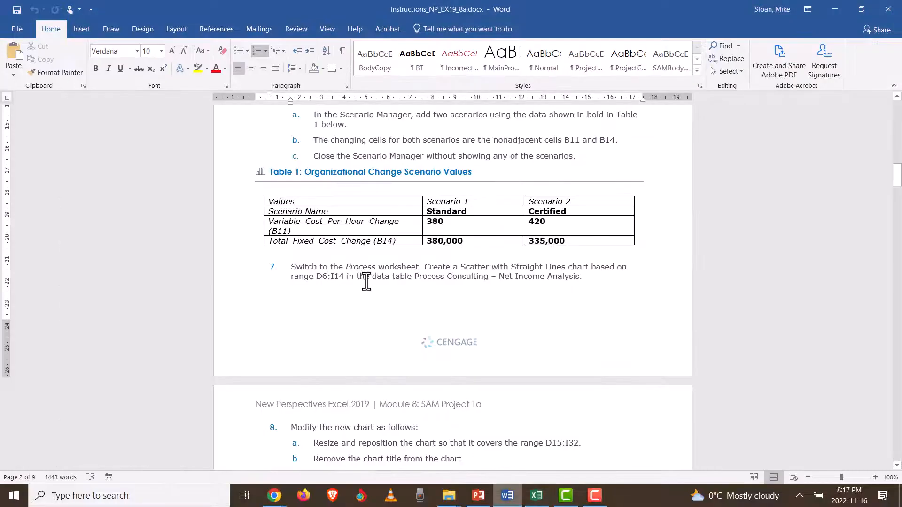
scroll(399, 291, down, 3)
drag(312, 373, 483, 371)
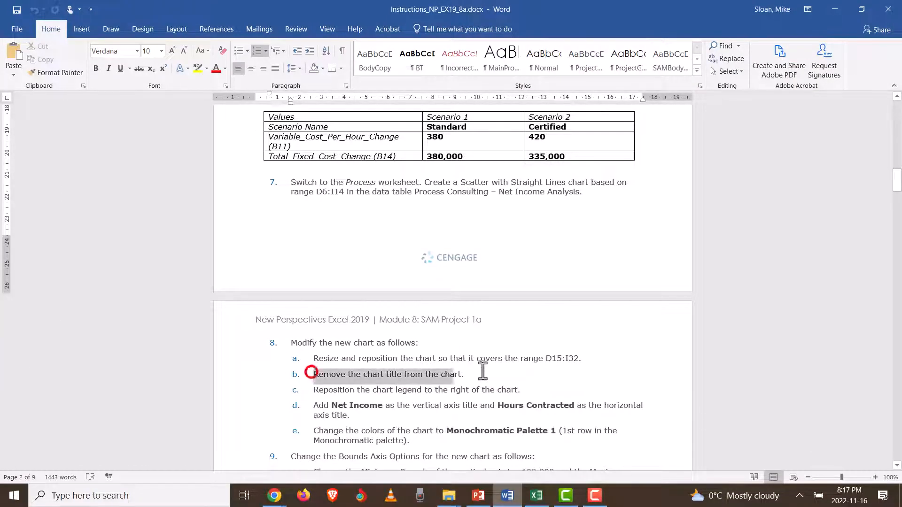
- Switch back to Excel and delete the chart title from the scatter chart
key(alt+Tab)
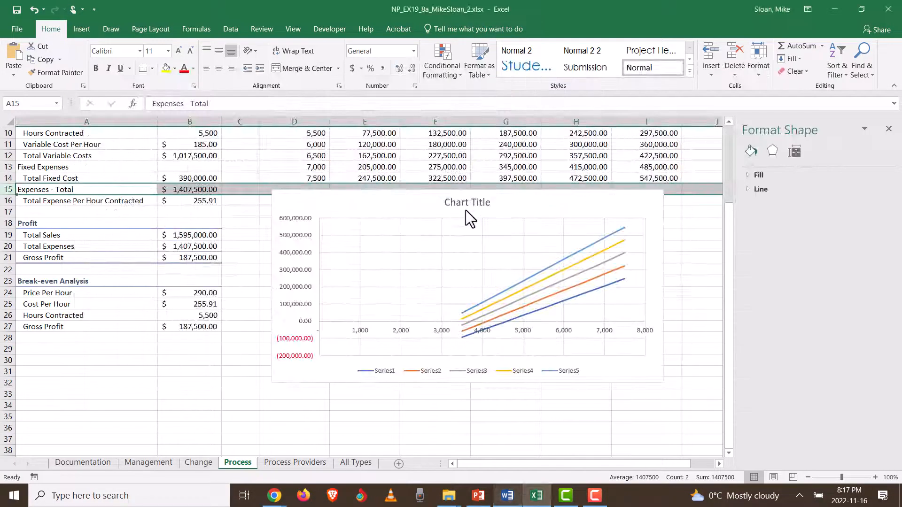
click(466, 209)
click(468, 209)
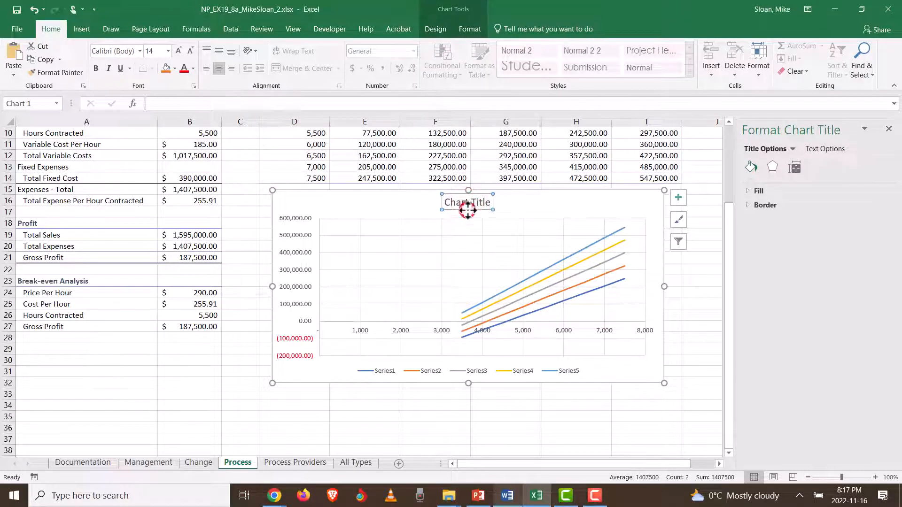
key(Delete)
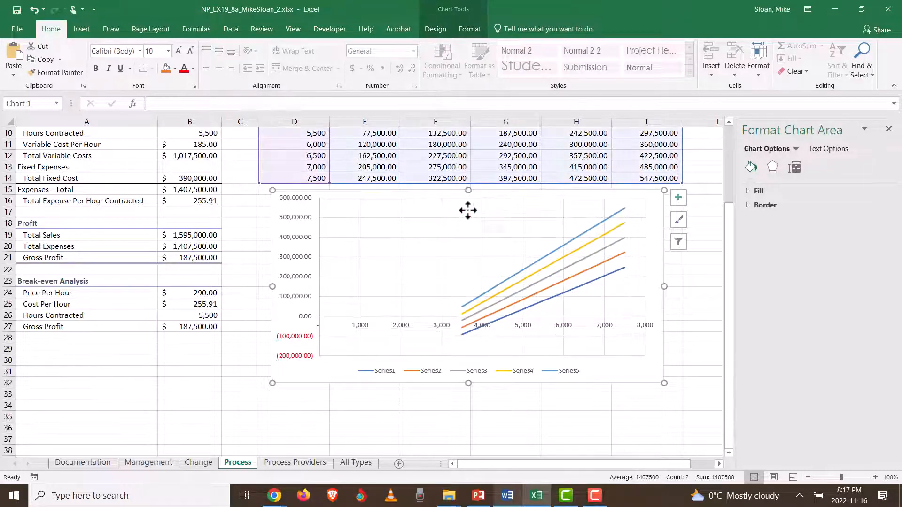
- Switch to the Word instructions and read item 8c about the chart legend's position
key(alt+Tab)
scroll(348, 359, down, 3)
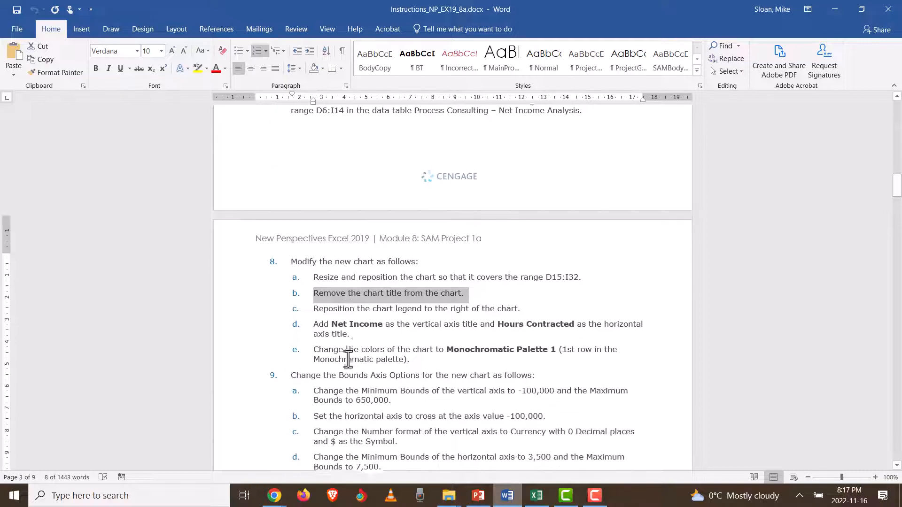
click(368, 330)
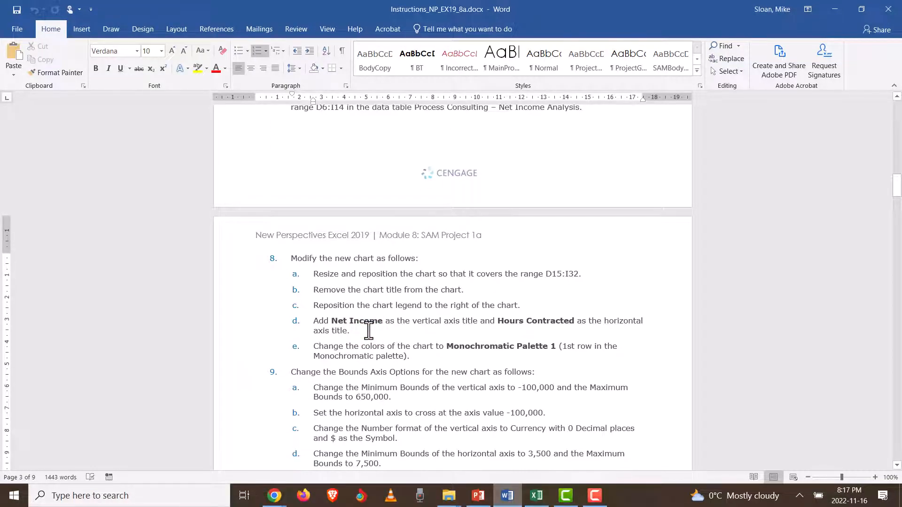
drag(314, 305, 529, 306)
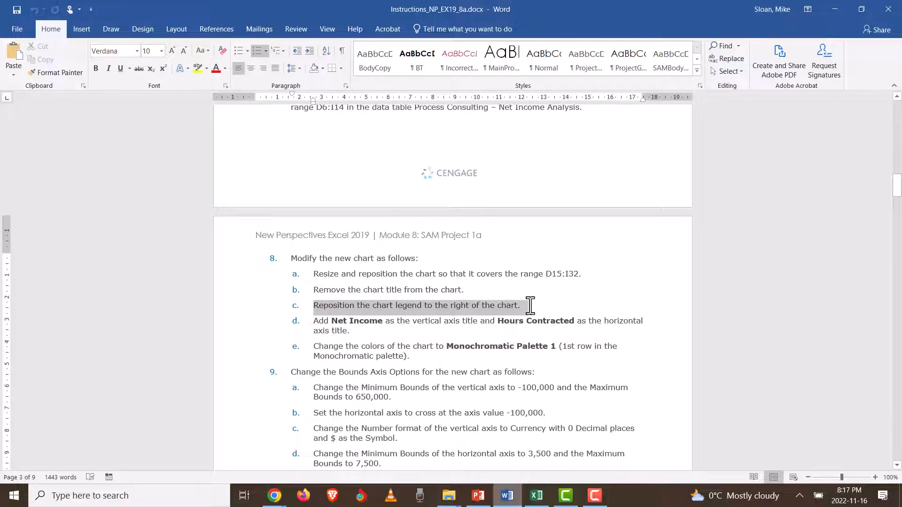
click(377, 309)
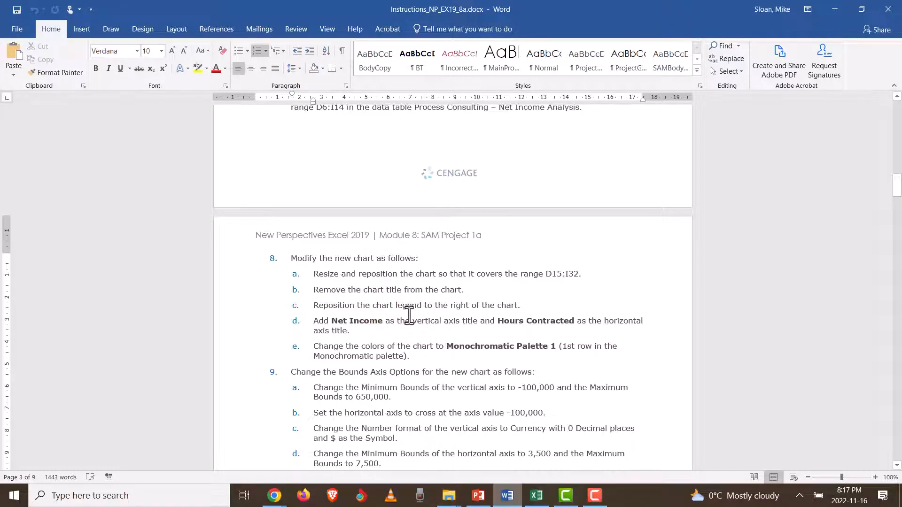
- Return to Excel and reposition the chart legend to the right of the chart
key(alt+Tab)
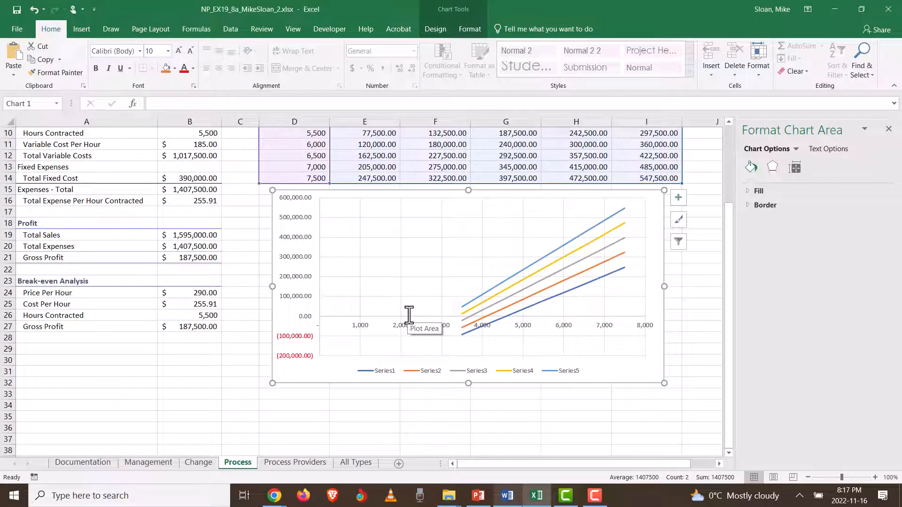
click(462, 369)
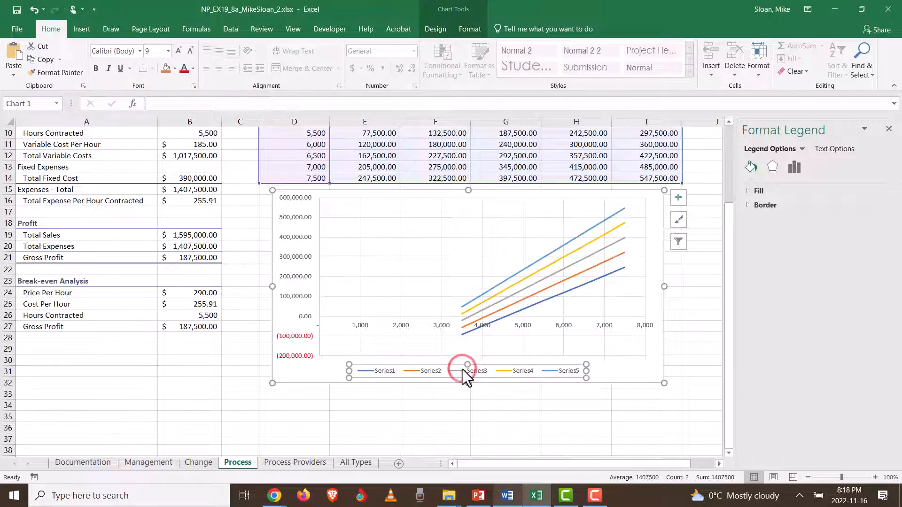
click(436, 29)
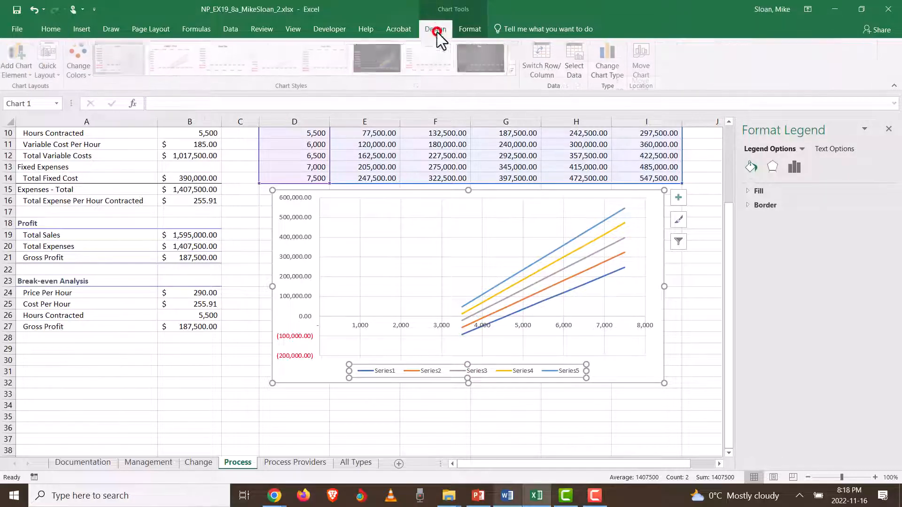
click(16, 65)
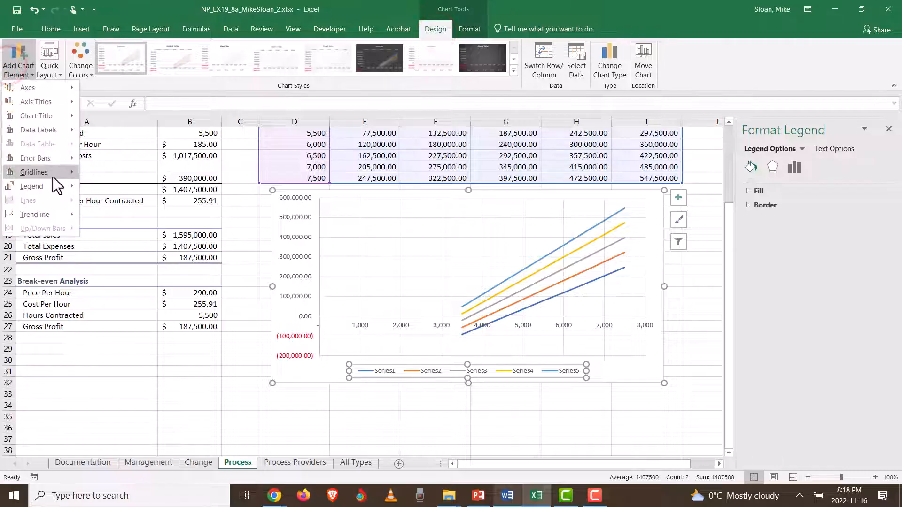
mouse_move(57, 187)
click(107, 217)
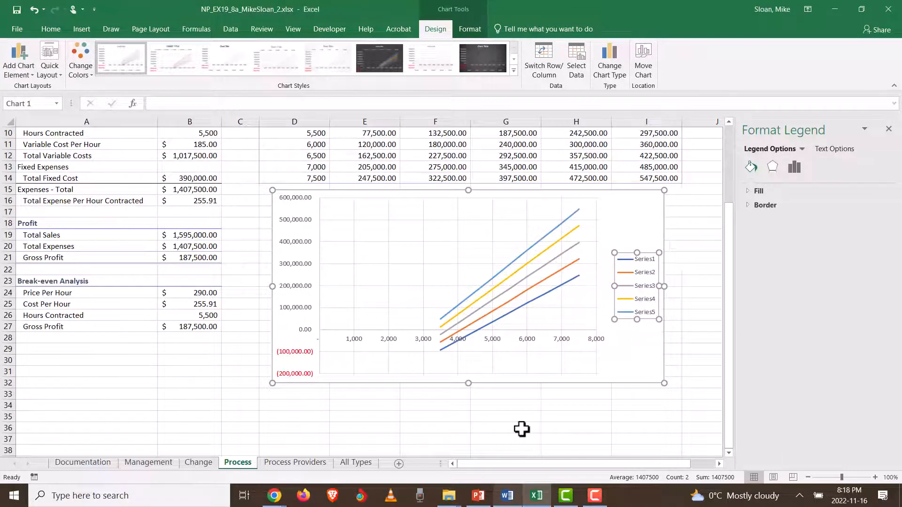
key(alt+Tab)
key(alt+Tab)
mouse_move(456, 332)
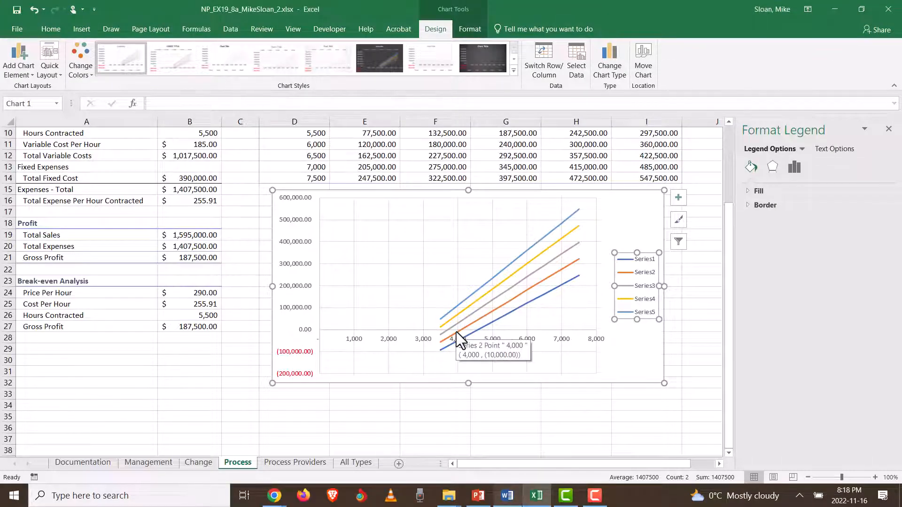
- Switch to the Word instructions and copy the vertical axis title text "Net Income" from item 8d
key(alt+Tab)
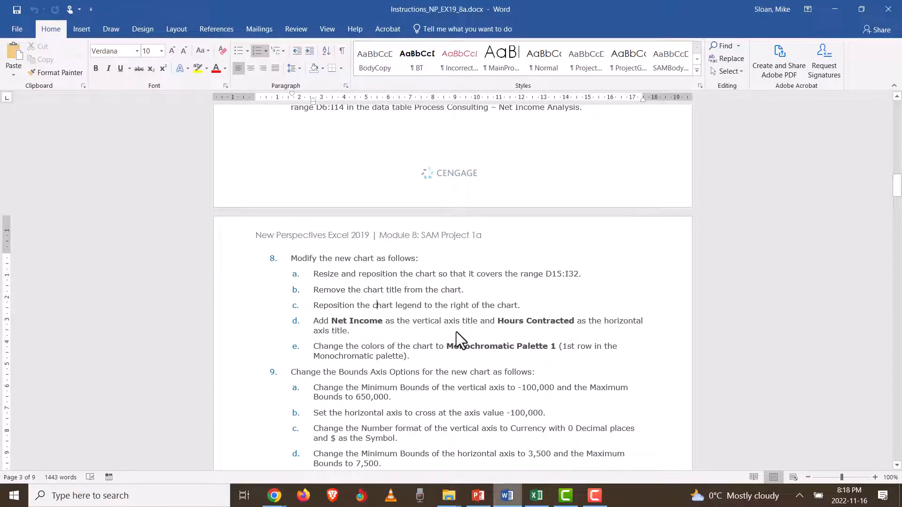
click(331, 320)
mouse_move(347, 323)
mouse_down()
mouse_move(383, 321)
mouse_move(333, 324)
mouse_up()
key(ctrl+c)
click(381, 322)
right_click(333, 325)
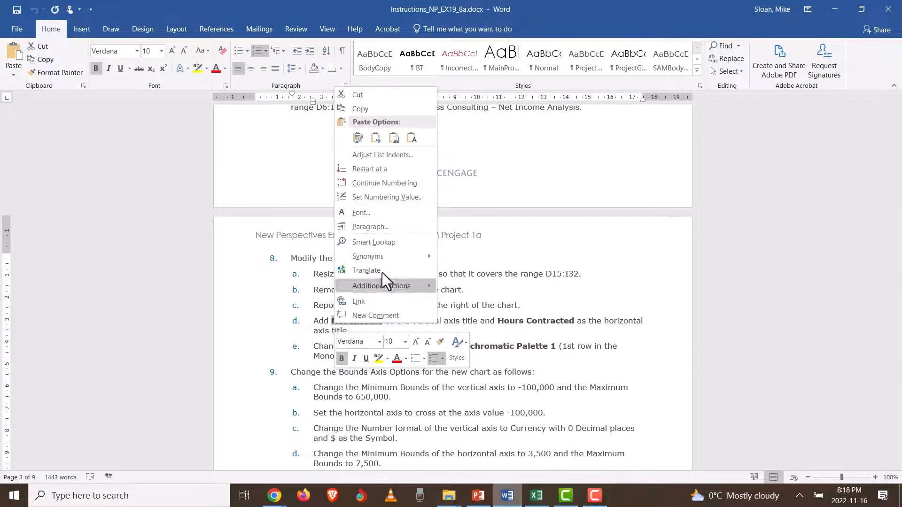
click(361, 109)
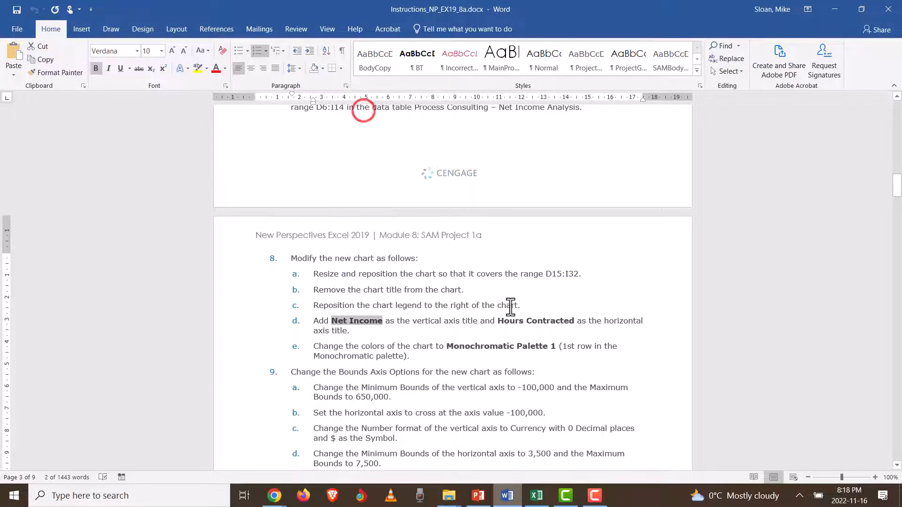
- Return to Excel and add primary horizontal and primary vertical axis titles to the chart
key(alt+Tab)
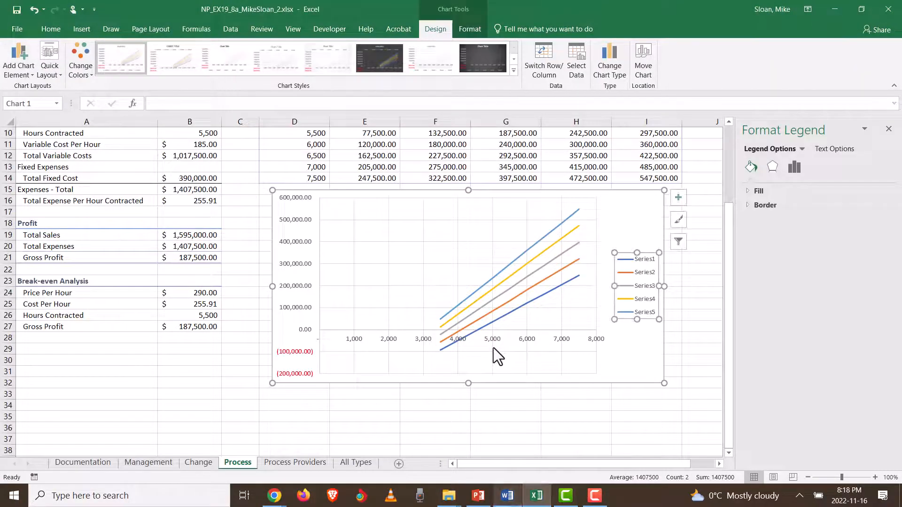
click(29, 70)
mouse_move(39, 105)
click(106, 110)
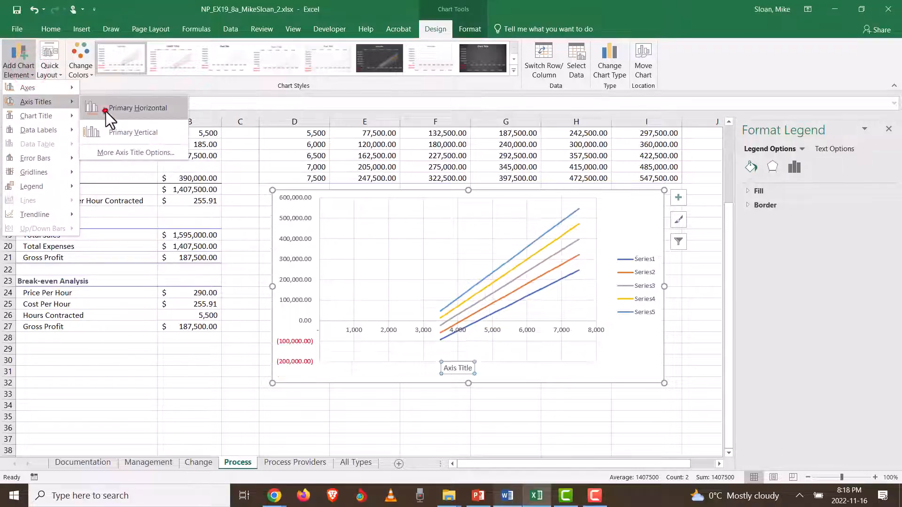
click(33, 74)
mouse_move(69, 102)
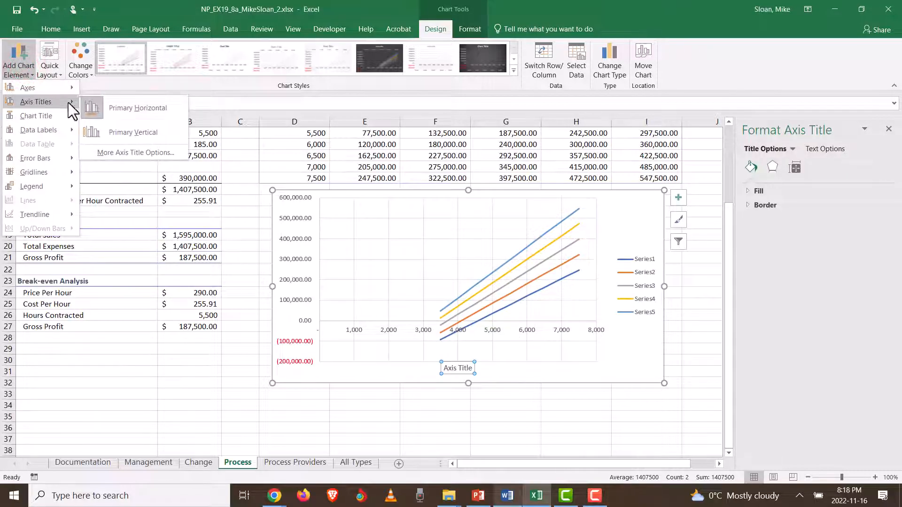
click(105, 126)
- Replace the vertical axis title's placeholder text with the copied text "Net Income"
click(289, 287)
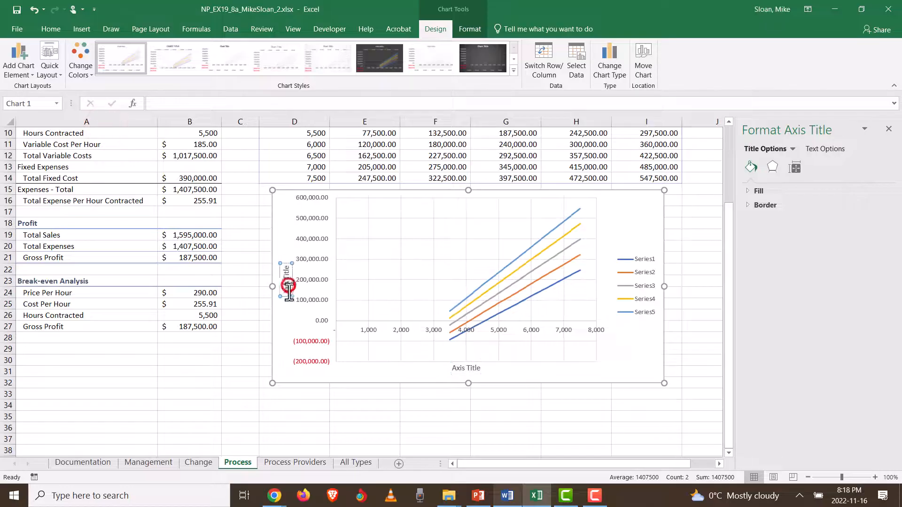
double_click(287, 288)
triple_click(287, 291)
key(ctrl+v)
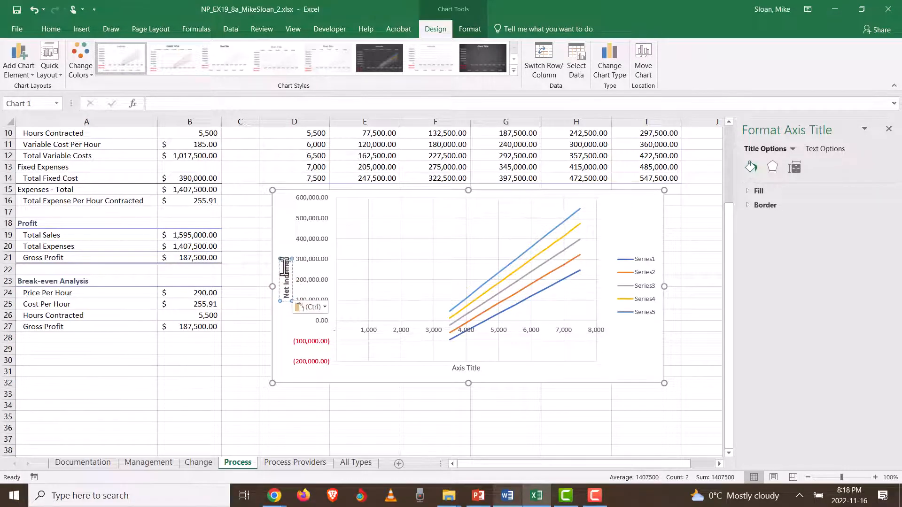
- Switch to the Word instructions and check the horizontal axis title text in item 8d
key(alt+Tab)
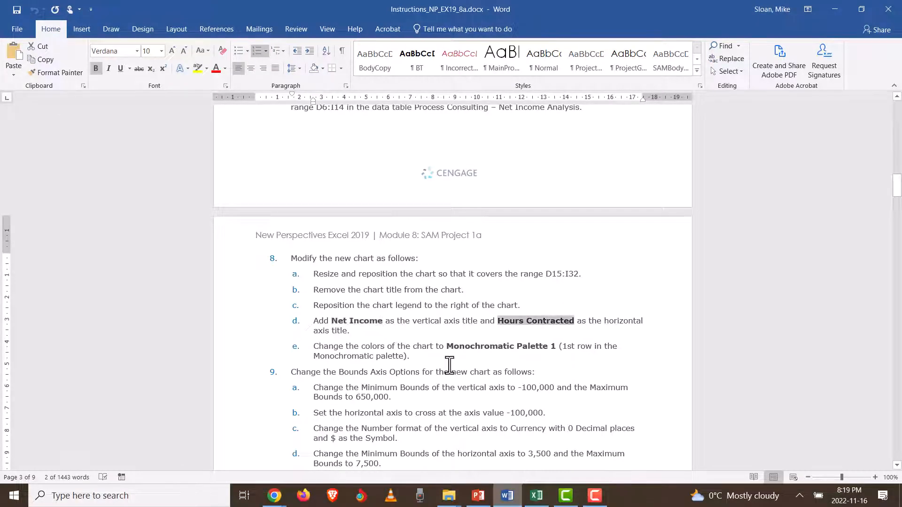
right_click(535, 314)
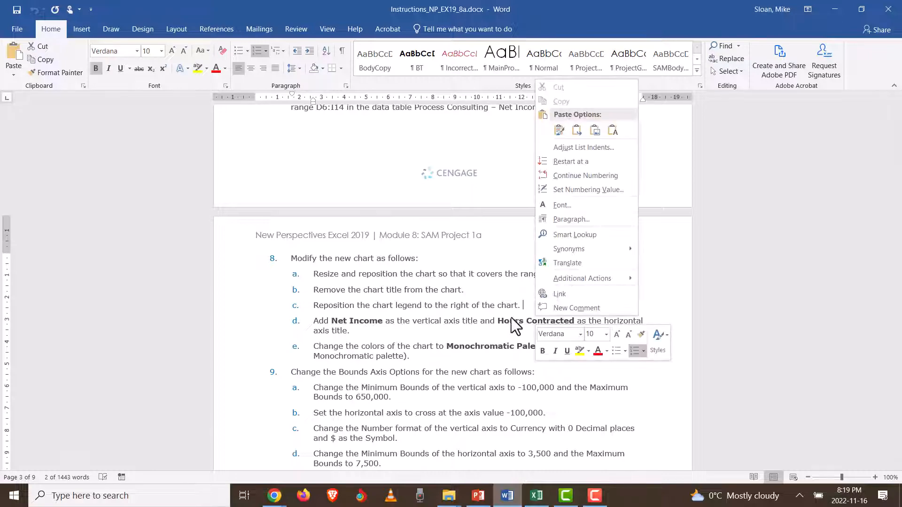
click(499, 324)
drag(498, 323, 576, 323)
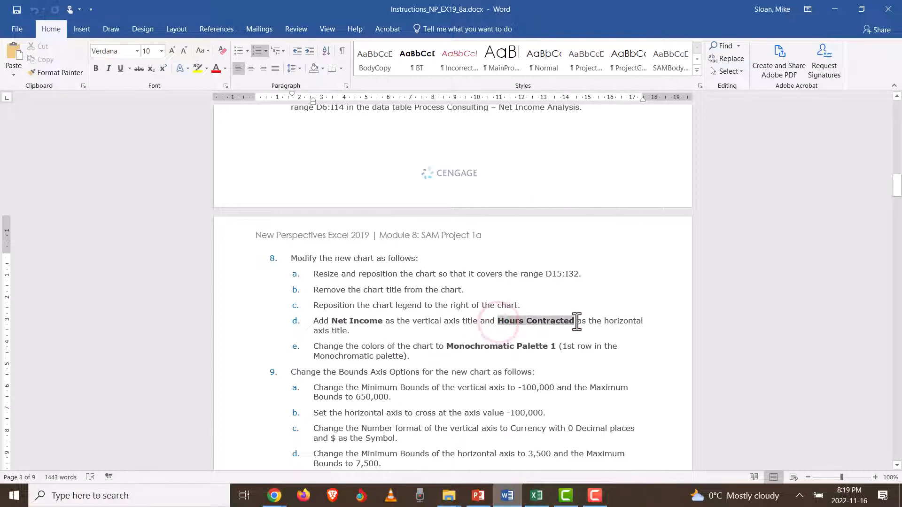
click(562, 324)
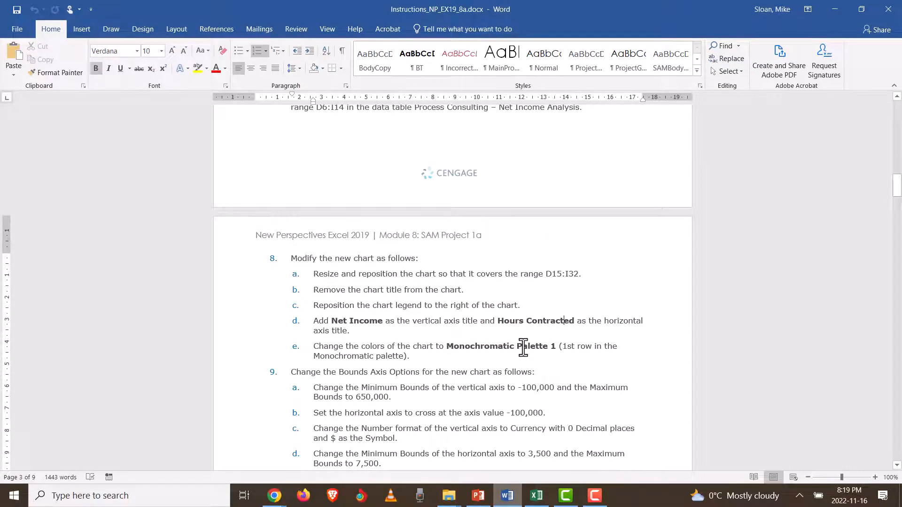
- Return to Excel and change the horizontal axis title to "Hours Contracted"
key(alt+Tab)
click(470, 369)
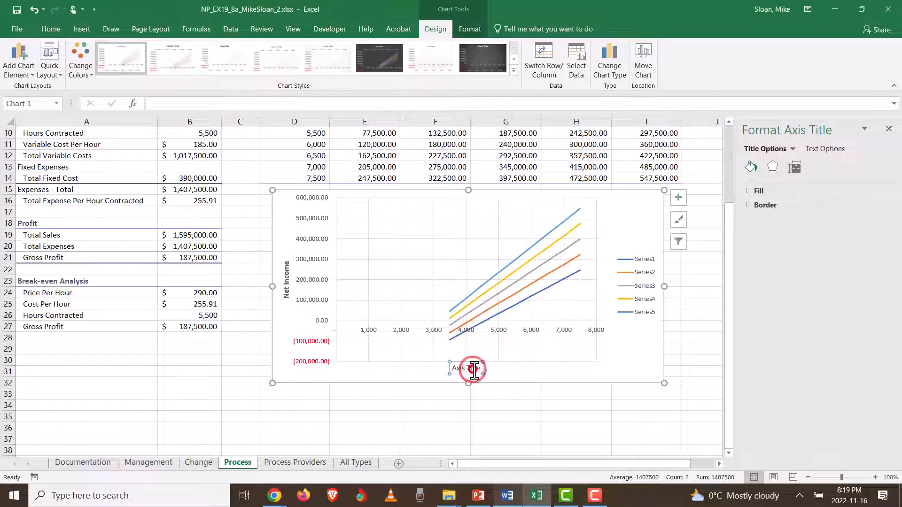
drag(452, 369, 484, 369)
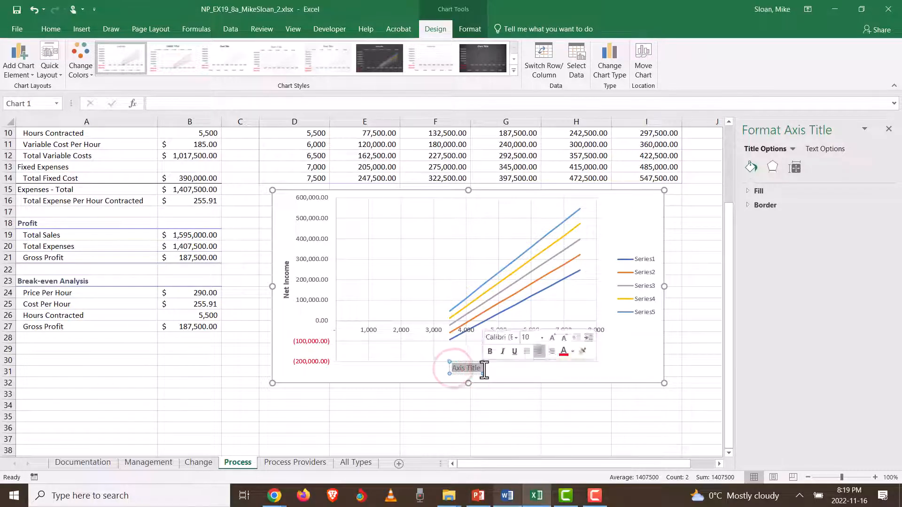
text(Hours Con)
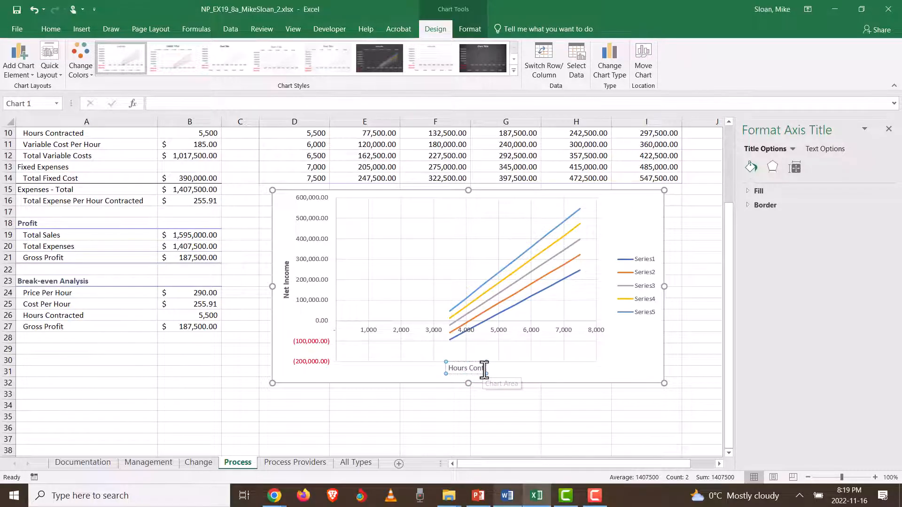
text(tracted)
click(561, 374)
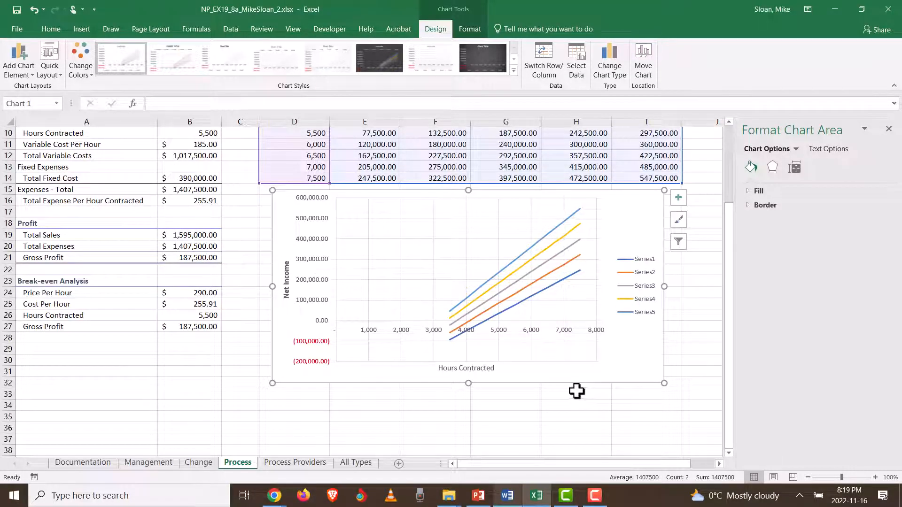
- Switch to the Word instructions and read item 8e about the chart colors, then return to Excel
key(alt+Tab)
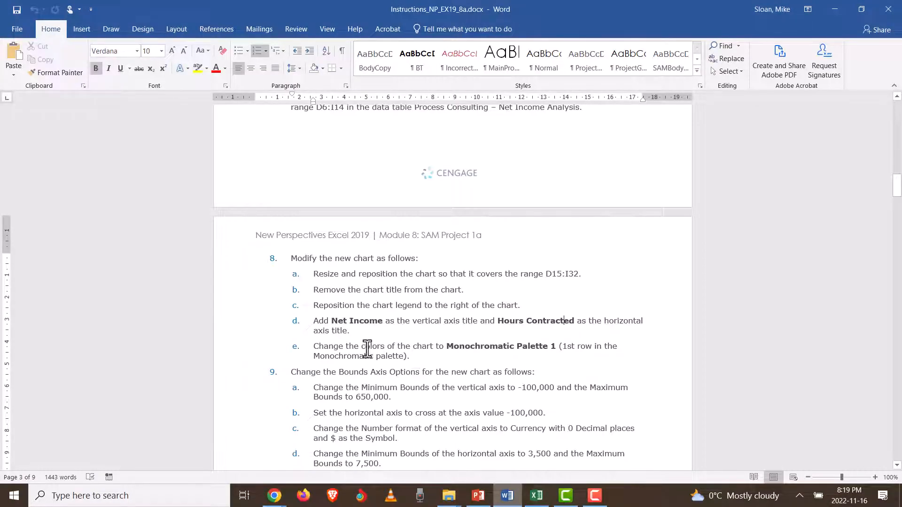
drag(365, 346, 388, 350)
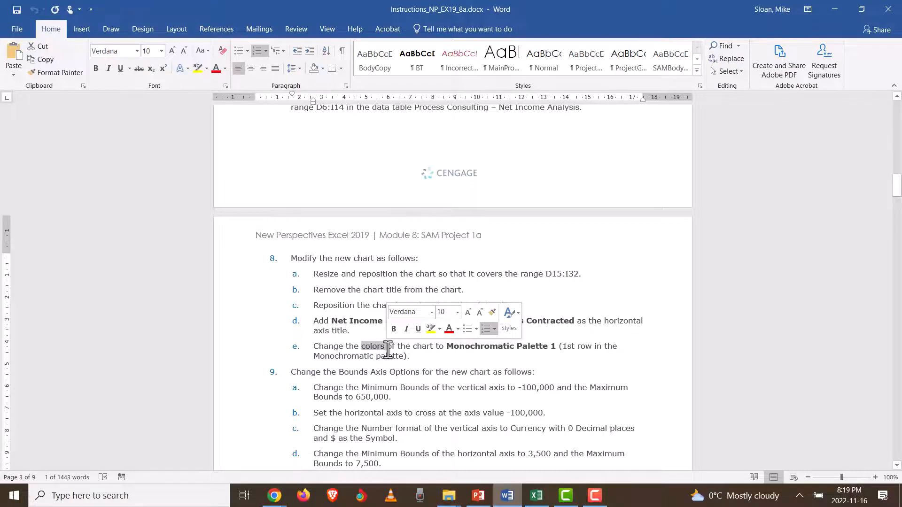
key(alt+Tab)
- Change the net income chart's colors to Monochromatic Palette 1, the first row of the monochromatic palettes
click(598, 375)
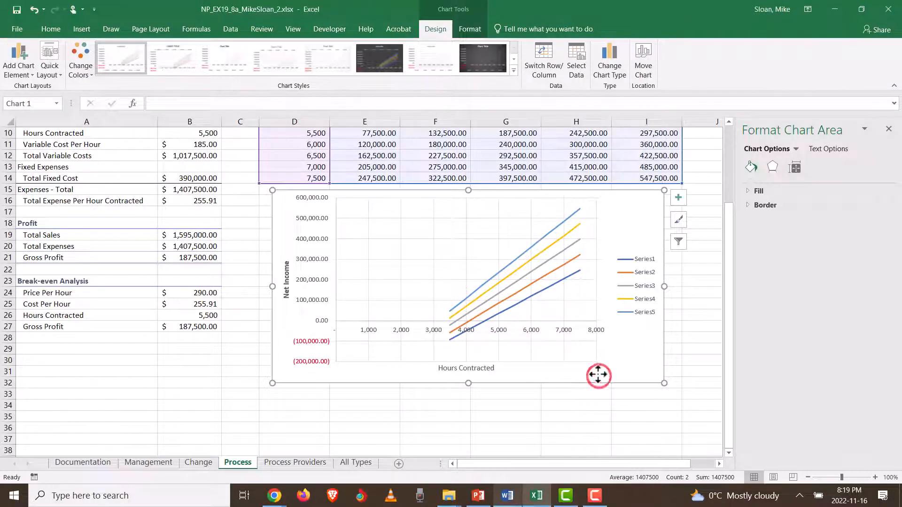
click(480, 28)
click(440, 32)
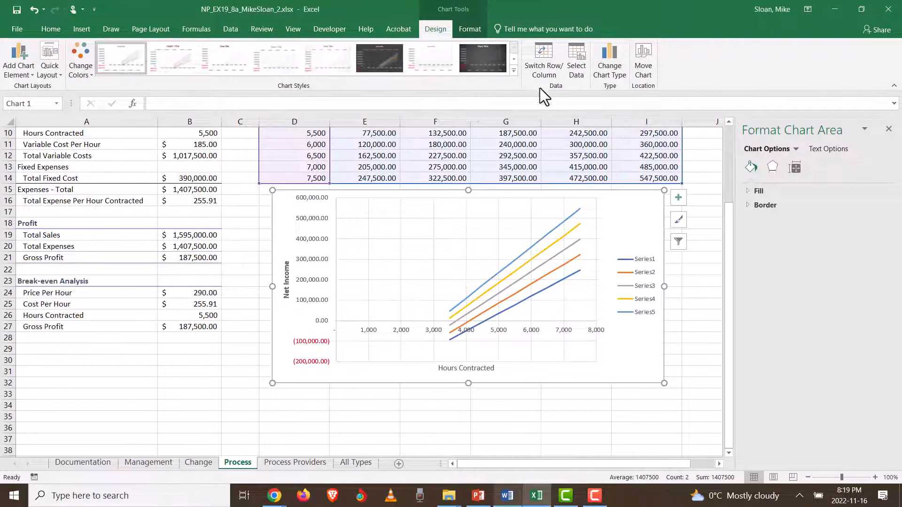
click(513, 71)
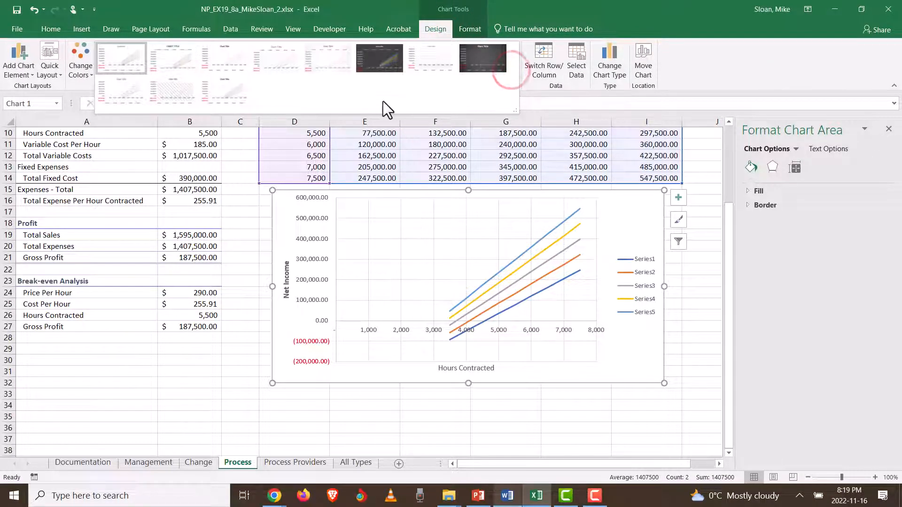
click(83, 75)
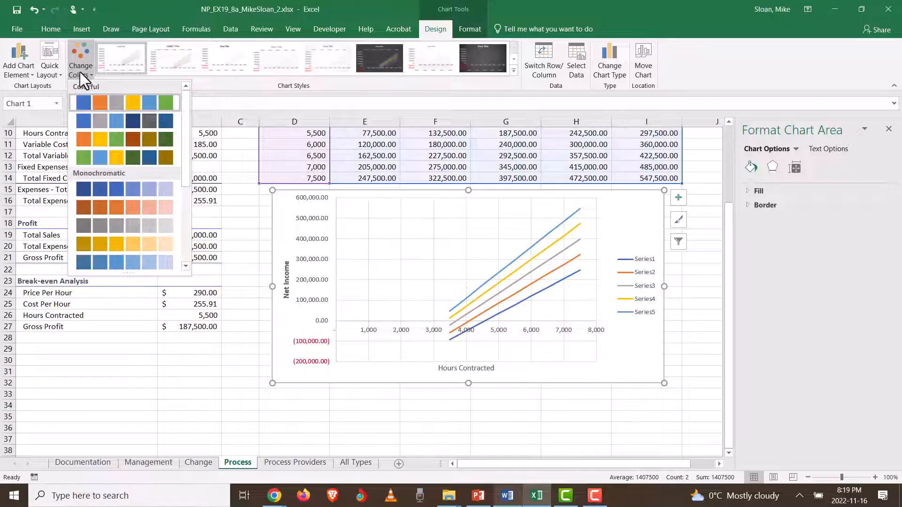
click(114, 192)
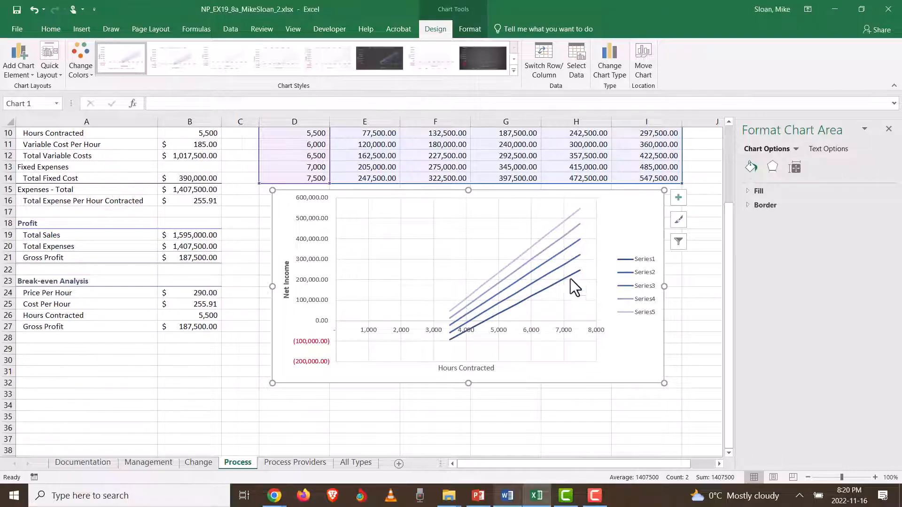
- Switch to the Word instructions, read item 9 about the chart's axis bounds, and return to Excel
key(alt+Tab)
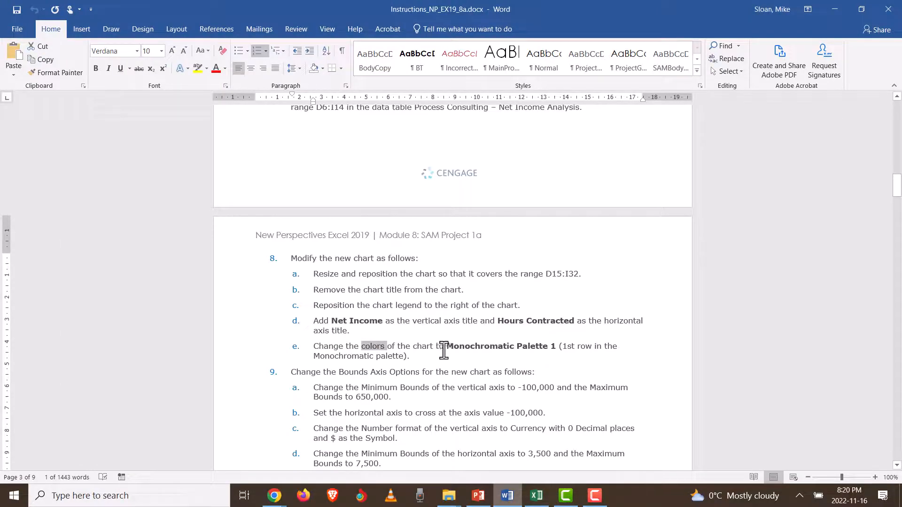
scroll(444, 350, down, 5)
key(alt+Tab)
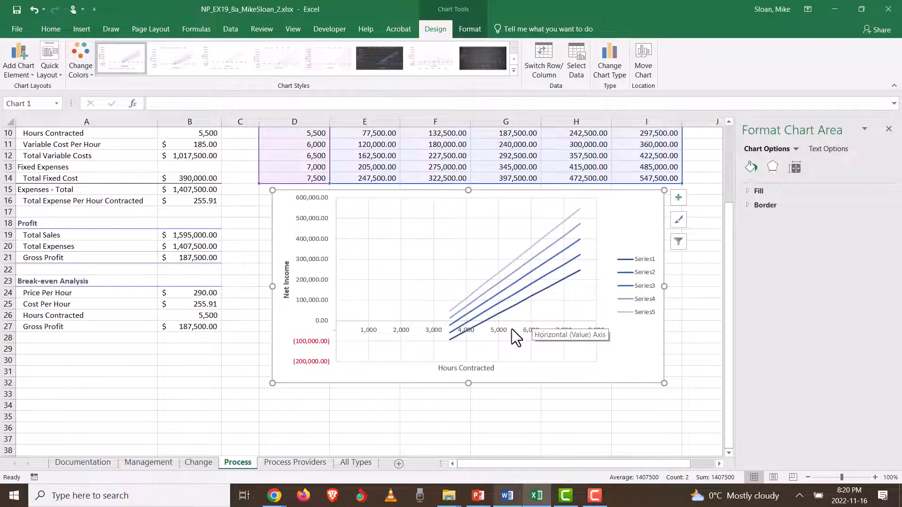
key(alt+Tab)
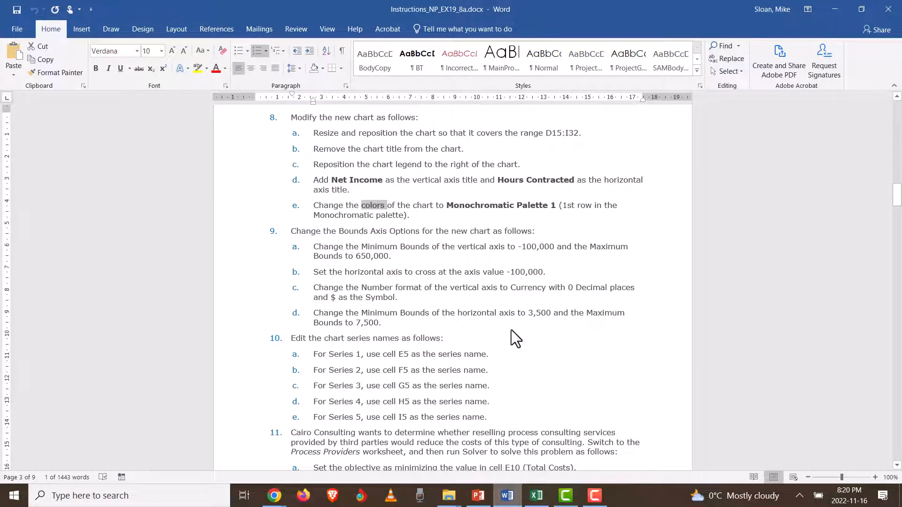
key(alt+Tab)
- Open the vertical axis formatting options and set the axis's minimum bound to -100000
click(309, 258)
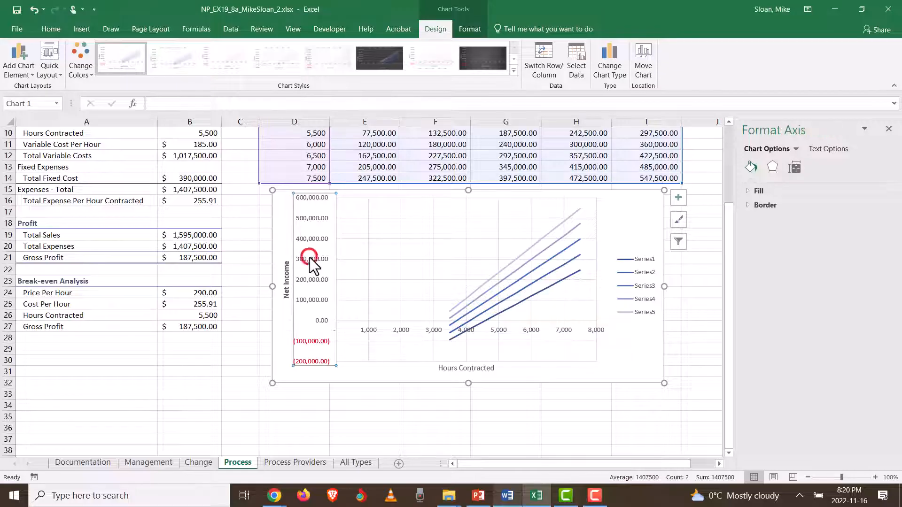
right_click(309, 258)
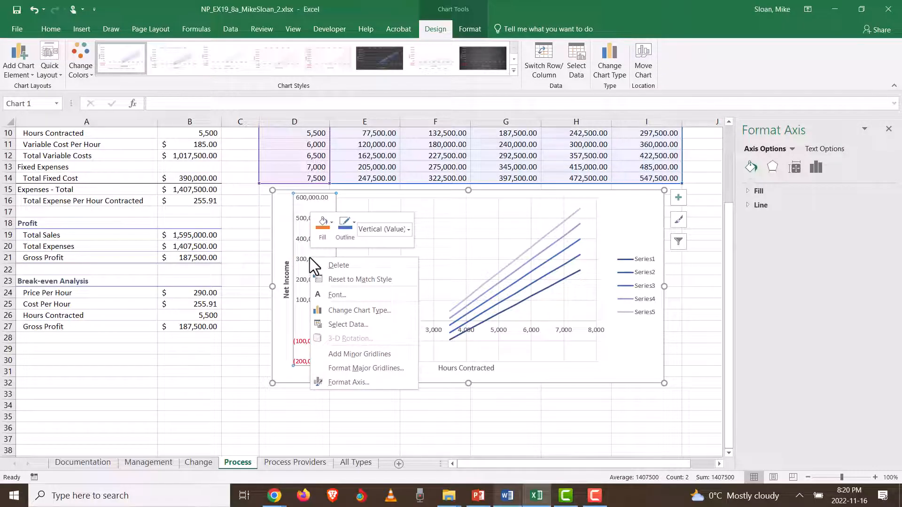
click(375, 383)
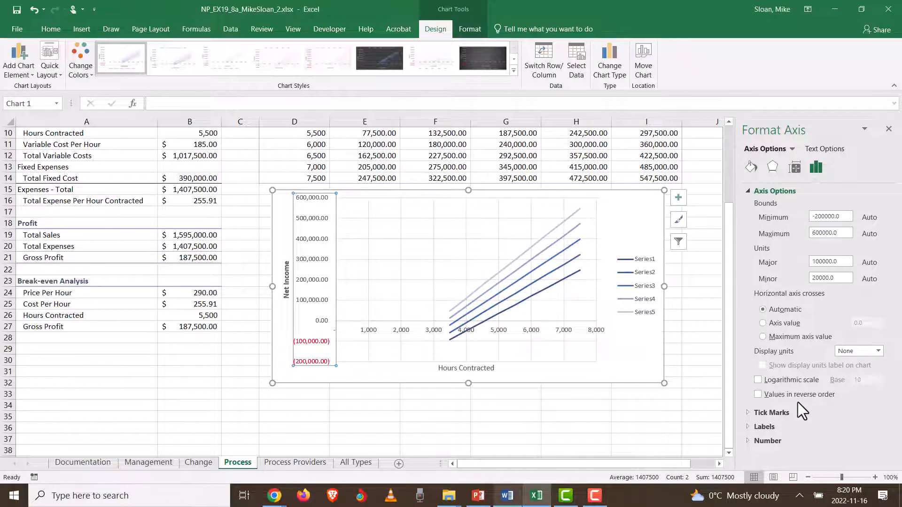
double_click(816, 217)
text(-100)
click(845, 235)
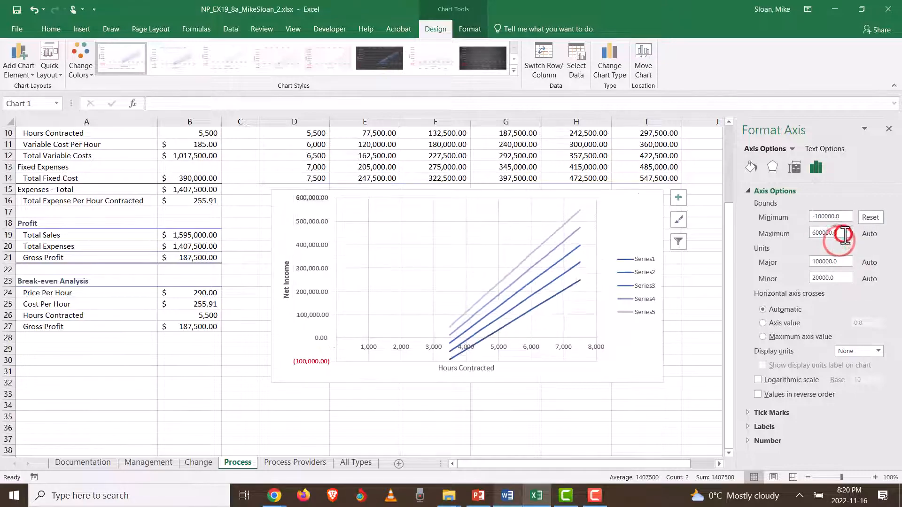
- Set the vertical axis's maximum bound to 650000
click(820, 233)
key(BackSpace)
text(5)
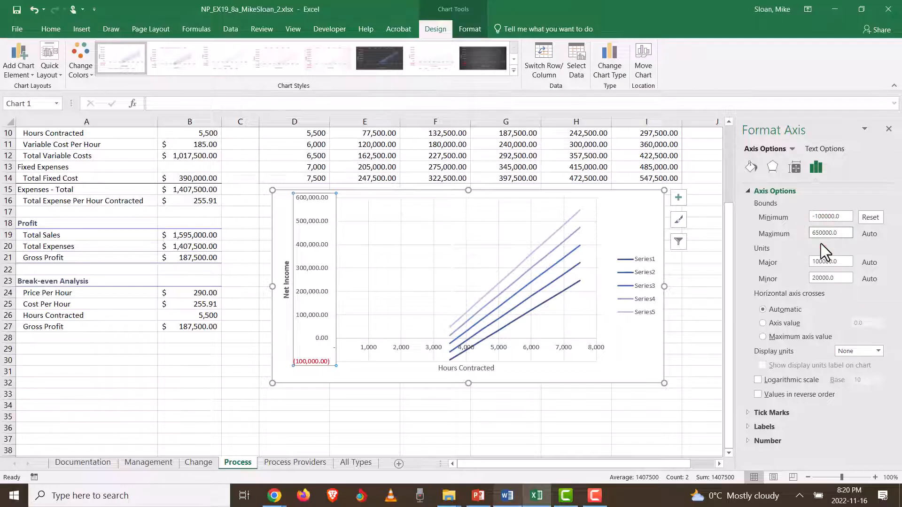
click(815, 247)
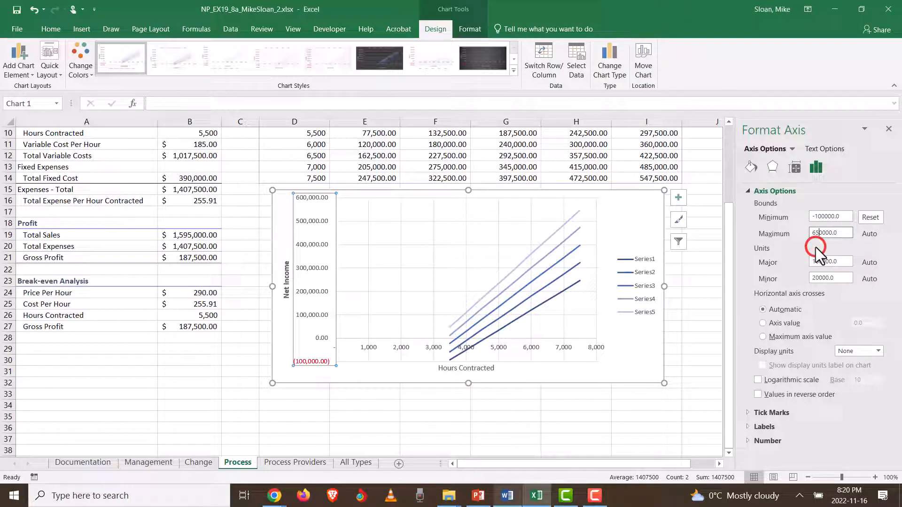
click(843, 234)
key(Return)
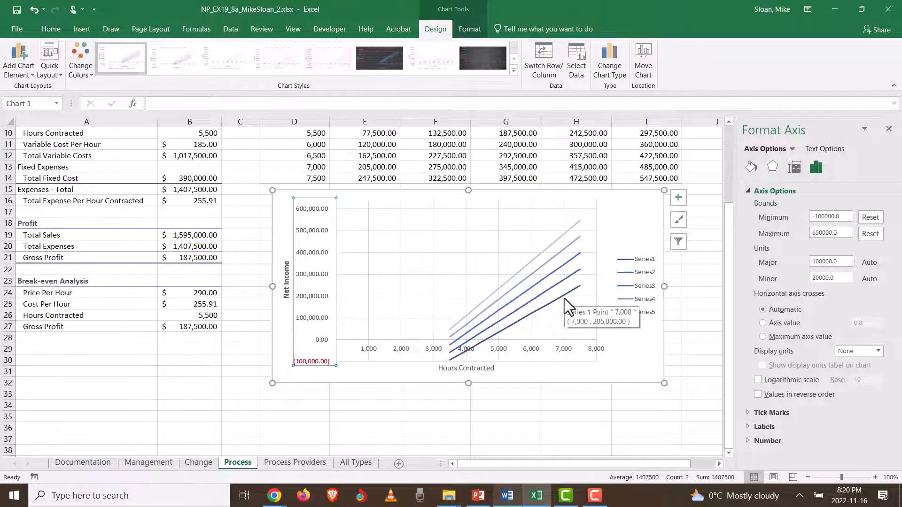
- Check item 9b in the Word instructions, and in Excel set the horizontal axis to cross at axis value -100000
key(alt+Tab)
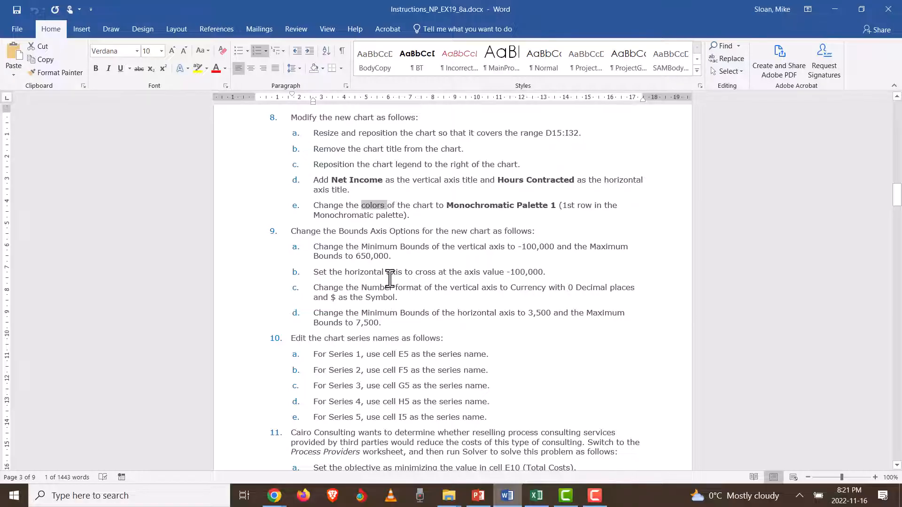
key(alt+Tab)
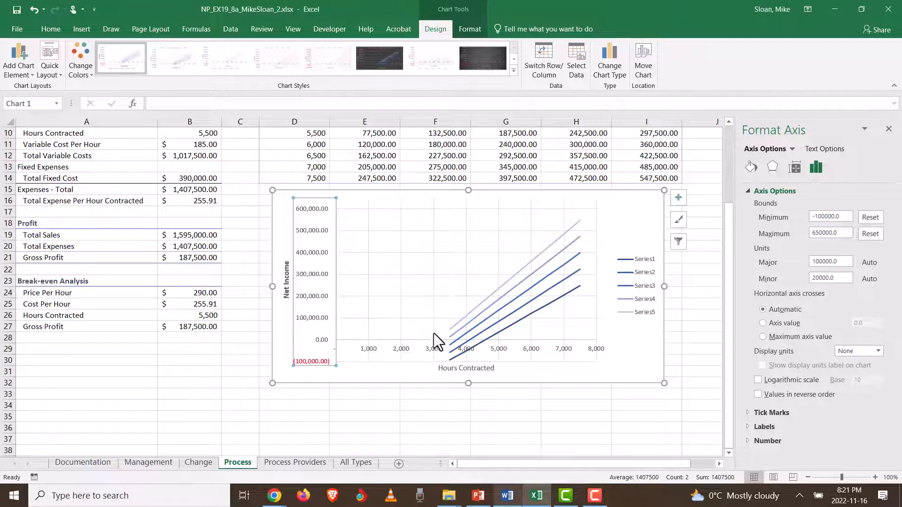
click(763, 323)
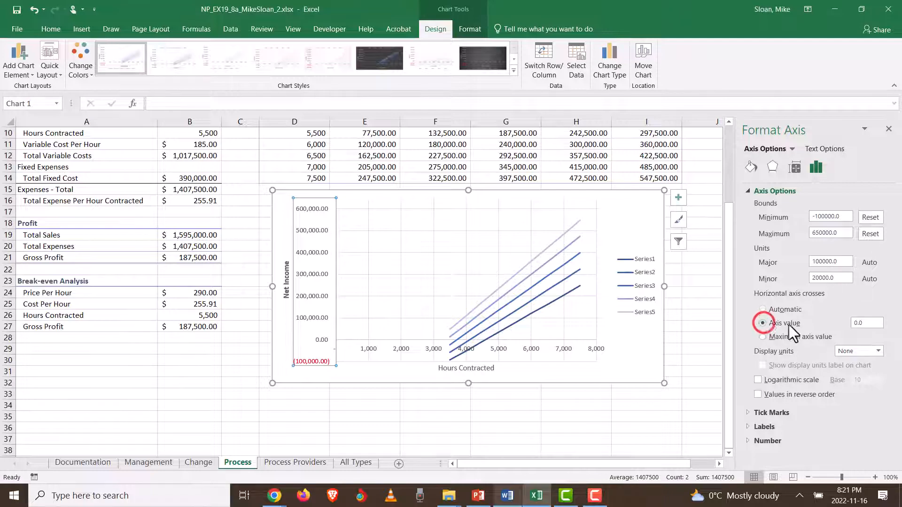
click(864, 322)
text(-100000)
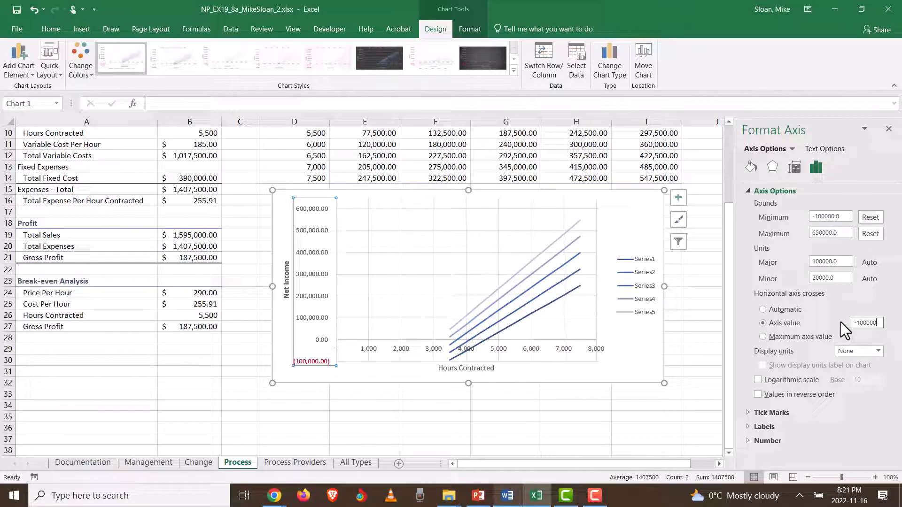
key(Return)
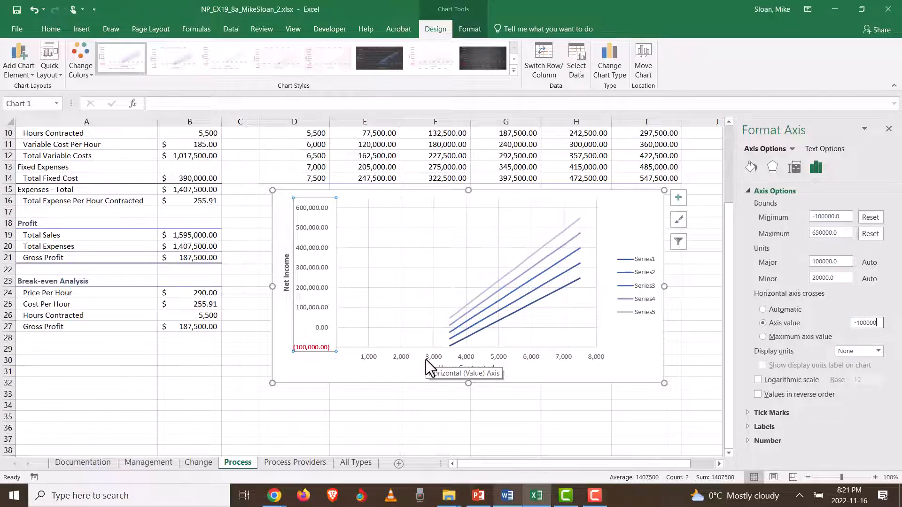
- Check item 9c in the Word instructions, and in Excel set the vertical axis number category to Currency
key(alt+Tab)
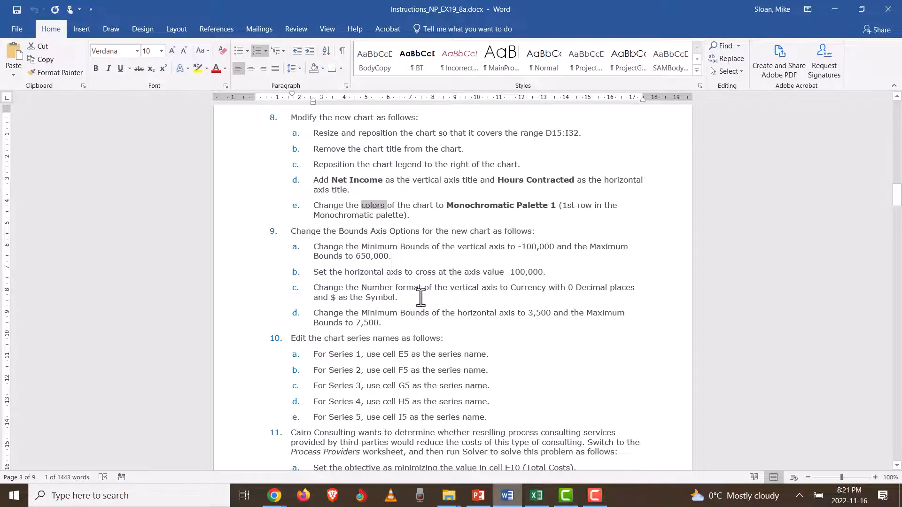
key(alt+Tab)
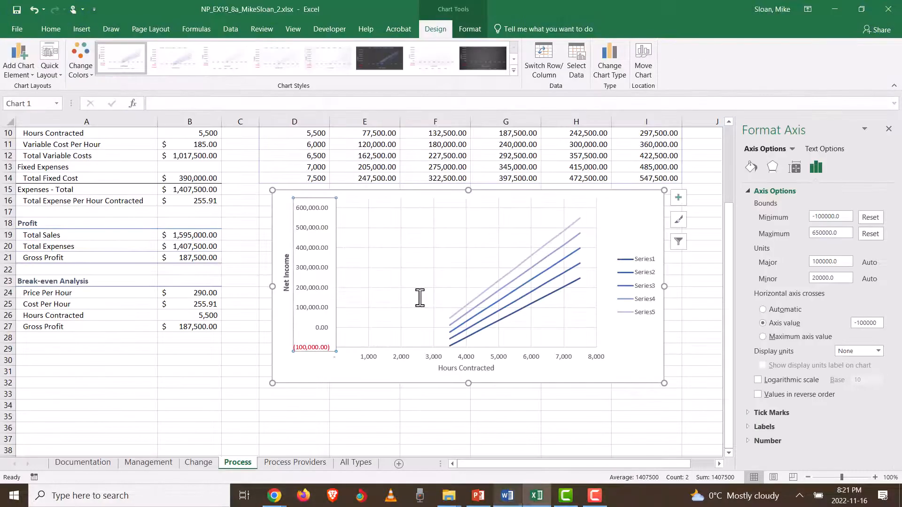
click(766, 440)
click(790, 381)
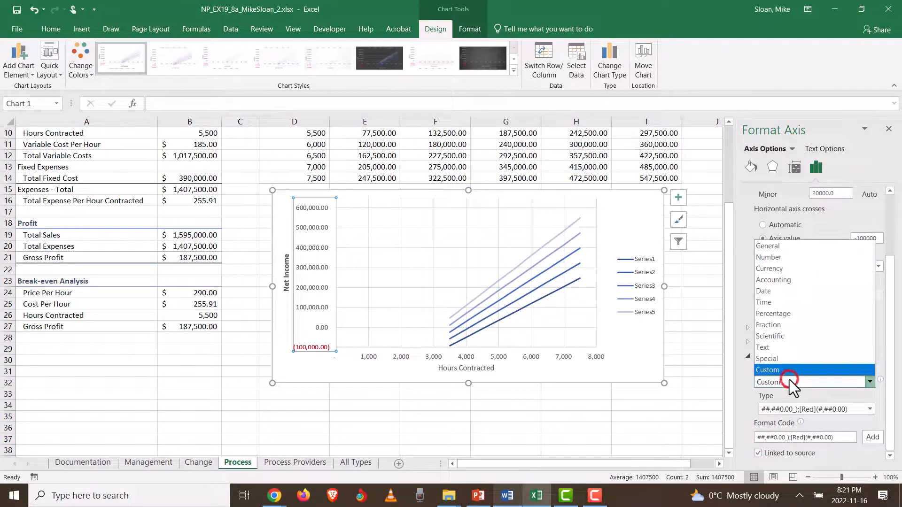
click(766, 271)
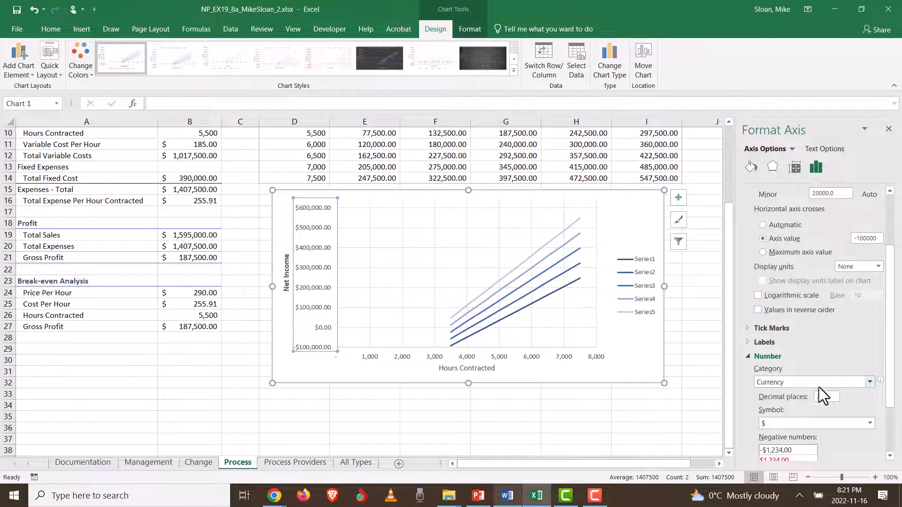
- Look at the finished break-even chart on the Change worksheet and return to the Process worksheet
scroll(378, 310, up, 3)
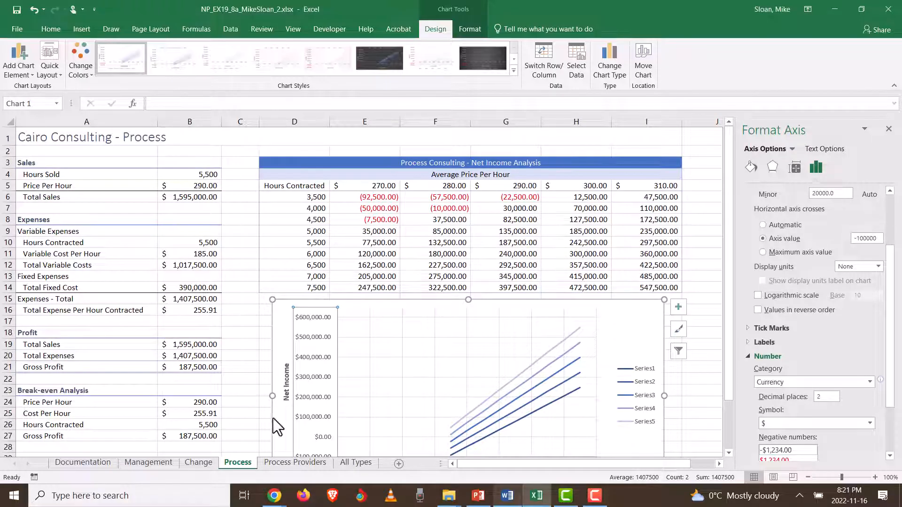
click(199, 463)
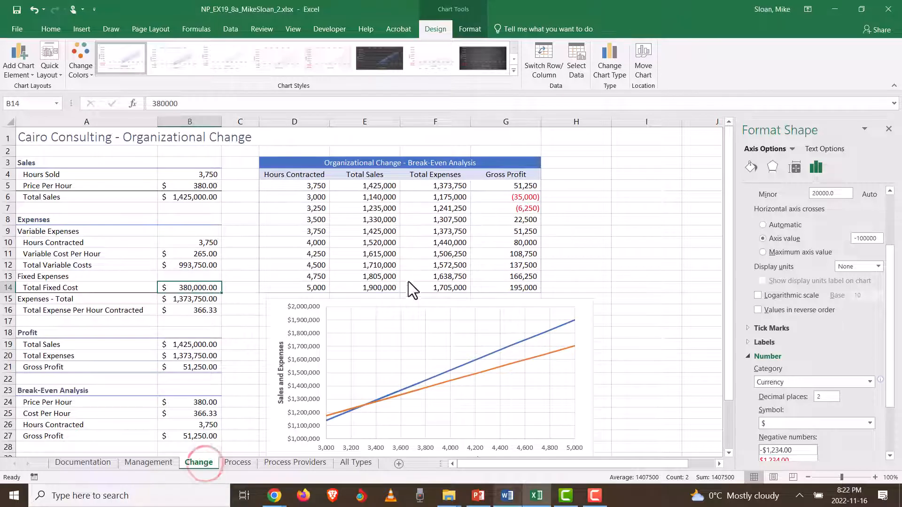
key(Escape)
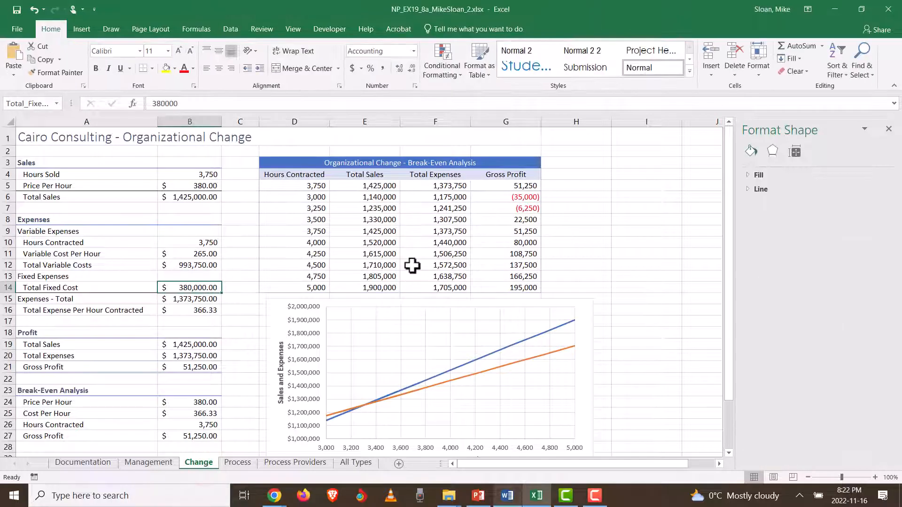
click(238, 463)
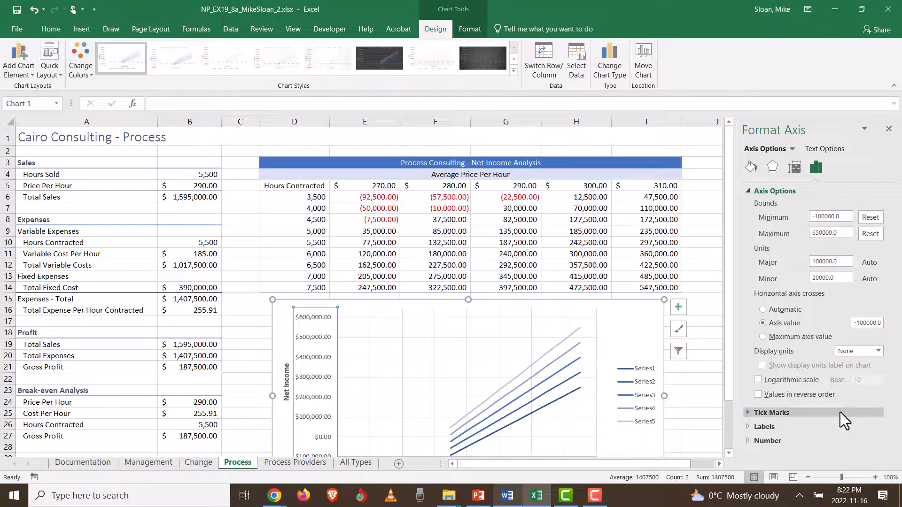
- Set the vertical axis's Currency number format to 0 decimal places
click(748, 441)
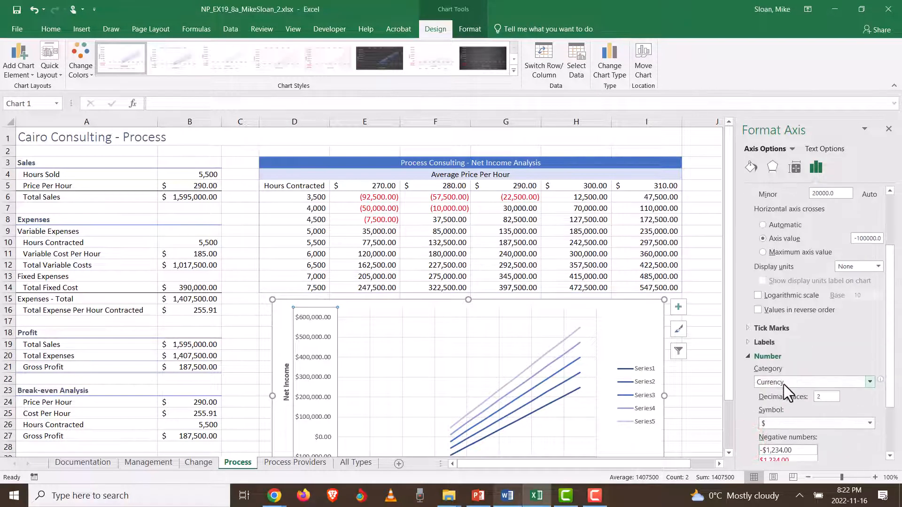
click(822, 397)
key(BackSpace)
text(0)
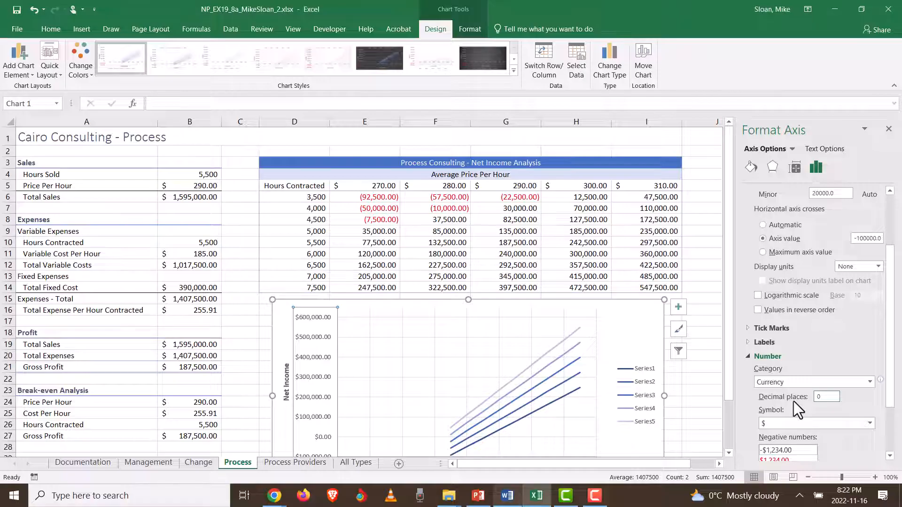
key(Return)
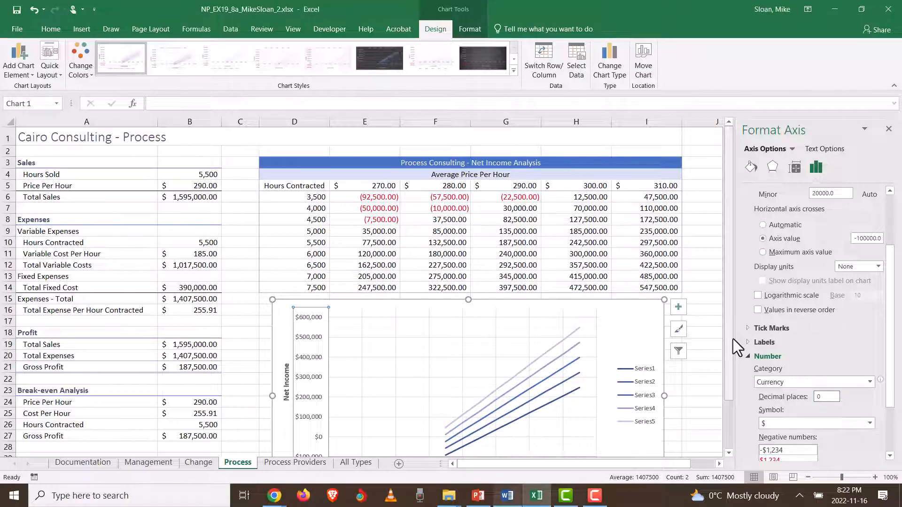
- Switch to the Word instructions, read item 9d about the horizontal axis bounds, and return to the chart in Excel
key(alt+Tab)
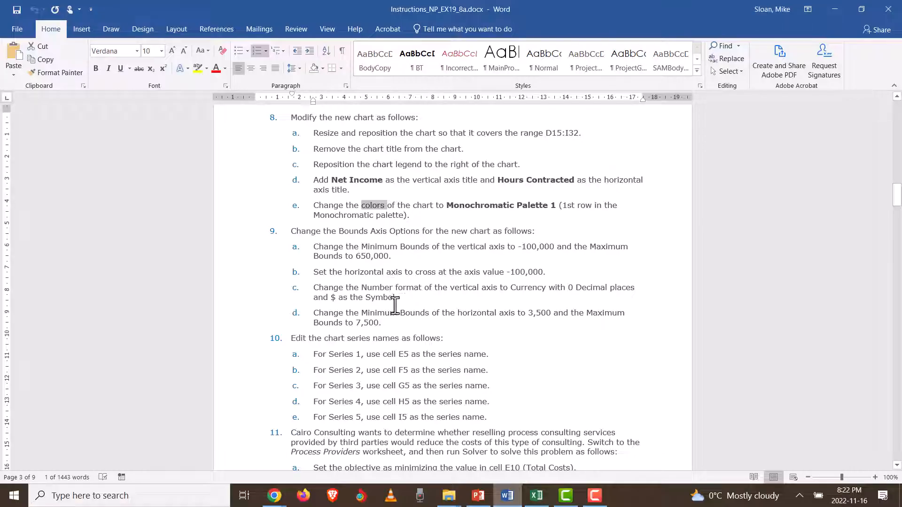
drag(383, 324, 292, 315)
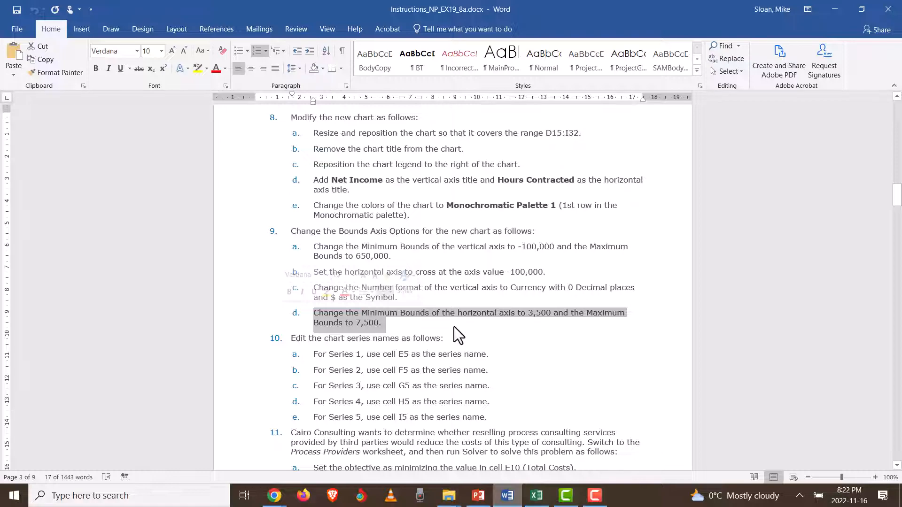
key(alt+Tab)
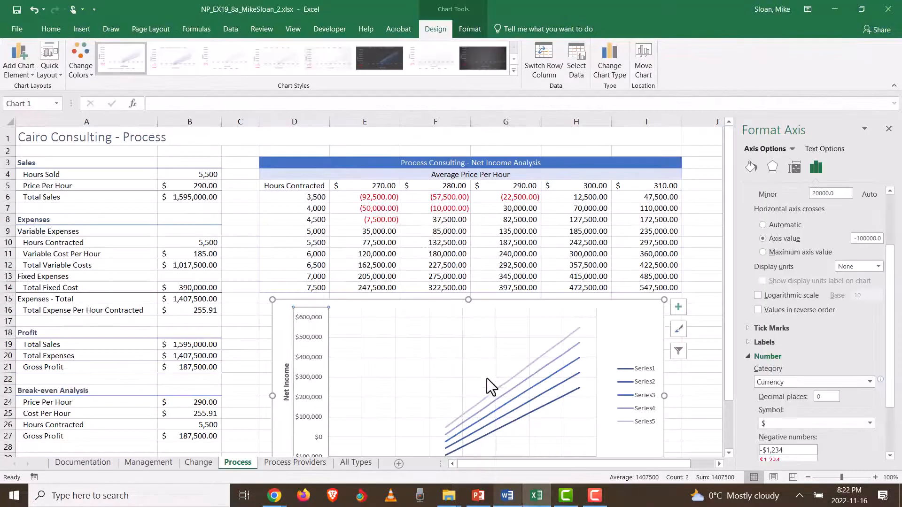
scroll(557, 401, down, 2)
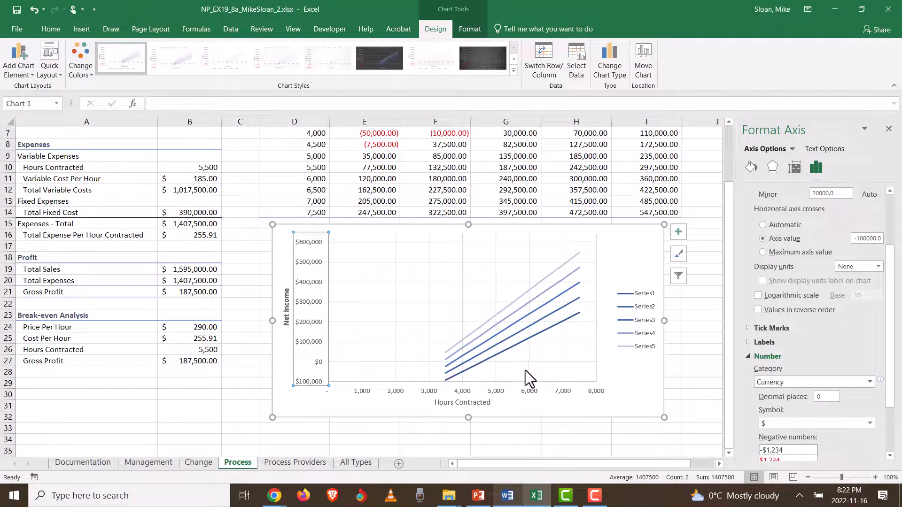
- Set the chart's horizontal axis bounds to a minimum of 3500 and a maximum of 7500, checking item 9d in the Word instructions
click(492, 391)
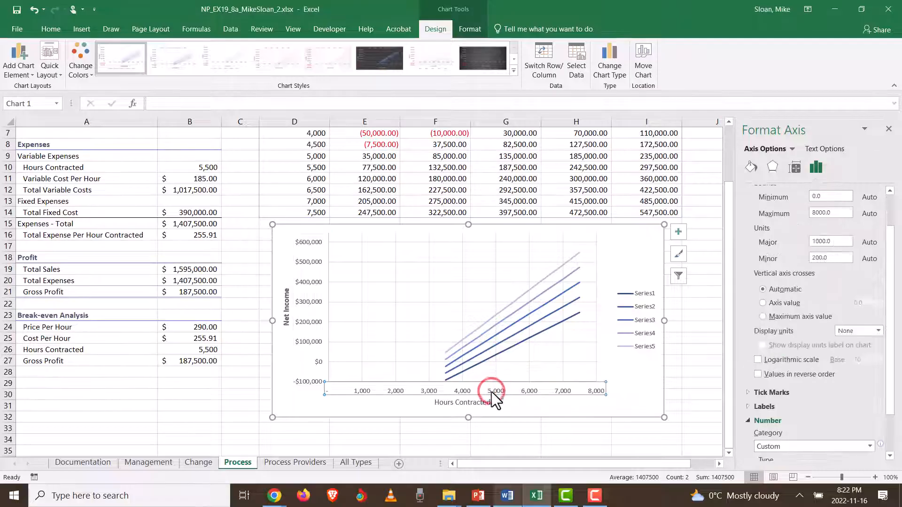
right_click(491, 392)
click(512, 380)
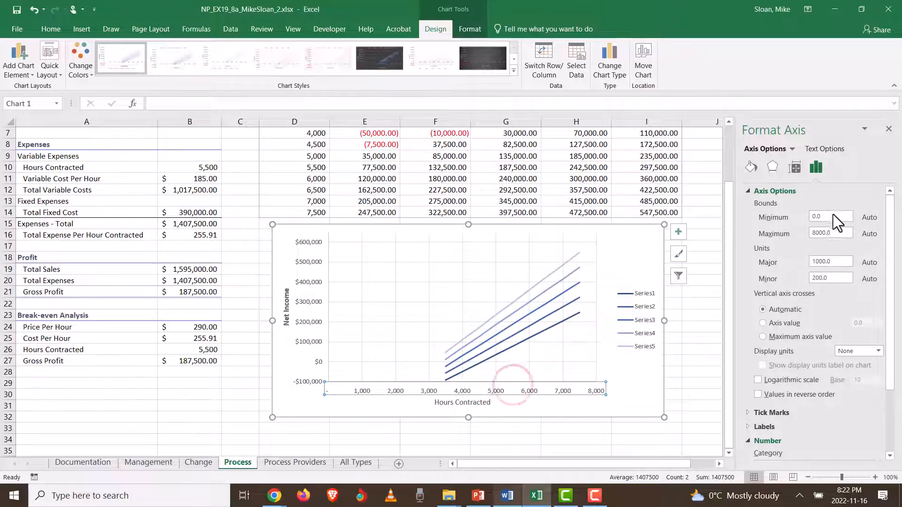
key(alt+Tab)
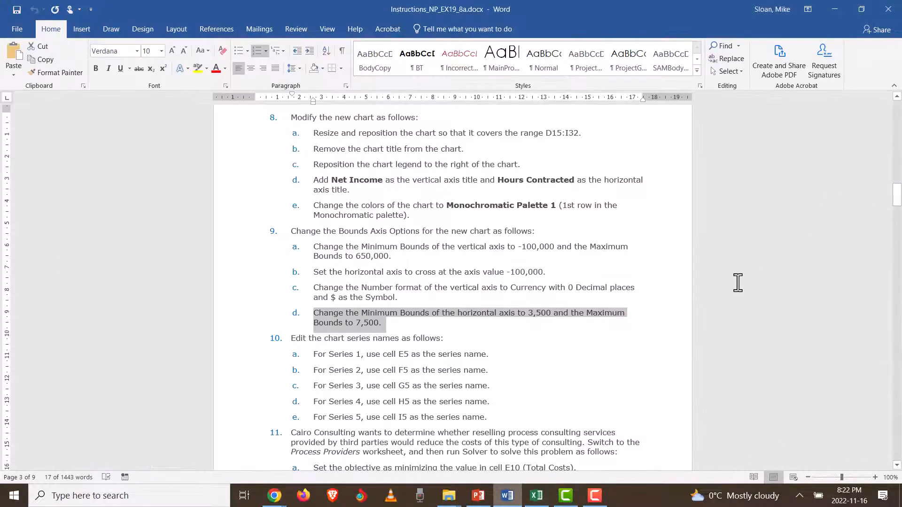
key(alt+Tab)
double_click(835, 217)
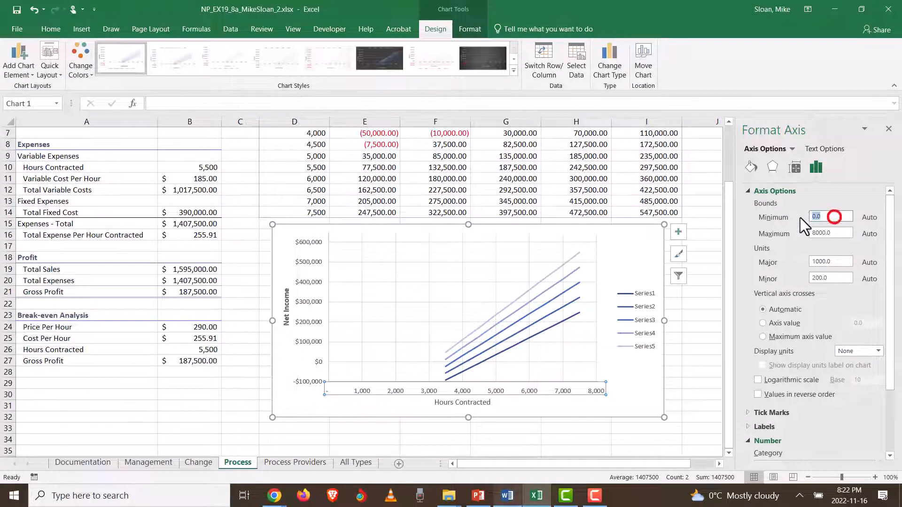
text(350)
double_click(846, 233)
text(7500)
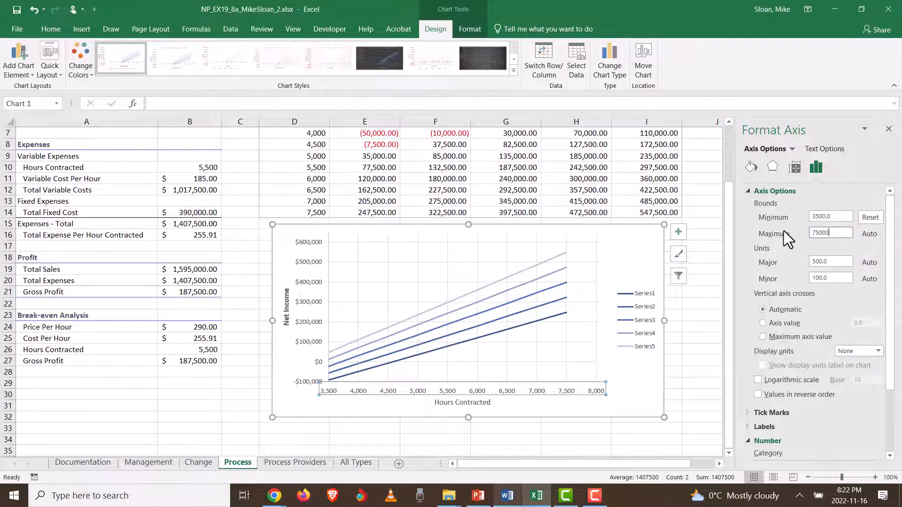
key(BackSpace)
key(Return)
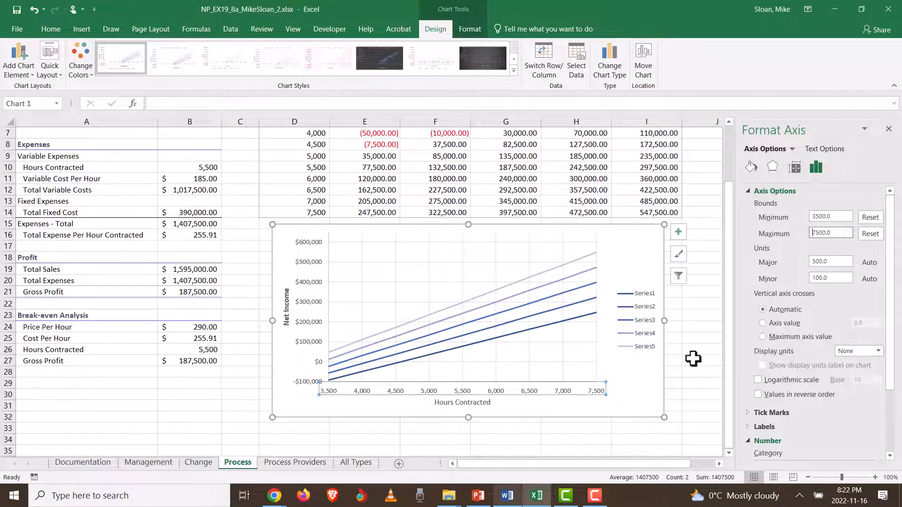
- Switch to the Word instructions, read and highlight items 10a to 10e about the chart series names, and return to Excel
key(alt+Tab)
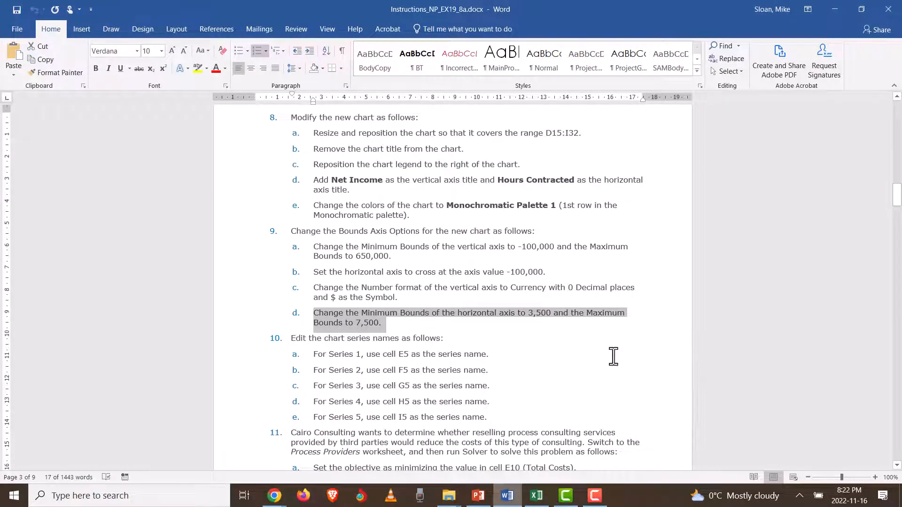
scroll(540, 355, up, 3)
scroll(413, 324, up, 10)
scroll(409, 326, down, 12)
key(alt+Tab)
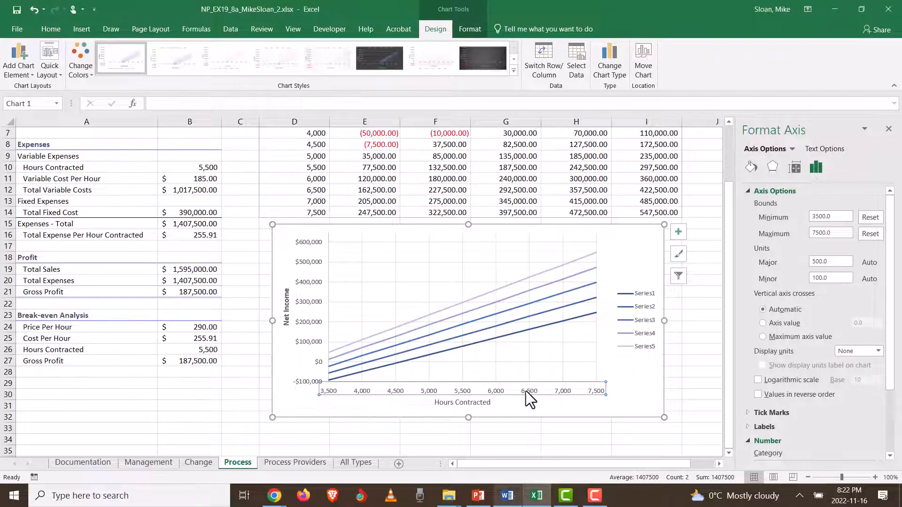
key(alt+Tab)
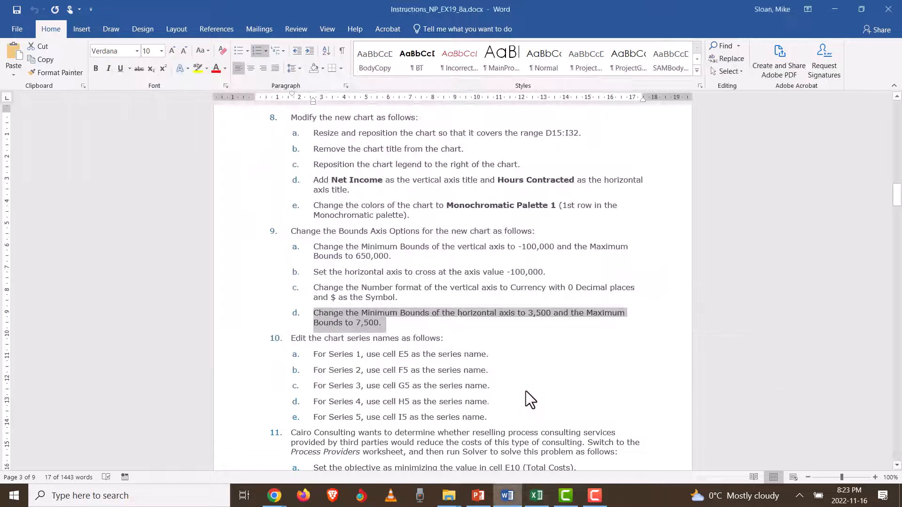
scroll(526, 391, down, 2)
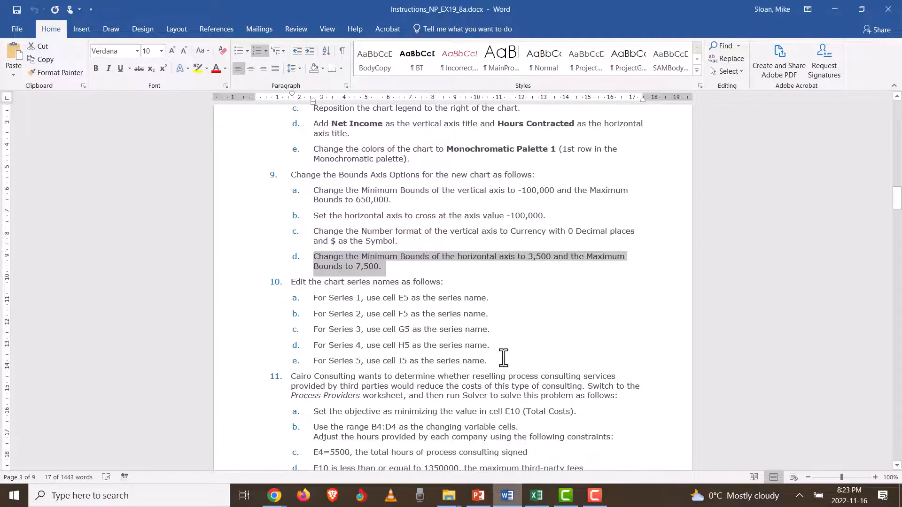
drag(501, 360, 307, 296)
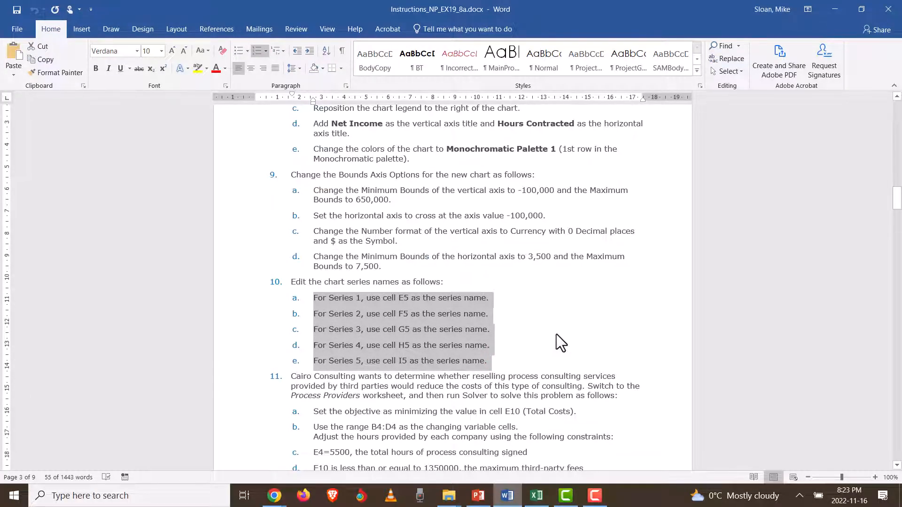
key(alt+Tab)
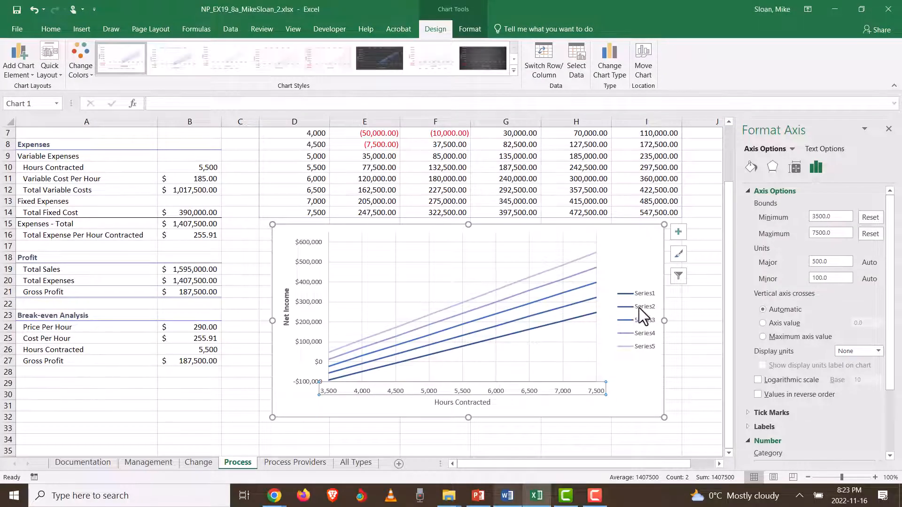
scroll(636, 358, up, 2)
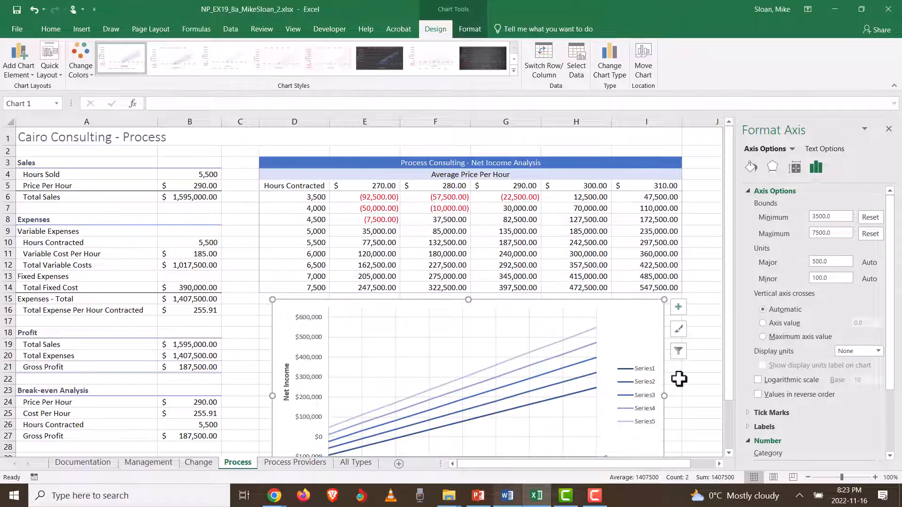
click(634, 368)
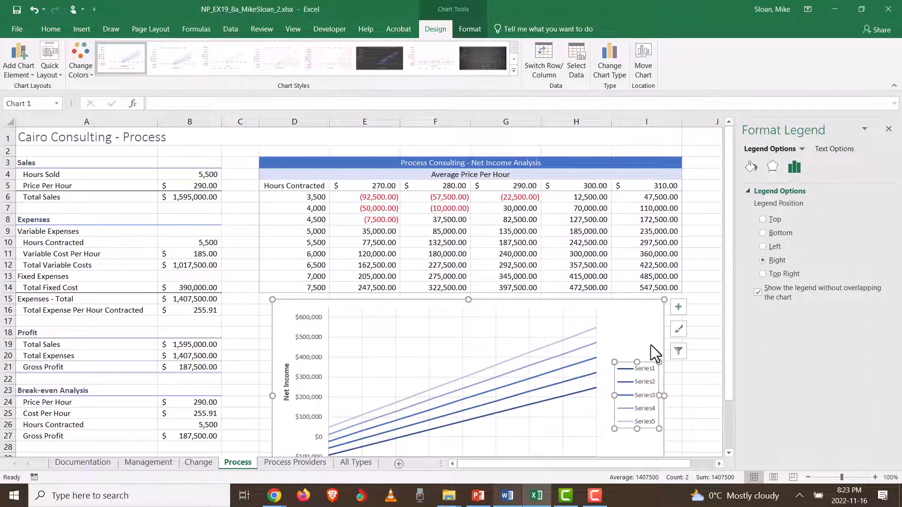
click(576, 63)
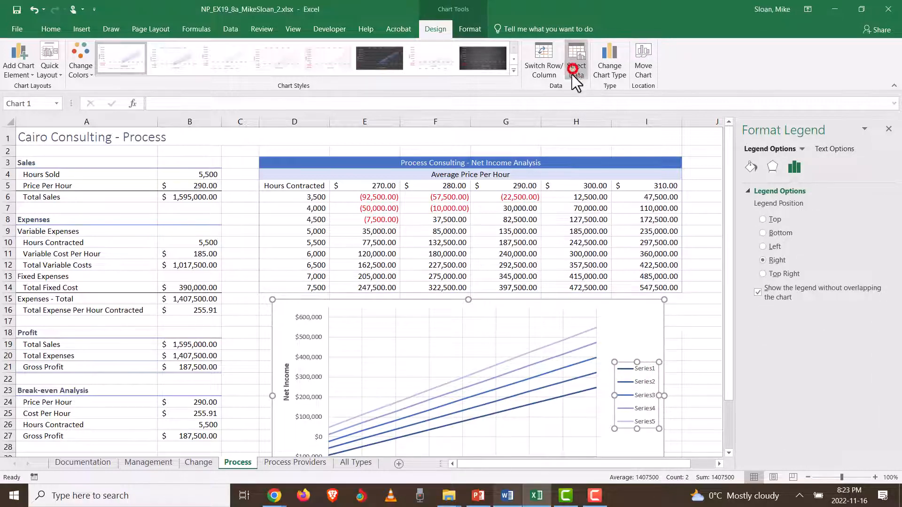
scroll(606, 270, down, 3)
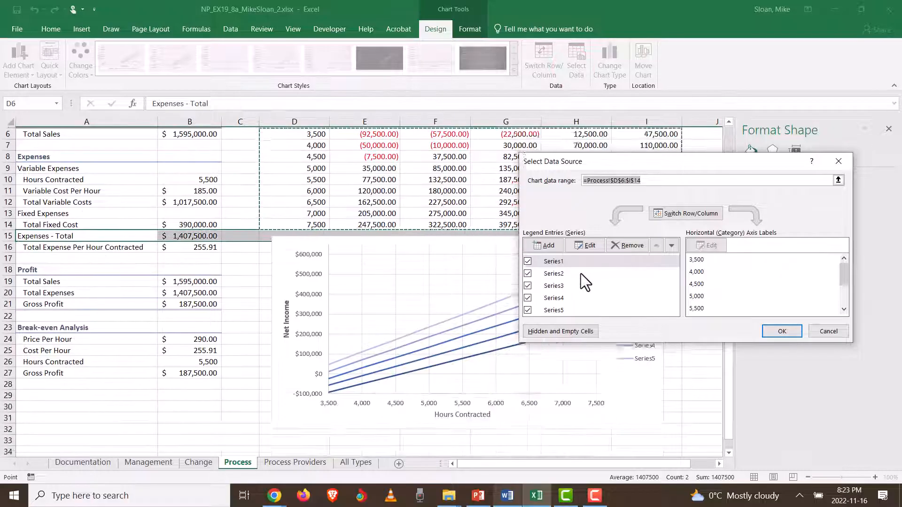
click(548, 310)
click(553, 261)
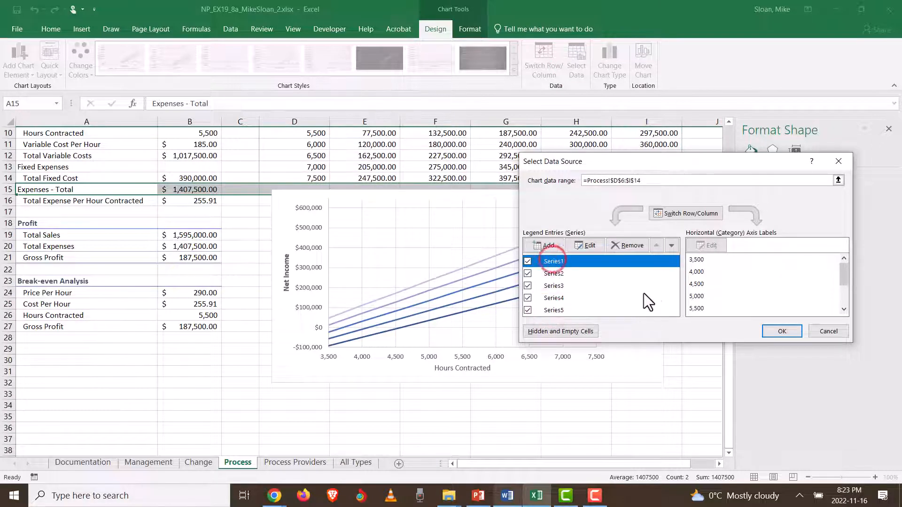
drag(743, 164, 369, 215)
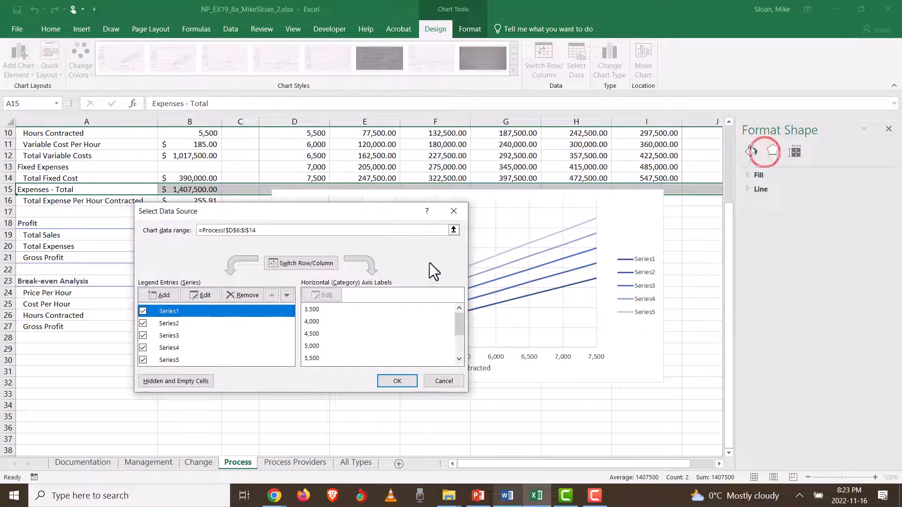
click(454, 211)
drag(731, 276, 728, 173)
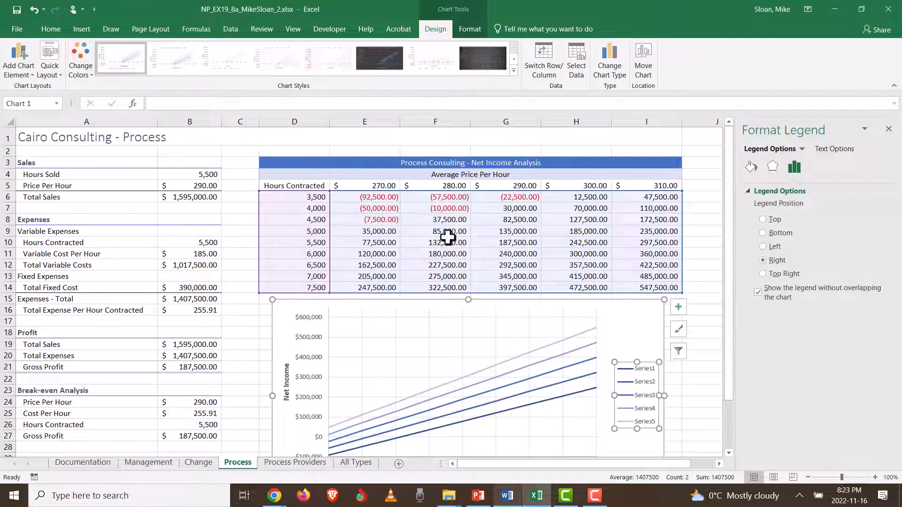
- Edit the chart's data source so that Series1 takes its name from cell E5 of the Process worksheet
click(571, 69)
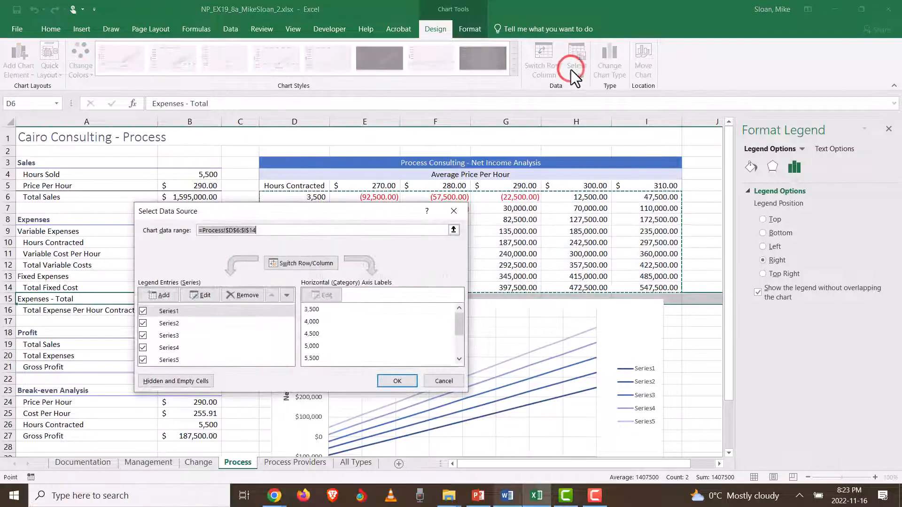
drag(329, 210, 183, 235)
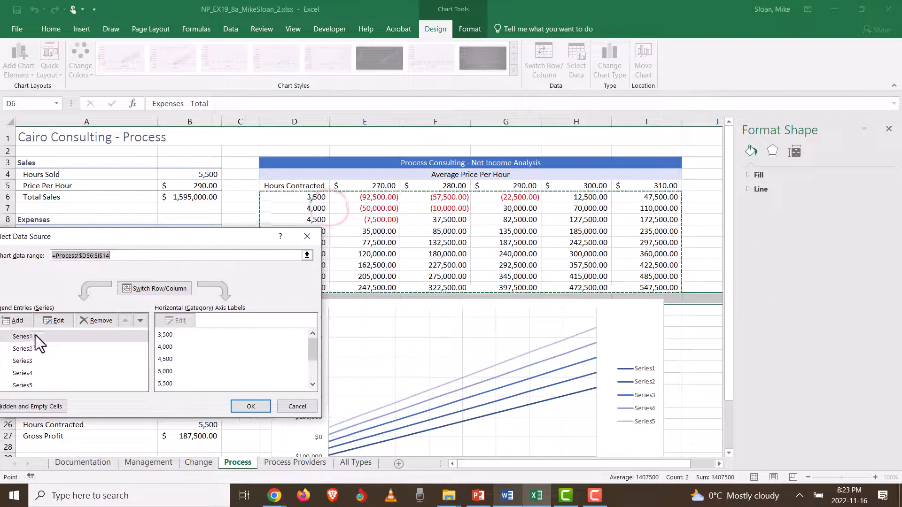
click(31, 336)
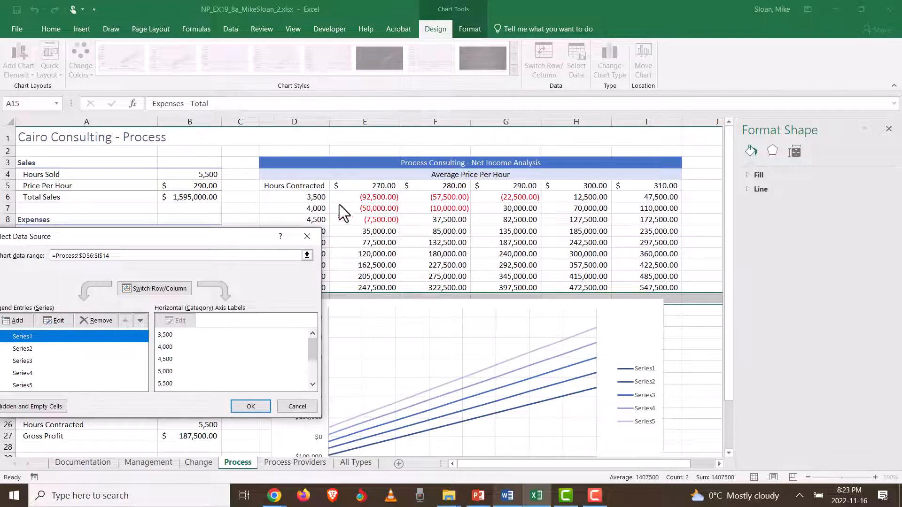
drag(181, 236, 244, 231)
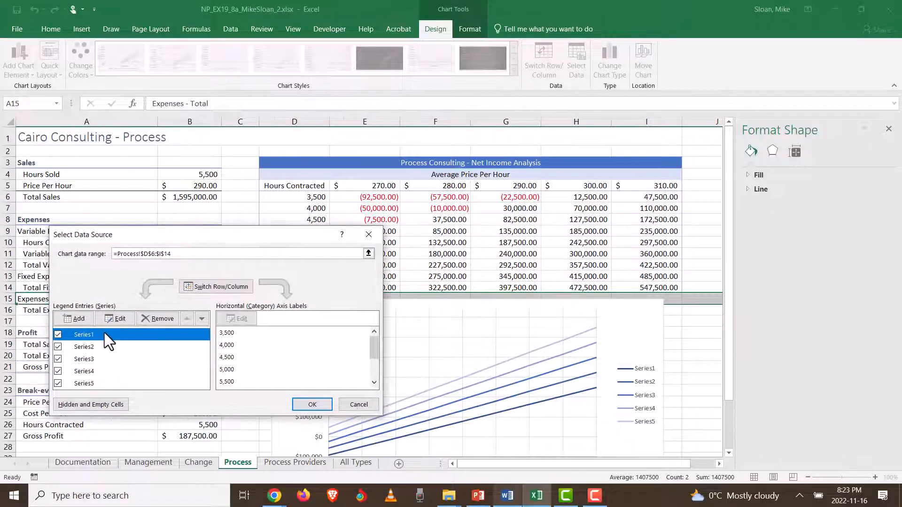
click(113, 321)
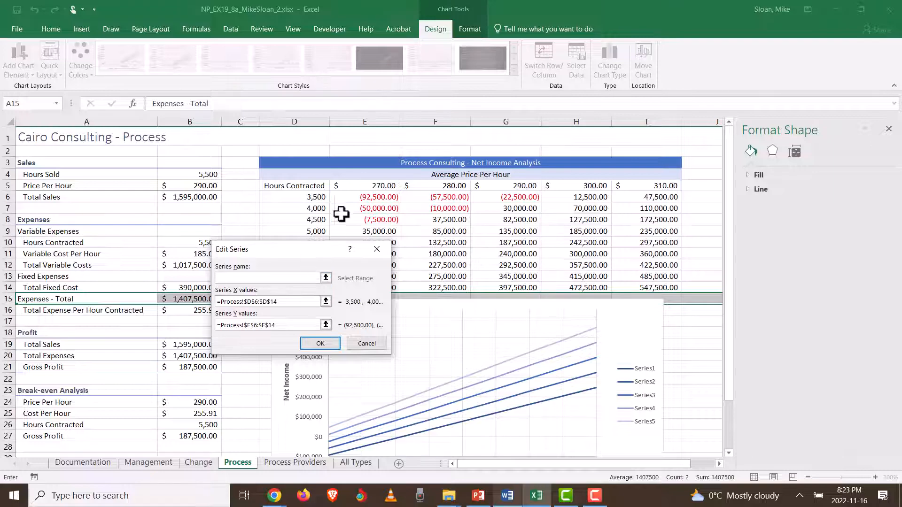
click(355, 186)
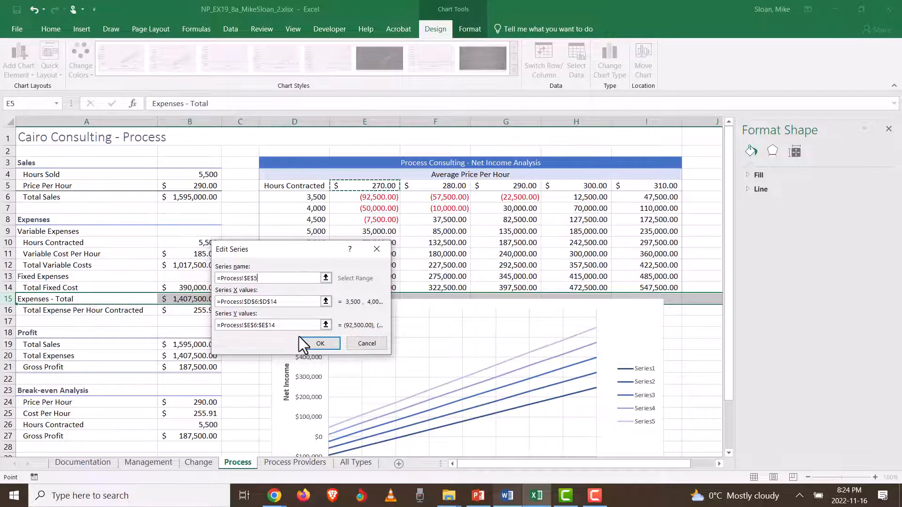
click(311, 343)
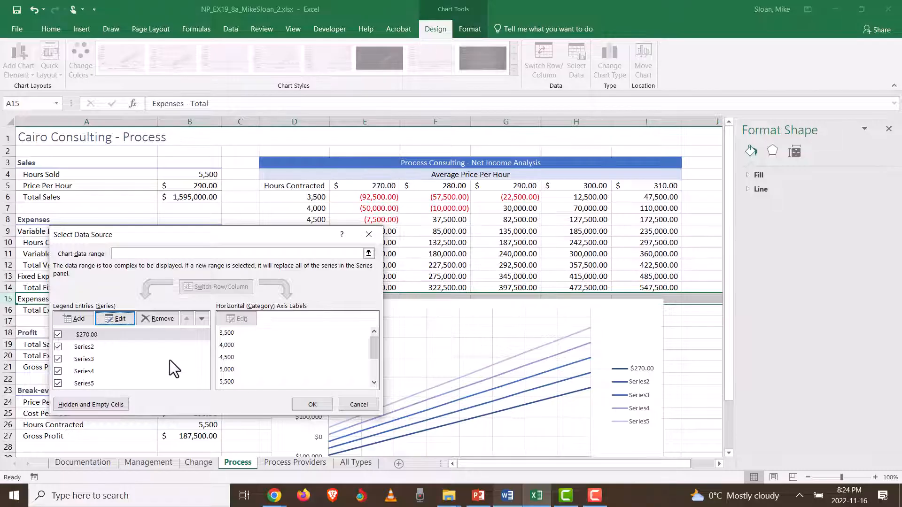
- Set the series name of Series2 to cell F5
click(97, 346)
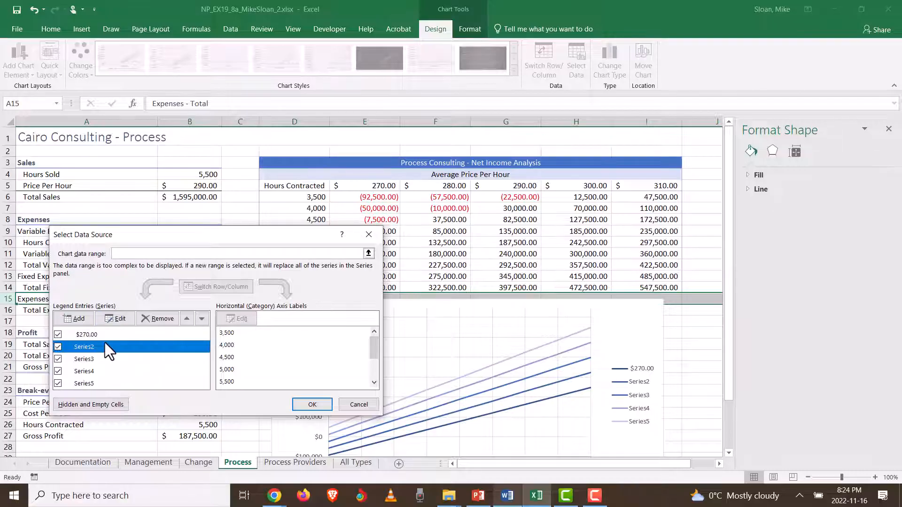
click(121, 318)
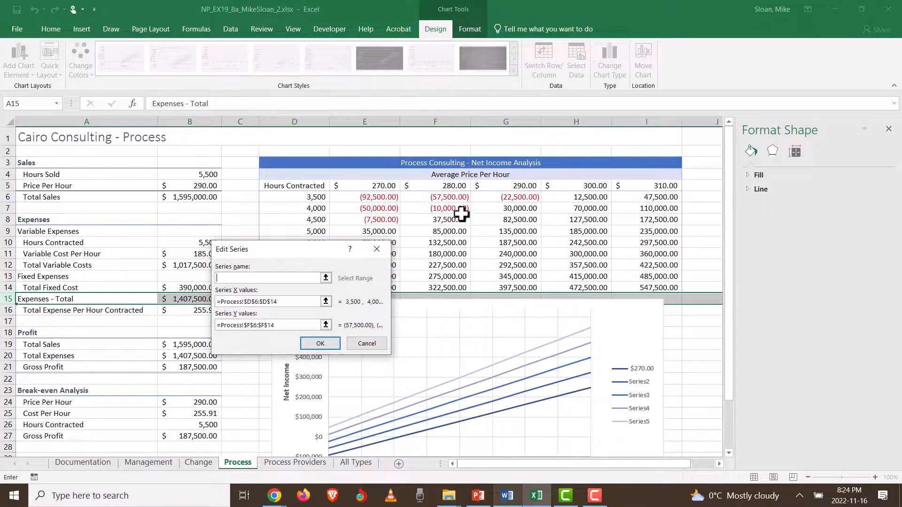
click(453, 186)
click(329, 343)
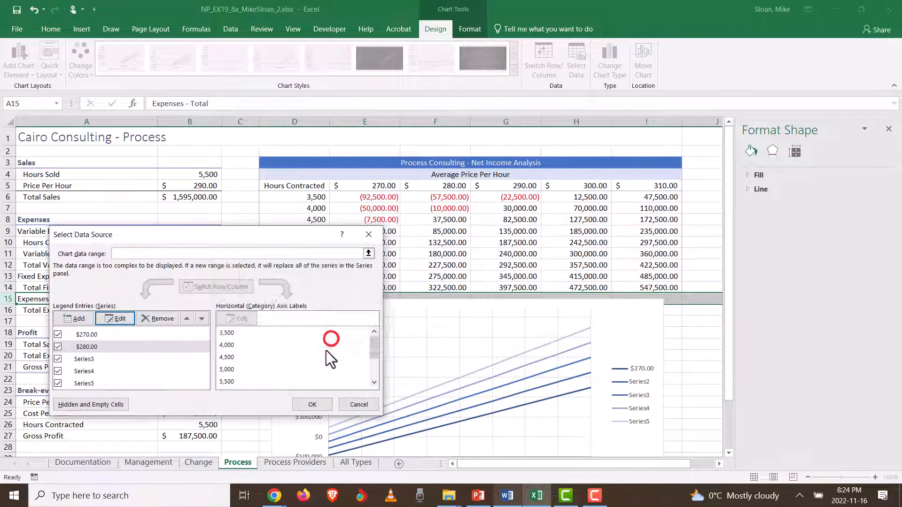
- Check item 10 in the Word instructions, return to Excel and use cell G5 as the series name of Series3
click(507, 495)
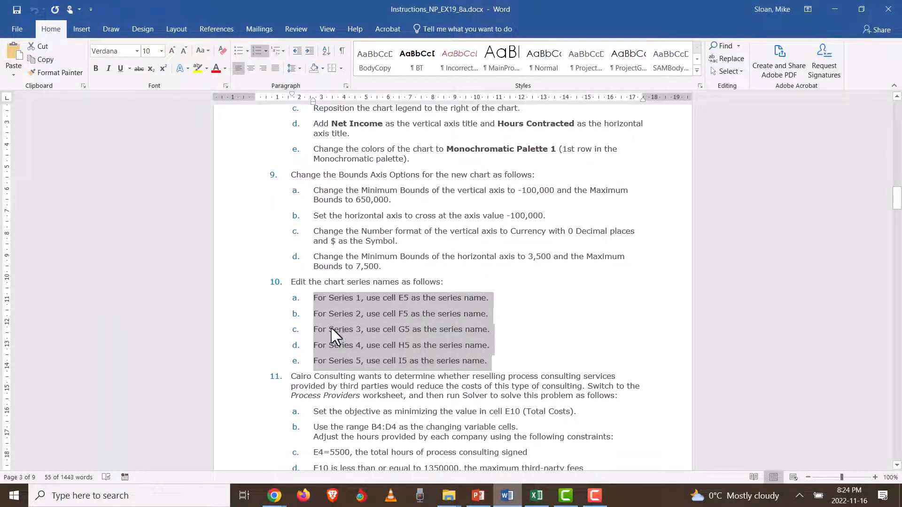
click(536, 496)
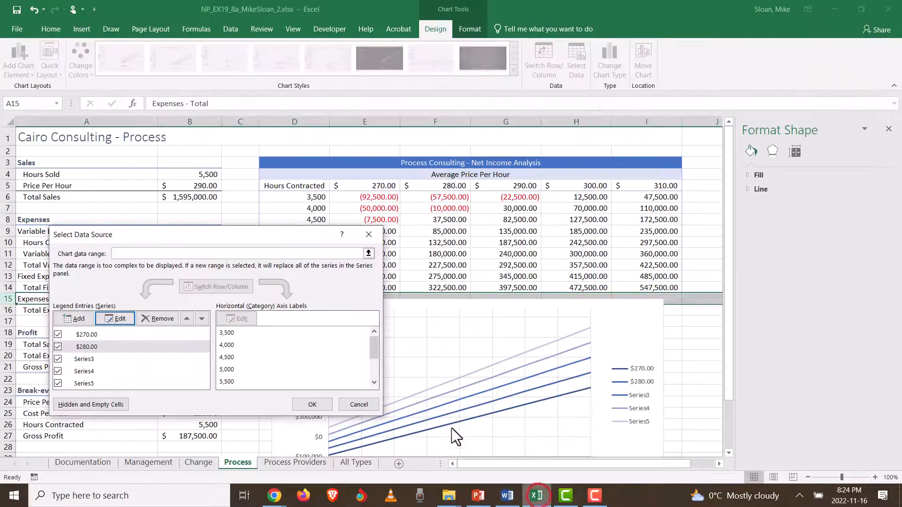
click(97, 361)
click(112, 319)
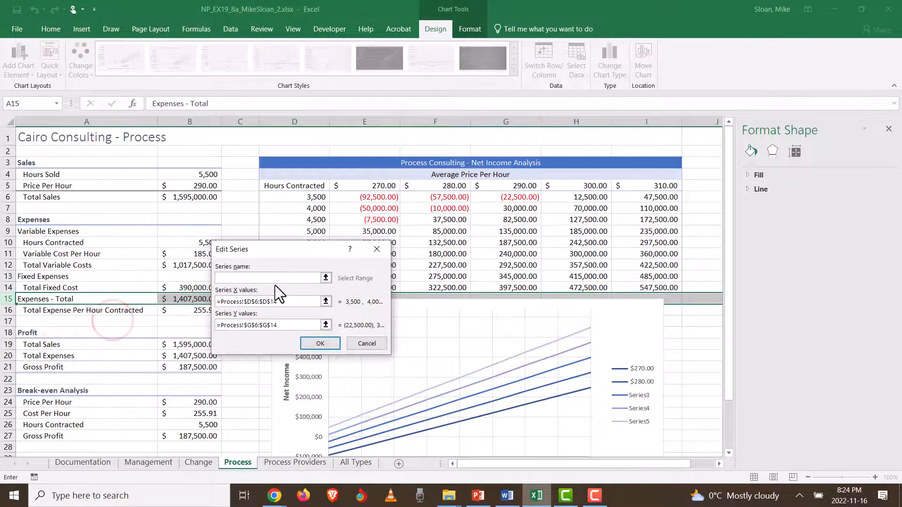
click(521, 185)
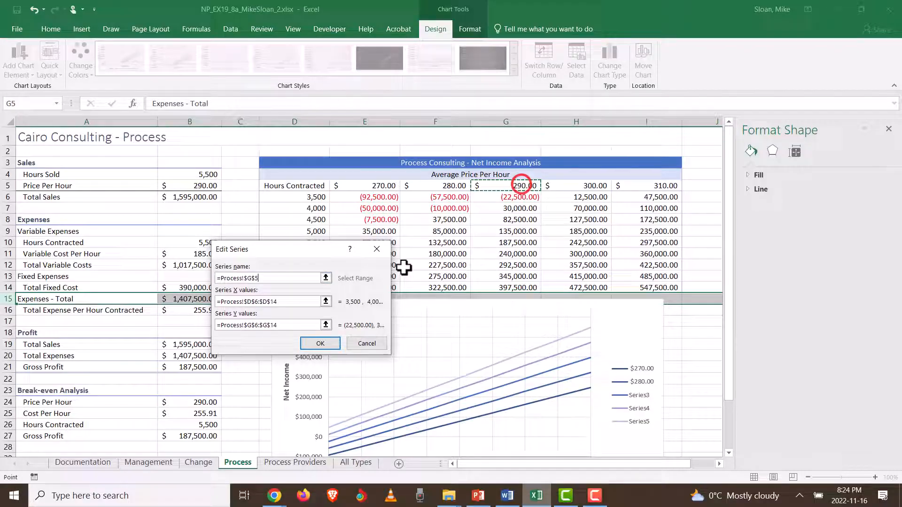
click(328, 341)
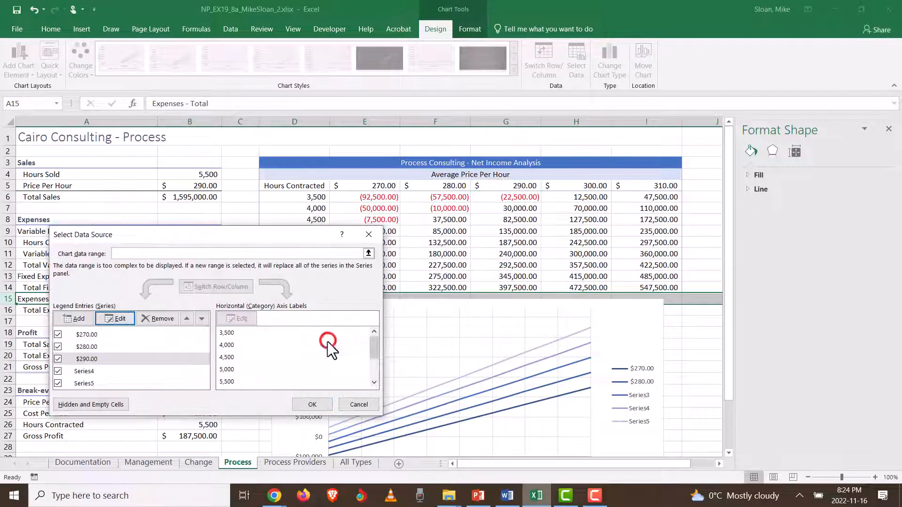
- Set the series name of Series4 to cell H5 of the Process worksheet
click(88, 371)
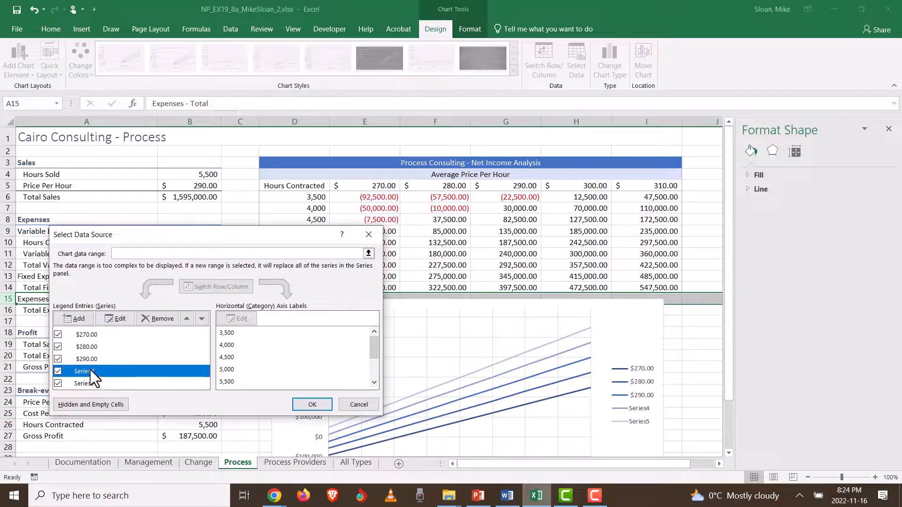
click(116, 319)
click(570, 184)
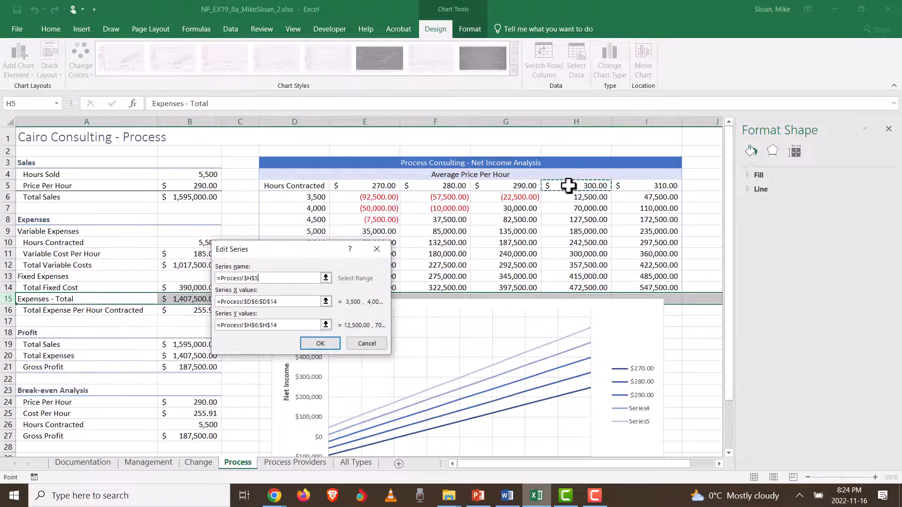
click(306, 338)
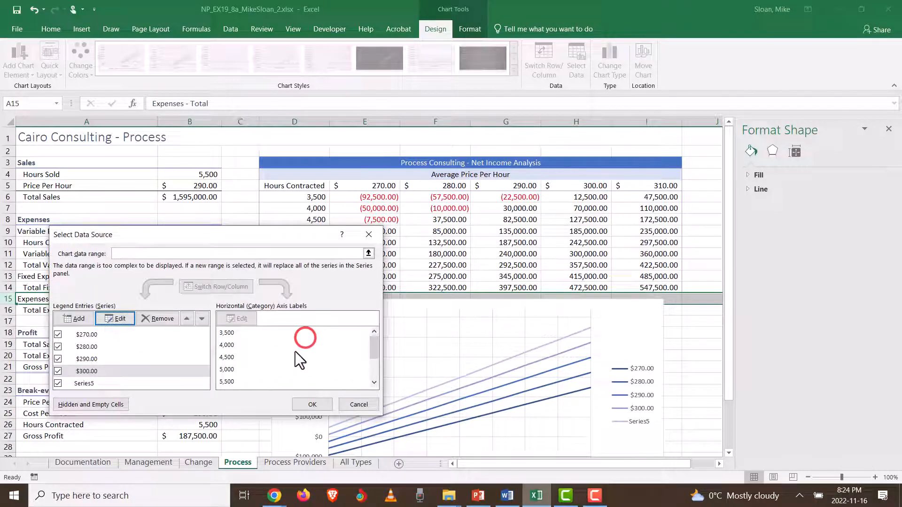
- Use cell I5 of the Process worksheet as the series name of Series5
click(119, 380)
click(129, 321)
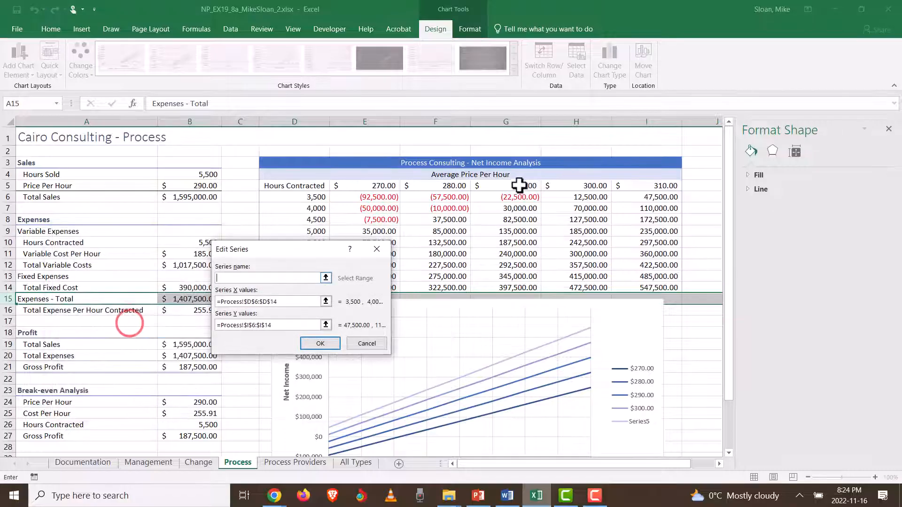
click(642, 184)
click(326, 344)
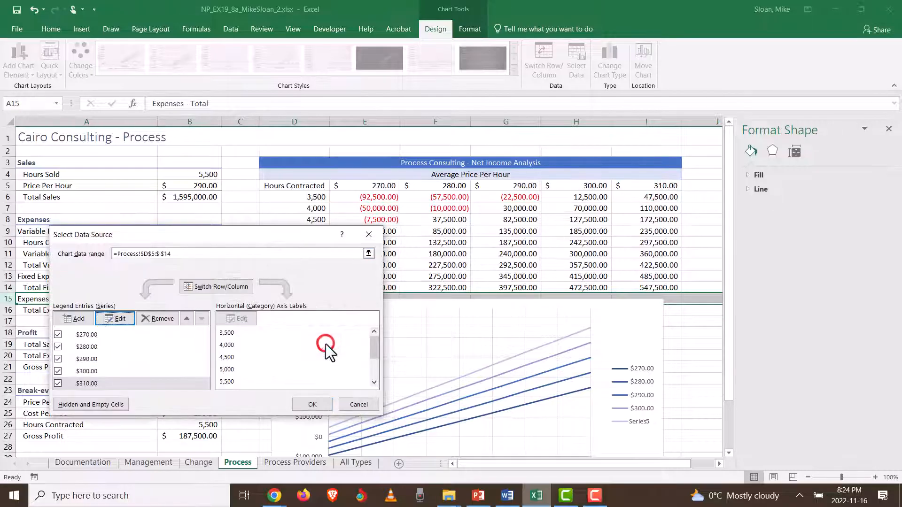
- Check item 10 in the Word instructions, return to Excel, apply the data source edits and inspect the chart's legend
click(507, 495)
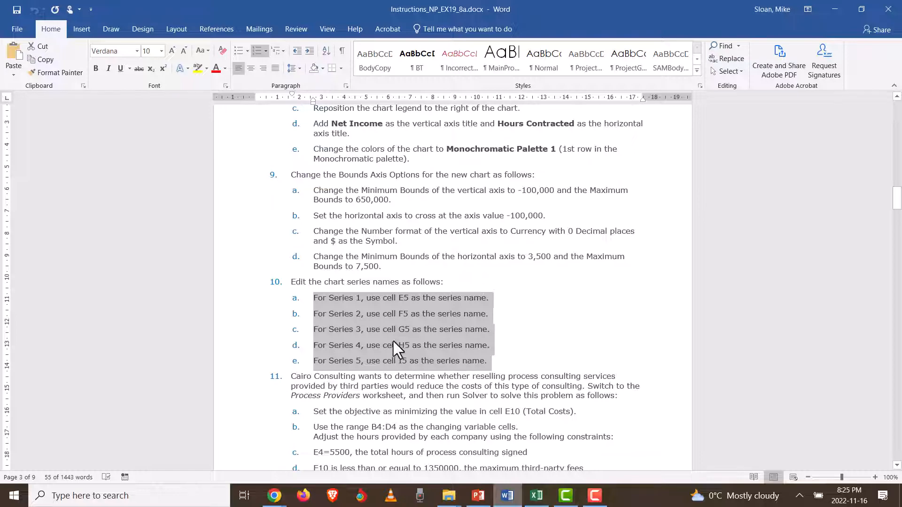
key(alt+Tab)
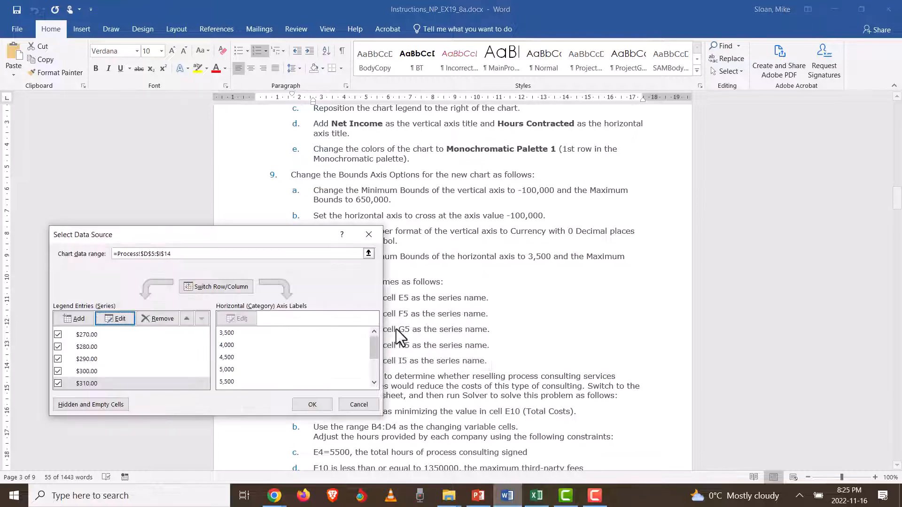
click(535, 497)
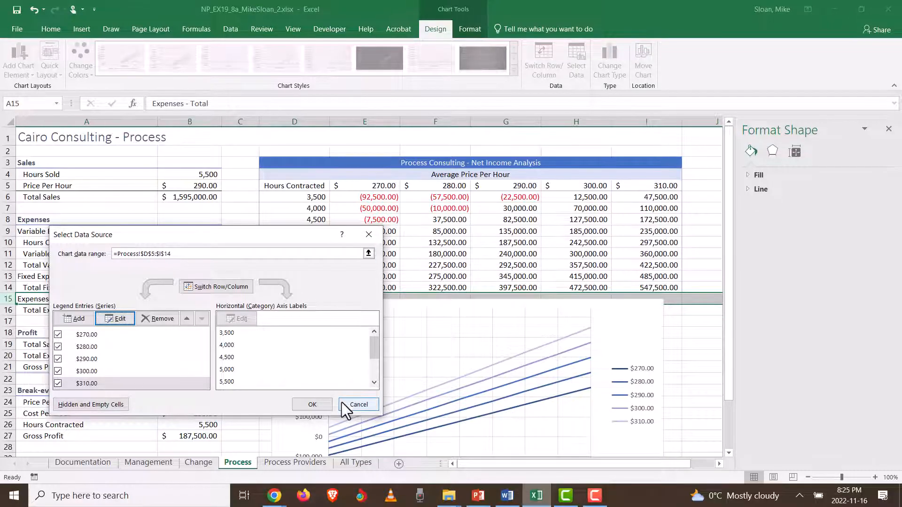
click(322, 404)
click(657, 396)
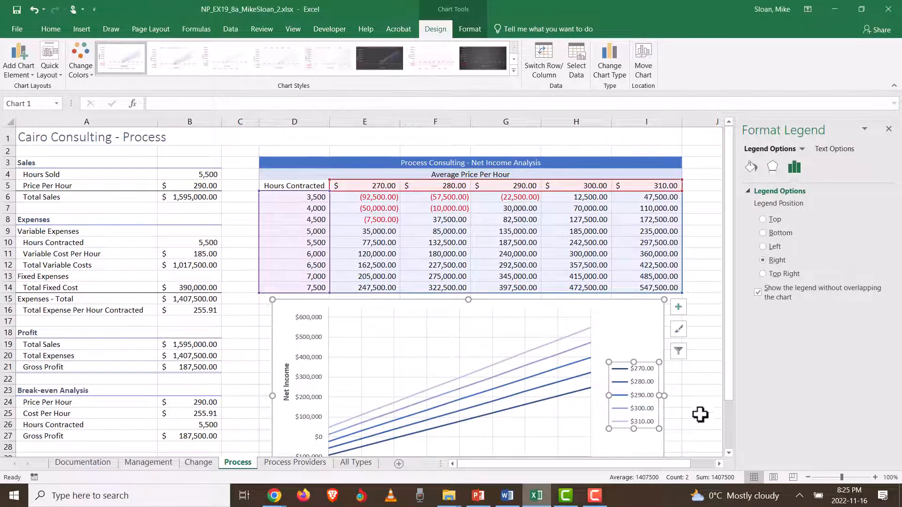
scroll(729, 407, down, 1)
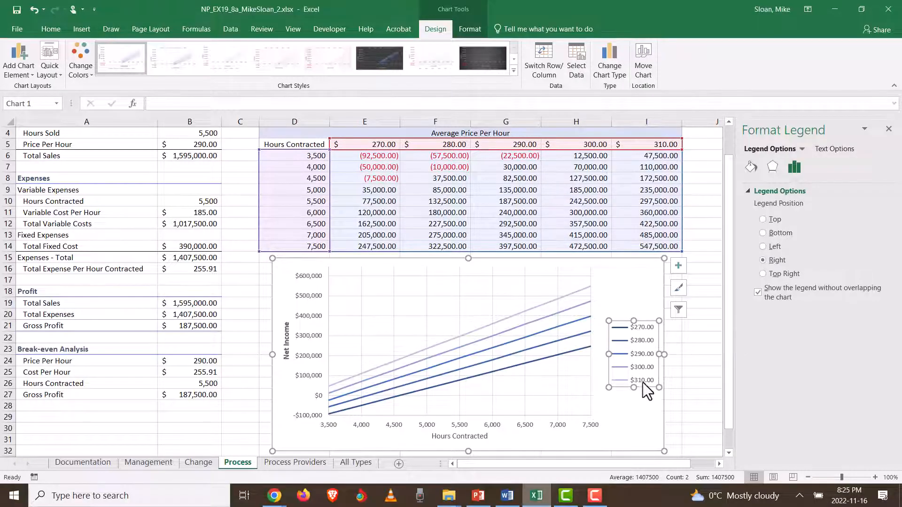
- Read item 11 about Solver in the Word instructions, return to Excel and display the Process Providers worksheet
click(503, 497)
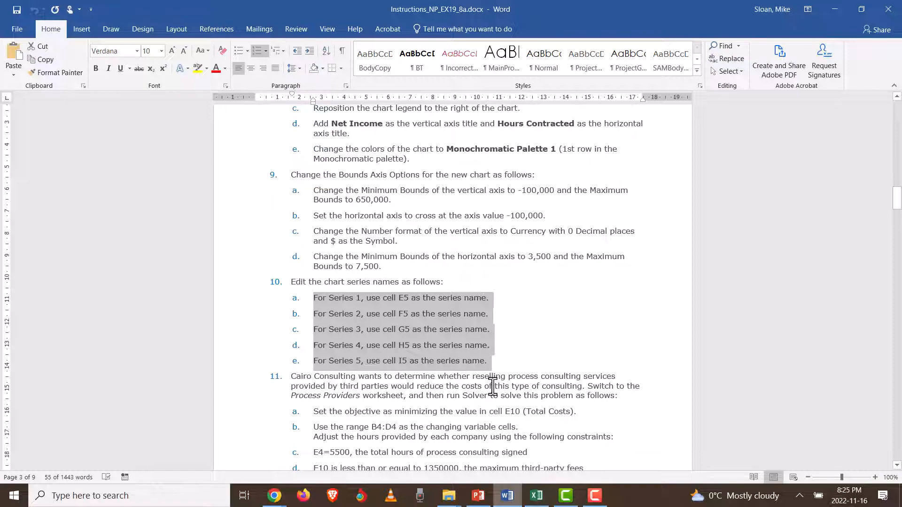
scroll(393, 307, down, 5)
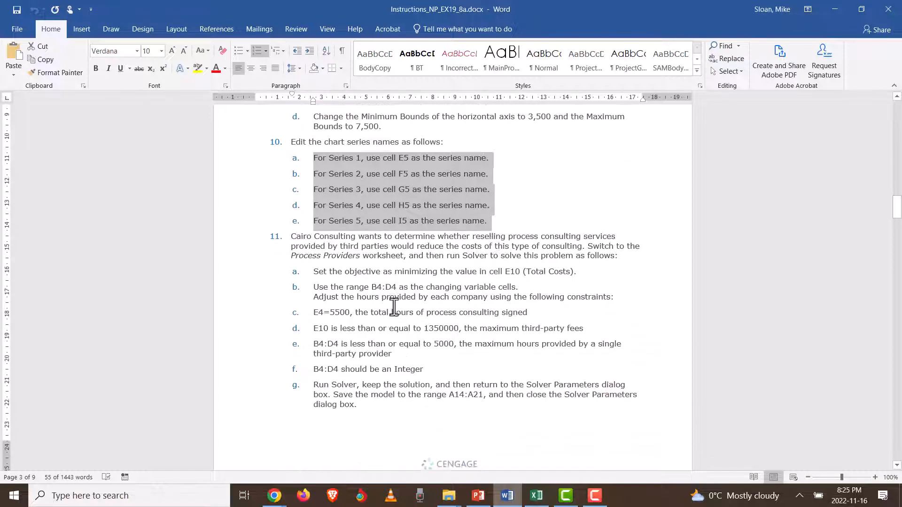
click(291, 179)
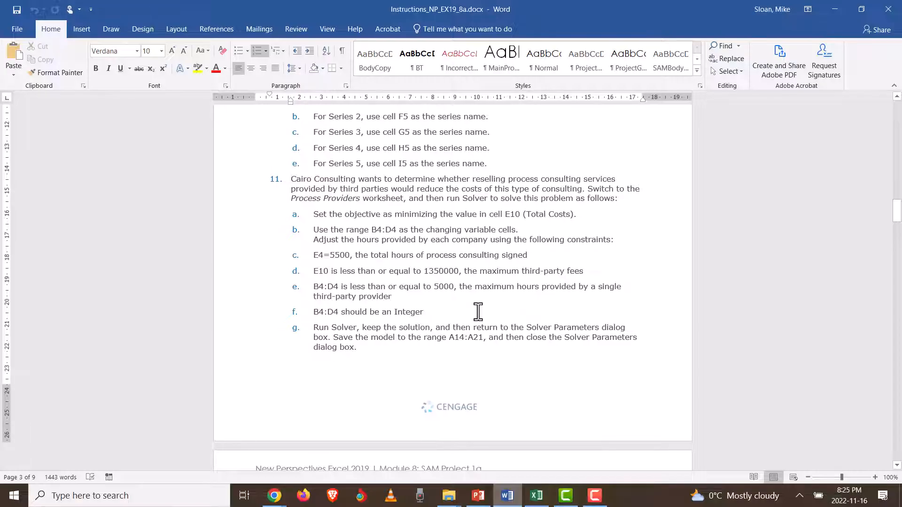
key(alt+Tab)
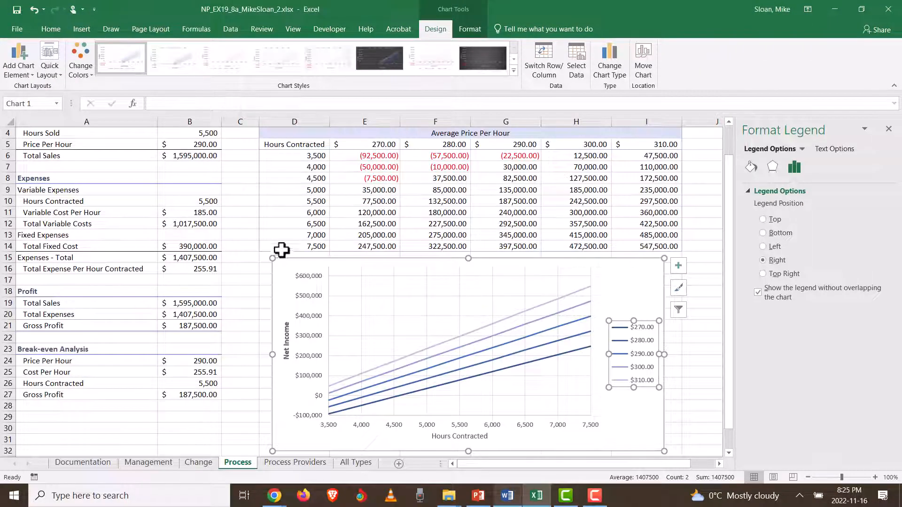
click(244, 270)
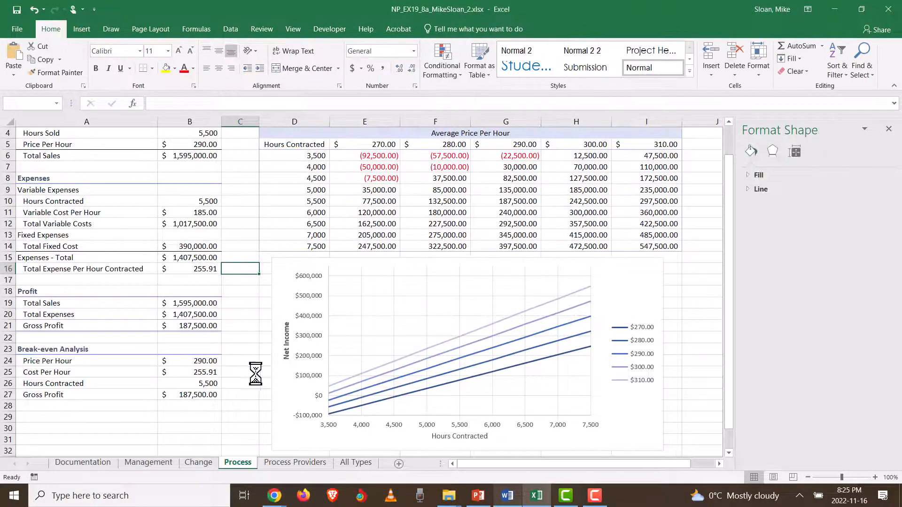
click(291, 463)
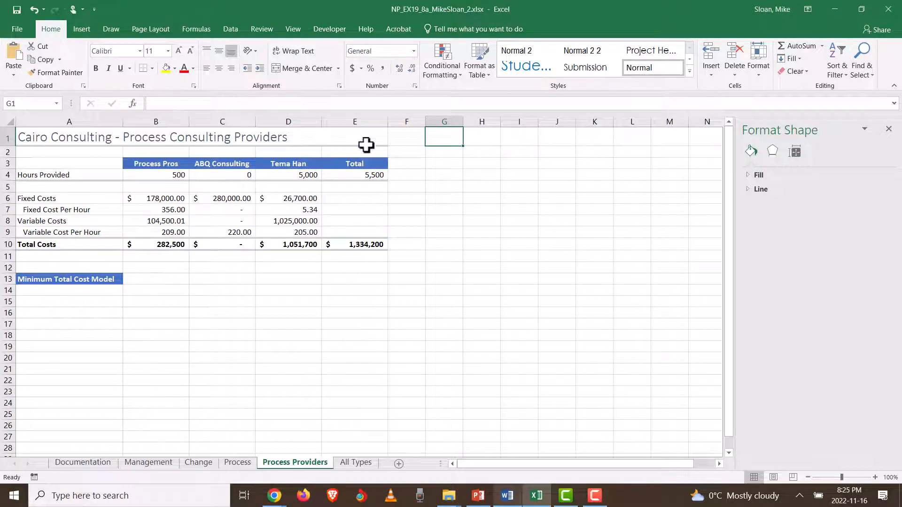
- Locate the Solver command, review the PC add-in installation note and item 11 in the Word instructions, and return to Excel
click(218, 29)
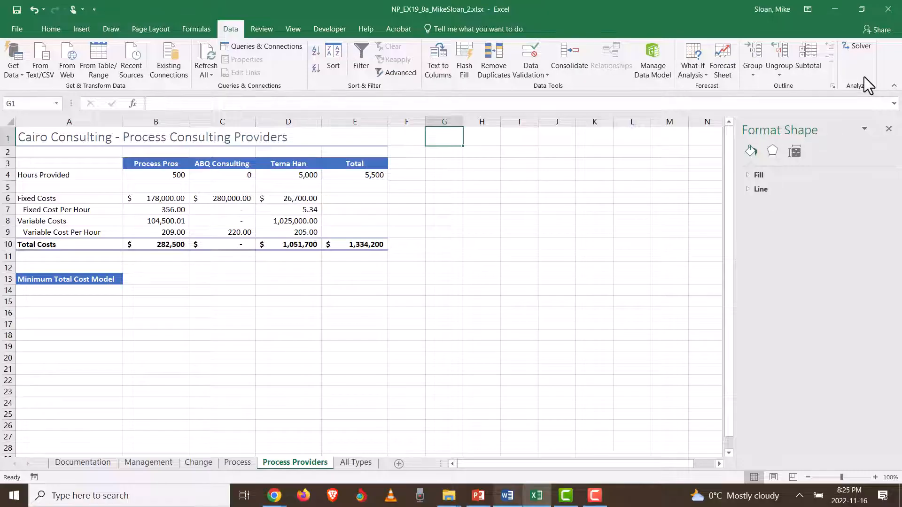
click(508, 495)
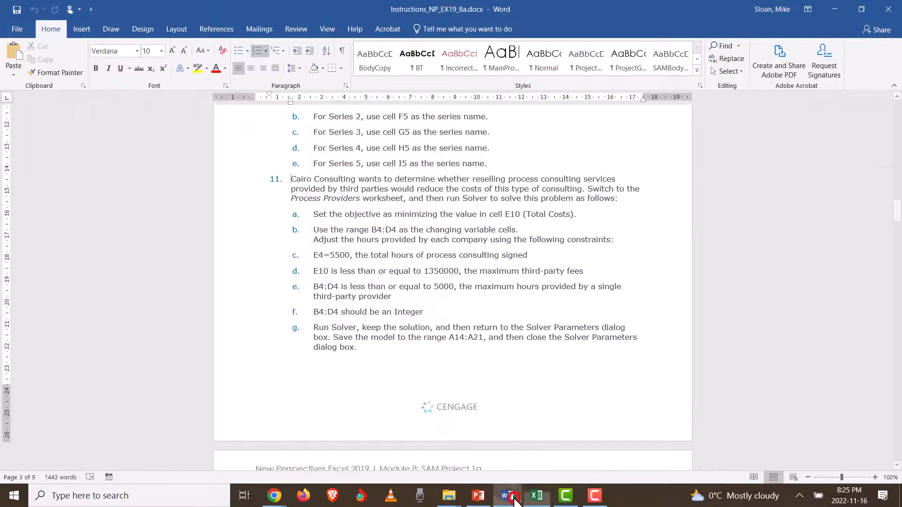
scroll(502, 392, up, 20)
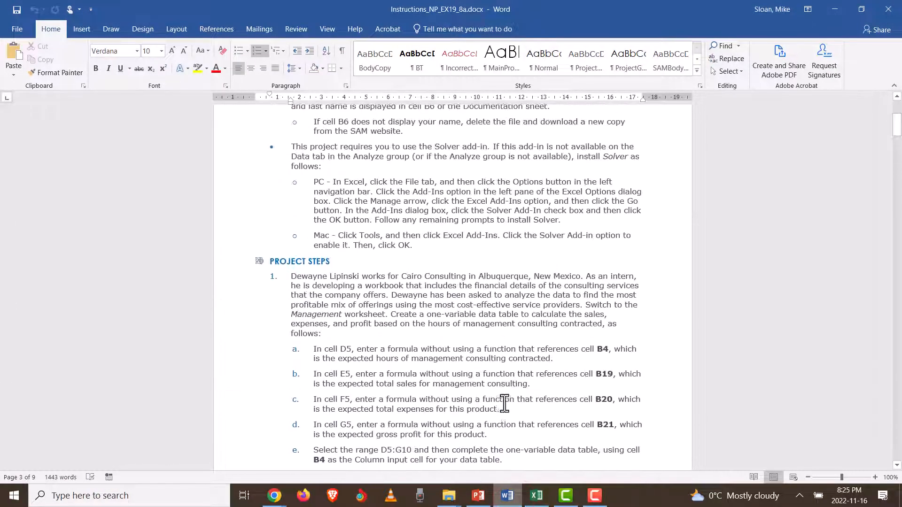
scroll(490, 402, up, 2)
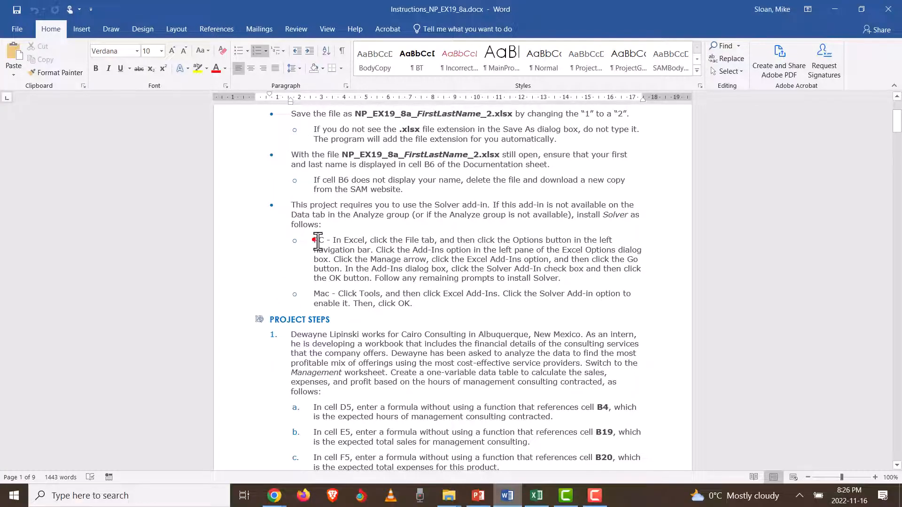
drag(313, 240, 553, 278)
scroll(553, 312, down, 20)
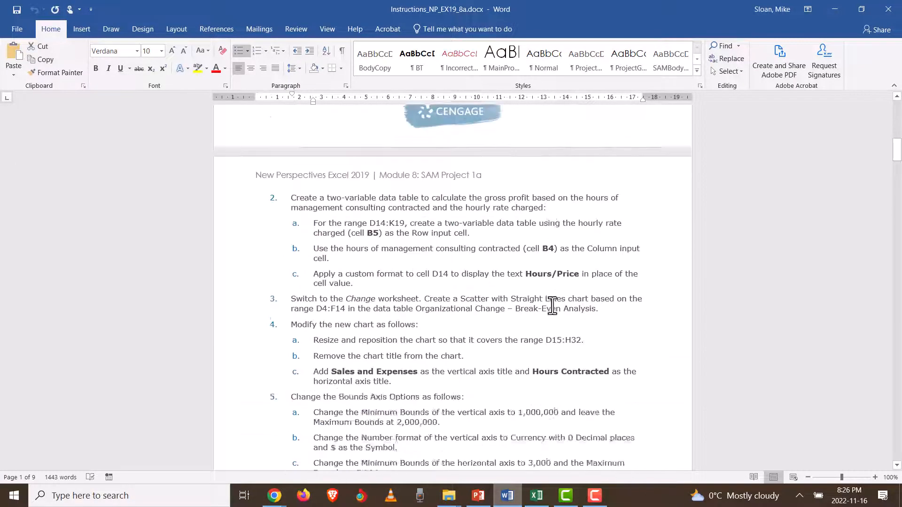
scroll(553, 311, down, 13)
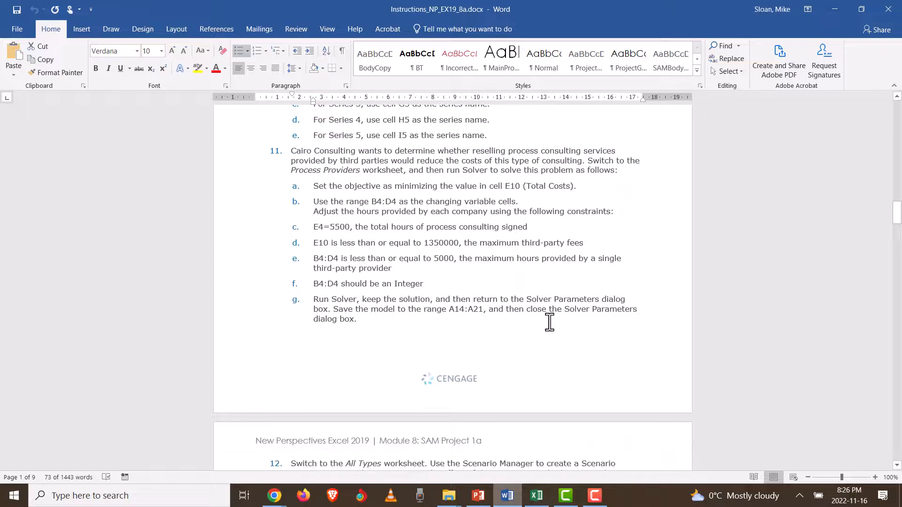
key(alt+Tab)
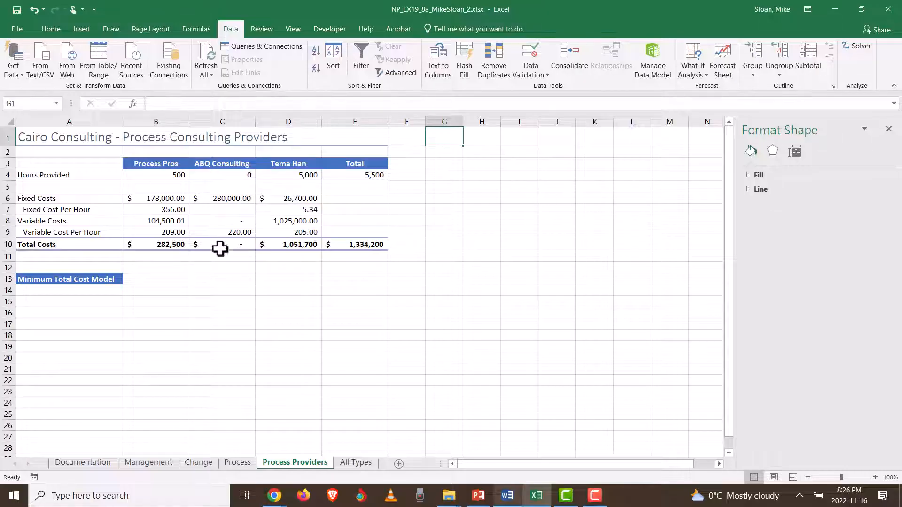
- Open Solver on the Process Providers worksheet and place its parameters dialog clear of the cost table
click(644, 239)
click(470, 306)
click(278, 313)
click(670, 200)
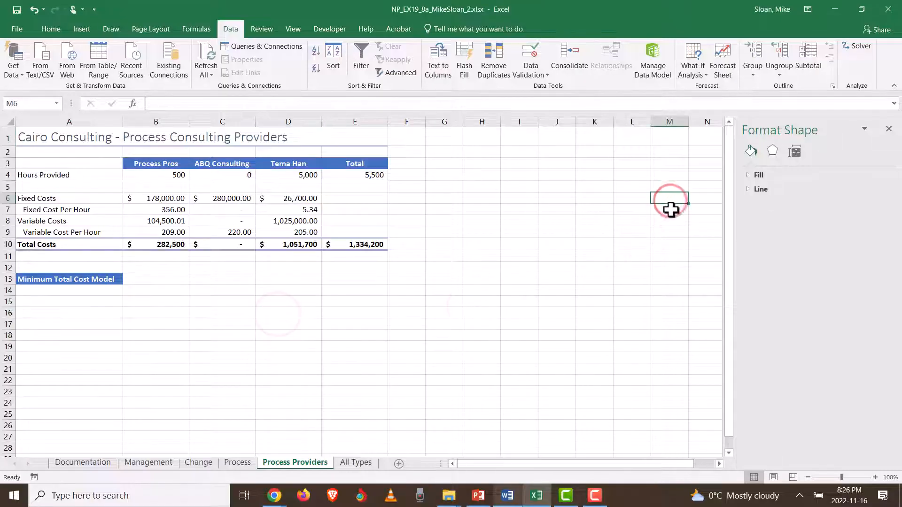
click(853, 44)
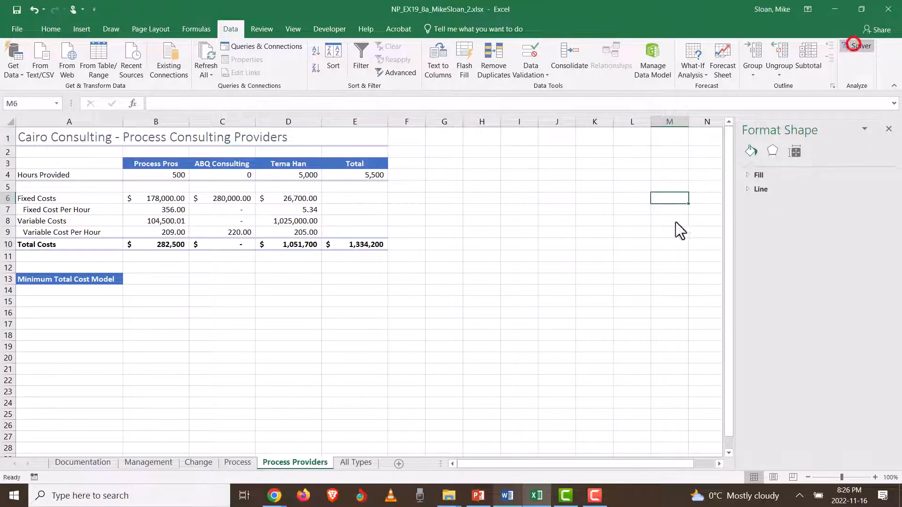
drag(256, 150, 667, 154)
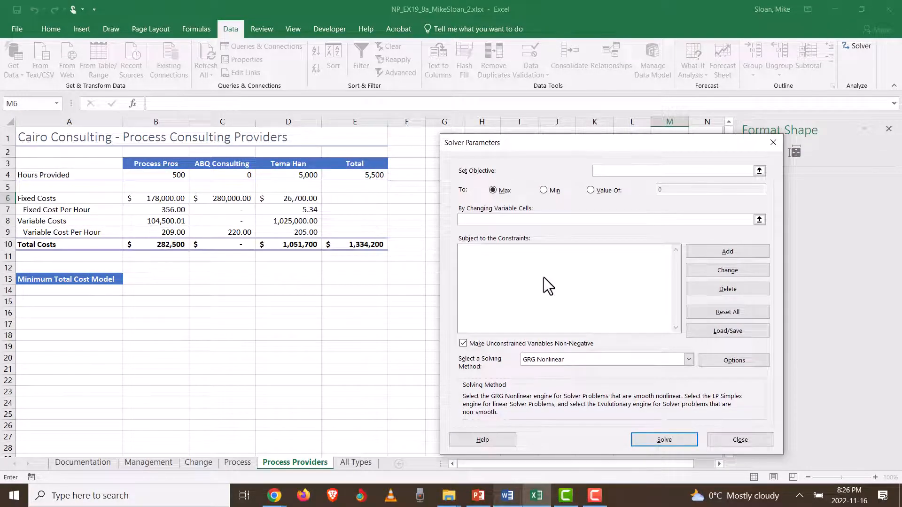
- Check item 11a in the Word instructions, return to Excel and set the Solver objective to cell E10
key(alt+Tab)
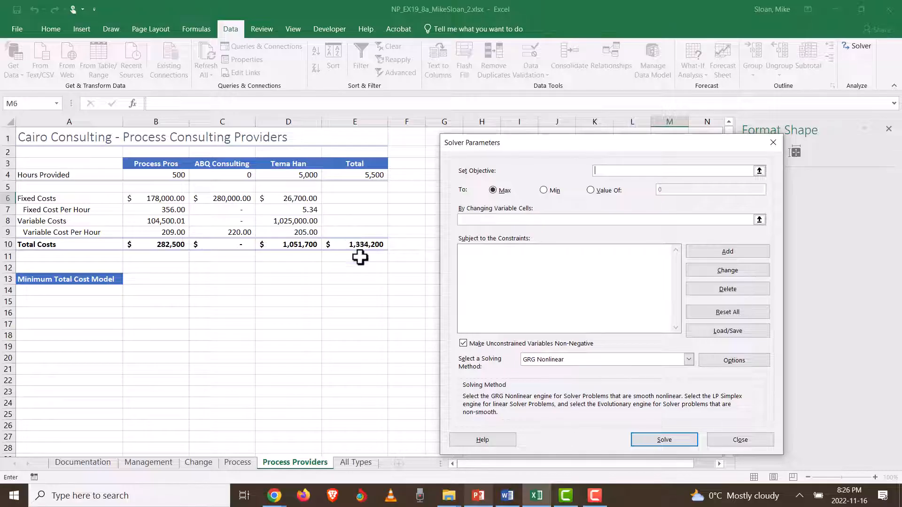
click(506, 496)
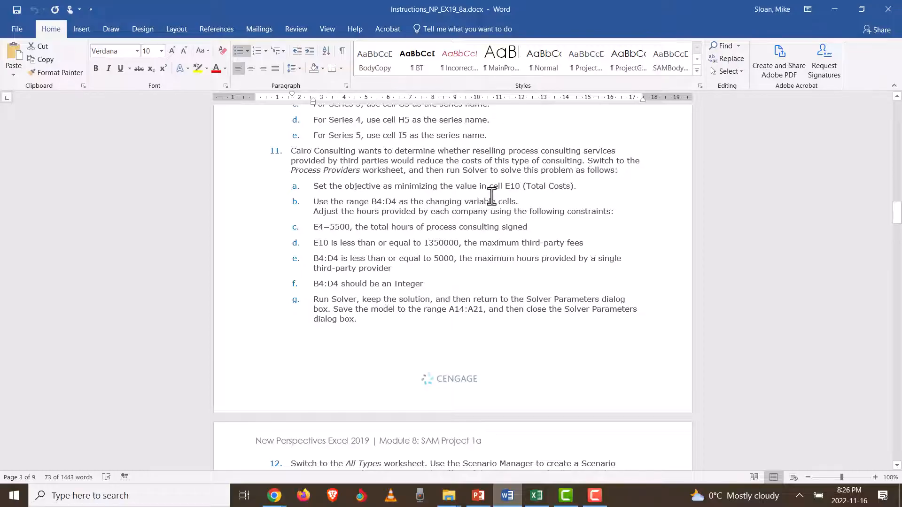
key(alt+Tab)
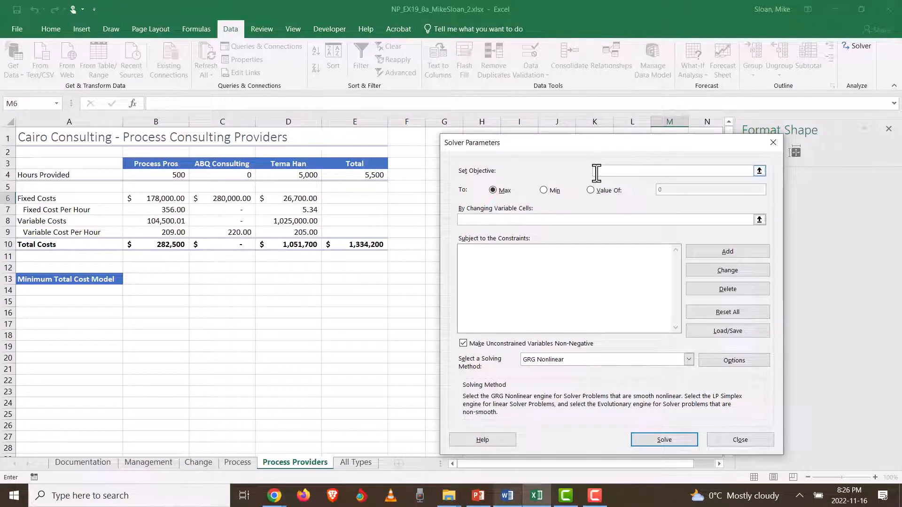
text(Total Costs)
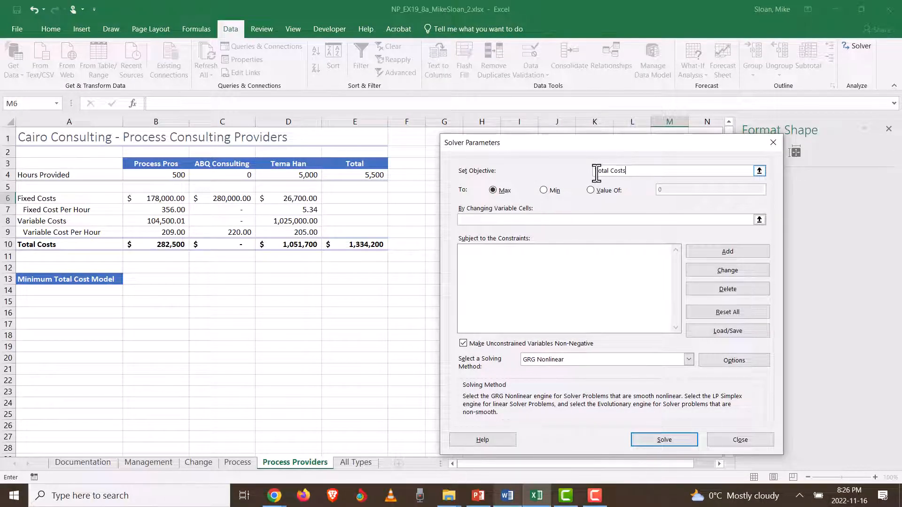
triple_click(634, 174)
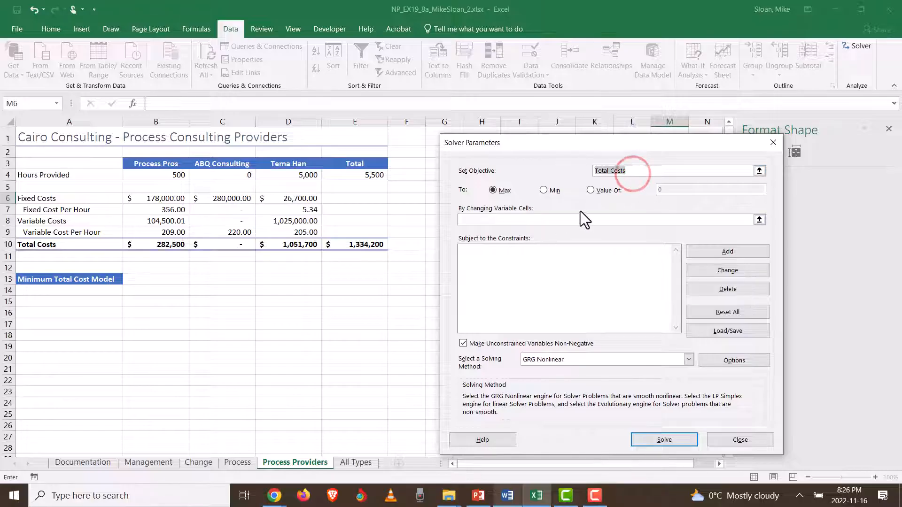
text(E10)
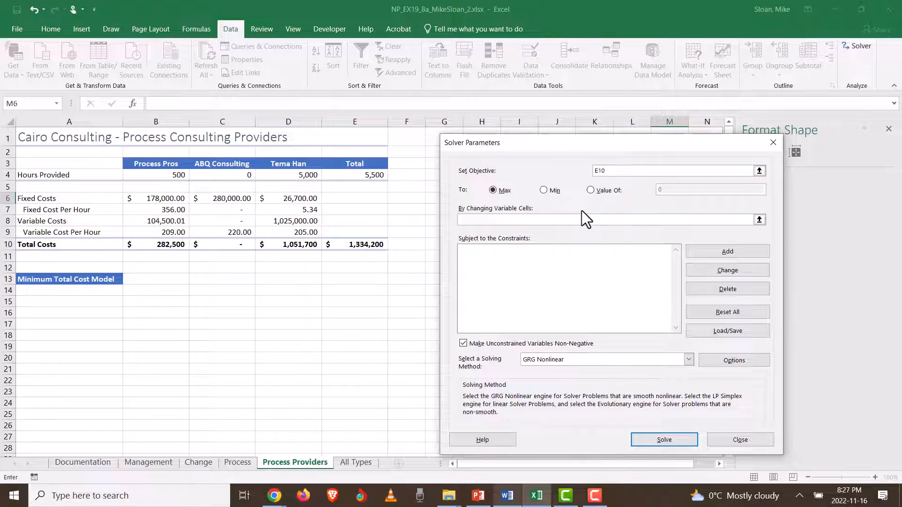
- Recheck item 11 in Word, return to Excel, and set Solver to minimize the objective by changing variable cells B4:D4
key(alt+Tab)
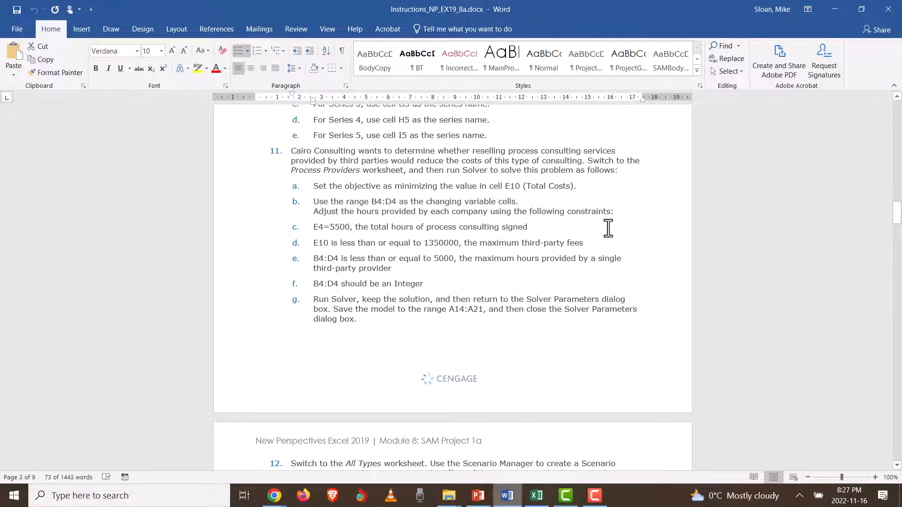
key(alt+Tab)
click(545, 190)
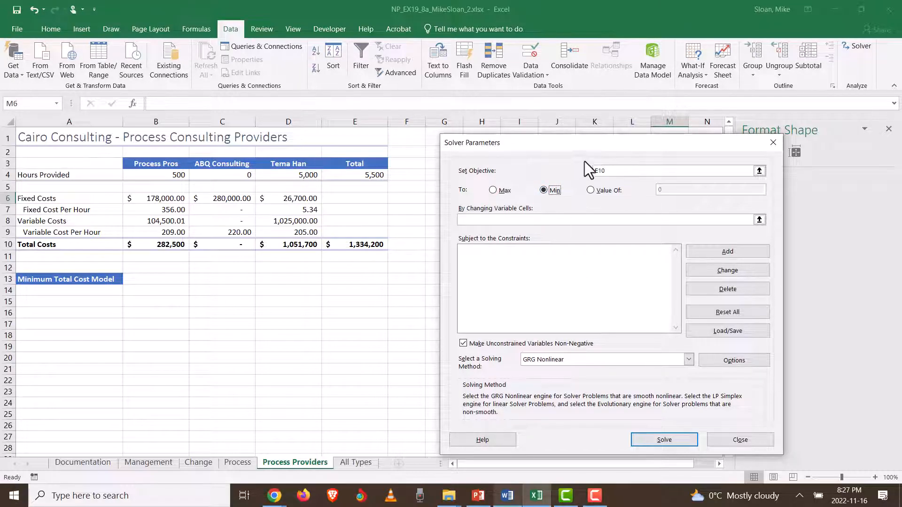
click(548, 221)
drag(163, 175, 298, 174)
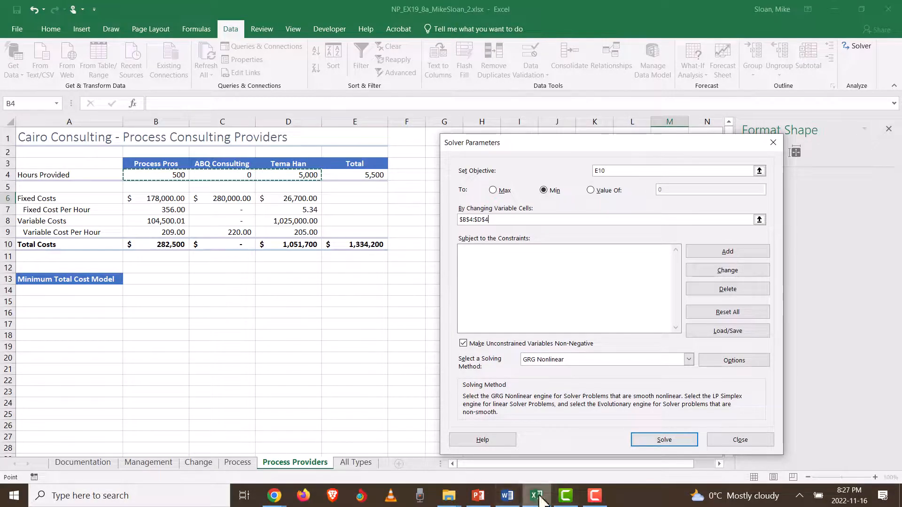
- Examine the Process Providers final figure and item 11's Solver constraints in the Word instructions, comparing them with the Excel worksheet
click(507, 495)
scroll(350, 363, down, 20)
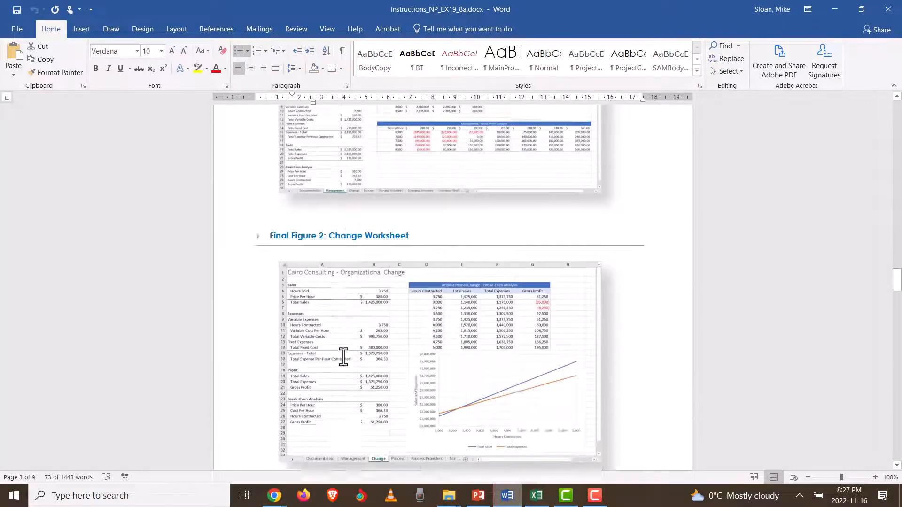
scroll(343, 356, down, 6)
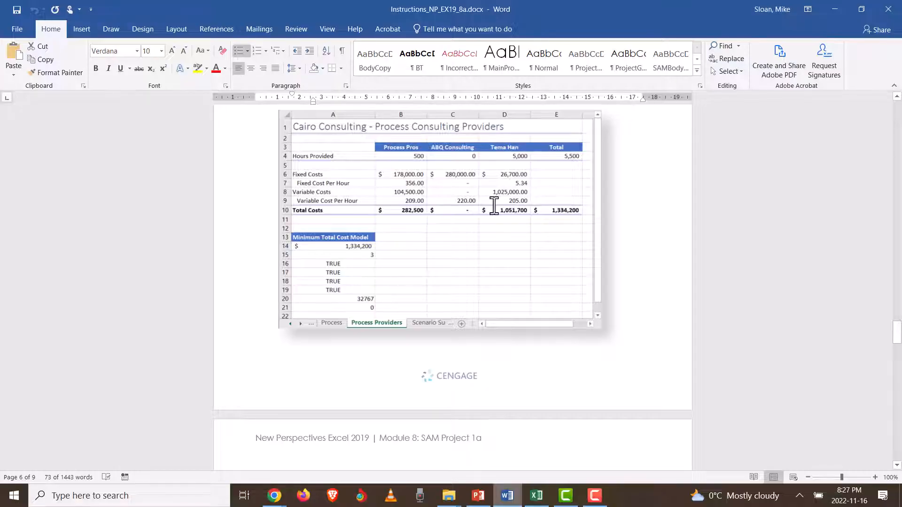
key(alt+Tab)
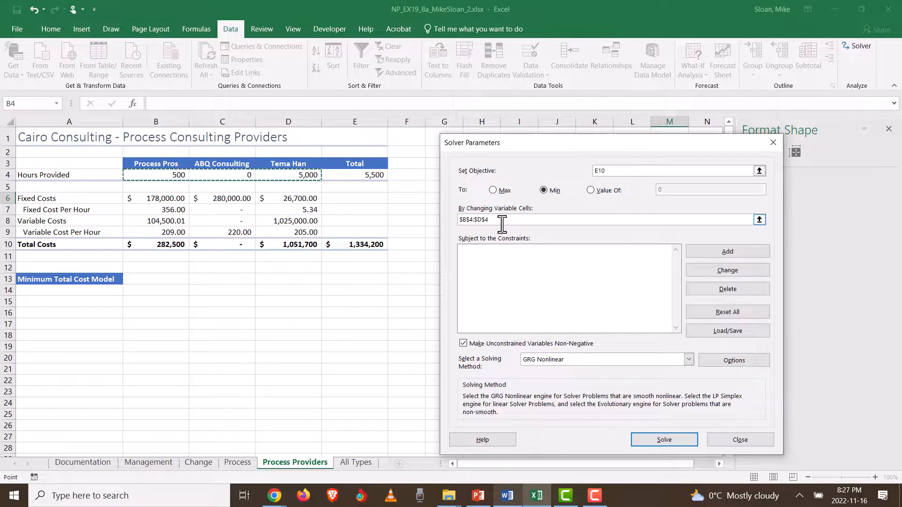
click(503, 498)
scroll(577, 340, up, 20)
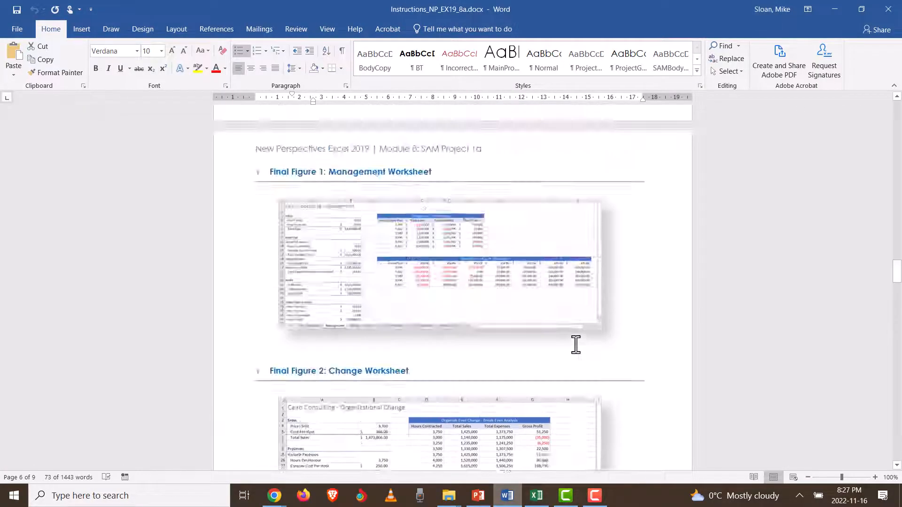
scroll(575, 346, up, 5)
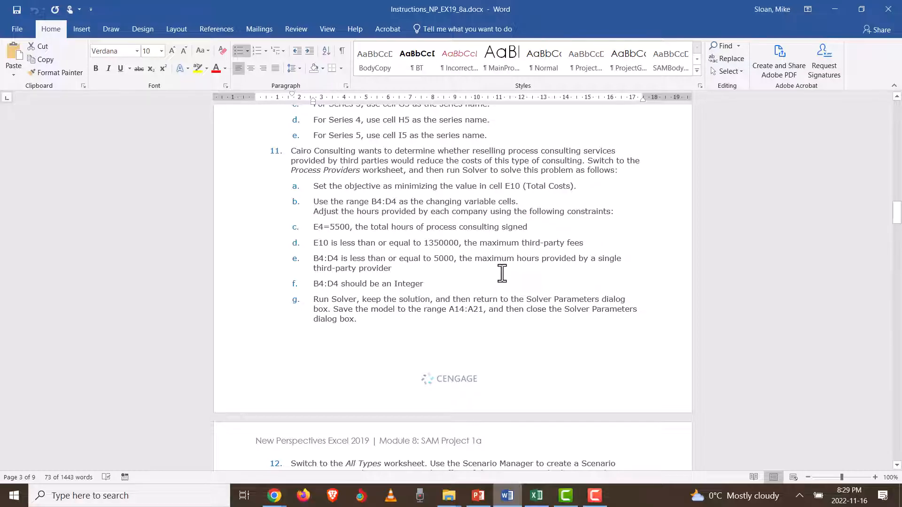
scroll(502, 271, down, 2)
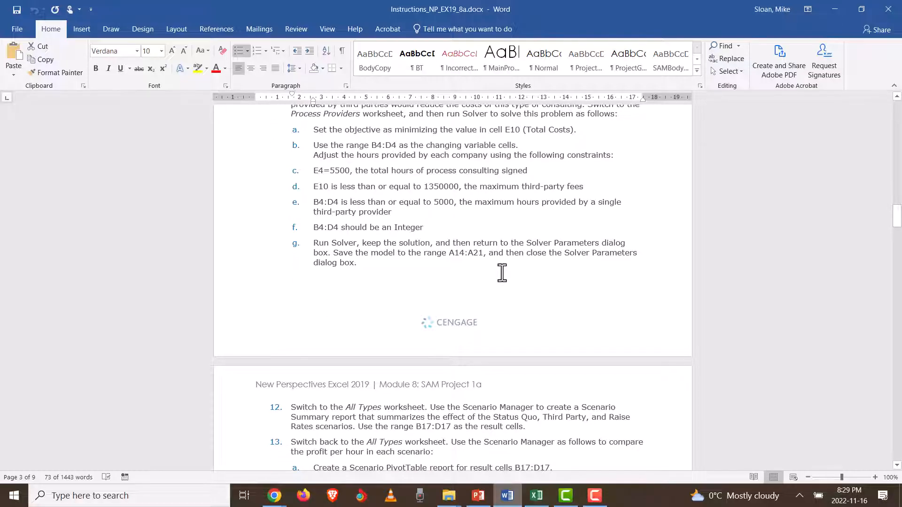
key(alt+Tab)
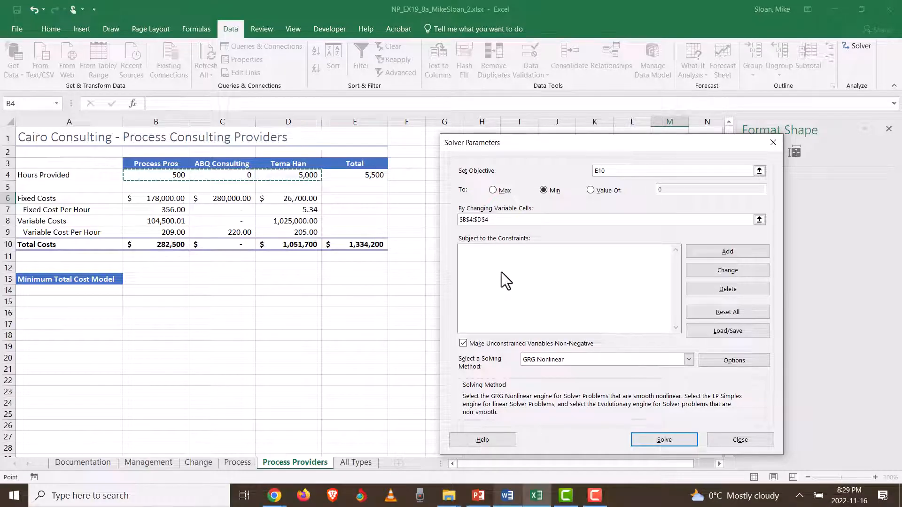
key(alt+Tab)
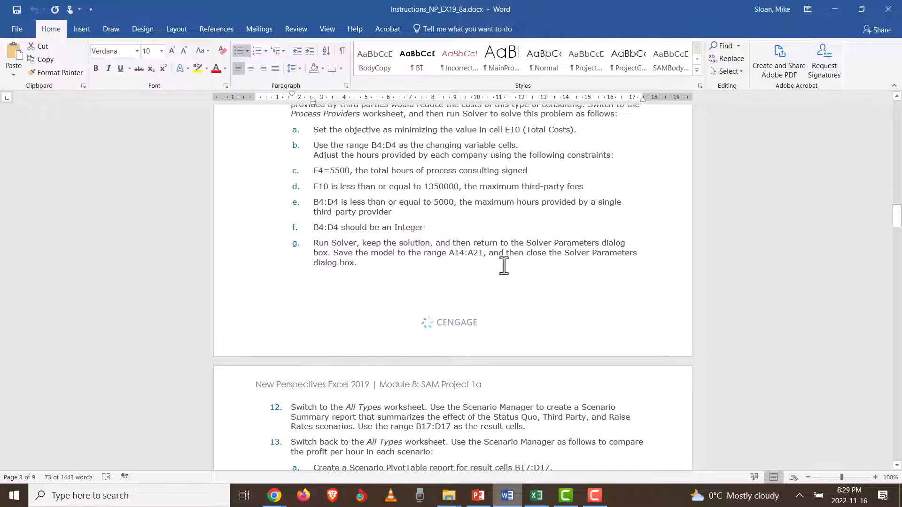
key(alt+Tab)
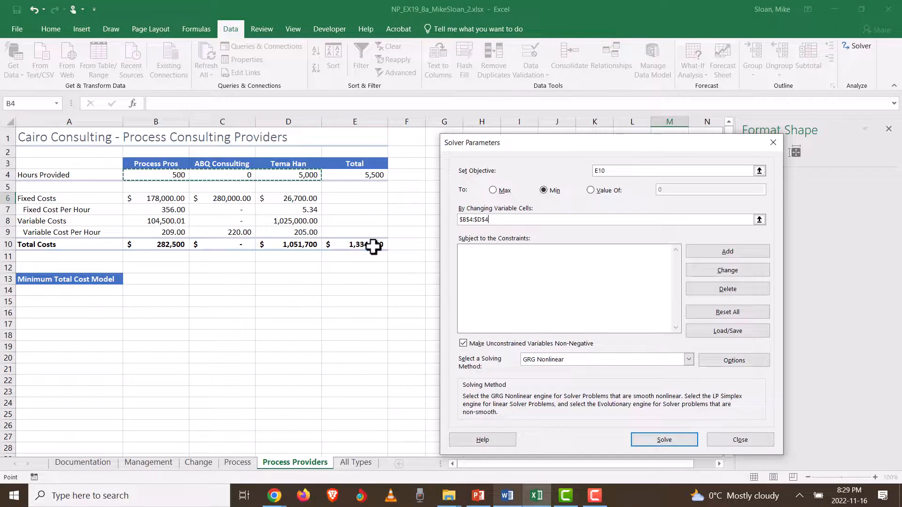
- Begin a new Solver constraint, checking item 11c in Word, with cell reference E4 and the = operator
click(512, 275)
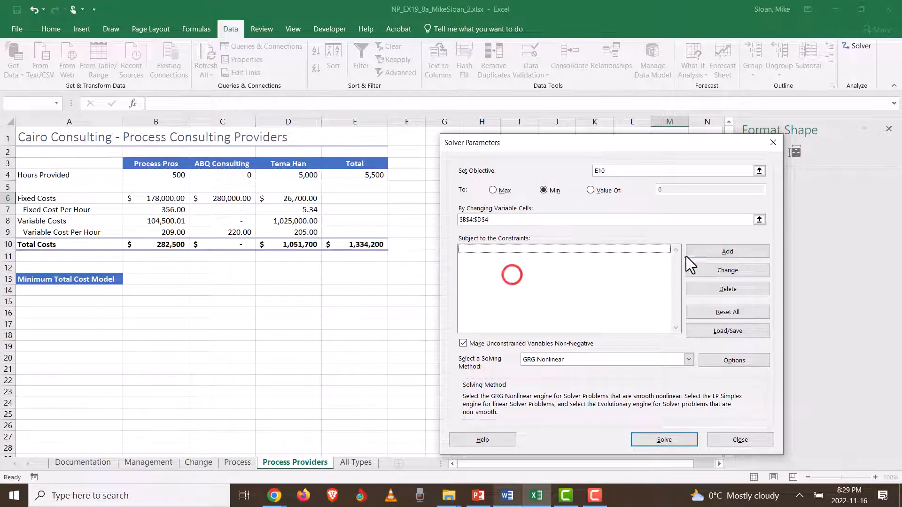
click(728, 251)
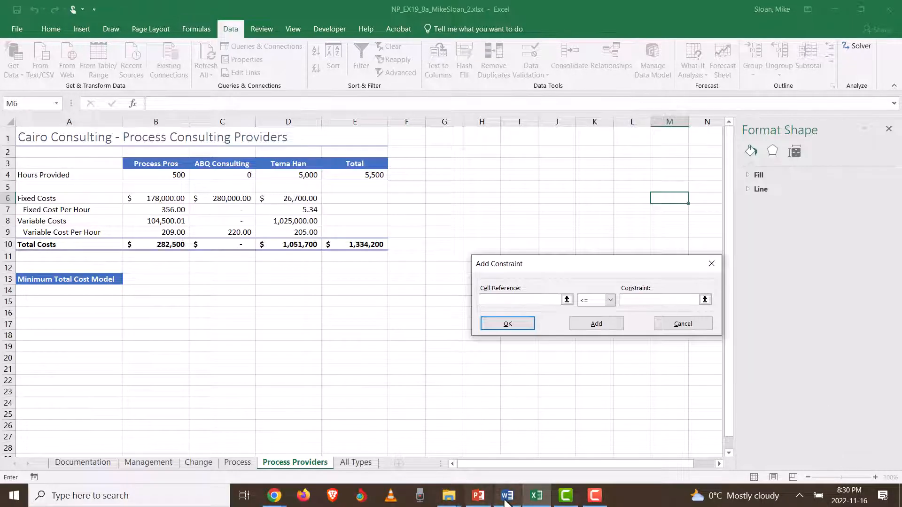
click(507, 498)
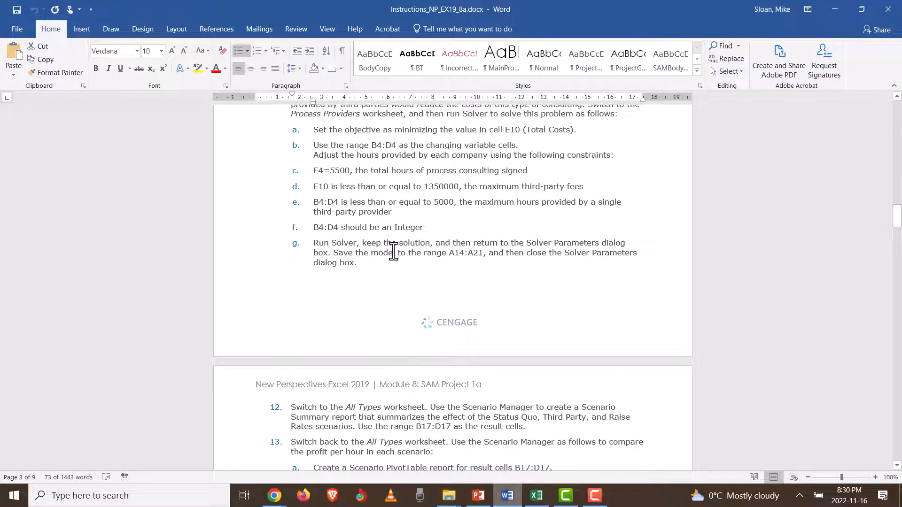
key(alt+Tab)
click(485, 297)
text(e)
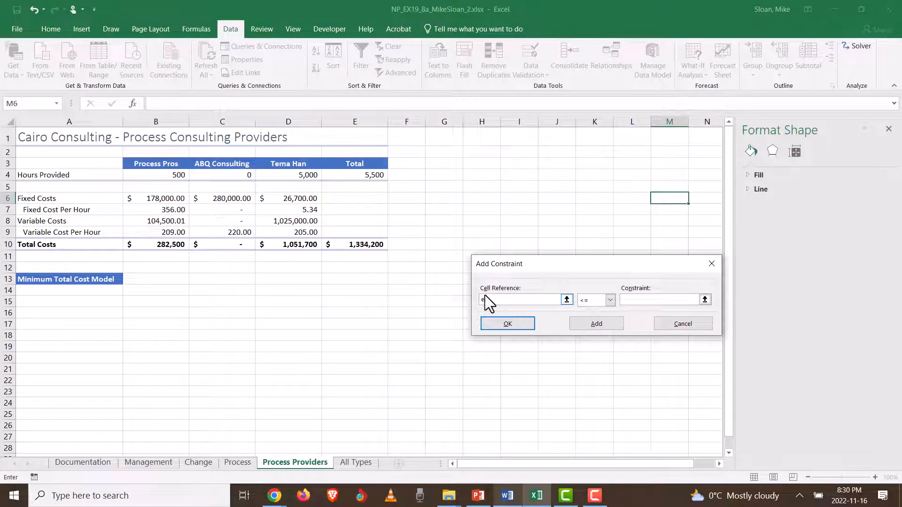
text(4)
click(610, 301)
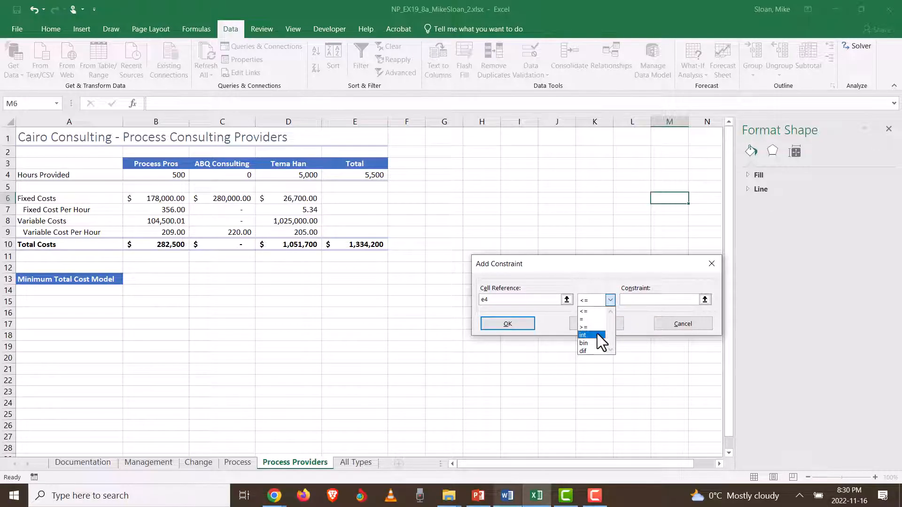
click(588, 319)
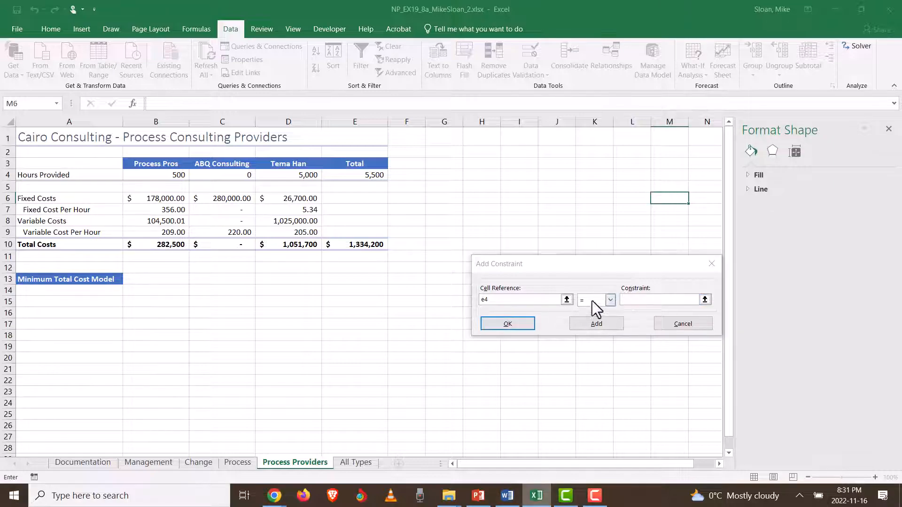
click(610, 300)
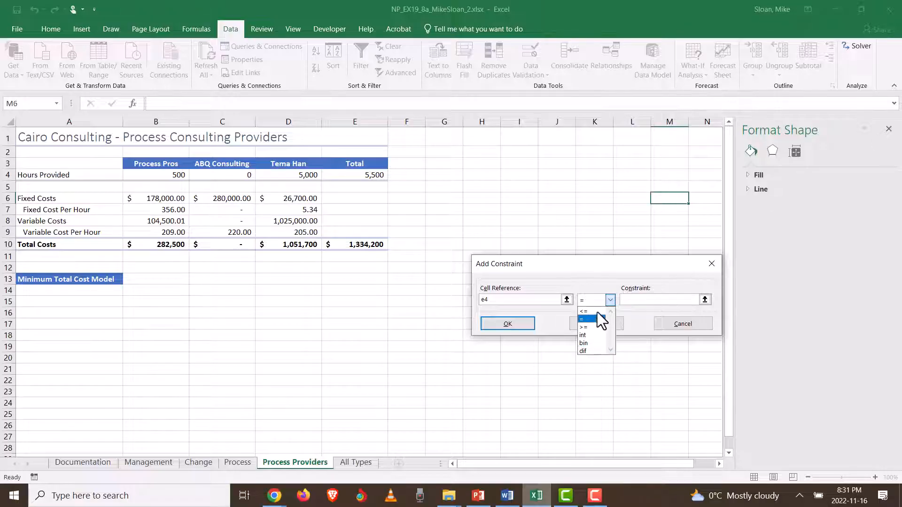
click(633, 302)
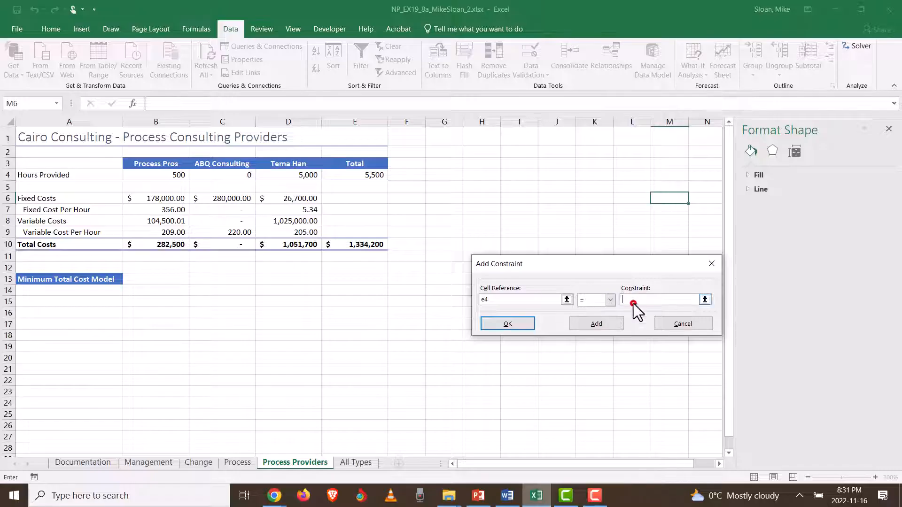
- Recheck item 11c in Word, return to Excel, and complete the E4 constraint with the value 5500
key(alt+Tab)
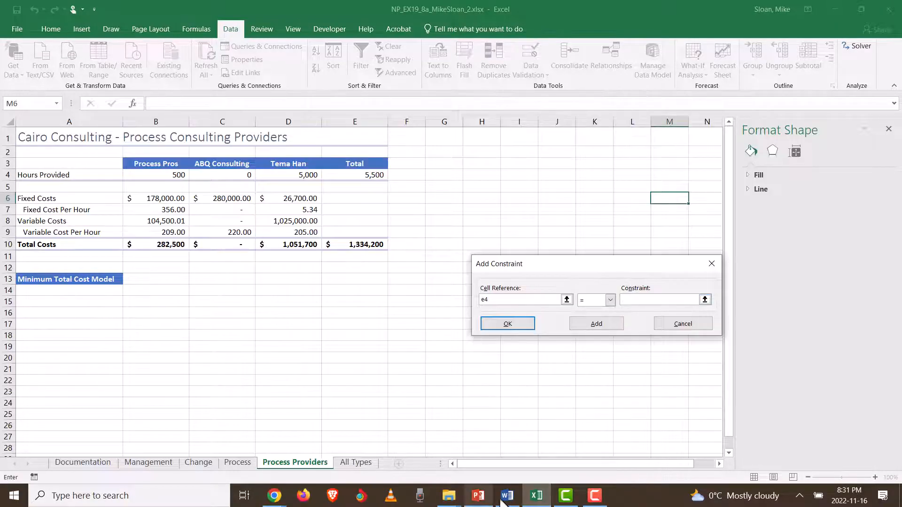
click(507, 496)
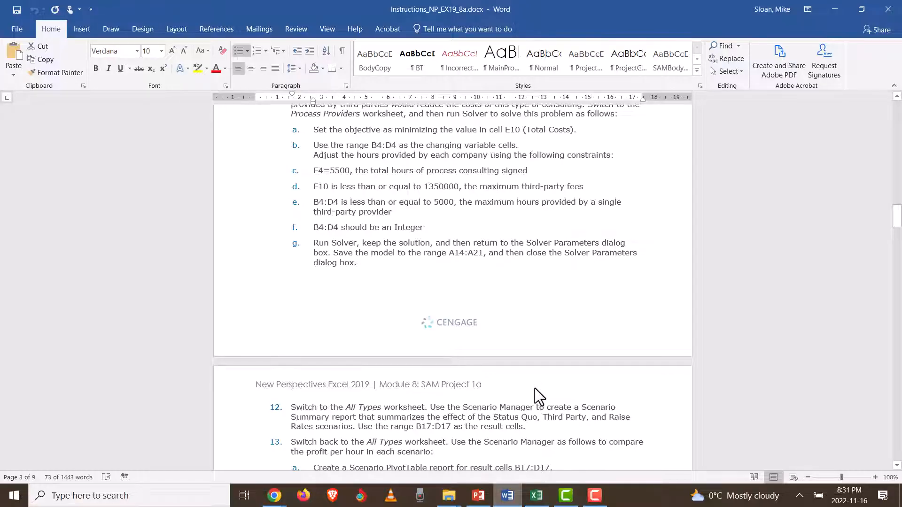
key(alt+Tab)
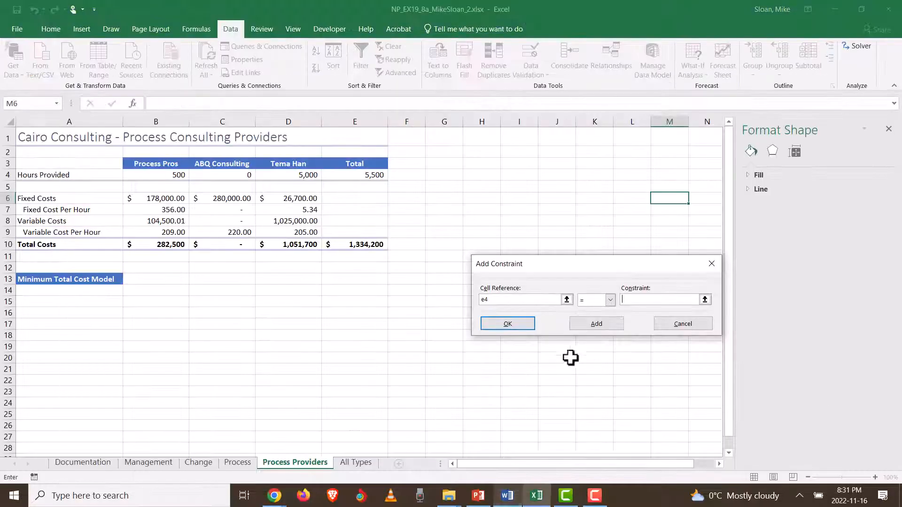
click(641, 301)
text(5500)
click(519, 324)
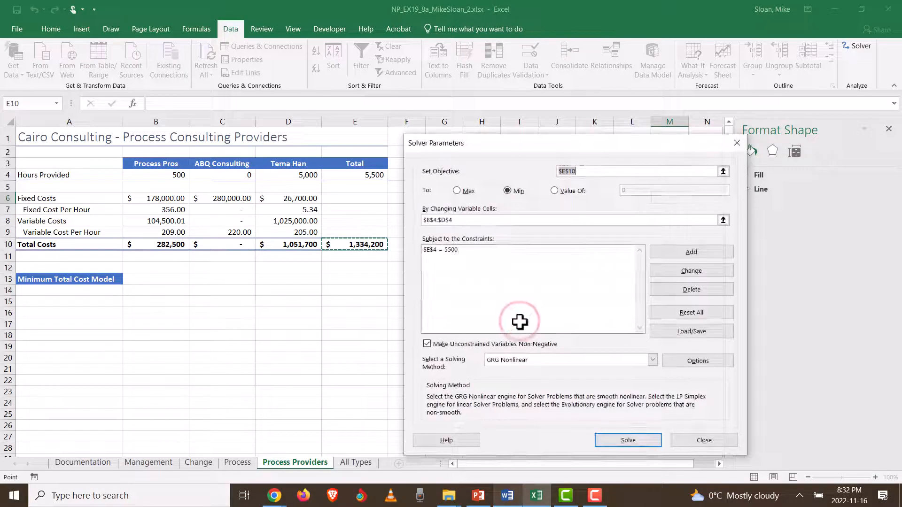
- Check item 11d in Word, return to Excel, and add a Solver constraint that E10 is <= 1350000
click(694, 252)
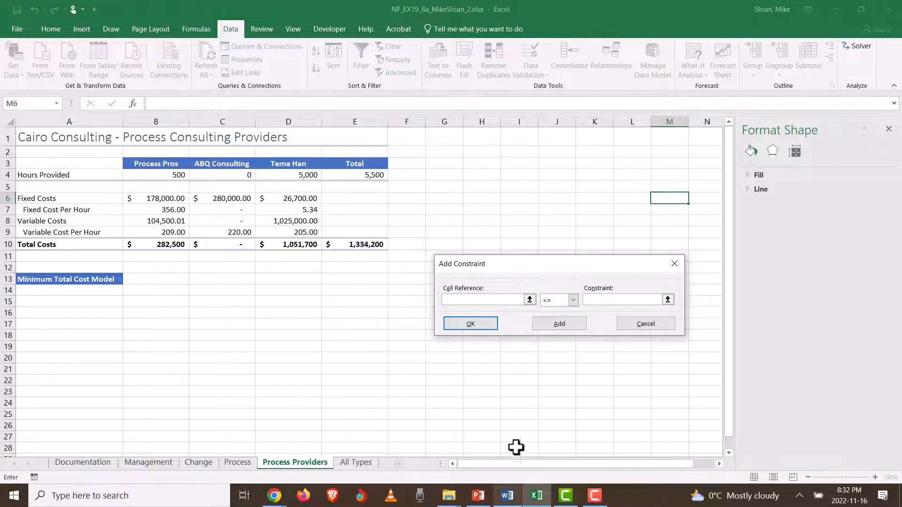
click(508, 498)
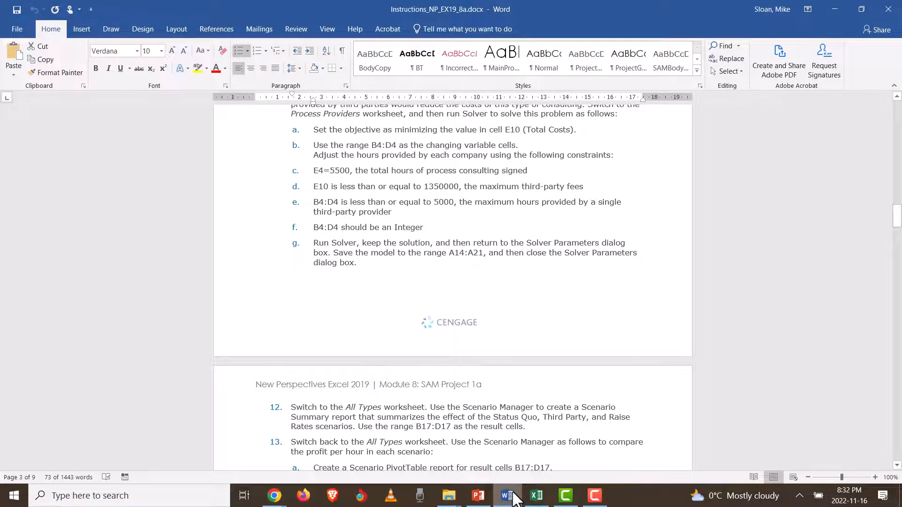
key(alt+Tab)
text(e10)
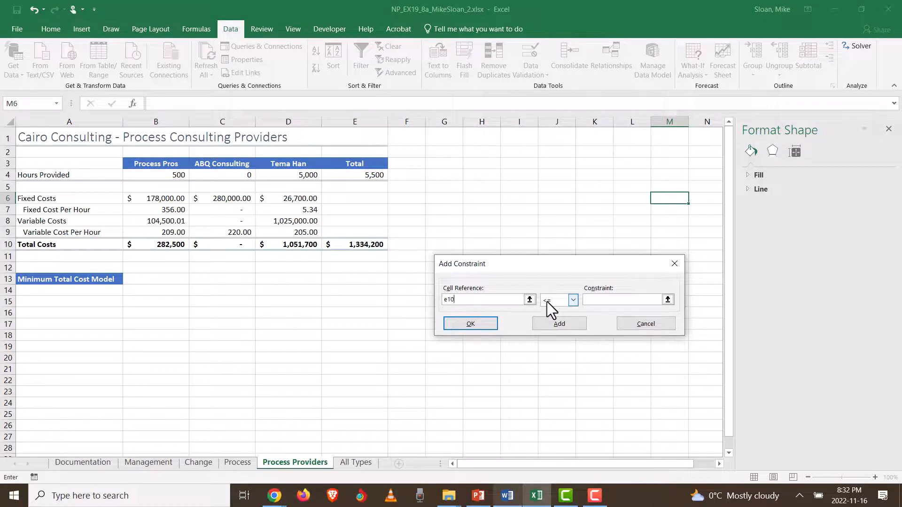
click(574, 299)
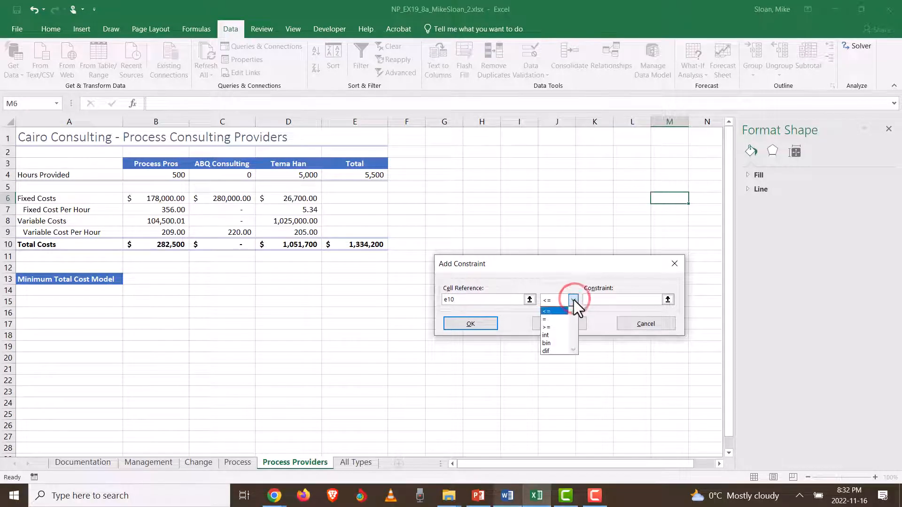
click(573, 300)
click(594, 300)
text(1)
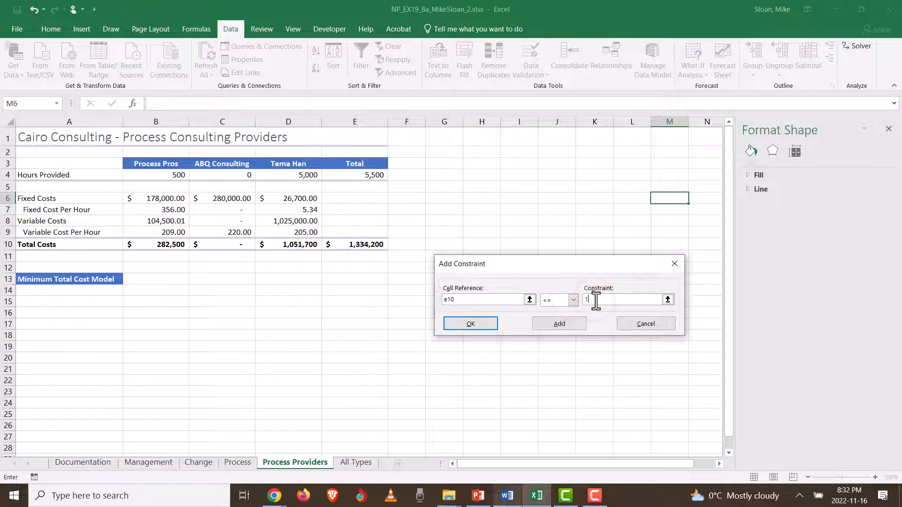
text(350000)
click(551, 325)
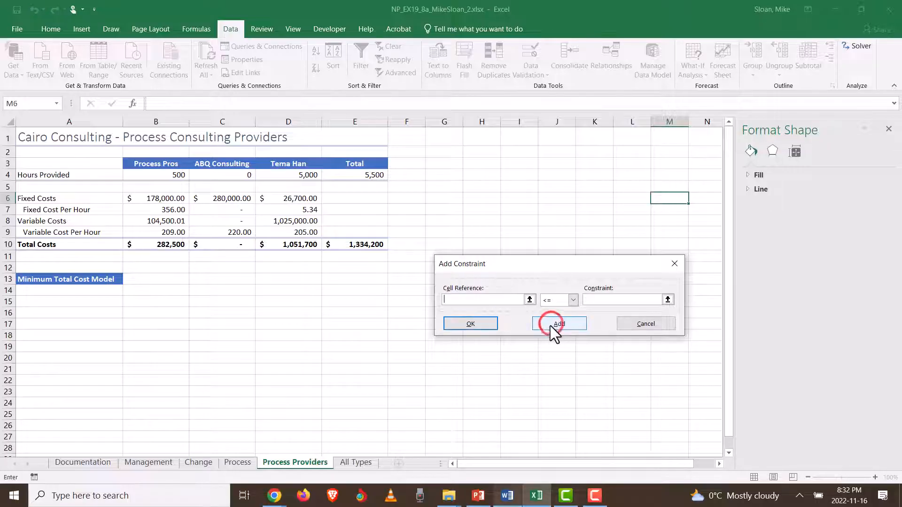
- Check item 11e in Word, return to Excel, and add a Solver constraint that B4:D4 is <= 5000
key(alt+Tab)
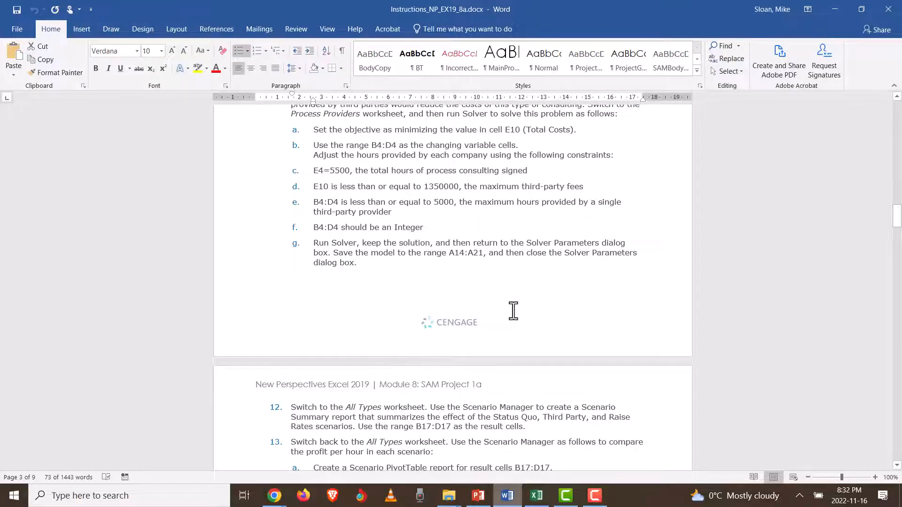
key(alt+Tab)
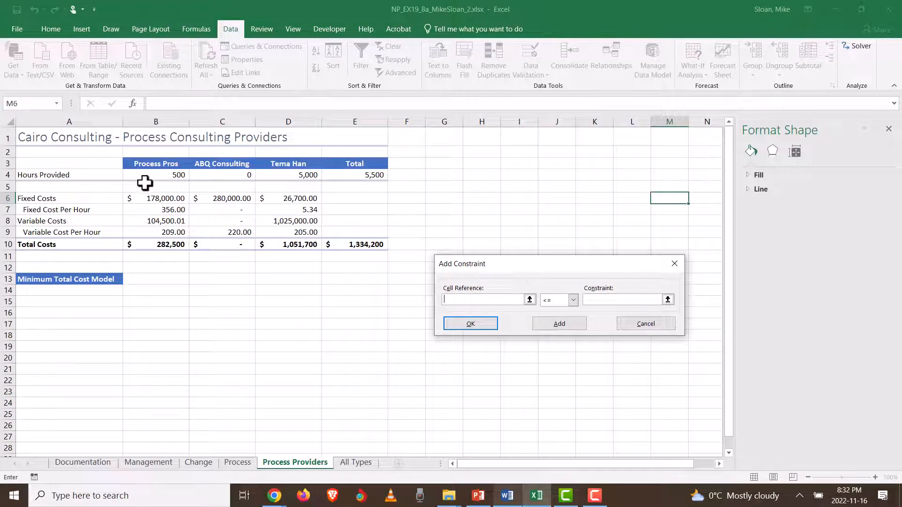
drag(145, 175, 262, 177)
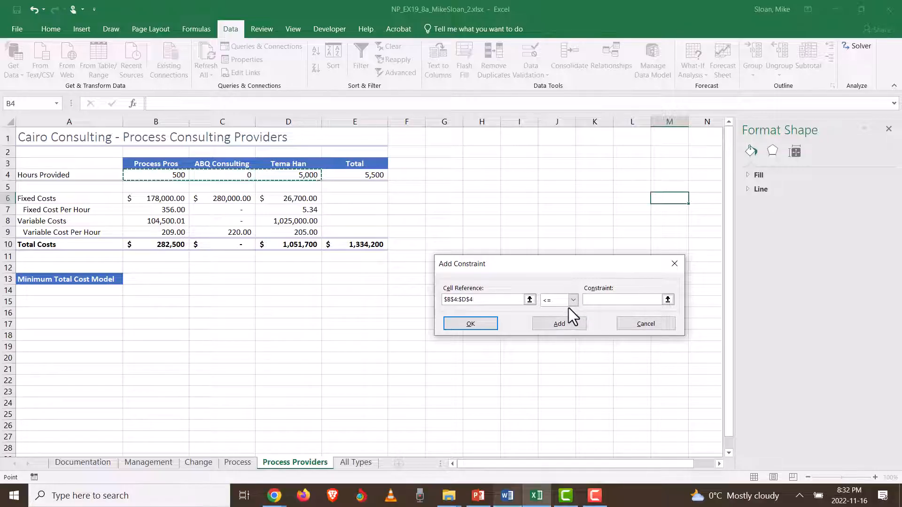
key(alt+Tab)
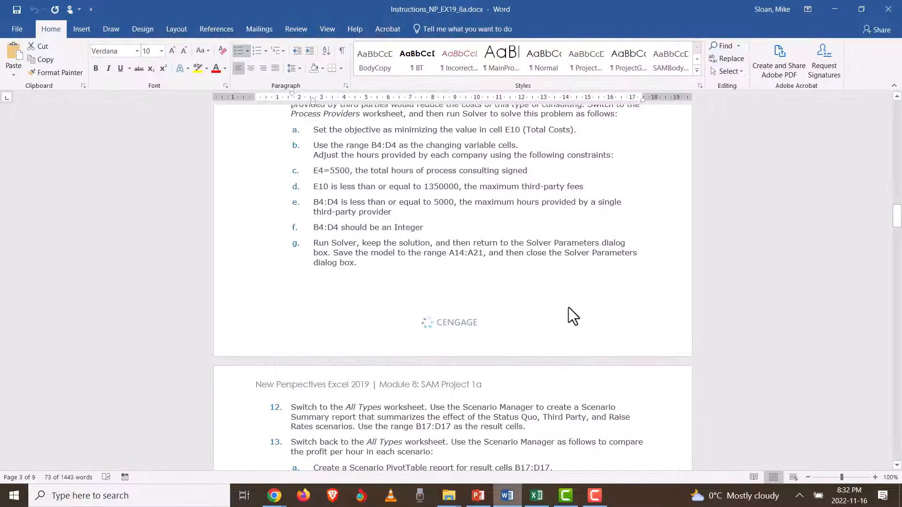
key(alt+Tab)
click(599, 299)
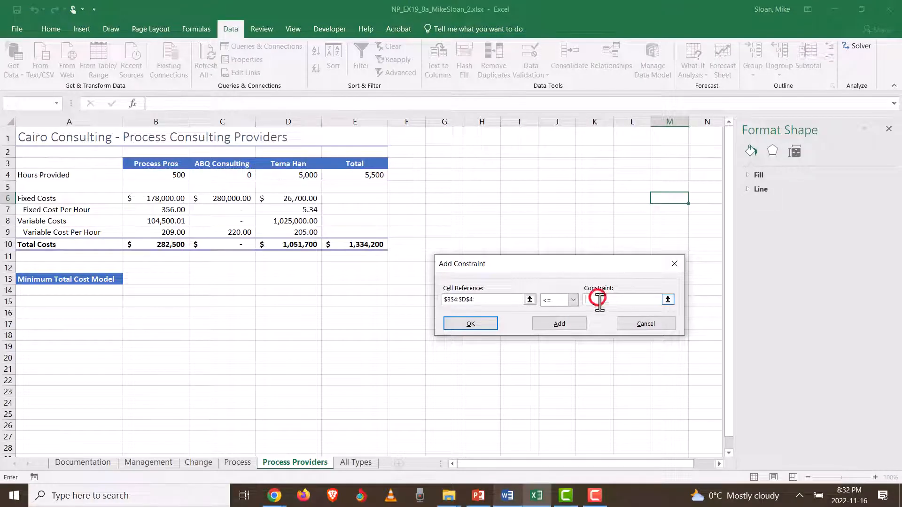
text(5000)
click(558, 324)
- Check item 11f in Word, return to Excel, and add a Solver constraint that B4:D4 is an integer
key(alt+Tab)
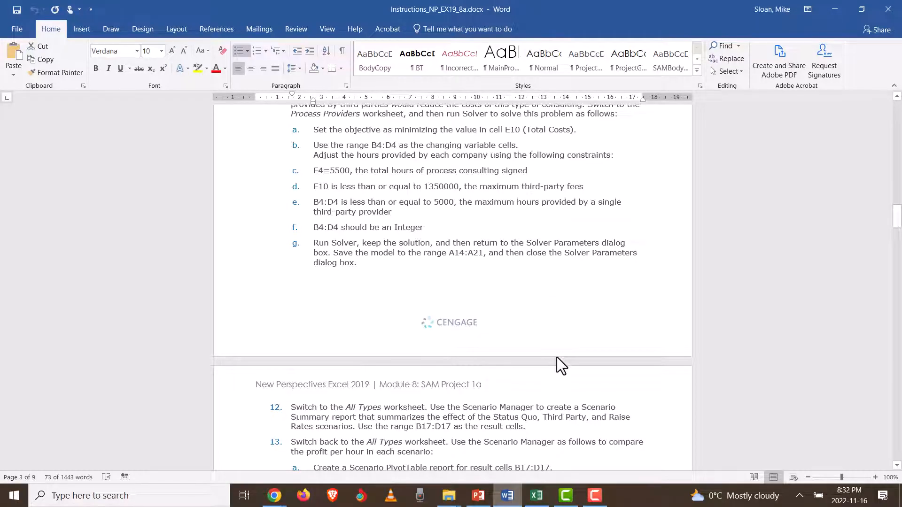
key(alt+Tab)
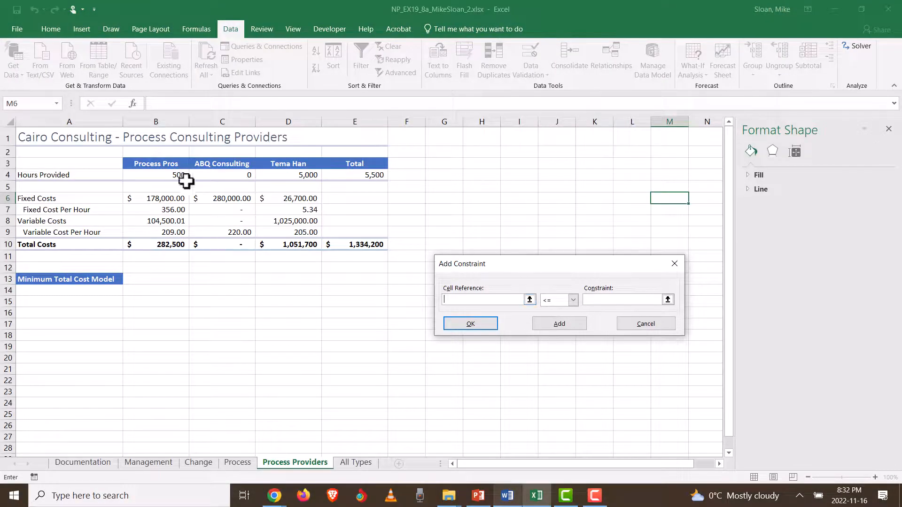
drag(186, 181, 282, 175)
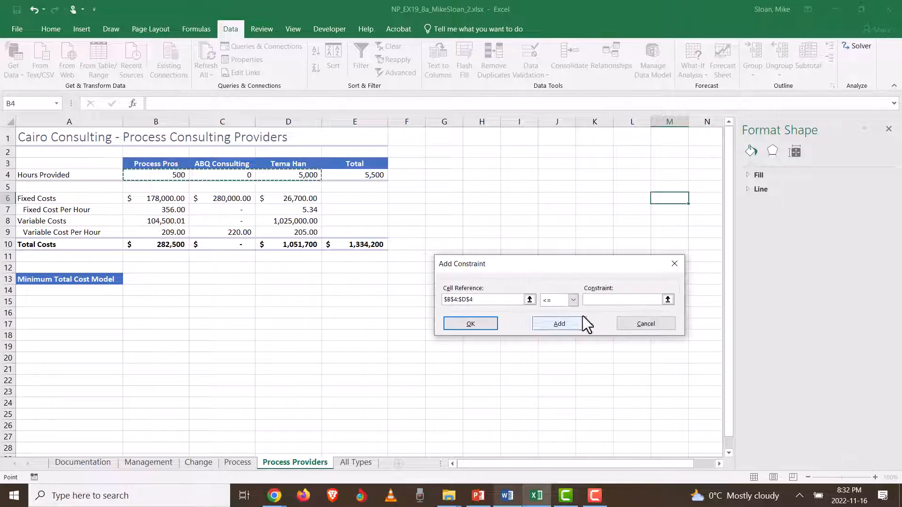
click(573, 301)
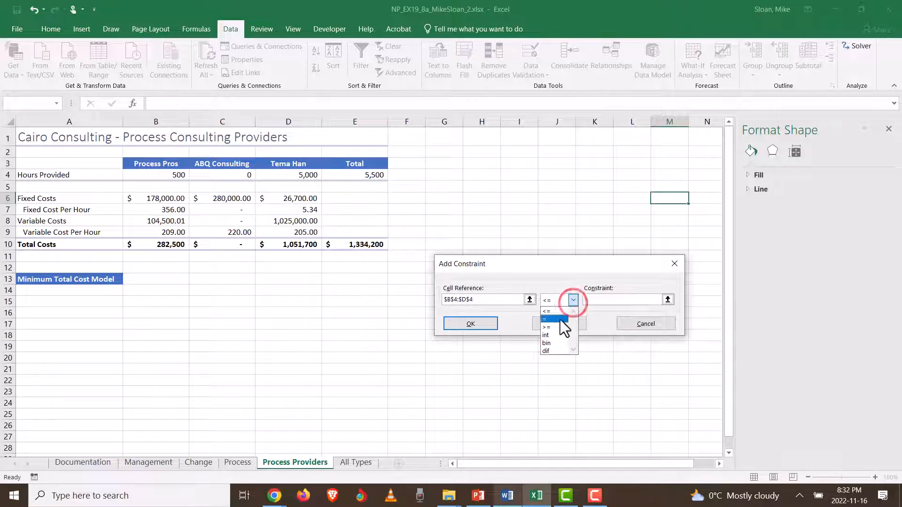
click(548, 336)
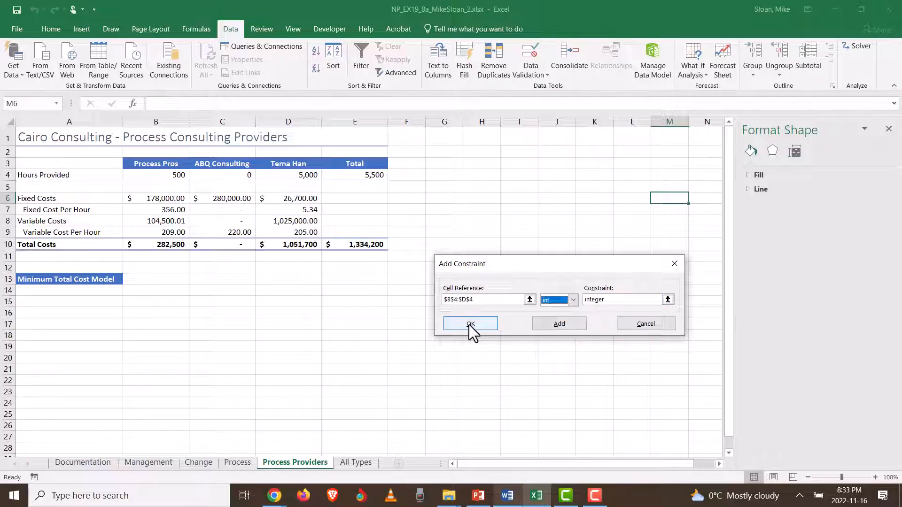
click(545, 322)
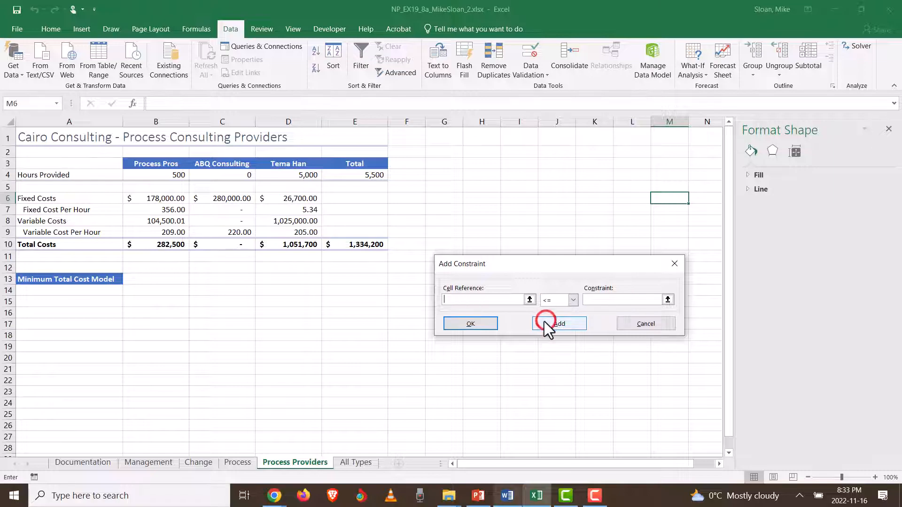
click(645, 323)
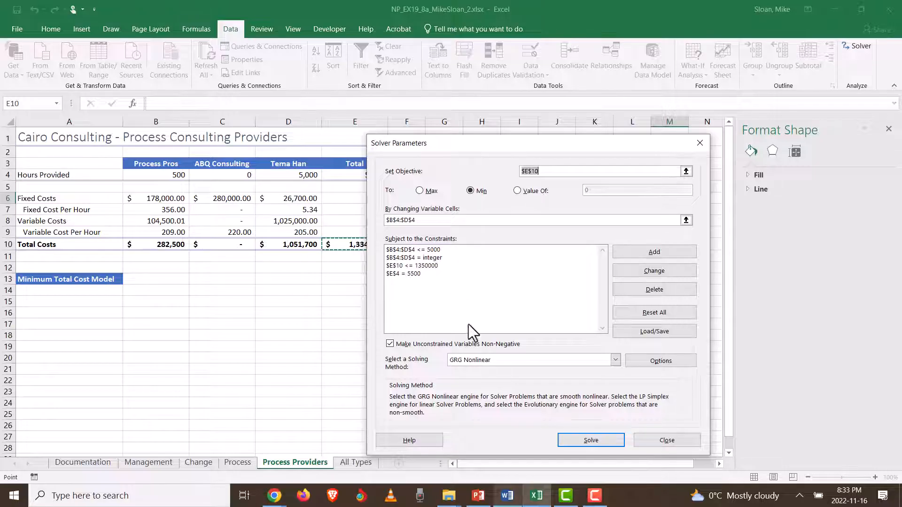
- Compare the Solver objective, variable cells and constraints with items 11a to 11f in Word, and return to the Solver parameters
click(507, 496)
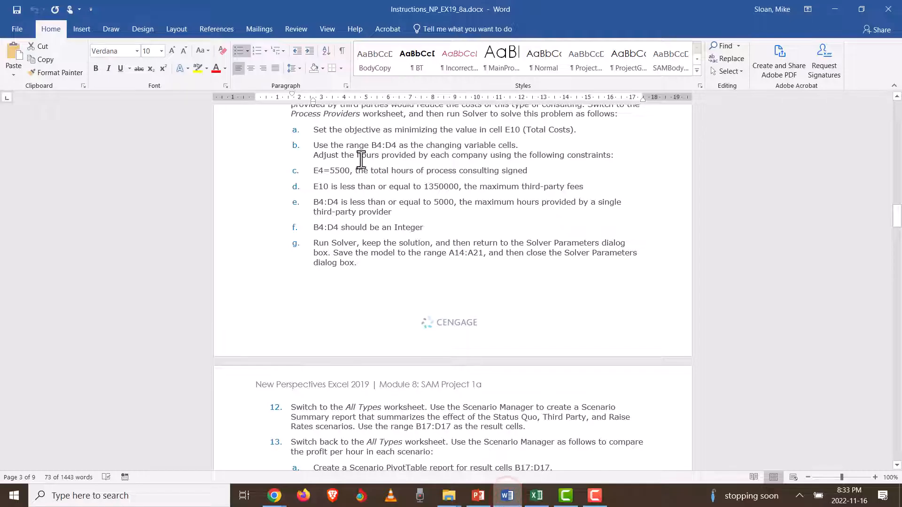
key(alt+Tab)
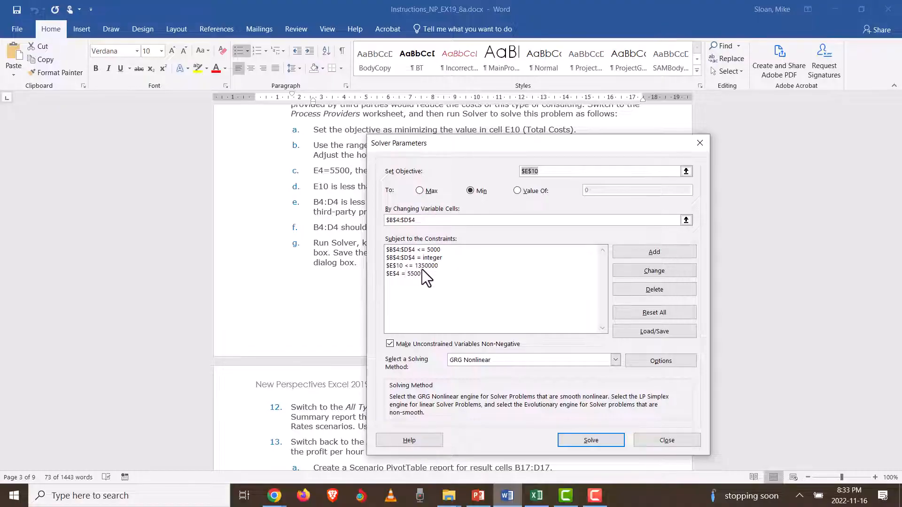
key(alt+Tab)
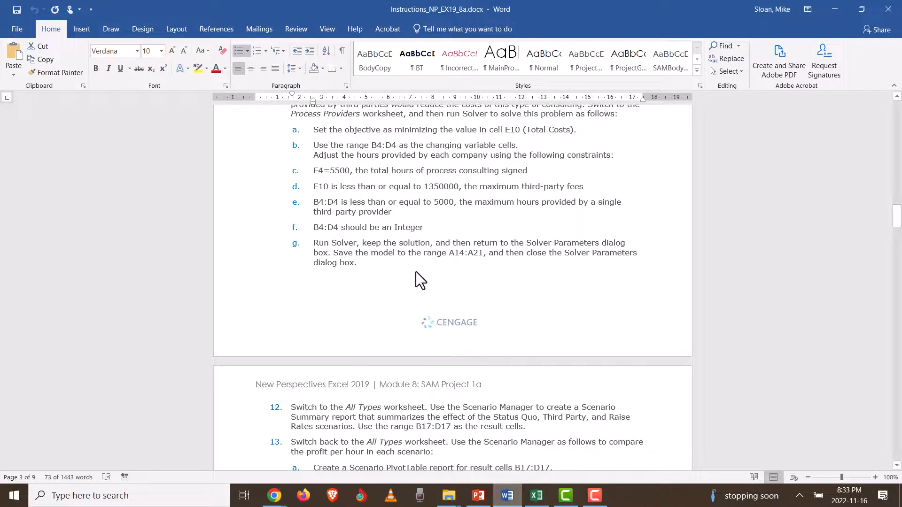
key(alt+Tab)
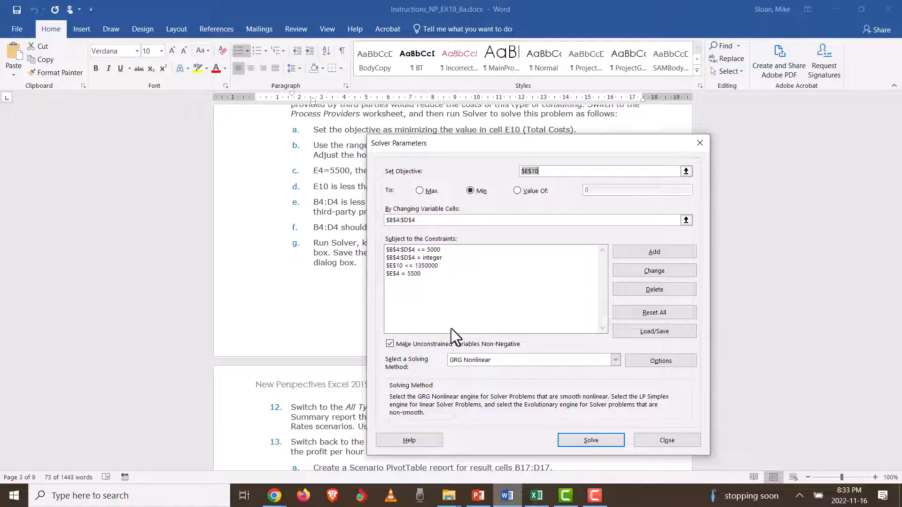
- Review the available solving methods and choose GRG Nonlinear for the Process Providers Solver model
click(484, 359)
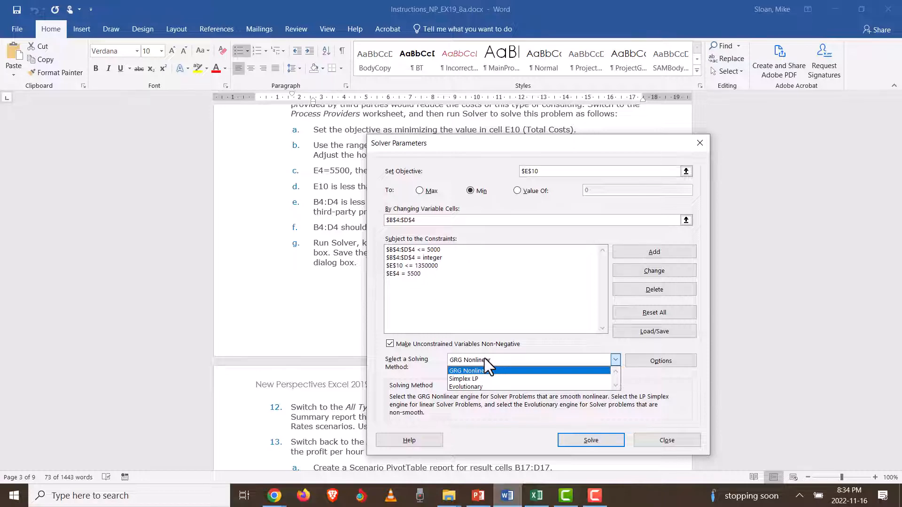
click(537, 496)
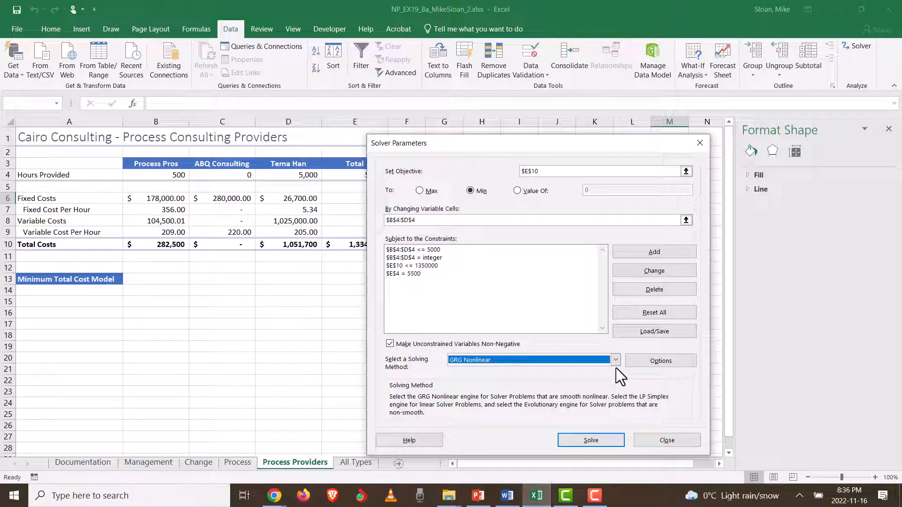
click(557, 359)
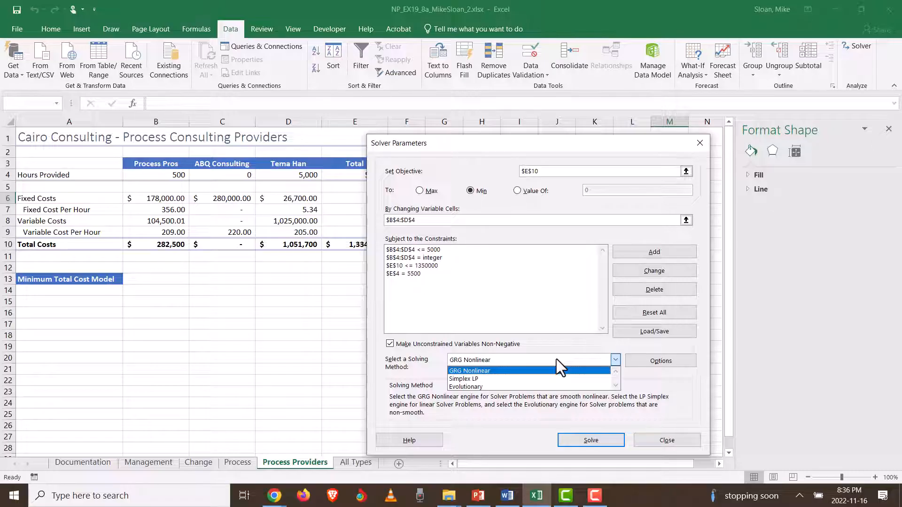
click(478, 371)
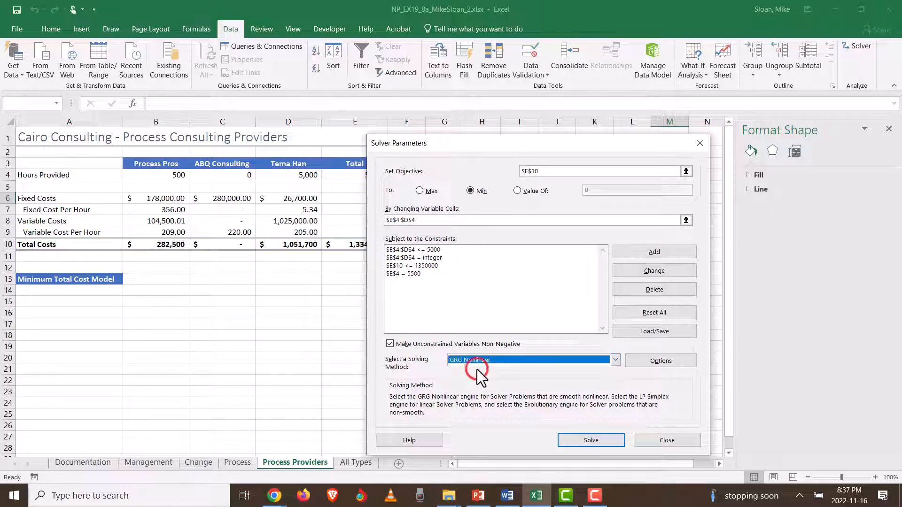
click(487, 361)
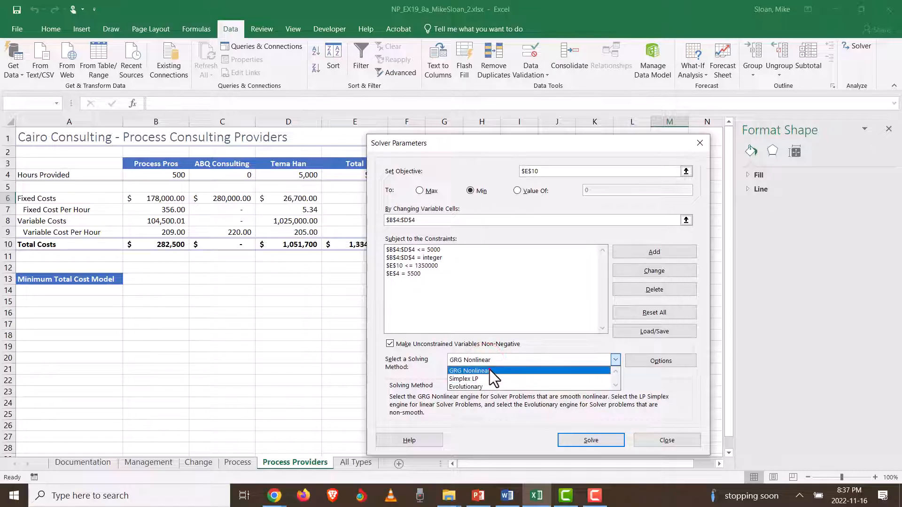
click(490, 370)
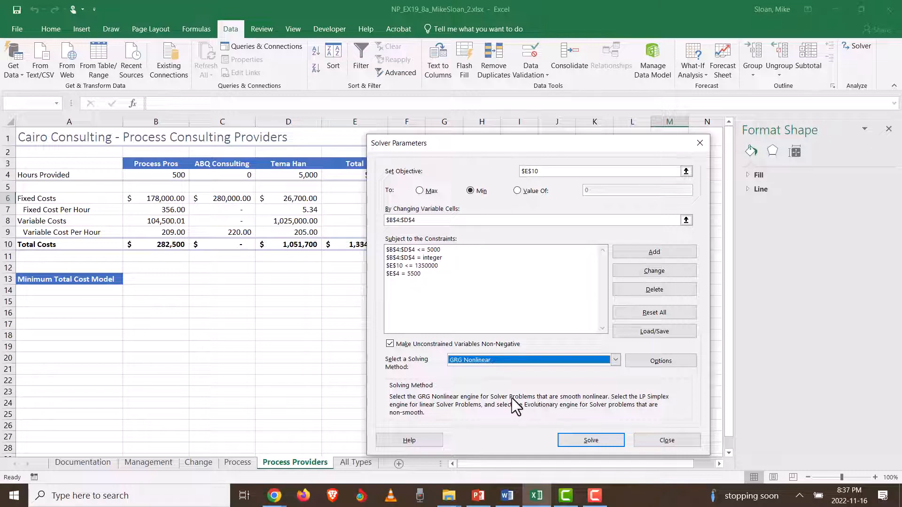
- Check the model save range in item 11g in Word, return to Excel, and look at Solver's Load/Save Model options without saving
click(507, 495)
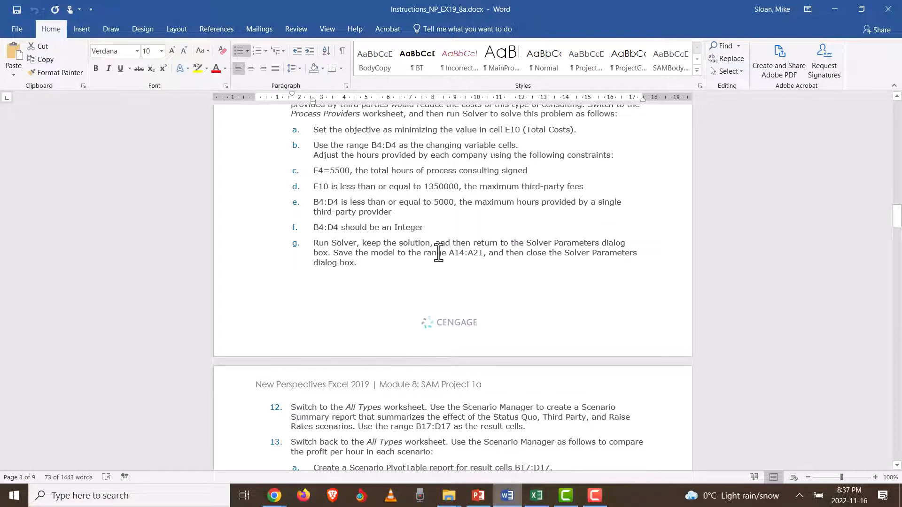
drag(483, 253, 444, 256)
key(alt+Tab)
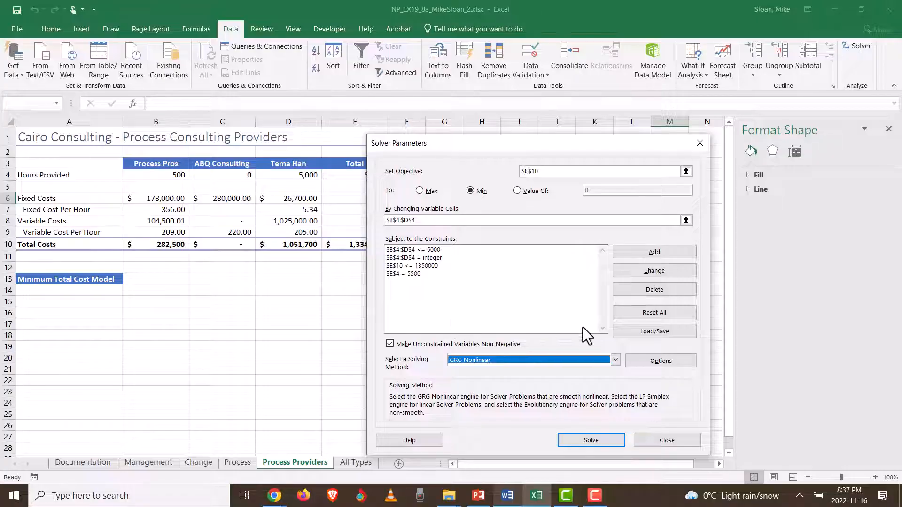
click(645, 334)
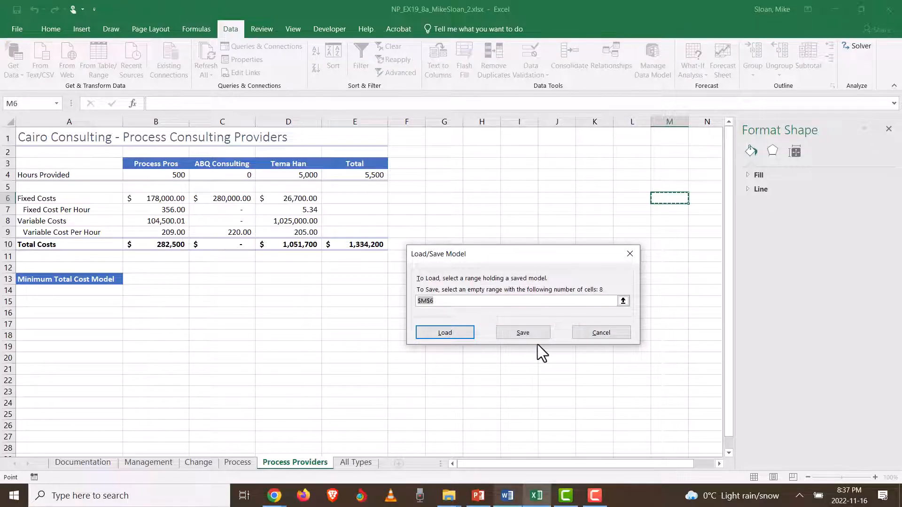
click(591, 335)
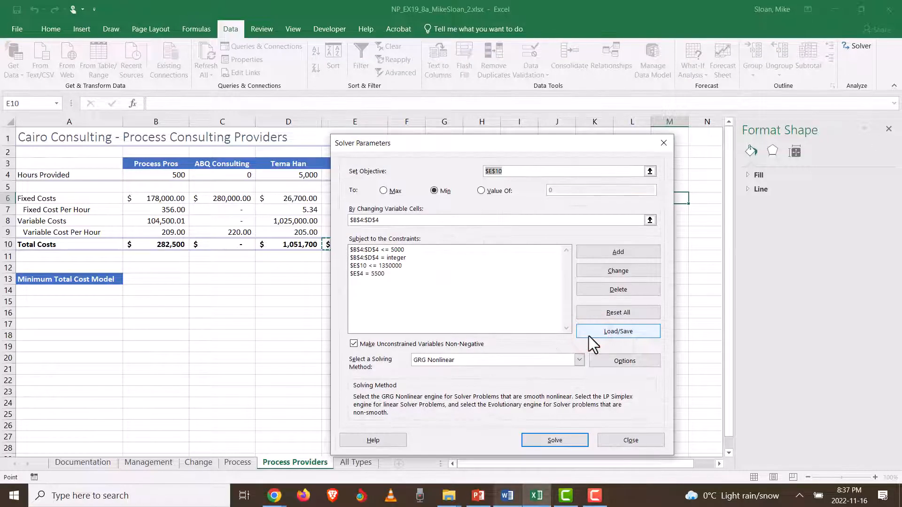
- Run Solver, keep the Solver solution, and return to the Solver Parameters dialog
drag(460, 148, 517, 105)
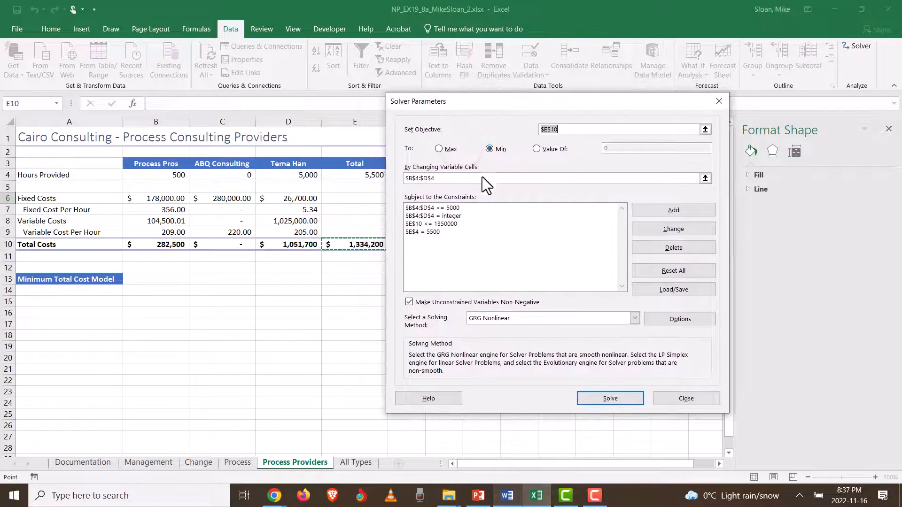
click(622, 399)
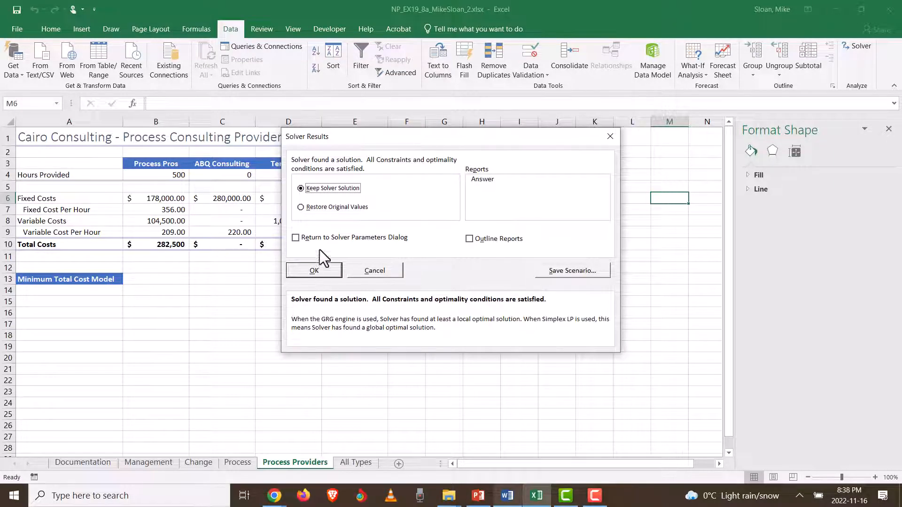
click(296, 238)
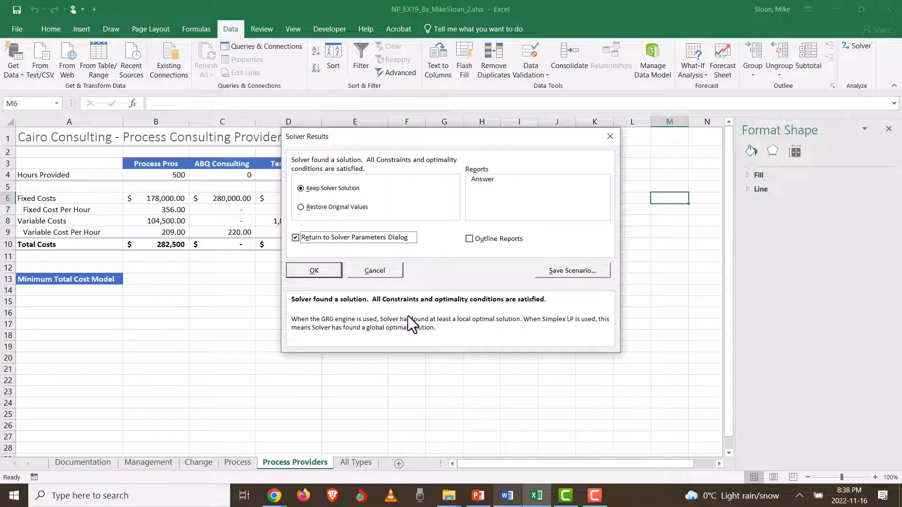
click(306, 272)
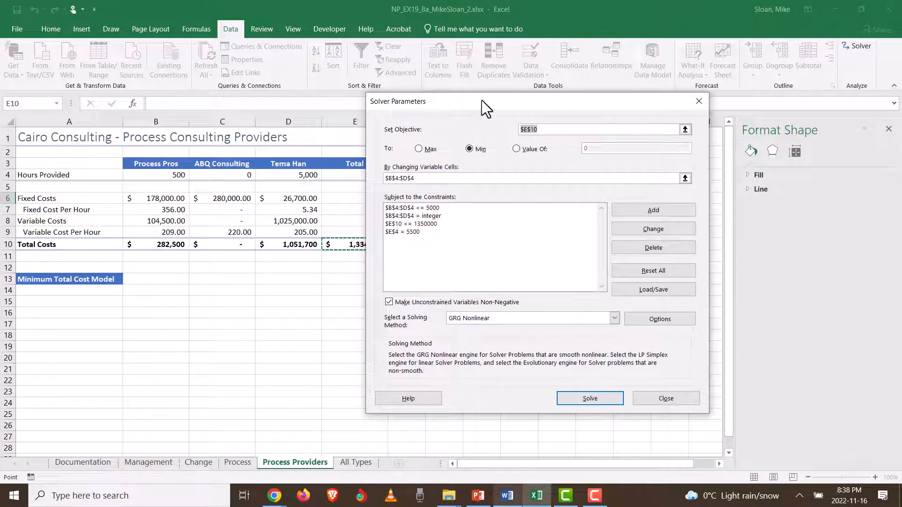
- Save the Solver model to the range A14:A21 and close Solver Parameters
mouse_move(481, 100)
mouse_down()
mouse_move(560, 156)
mouse_move(474, 173)
mouse_move(514, 78)
mouse_move(443, 79)
mouse_move(475, 86)
mouse_up()
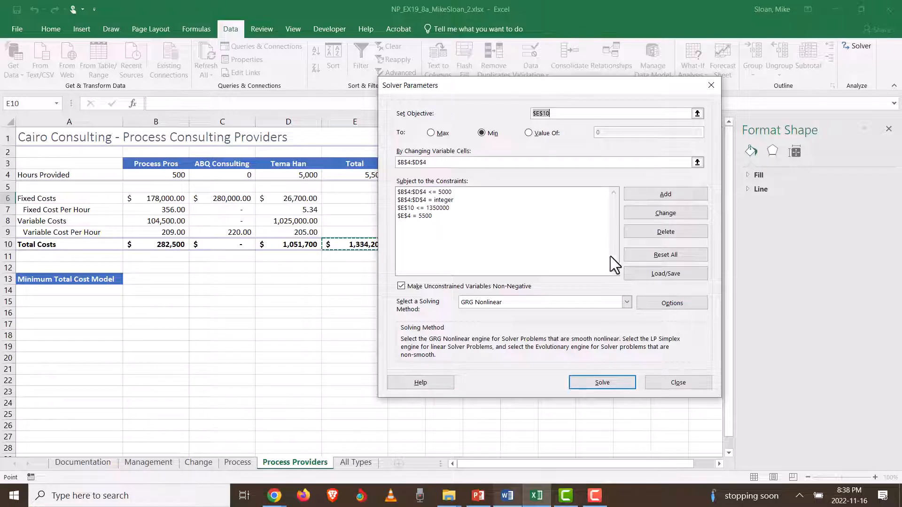
click(630, 276)
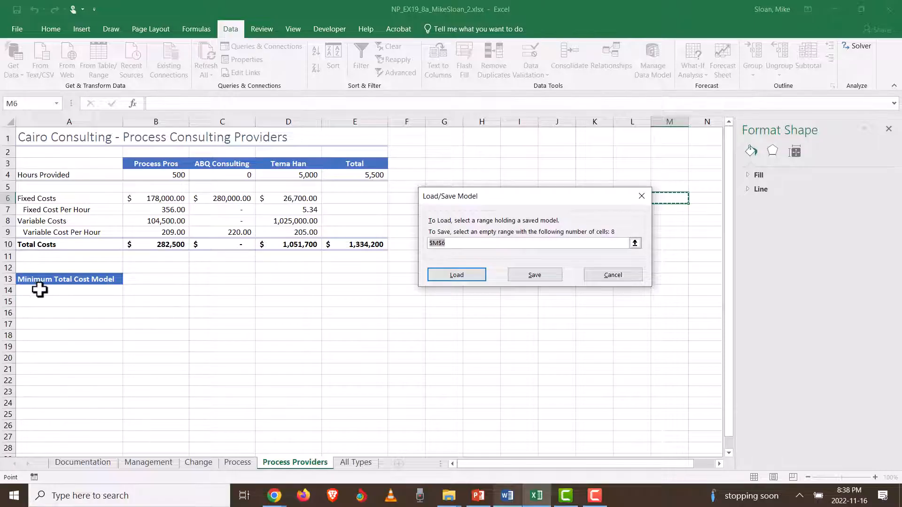
drag(39, 289, 44, 368)
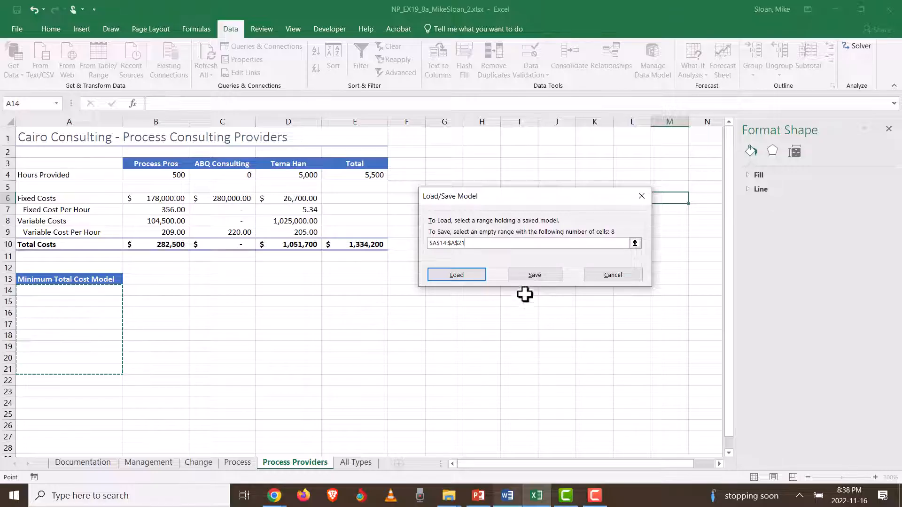
click(549, 276)
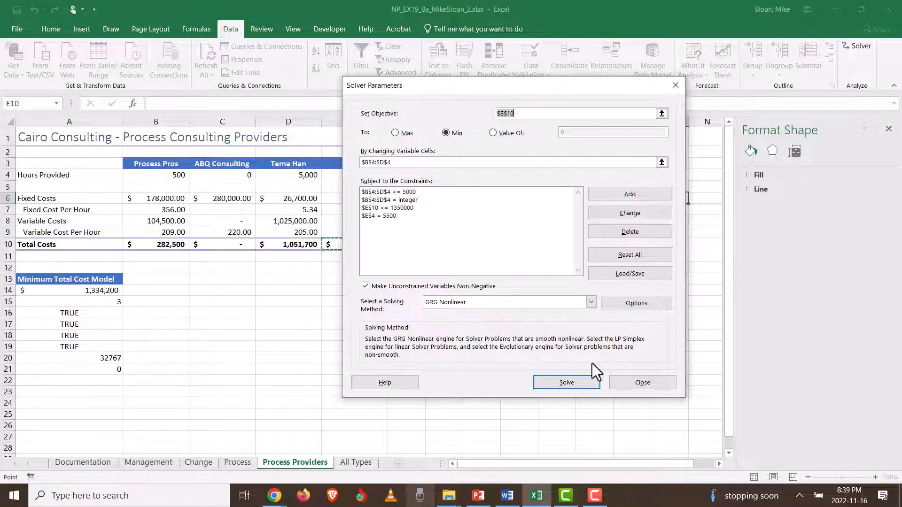
click(644, 382)
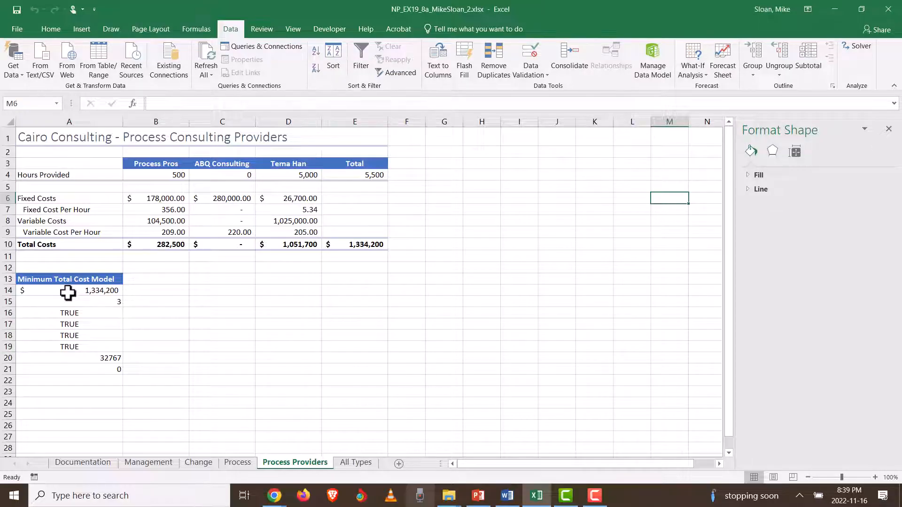
- Examine the saved model in A14:A21 and reopen Solver to review each of its listed constraints
drag(68, 291, 68, 368)
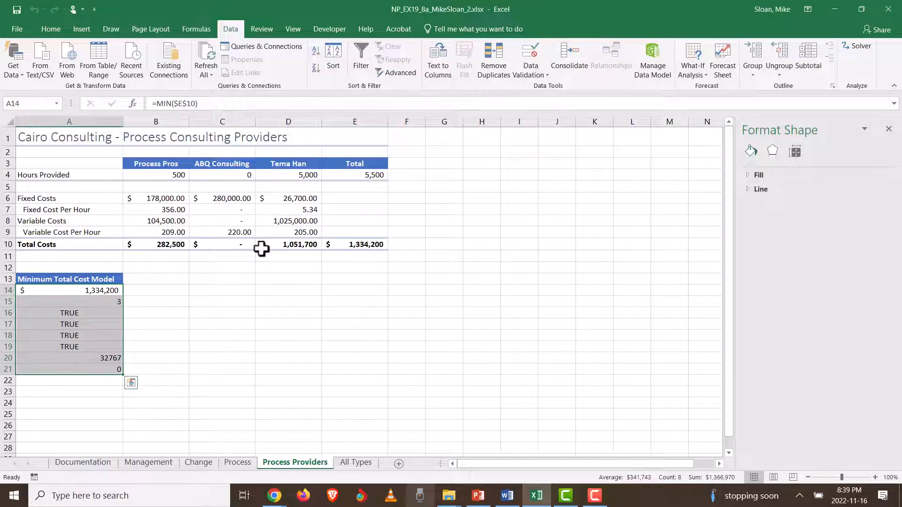
click(332, 361)
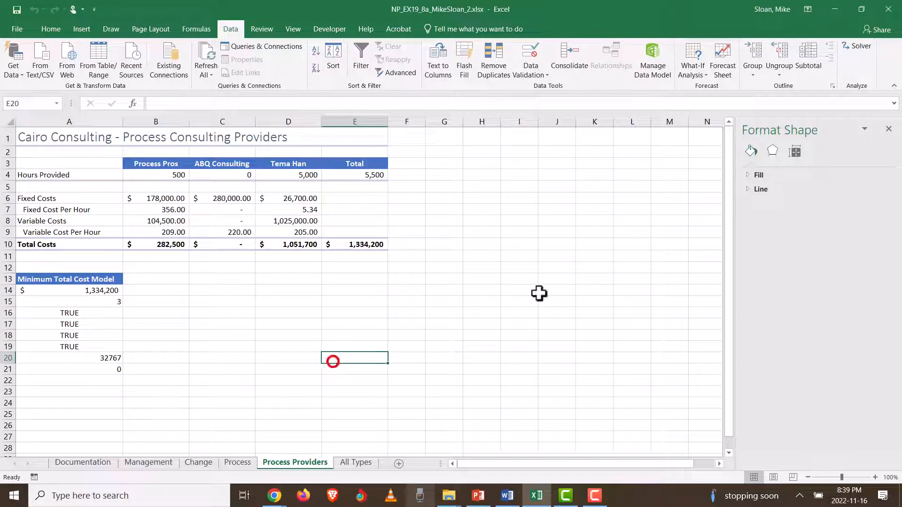
click(855, 50)
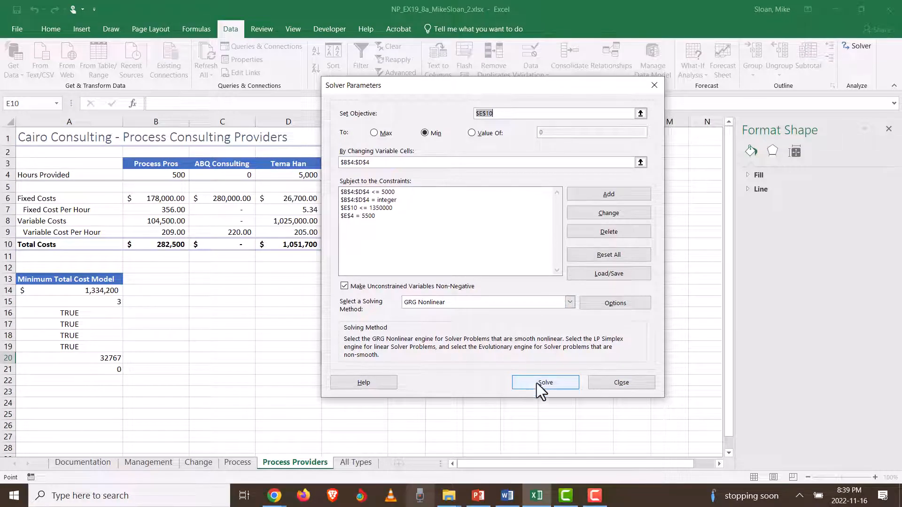
click(366, 191)
click(366, 200)
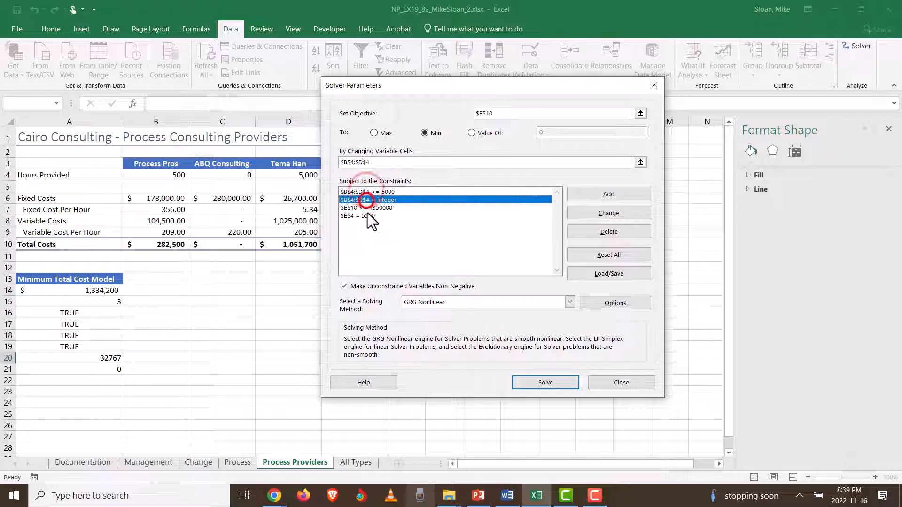
click(368, 212)
click(371, 207)
click(374, 200)
click(377, 191)
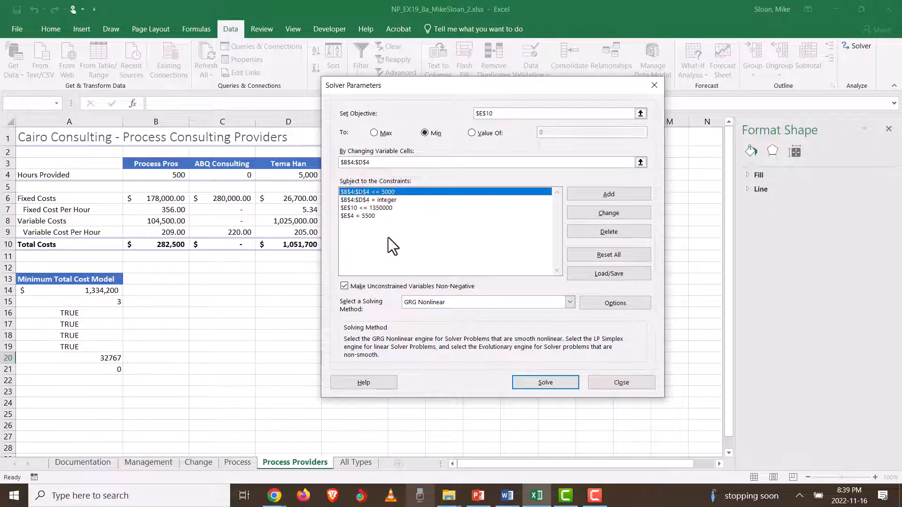
- Review the B4:D4 <= 5000 constraint and rerun Solver, keeping the solution and returning to the Solver Parameters dialog
click(620, 214)
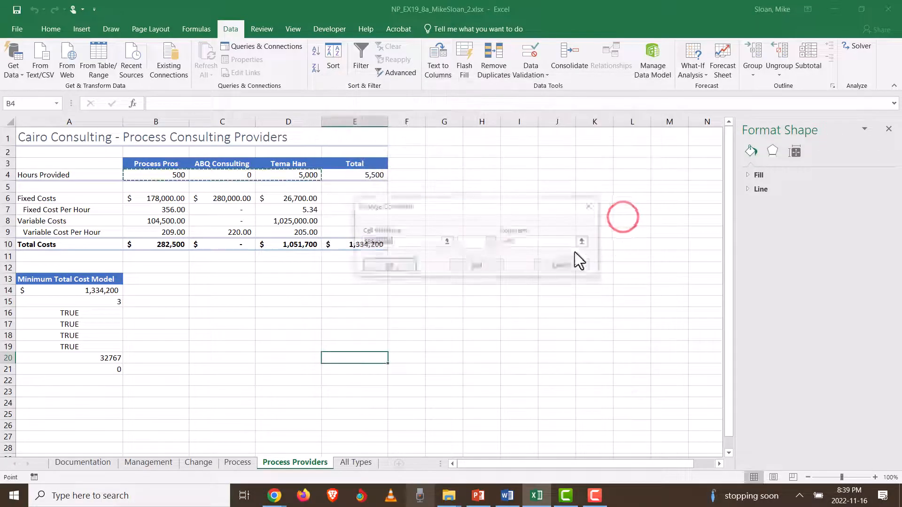
click(404, 261)
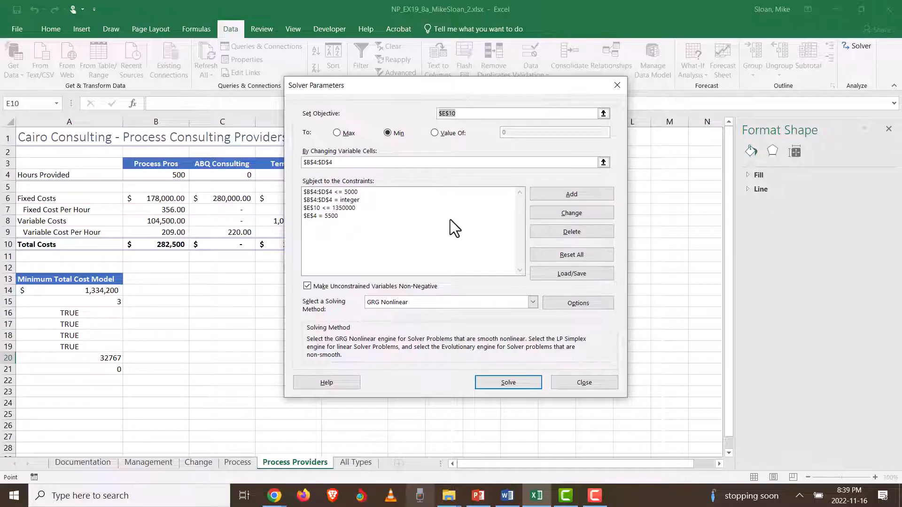
click(509, 383)
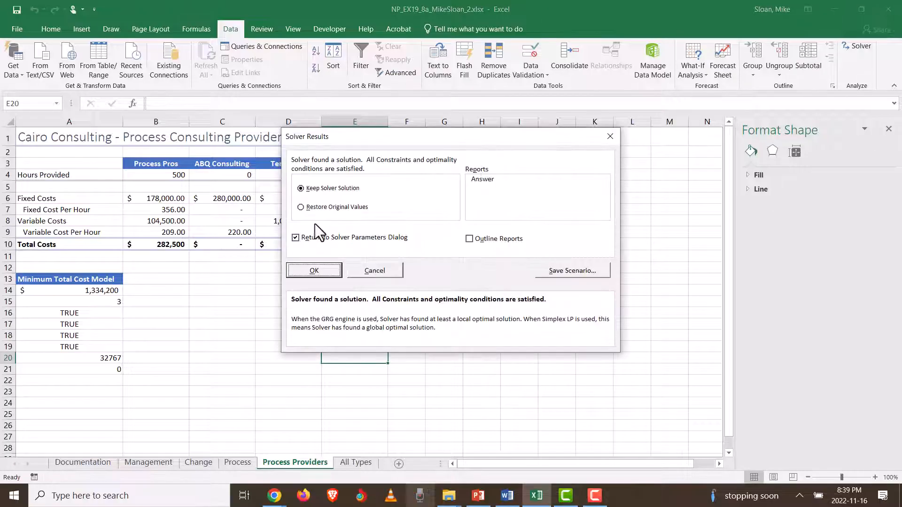
click(296, 238)
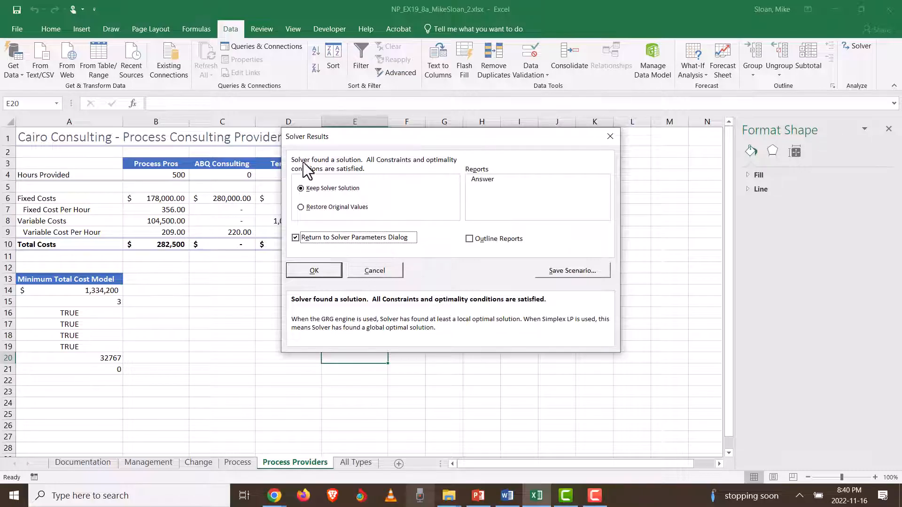
click(331, 272)
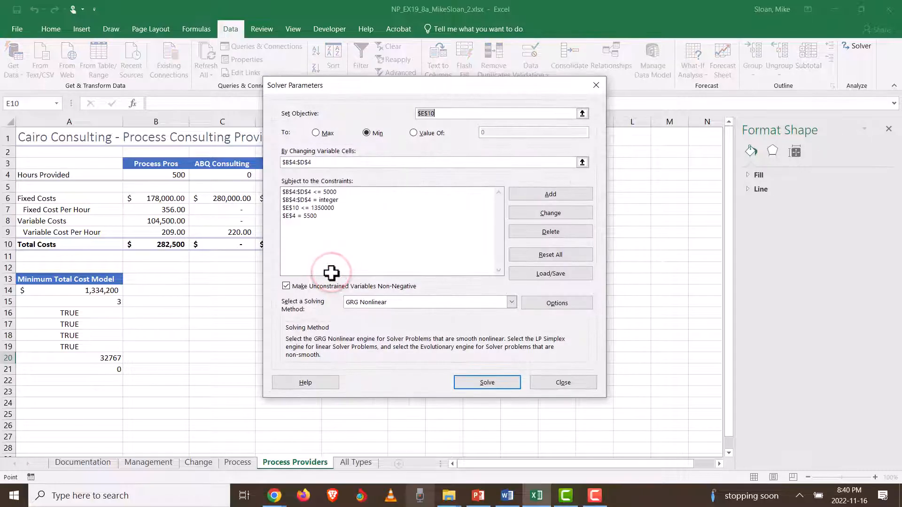
- Save the Solver model again to the range A14:A21 and close Solver Parameters
click(526, 275)
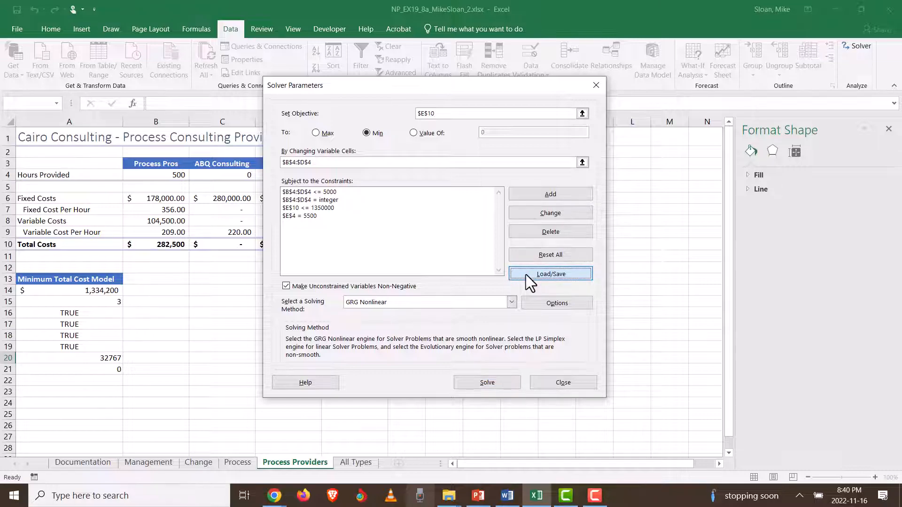
drag(106, 288, 89, 369)
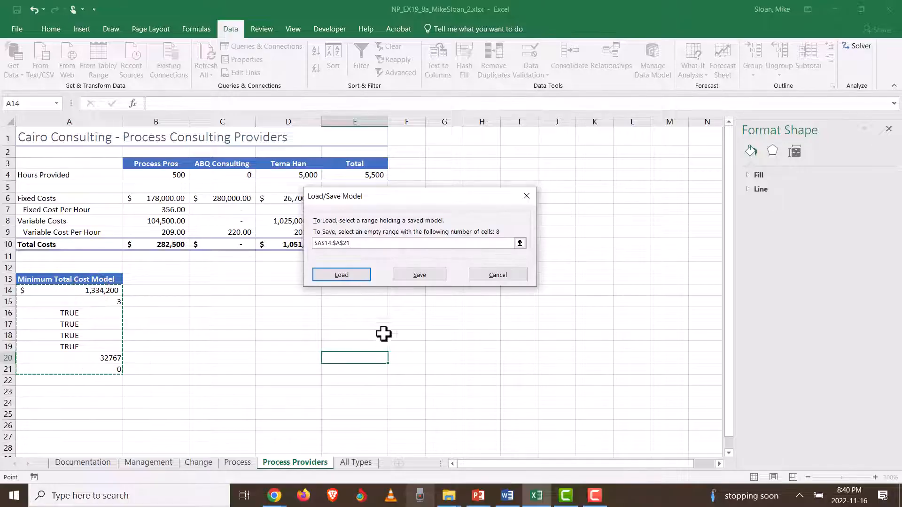
click(431, 276)
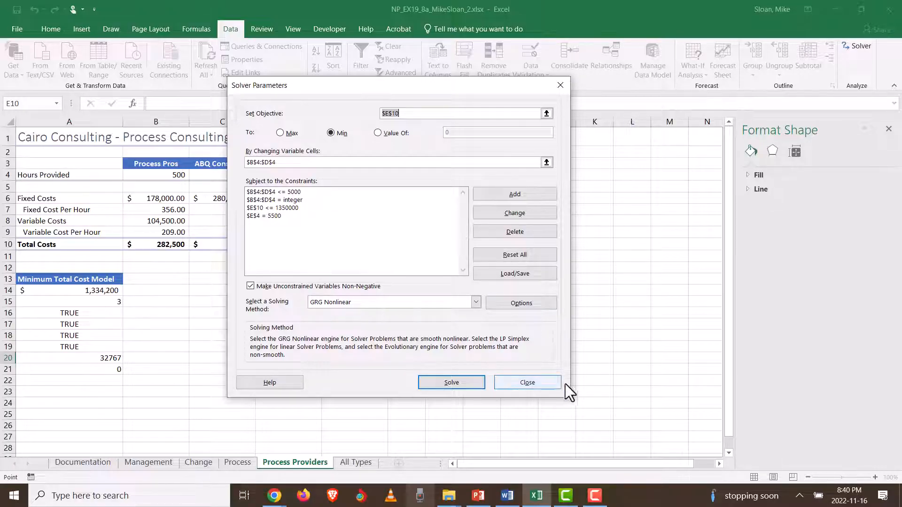
click(546, 382)
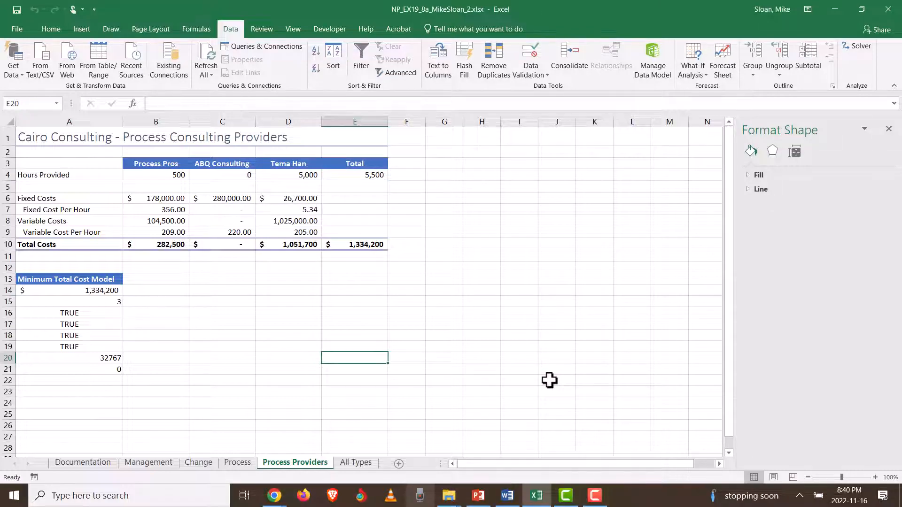
- Examine the formulas stored in the saved model cells A14:A21 on the Process Providers worksheet
drag(65, 290, 68, 332)
click(75, 371)
click(74, 358)
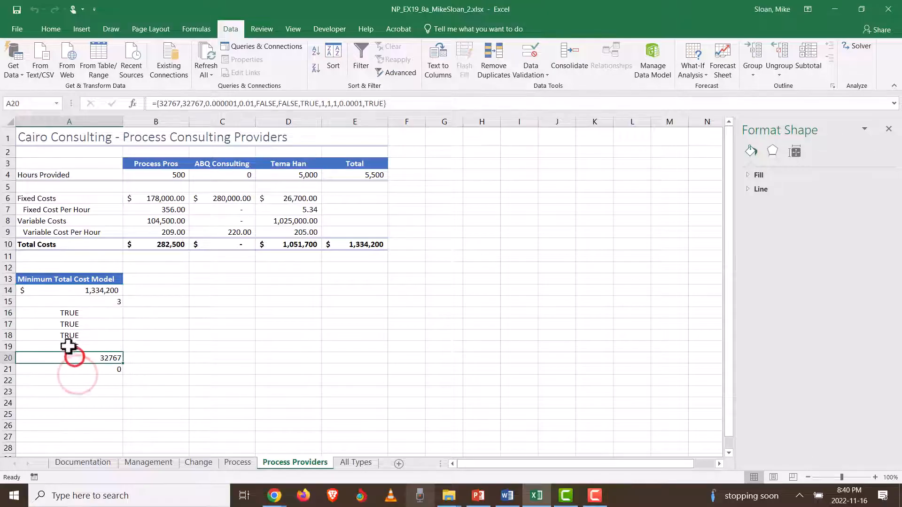
click(70, 347)
click(68, 335)
click(78, 359)
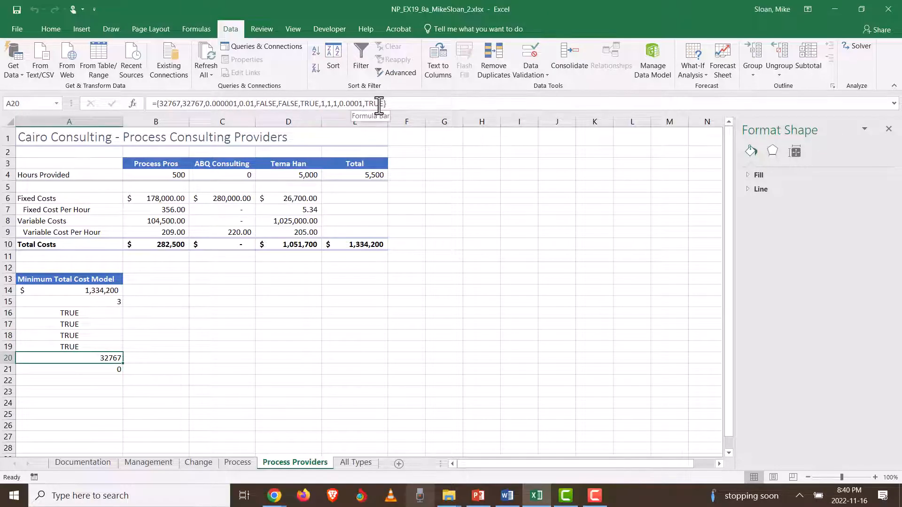
click(83, 347)
click(88, 335)
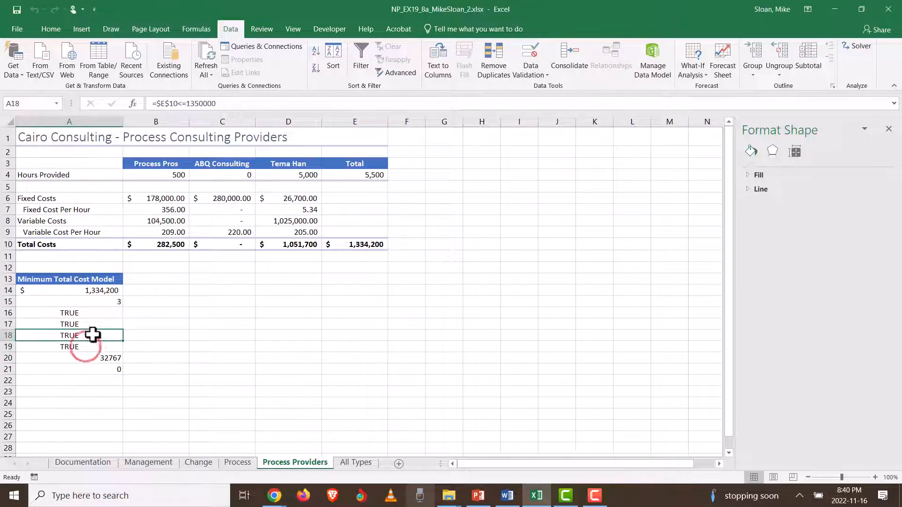
click(91, 325)
click(90, 312)
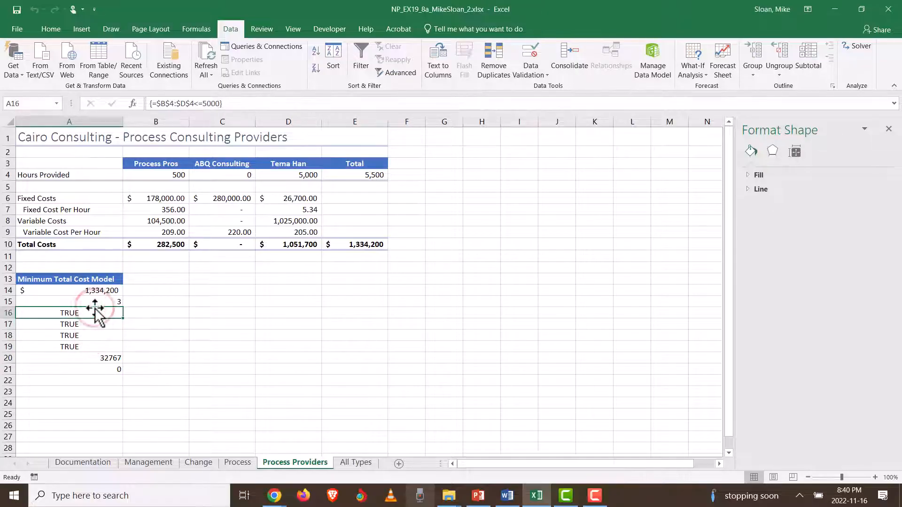
click(96, 292)
click(95, 302)
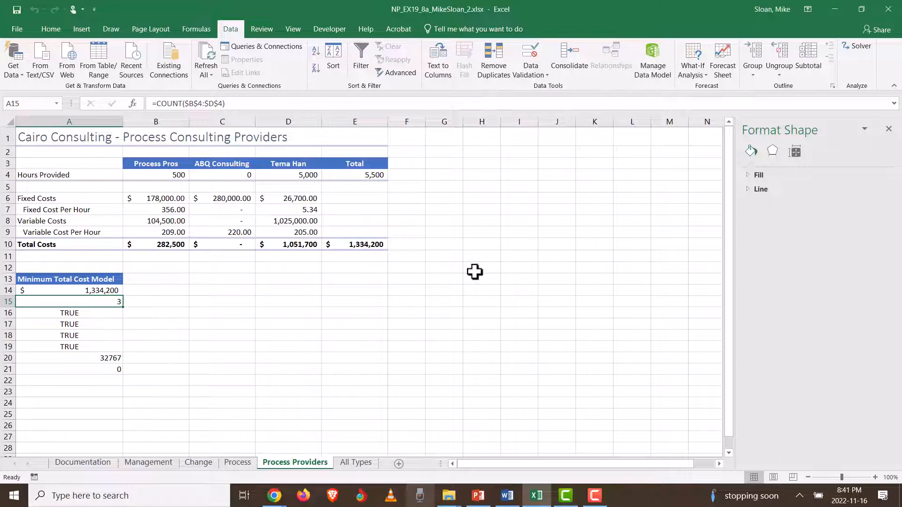
- Switch to the Word instructions and read items 12 to 14 on the scenario reports and PivotChart
key(alt)
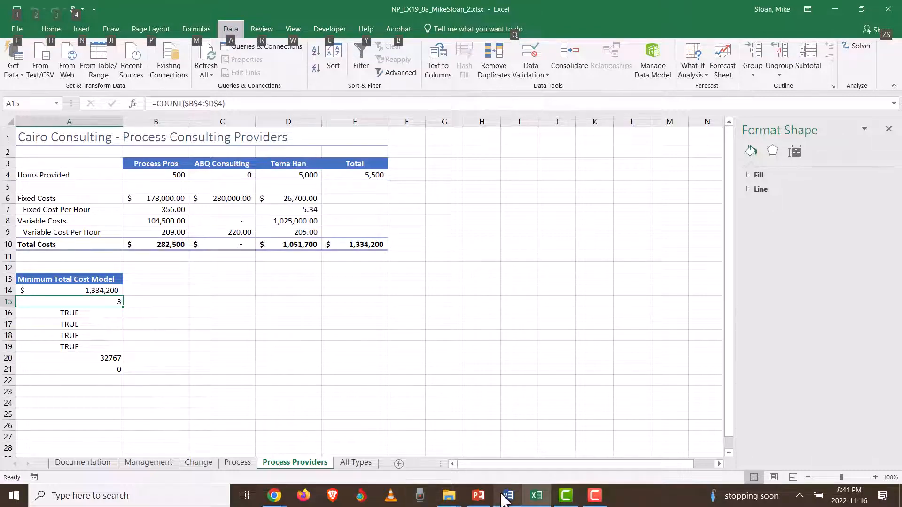
click(503, 497)
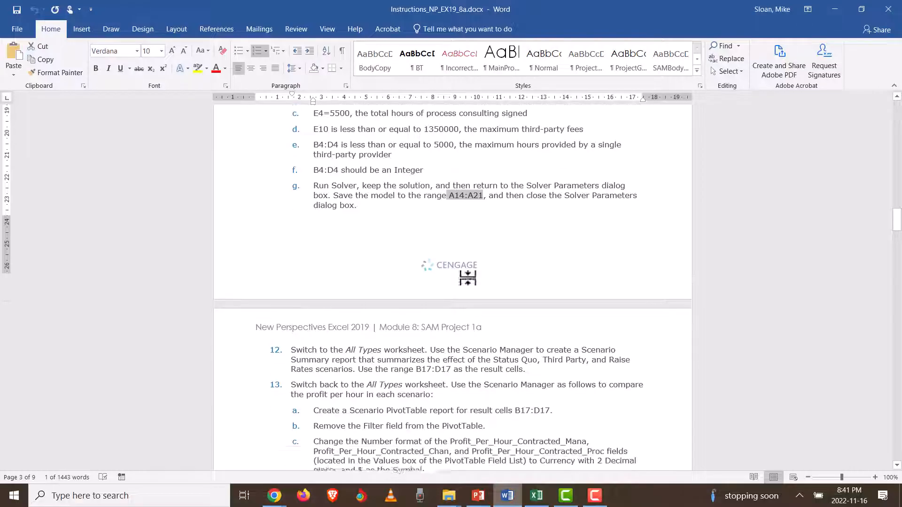
scroll(468, 277, down, 4)
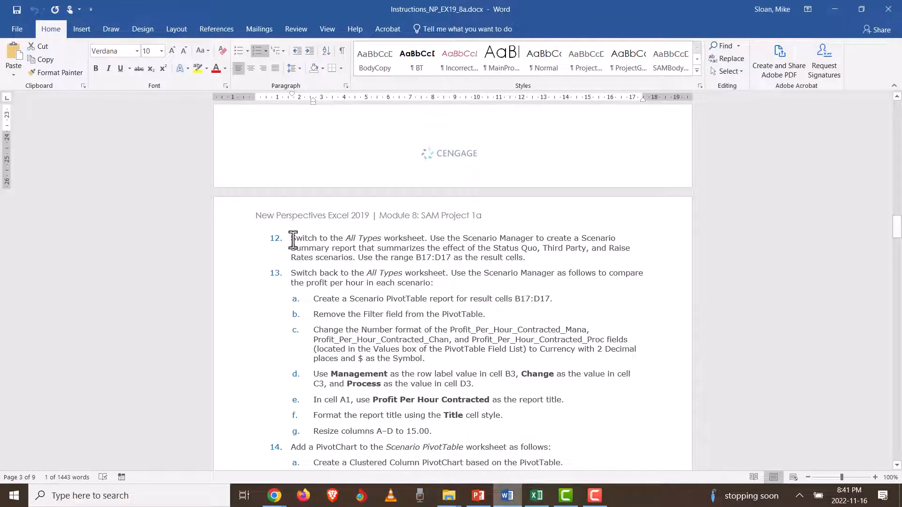
drag(291, 238, 576, 261)
scroll(566, 305, down, 4)
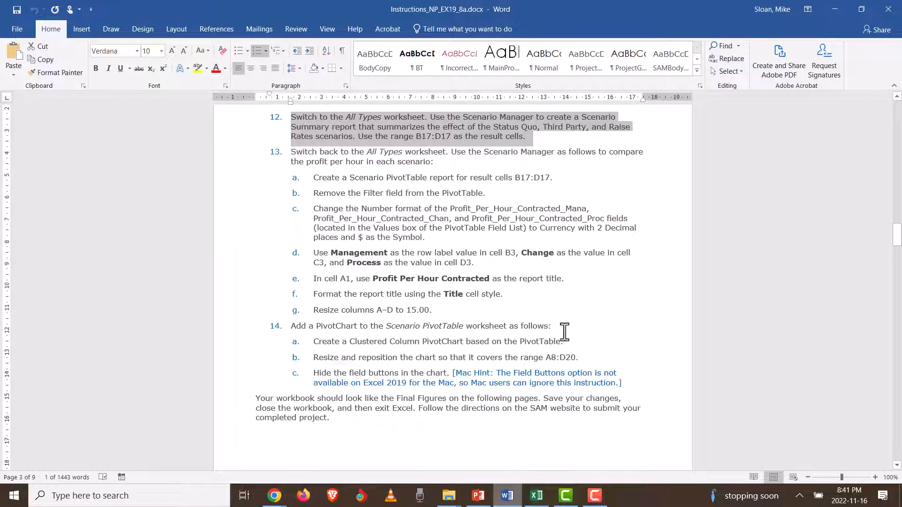
scroll(564, 334, down, 5)
scroll(563, 336, up, 12)
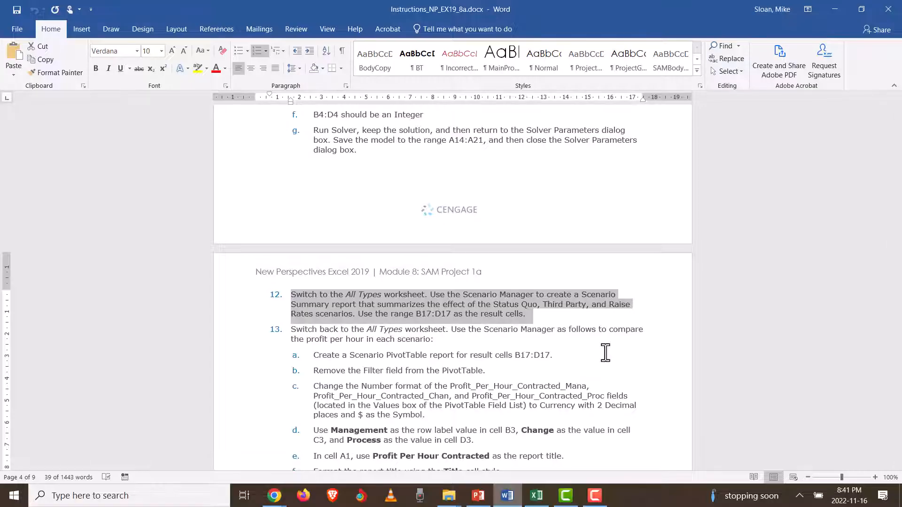
- Return to Excel, open the Scenario Manager on the All Types worksheet, and look through the Status Quo, Raise Rates and Third Party scenarios
key(alt+Tab)
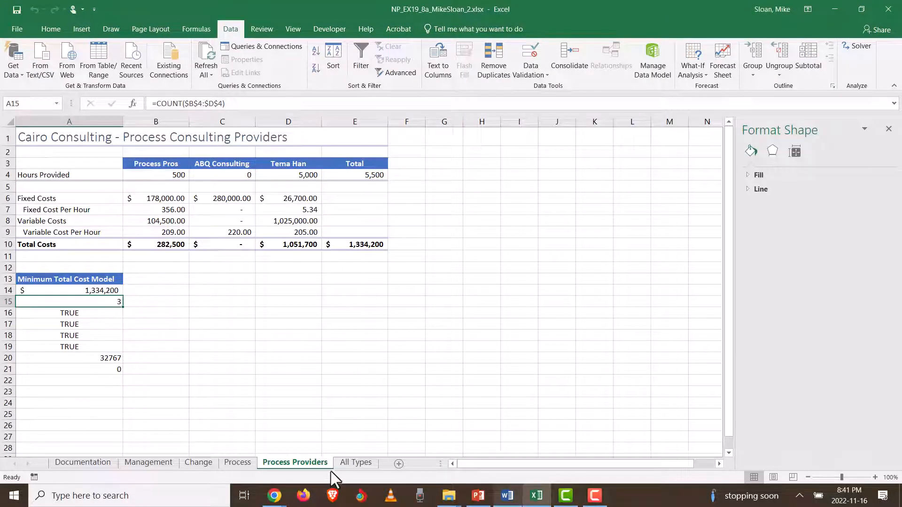
click(342, 464)
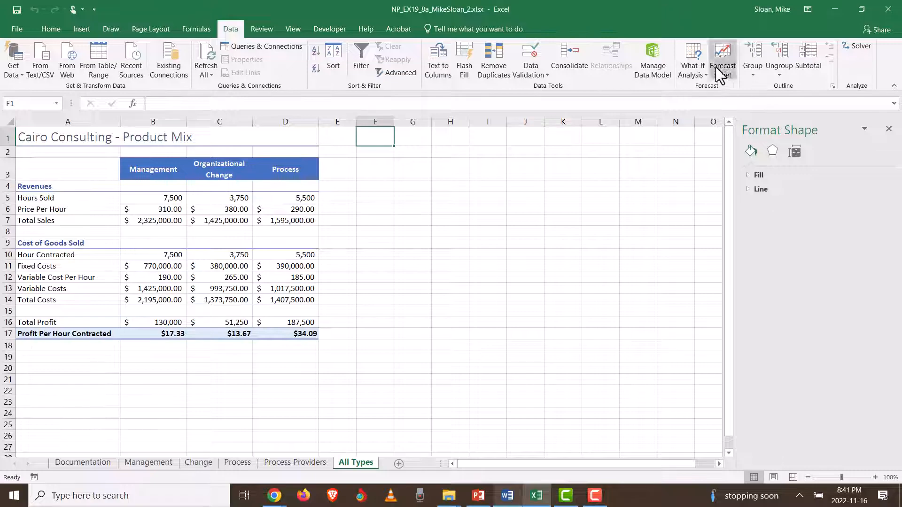
click(704, 69)
click(707, 88)
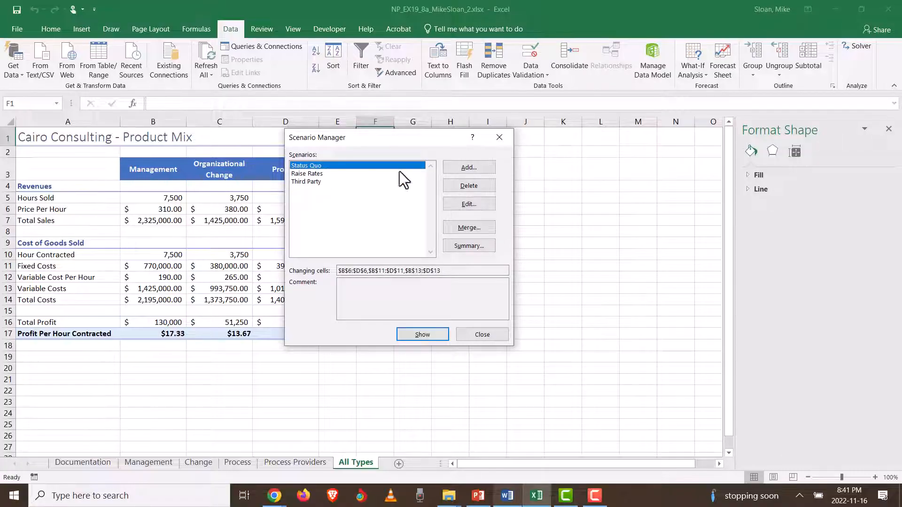
drag(417, 134, 581, 145)
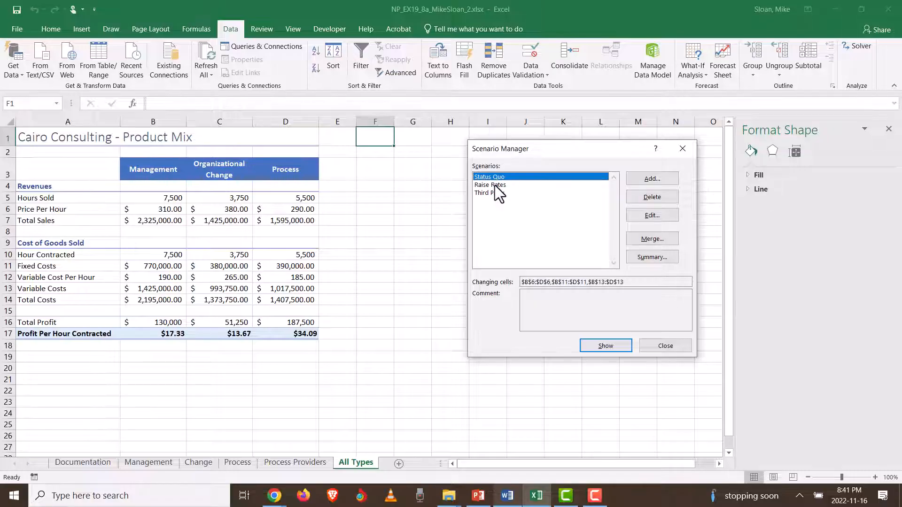
click(495, 185)
click(496, 193)
click(496, 176)
- Create a Scenario Summary report using B17:D17 as the result cells
click(658, 256)
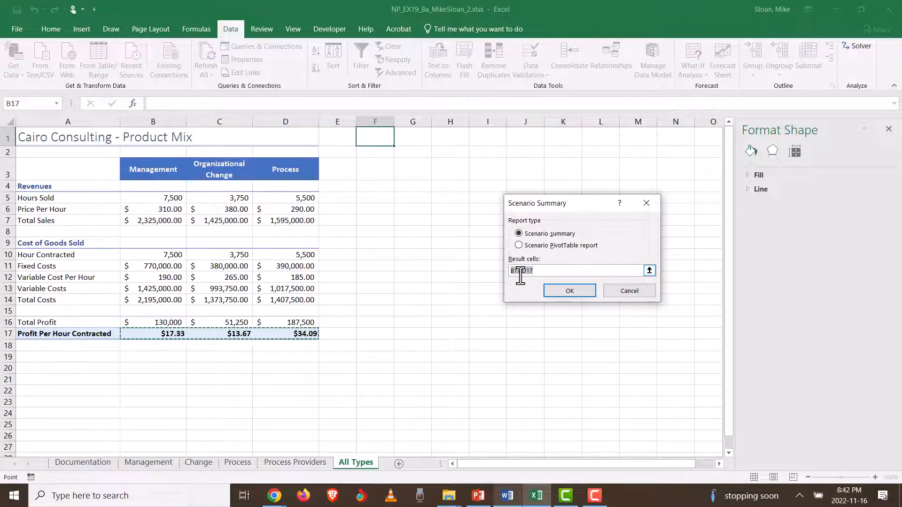
click(562, 290)
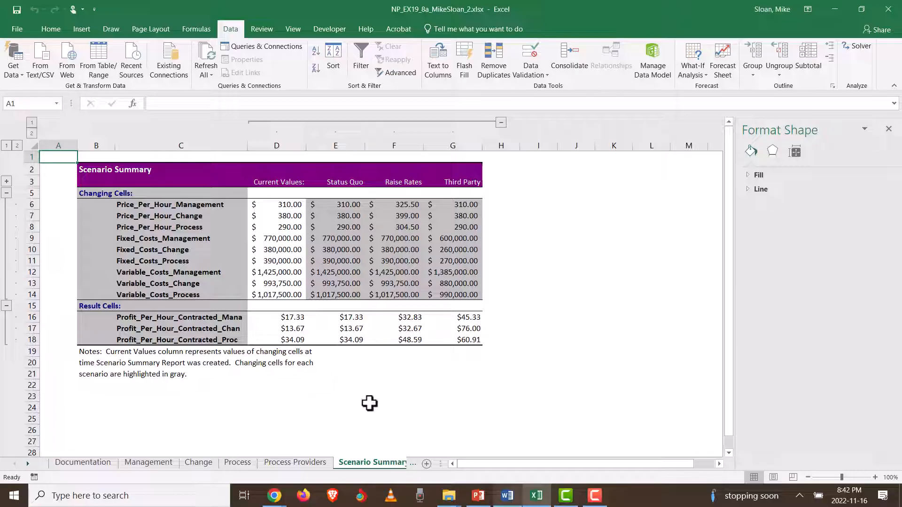
click(412, 463)
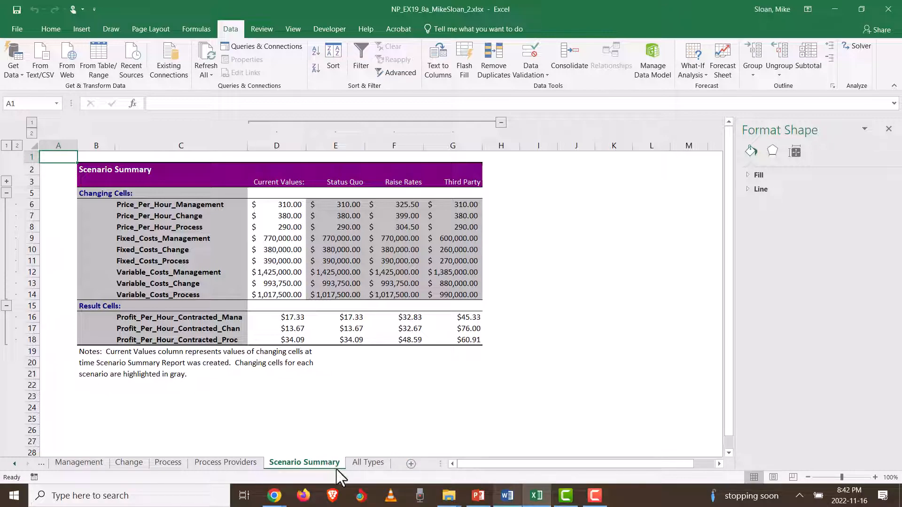
- Check item 13 in Word, and back in Excel create a Scenario PivotTable report from the All Types worksheet for result cells B17:D17
key(alt+Tab)
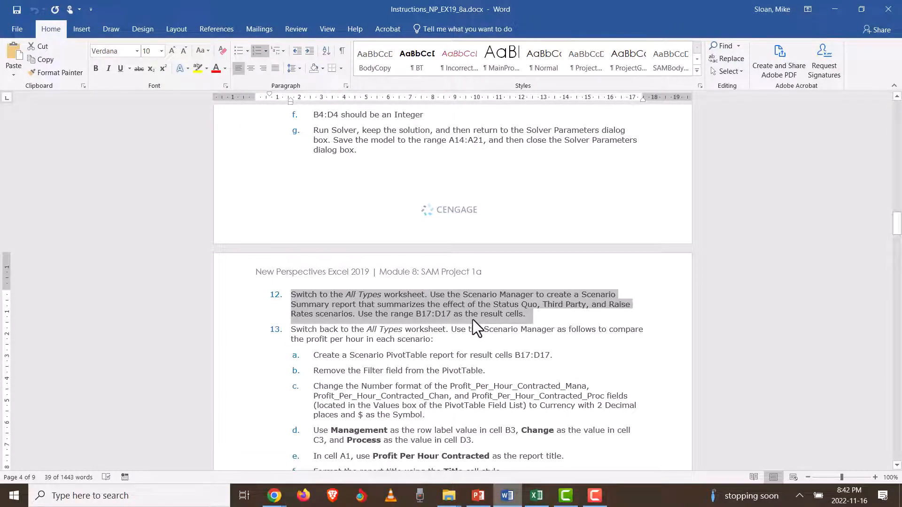
key(alt+Tab)
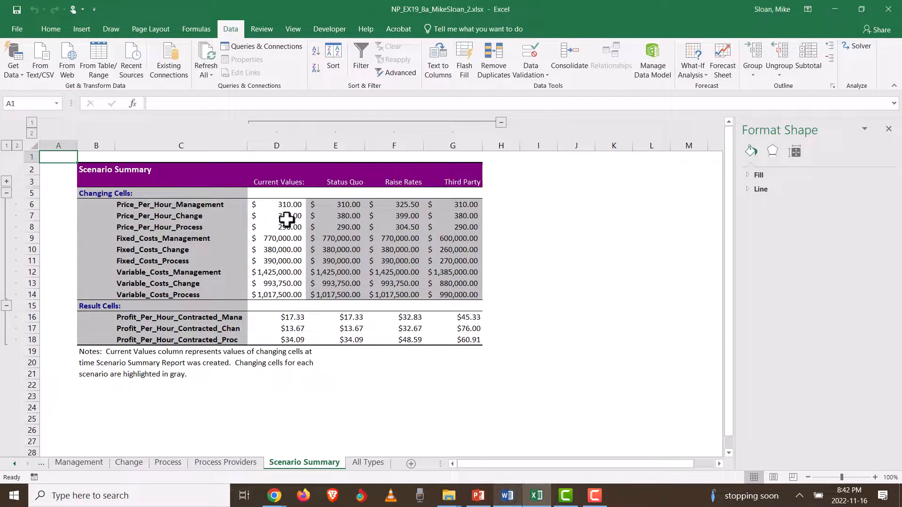
click(379, 464)
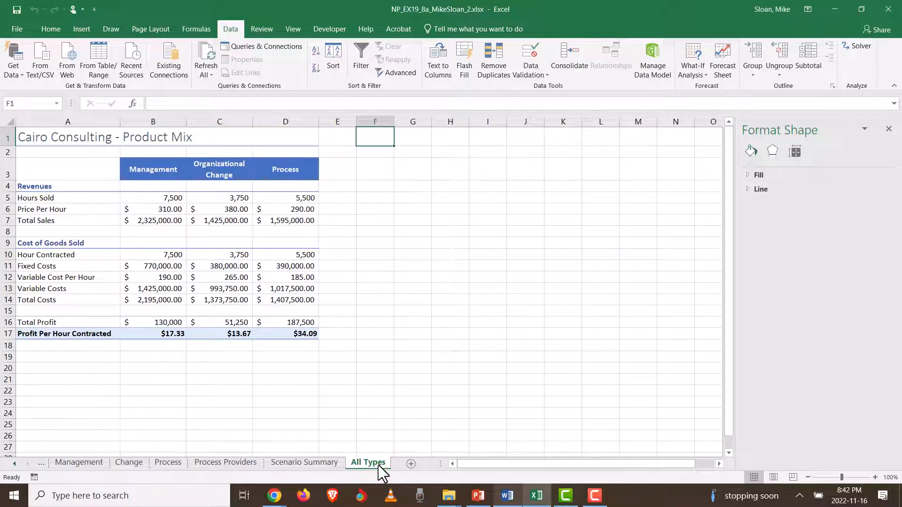
click(703, 77)
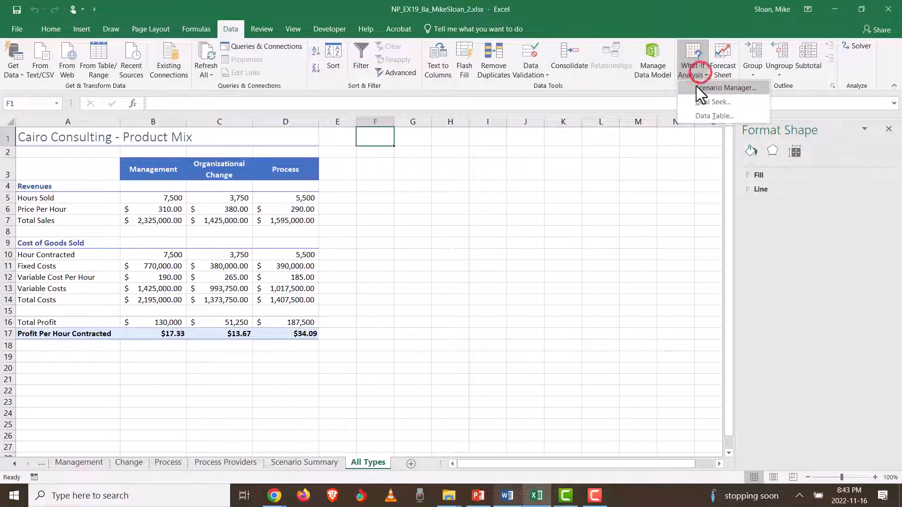
click(696, 88)
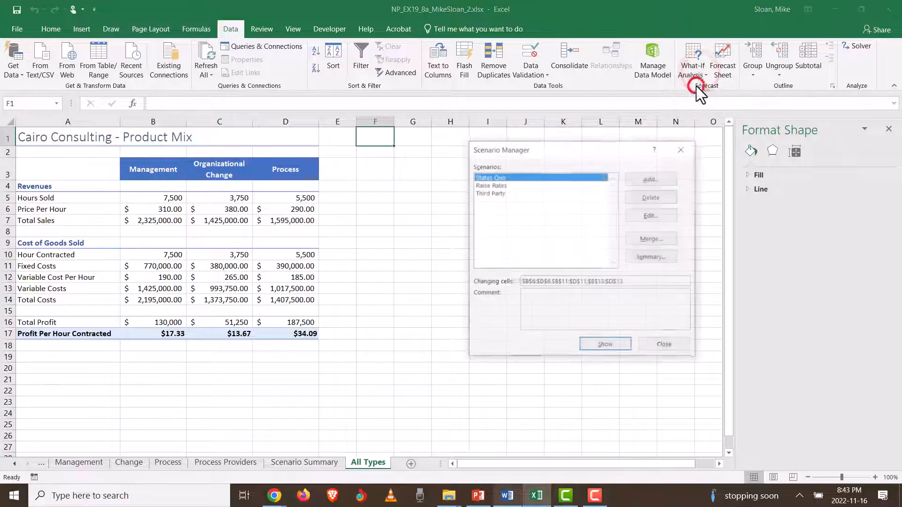
click(640, 256)
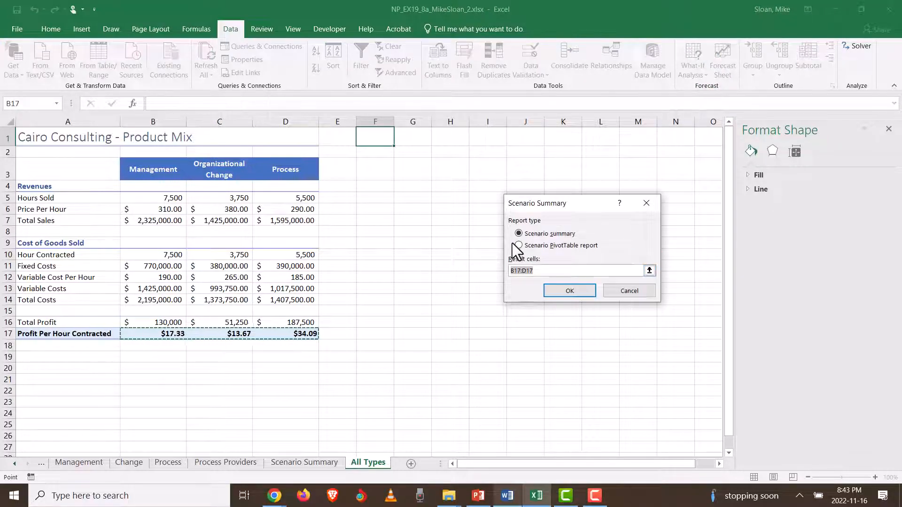
click(518, 246)
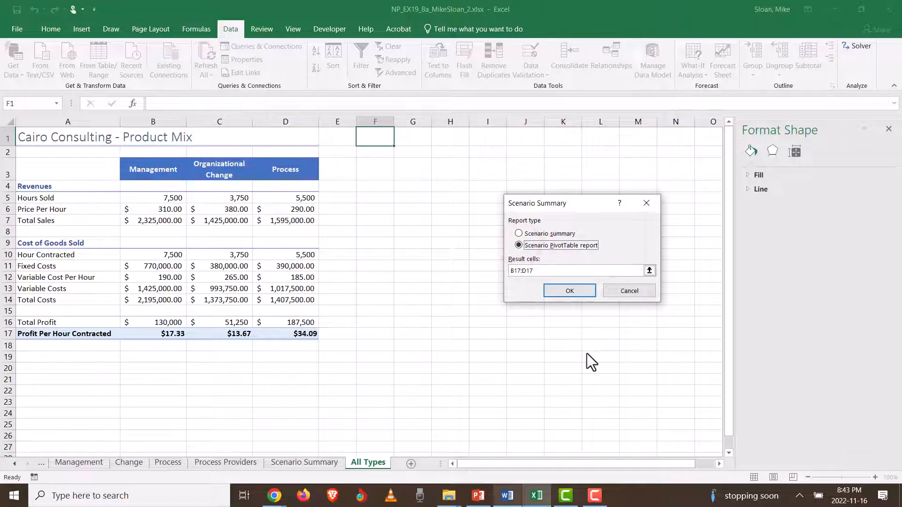
click(566, 291)
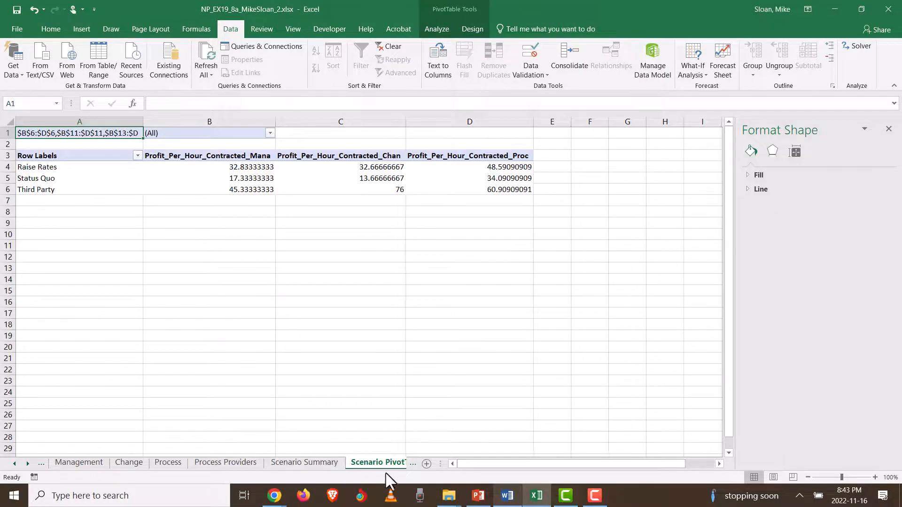
click(413, 464)
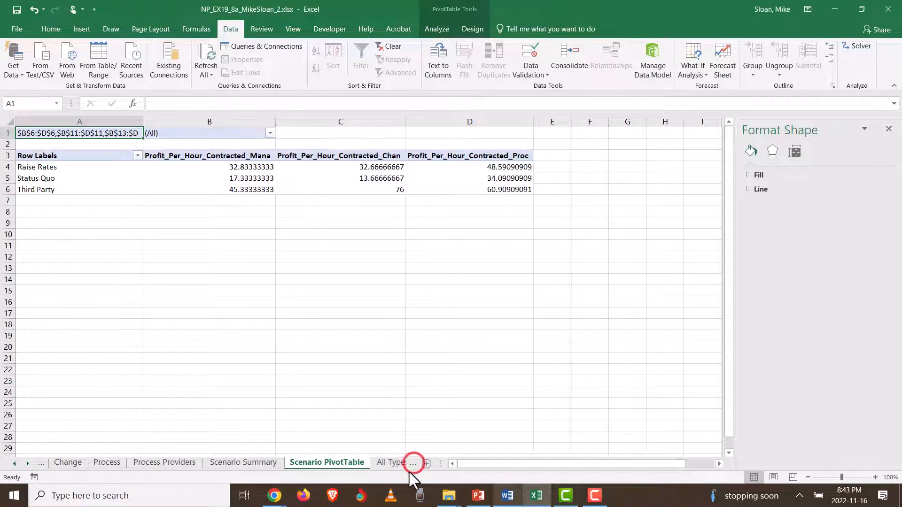
- Compare the Scenario Summary report with the Scenario PivotTable, examining the profit per hour fields for each scenario
click(257, 461)
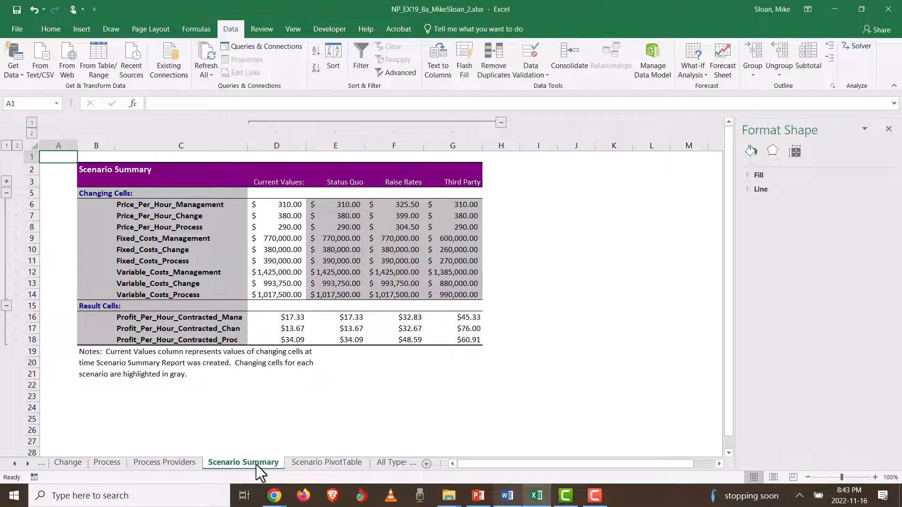
click(310, 463)
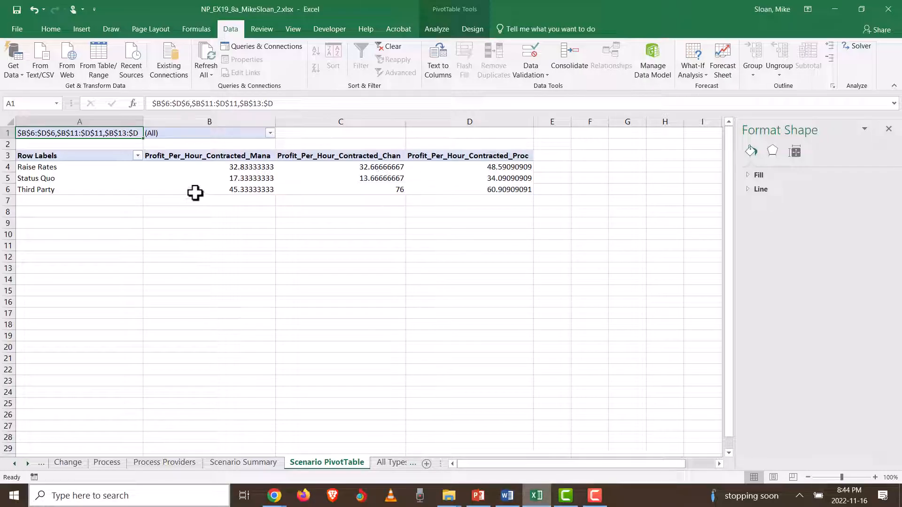
mouse_move(194, 193)
click(241, 171)
click(87, 177)
click(357, 150)
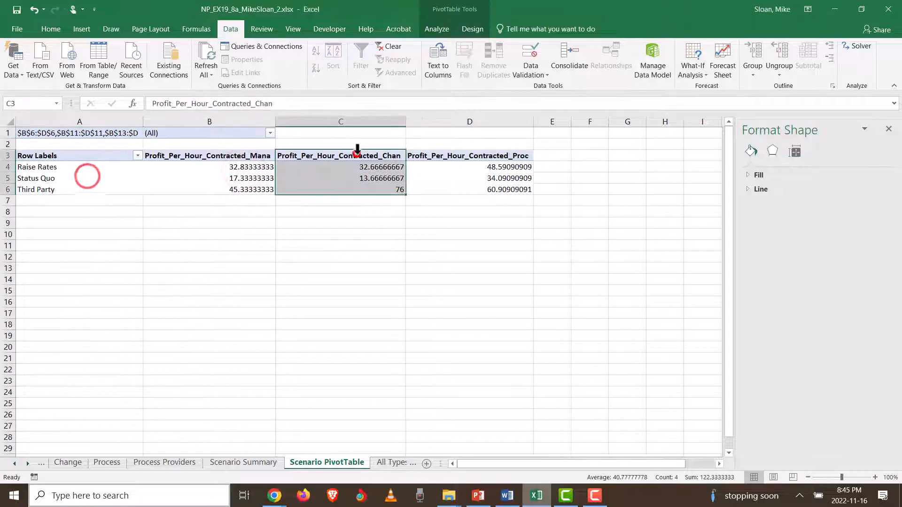
click(489, 176)
click(346, 177)
click(162, 179)
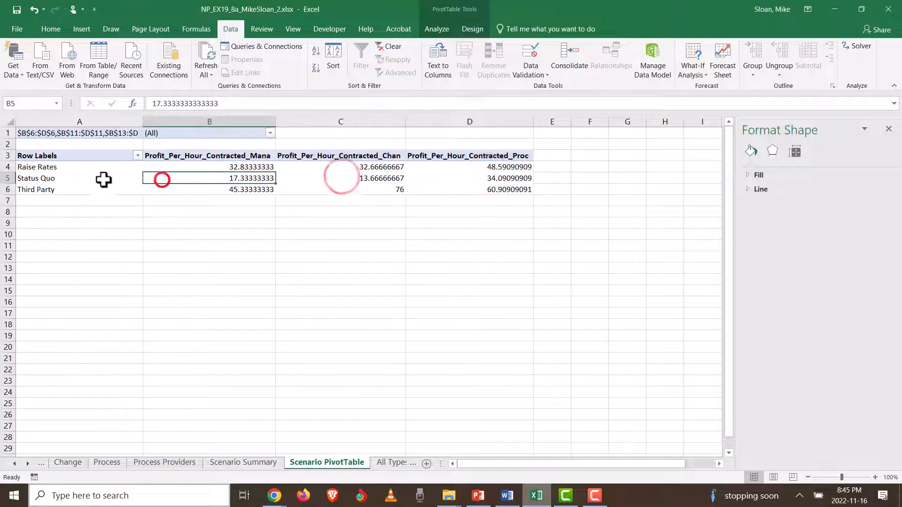
click(103, 179)
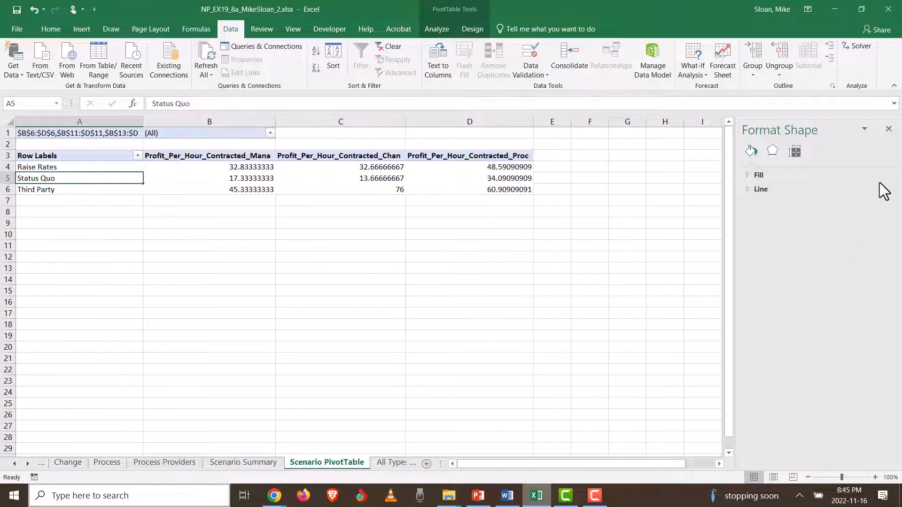
- Close the shape formatting options, display the PivotTable field list, and remove the Filter field from the Scenario PivotTable
click(888, 129)
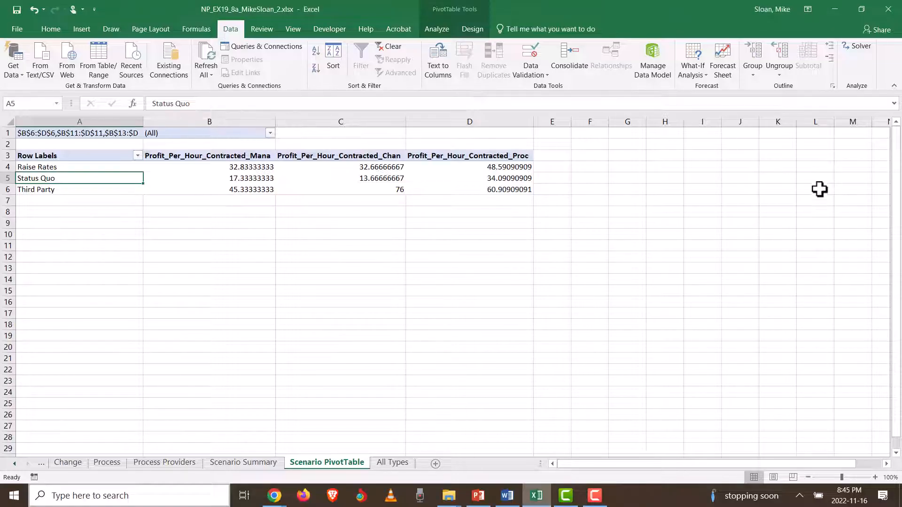
click(281, 170)
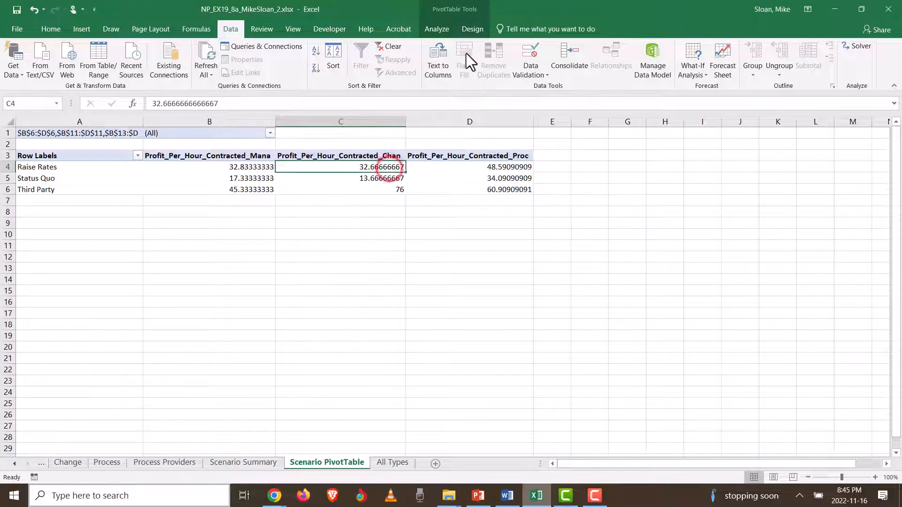
click(433, 30)
click(477, 31)
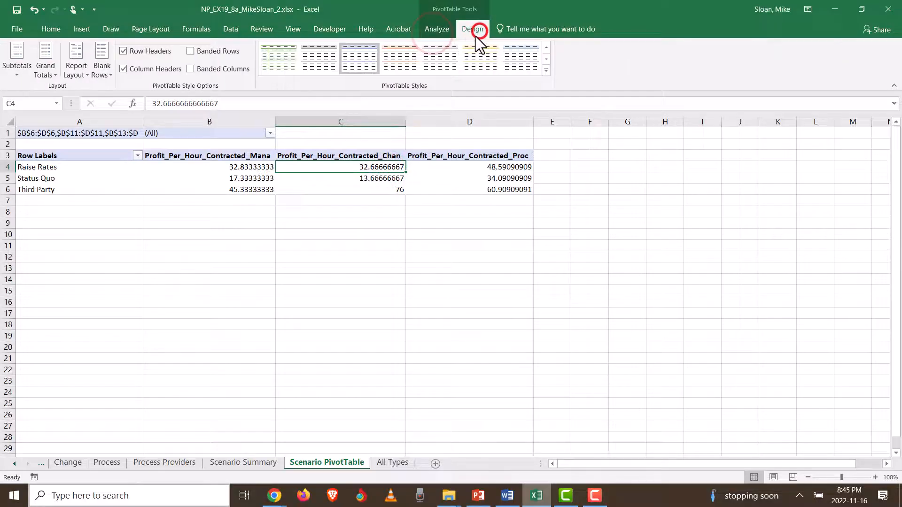
click(435, 29)
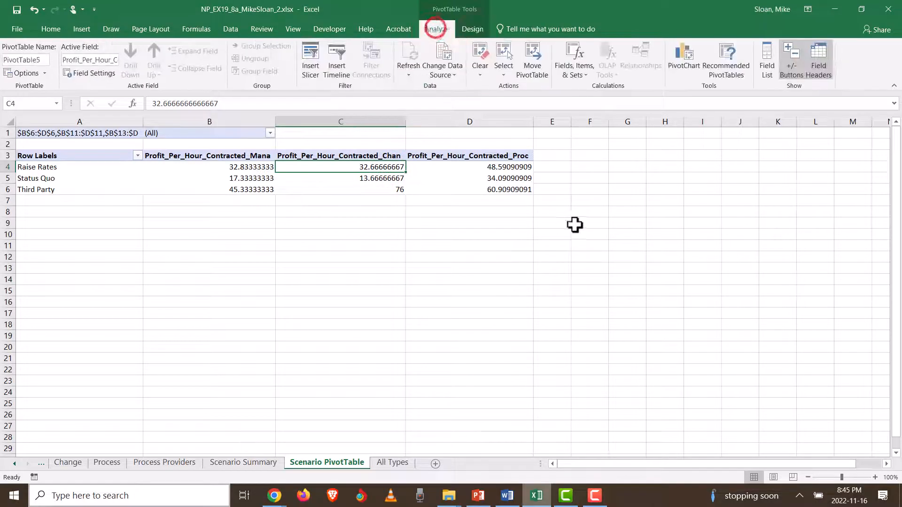
click(771, 69)
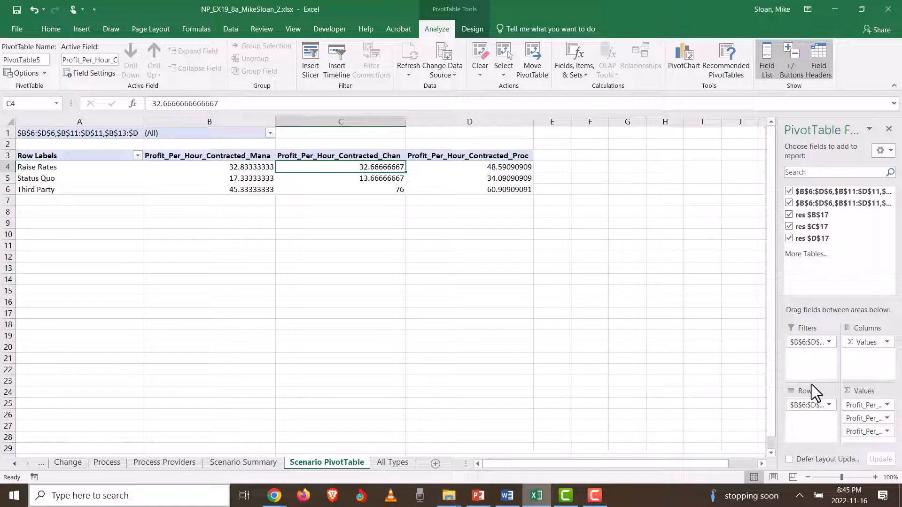
click(816, 348)
drag(816, 347, 851, 259)
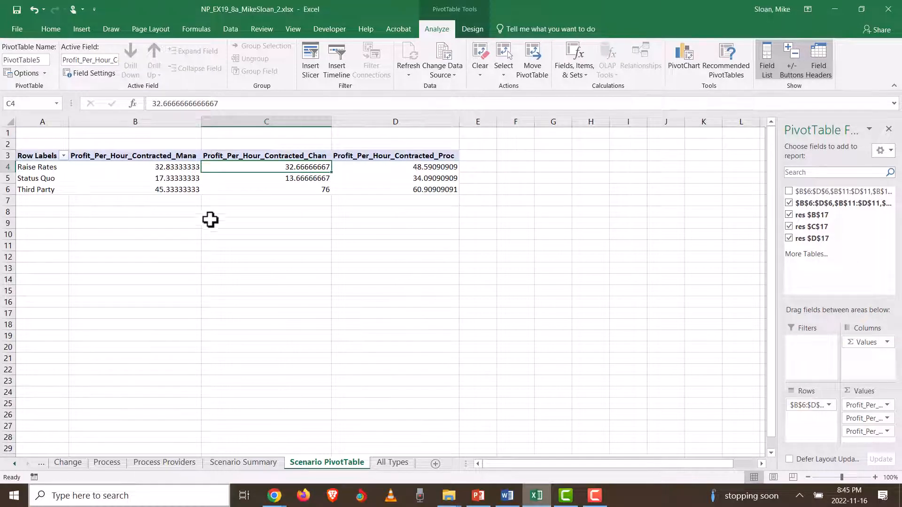
- Switch to the Word instructions, read item 13c on the number format of the value fields, and return to Excel
key(alt+Tab)
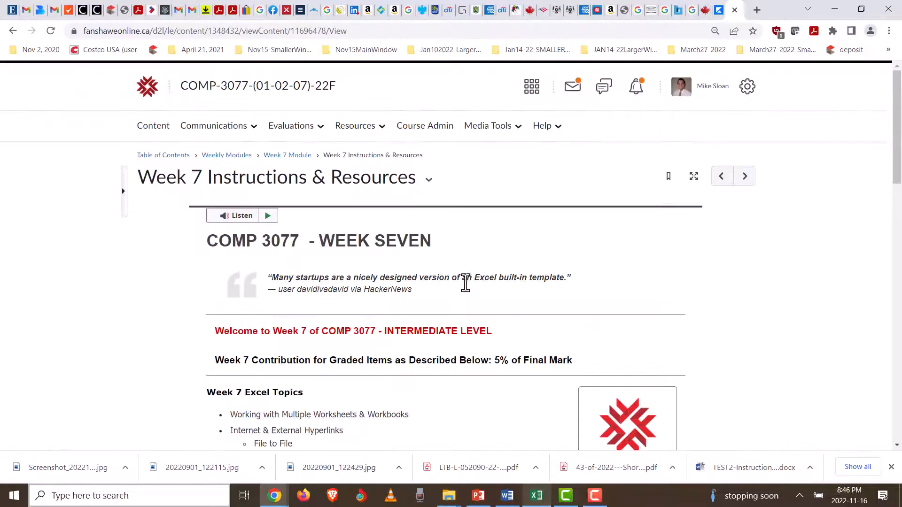
key(alt+Tab)
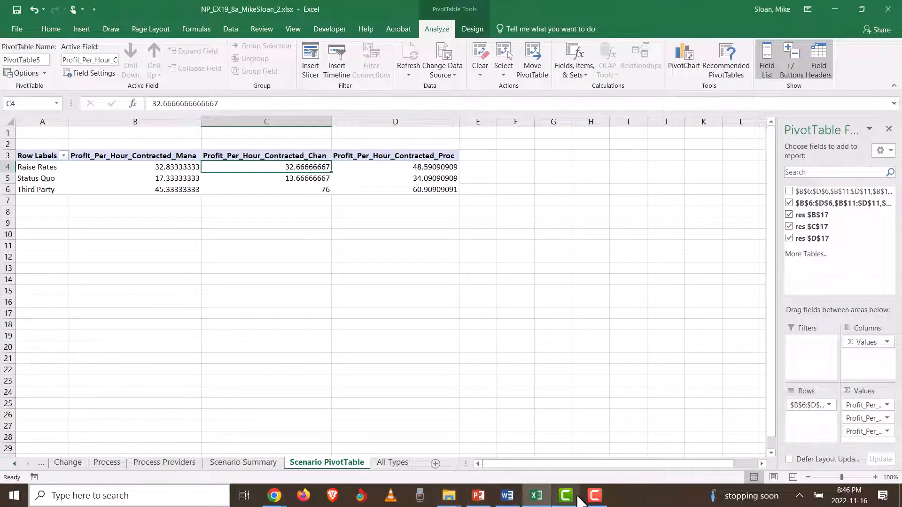
mouse_move(566, 504)
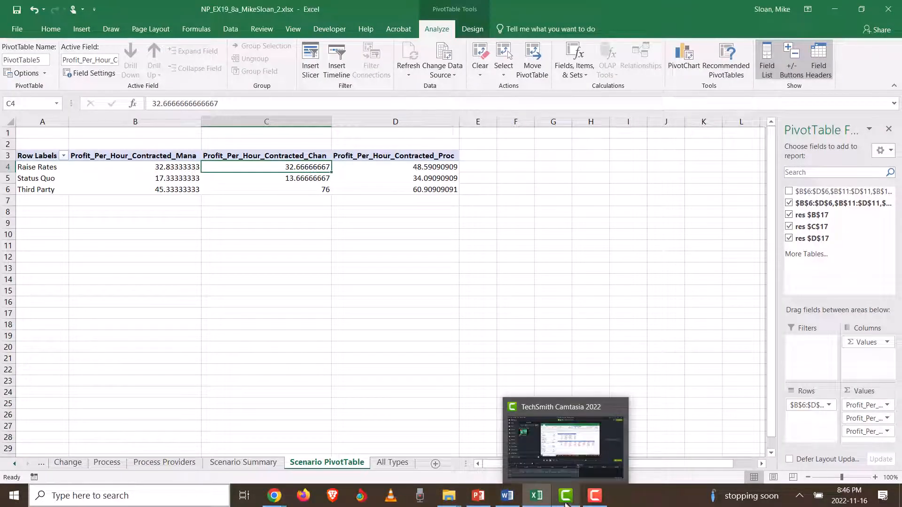
click(507, 495)
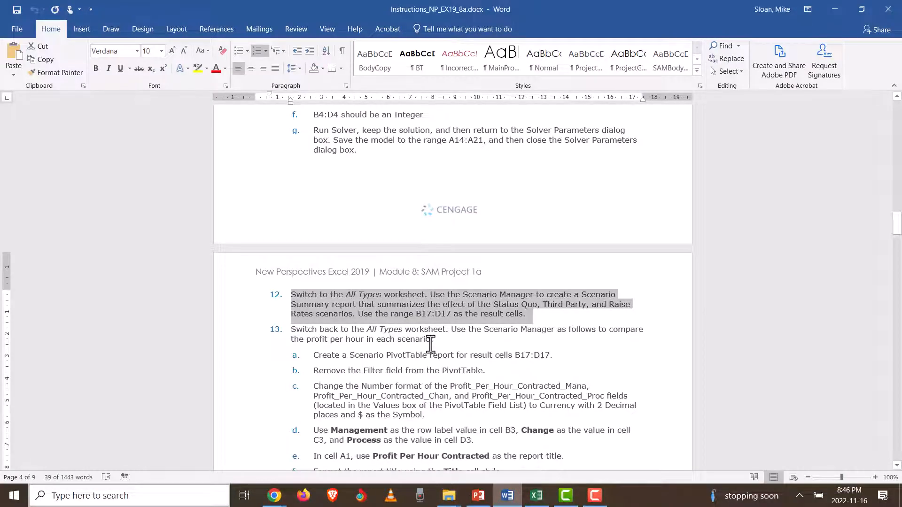
scroll(429, 350, down, 1)
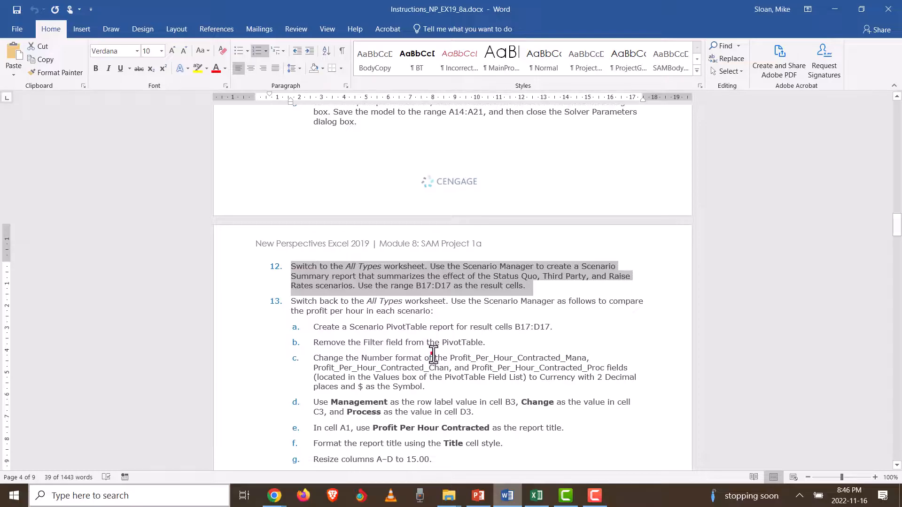
click(431, 352)
key(alt+Tab)
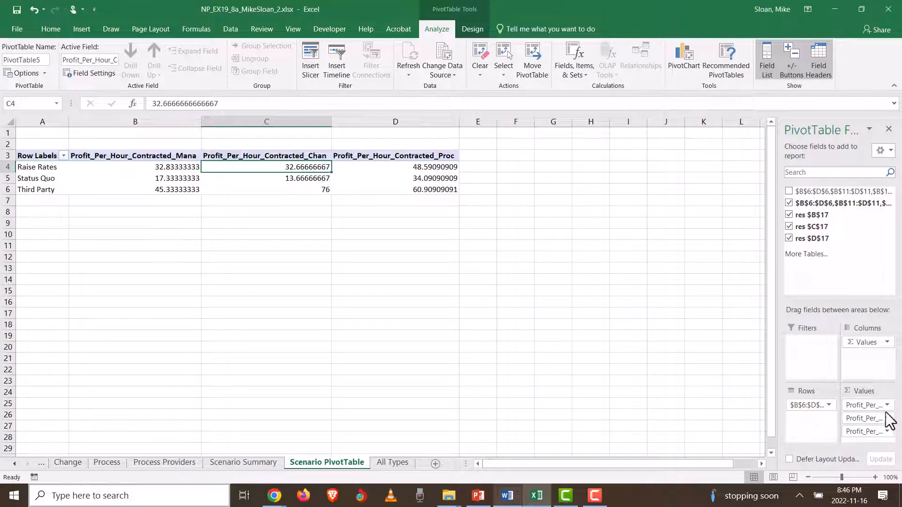
- Look over the three profit columns in the PivotTable and open the value field settings of Profit_Per_Hour_Contracted_Mana
click(156, 155)
click(261, 155)
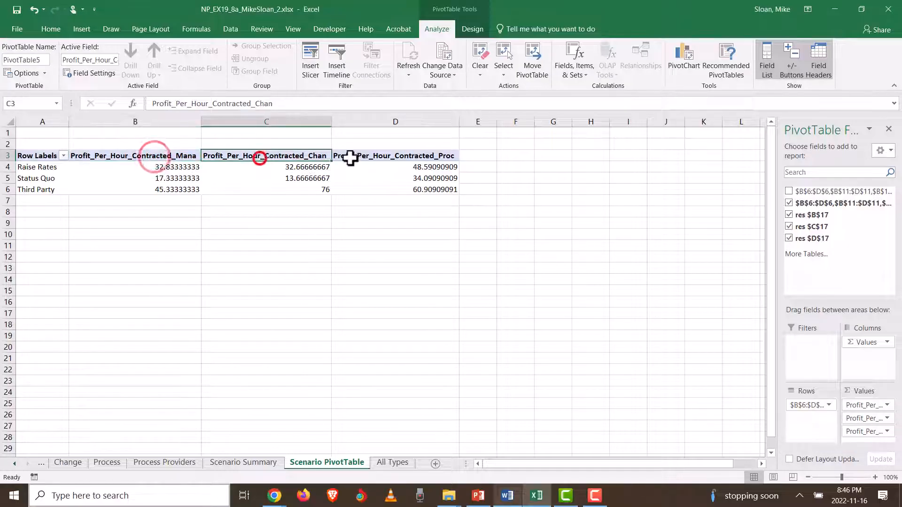
click(381, 156)
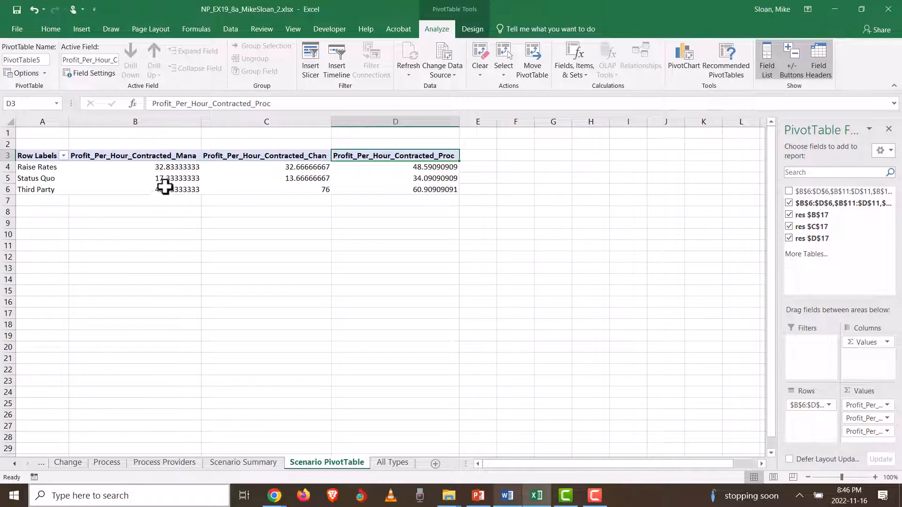
mouse_move(153, 174)
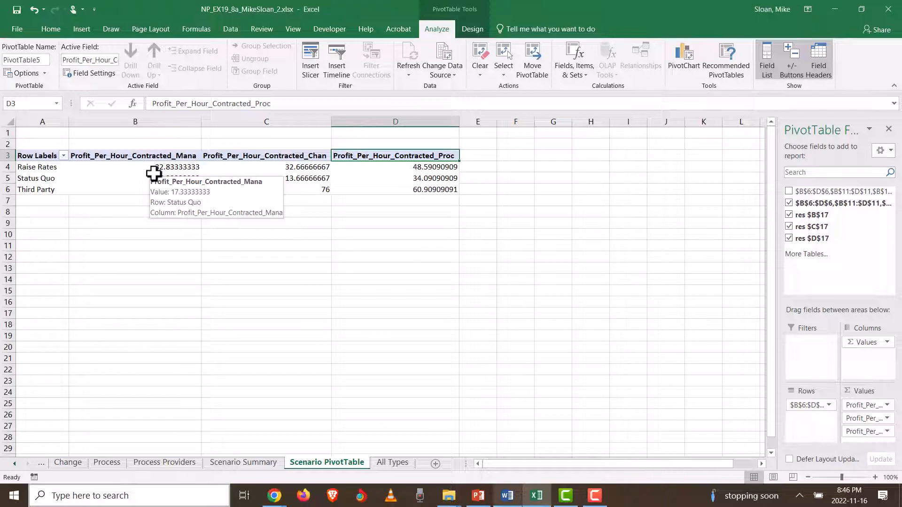
drag(107, 167, 433, 191)
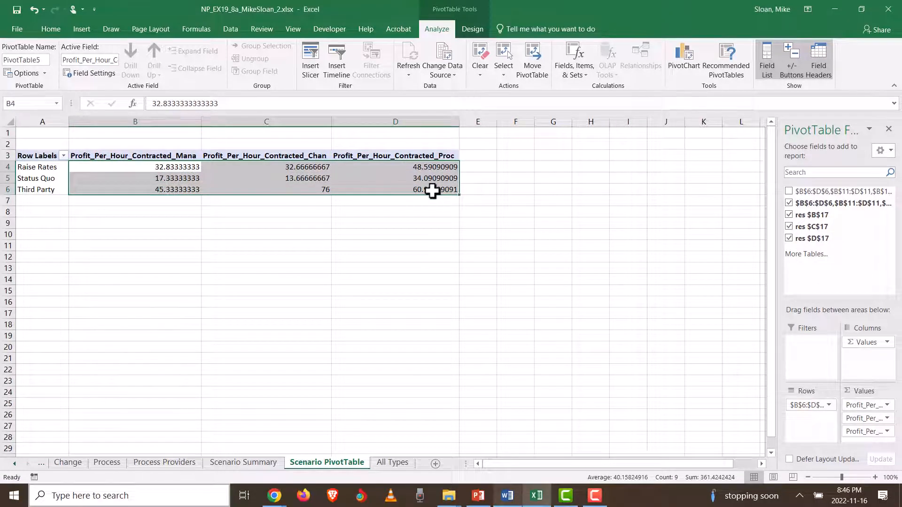
click(148, 167)
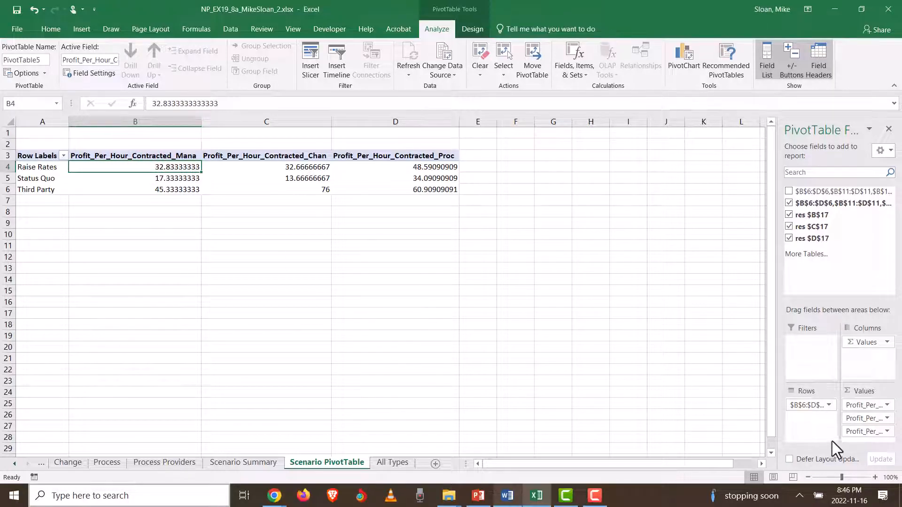
click(887, 405)
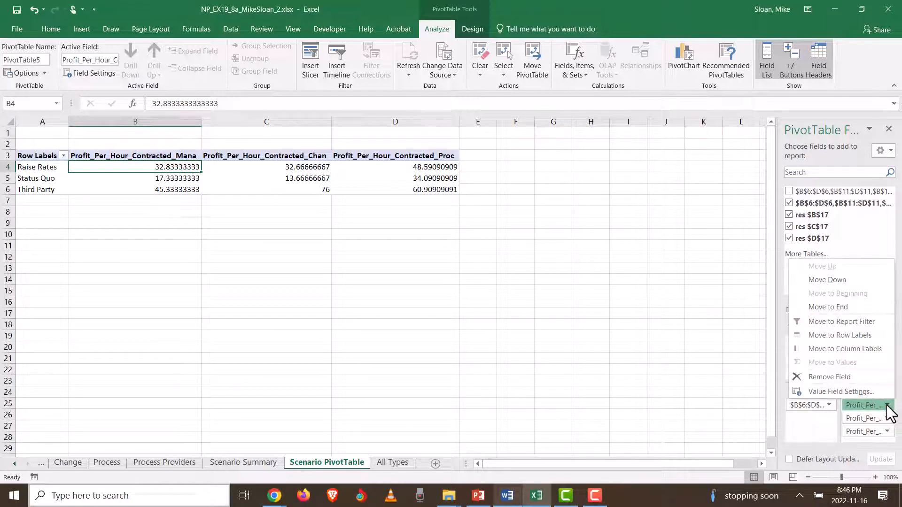
click(854, 392)
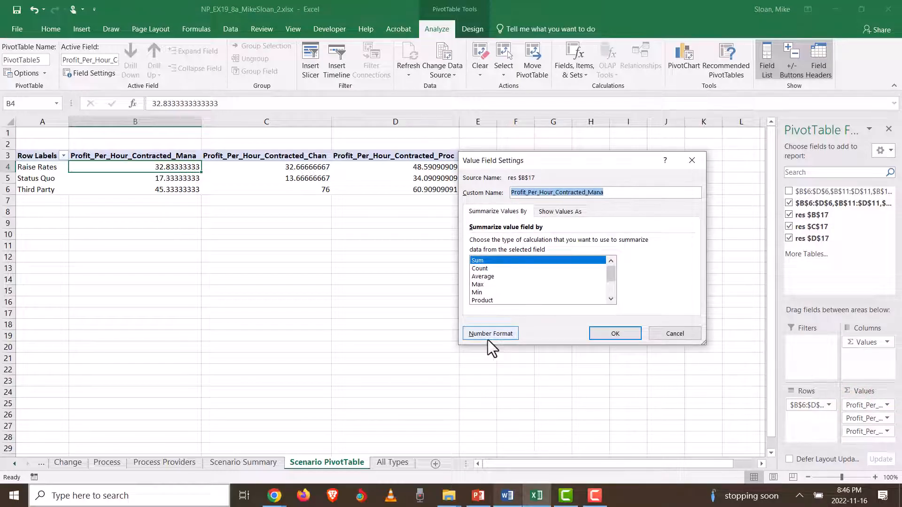
click(488, 340)
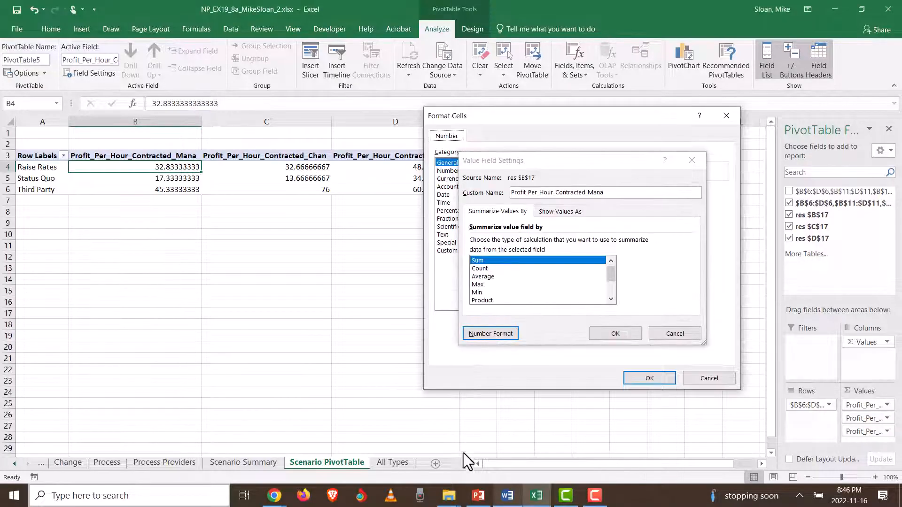
click(503, 496)
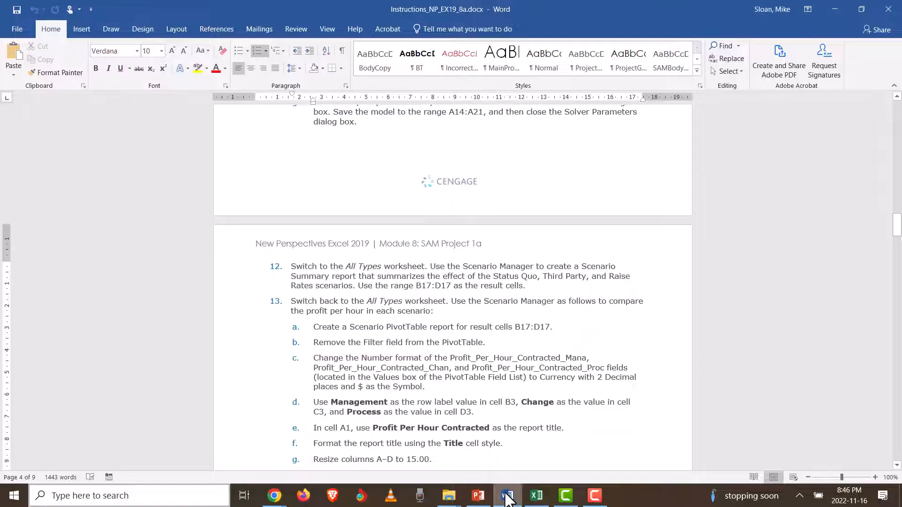
click(507, 496)
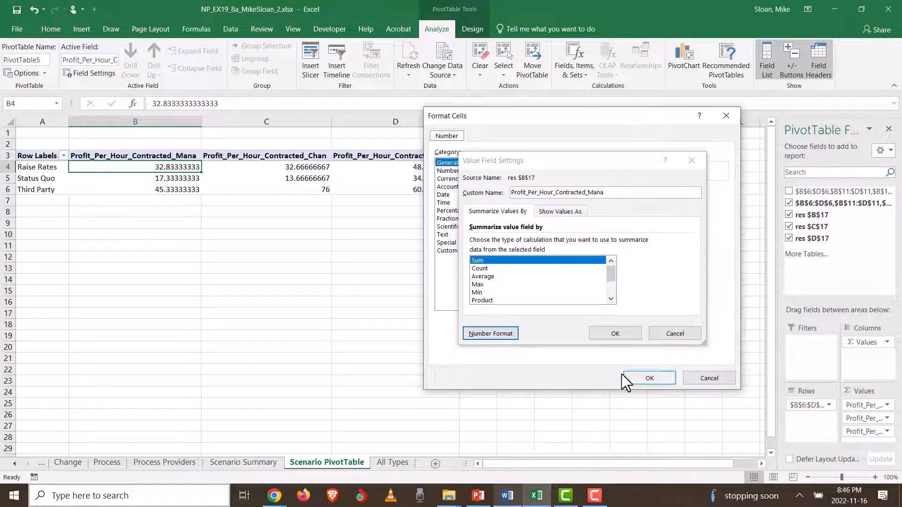
click(649, 363)
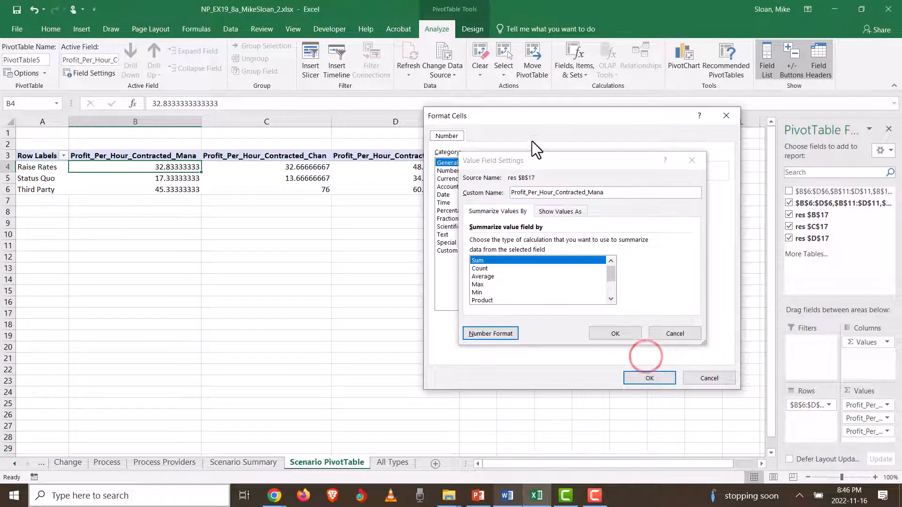
click(552, 167)
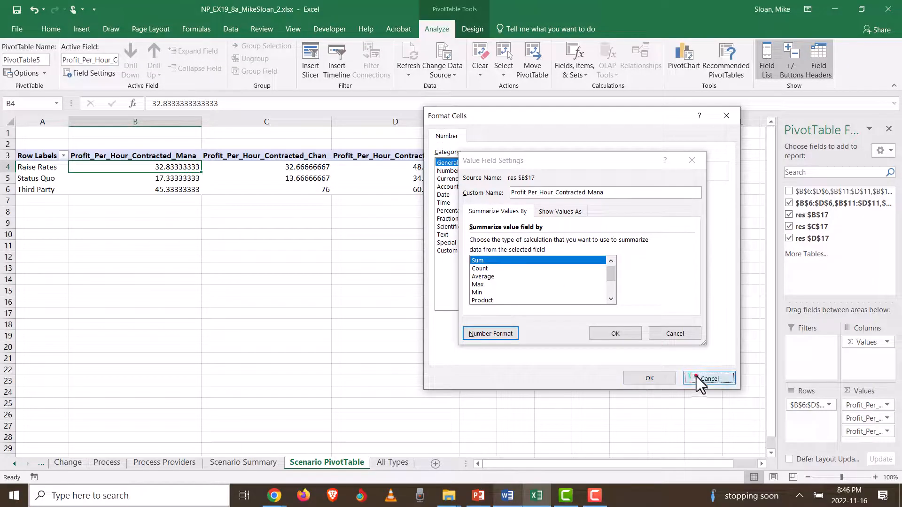
click(705, 378)
- Set the number format of the Profit_Per_Hour_Contracted_Mana field to Currency with 2 decimal places and the $ symbol
click(502, 332)
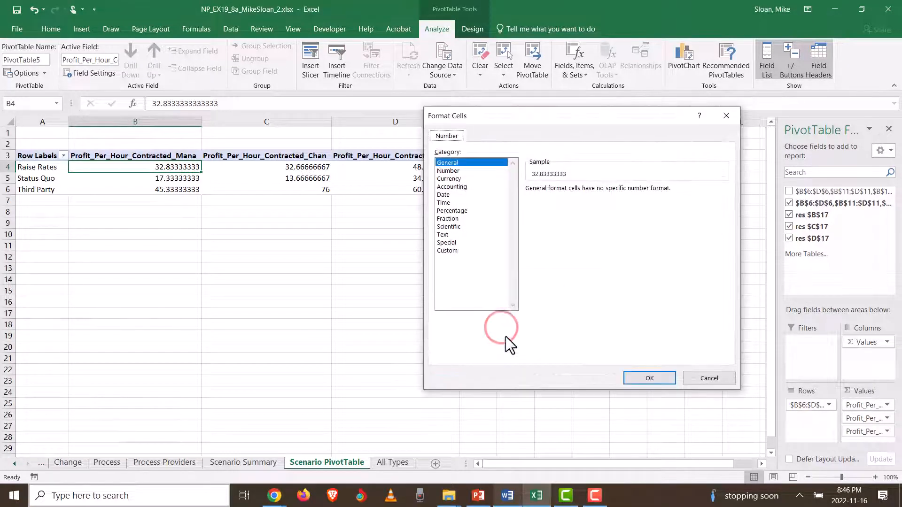
click(459, 181)
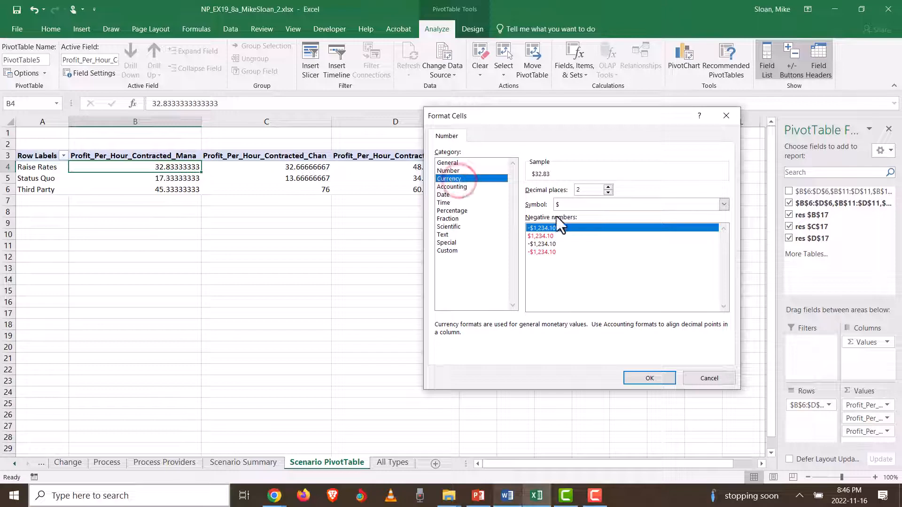
click(661, 380)
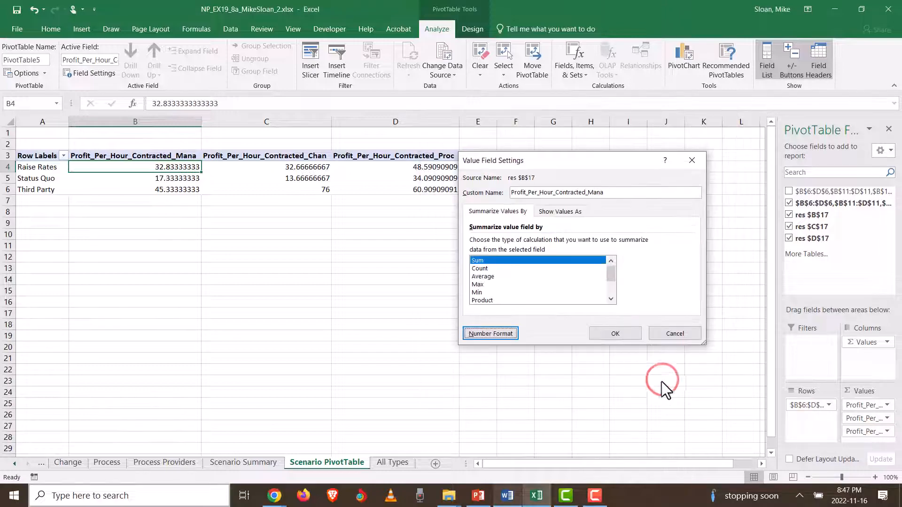
click(595, 336)
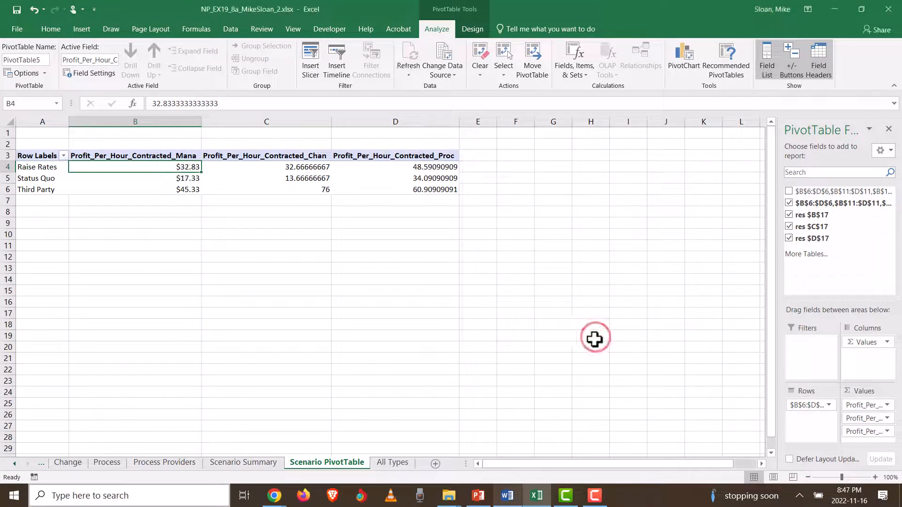
- Set the number format of the Profit_Per_Hour_Contracted_Chan value field to Currency with 2 decimal places and the $ symbol
click(887, 418)
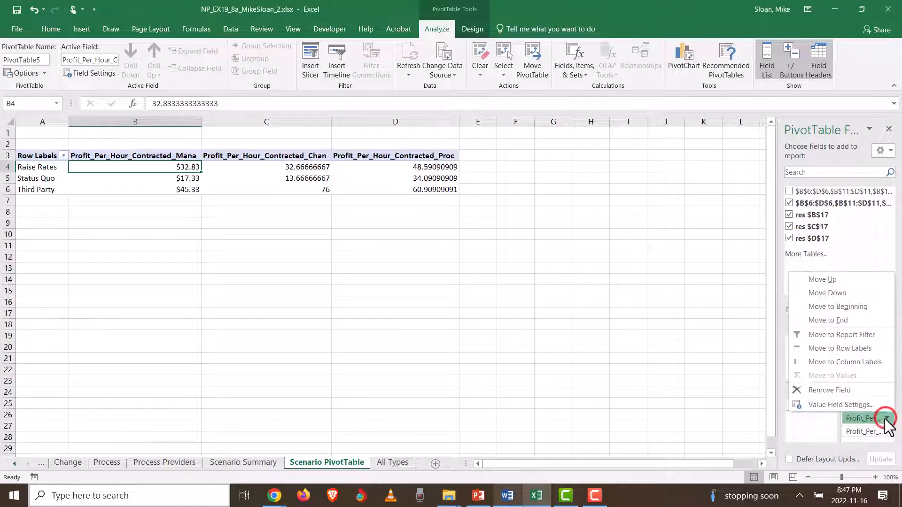
click(813, 408)
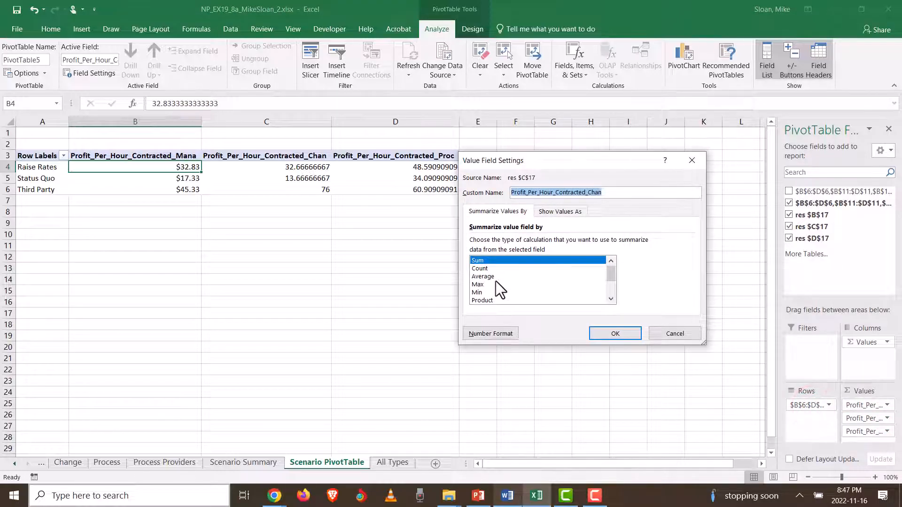
click(498, 334)
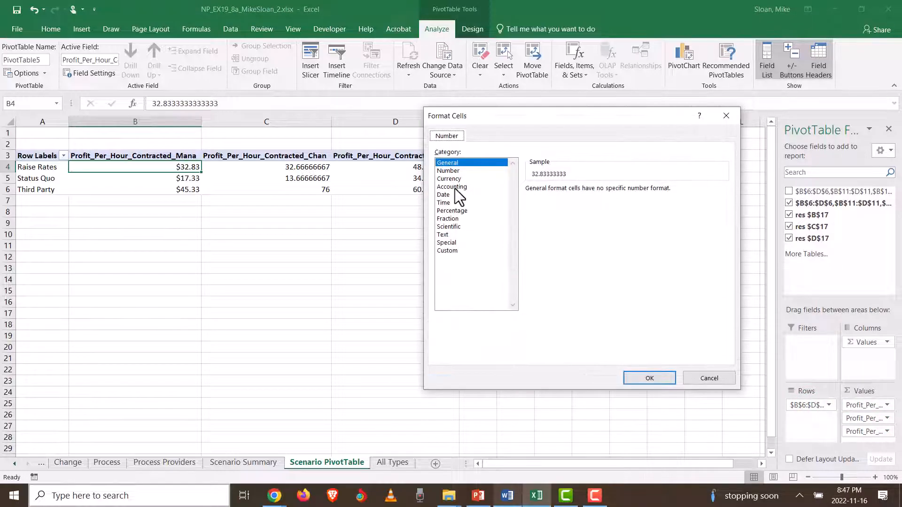
click(451, 179)
click(650, 378)
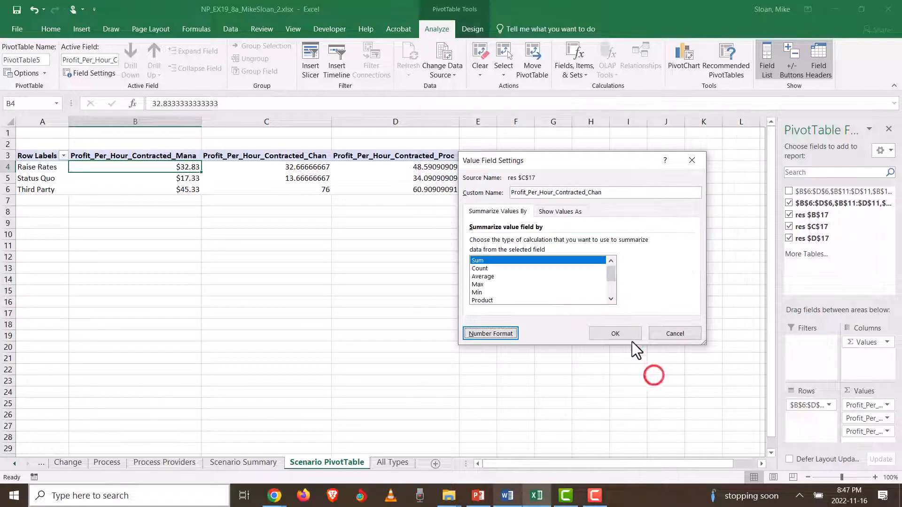
click(628, 335)
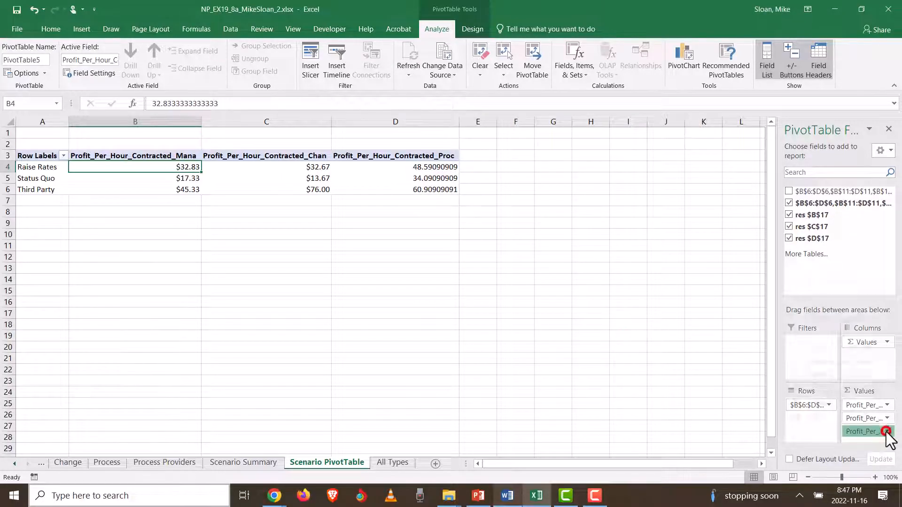
- Set the number format of the Profit_Per_Hour_Contracted_Proc value field to Currency with 2 decimal places and the $ symbol
click(868, 431)
click(852, 418)
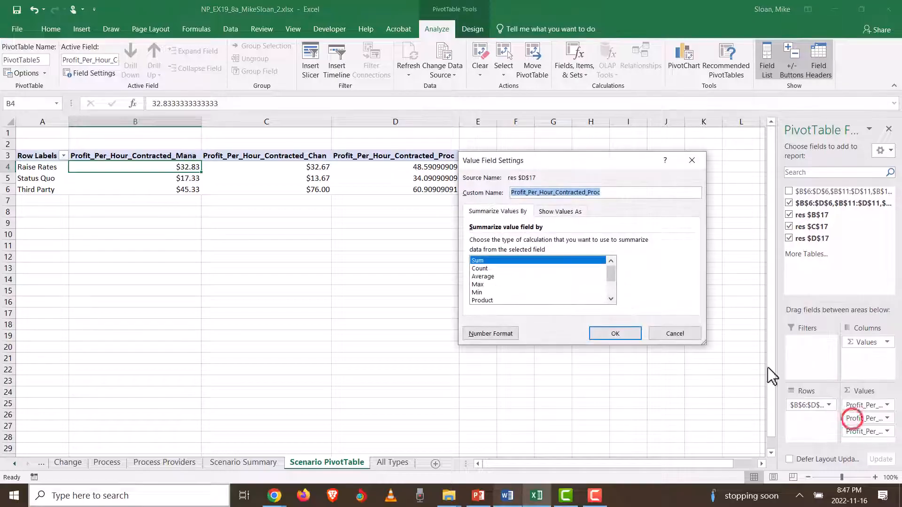
click(502, 336)
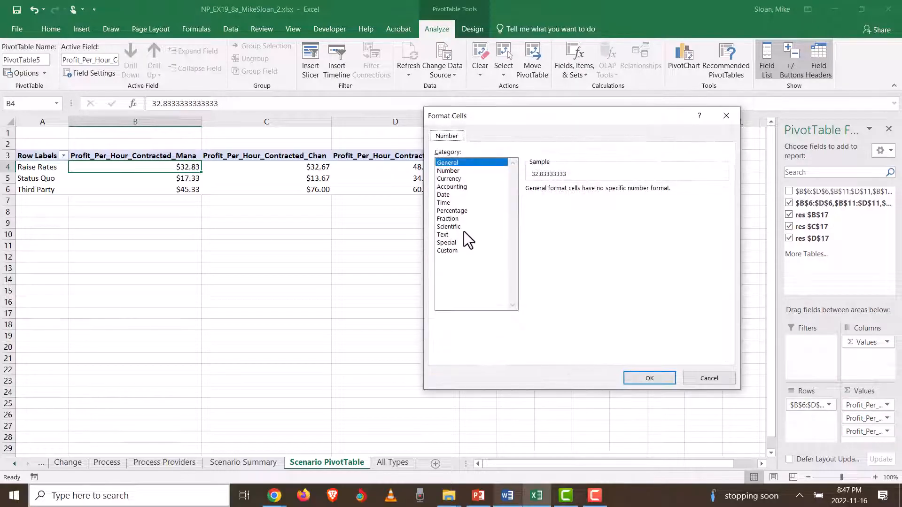
click(458, 181)
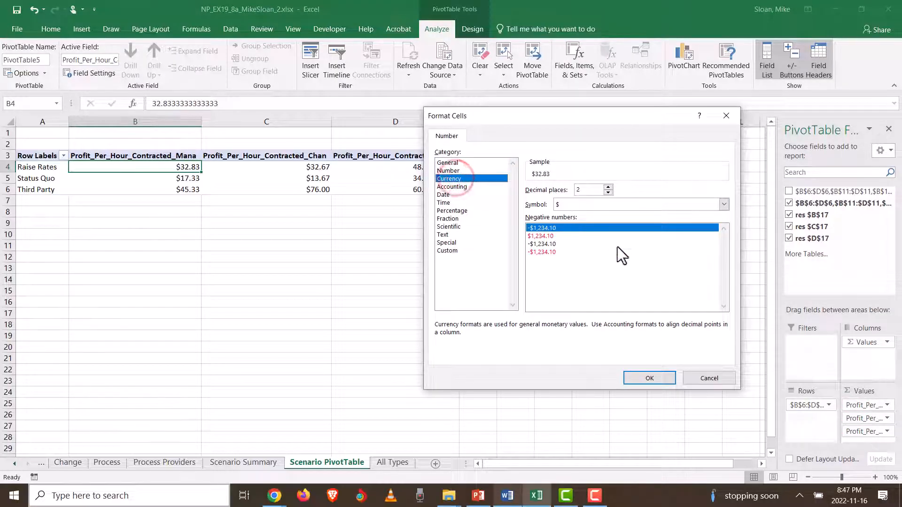
click(642, 376)
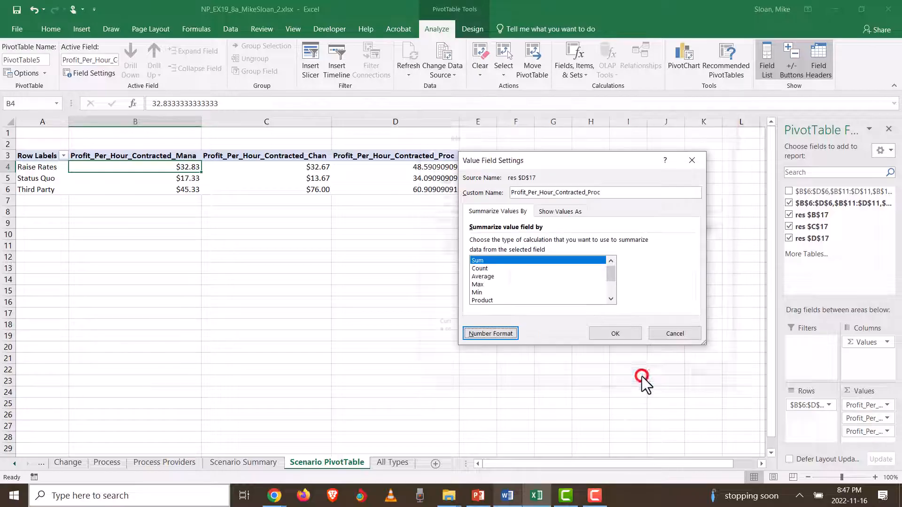
click(615, 333)
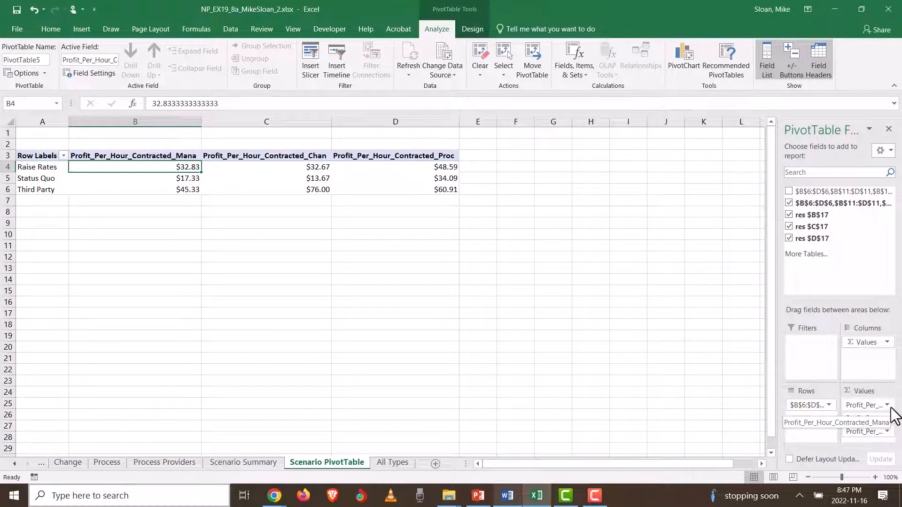
- Look over the three value headers in row 3, read item 13d in the Word instructions, and return to Excel
click(181, 157)
click(228, 156)
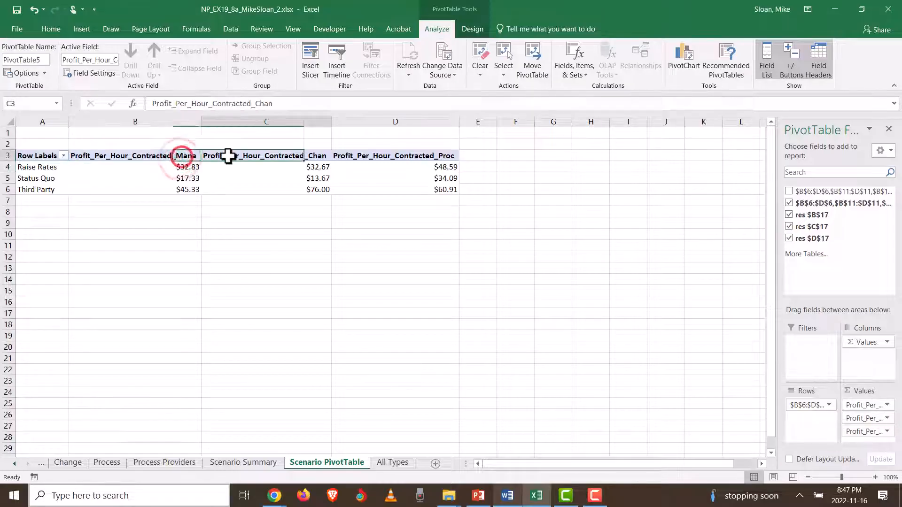
click(376, 154)
click(151, 160)
key(alt+Tab)
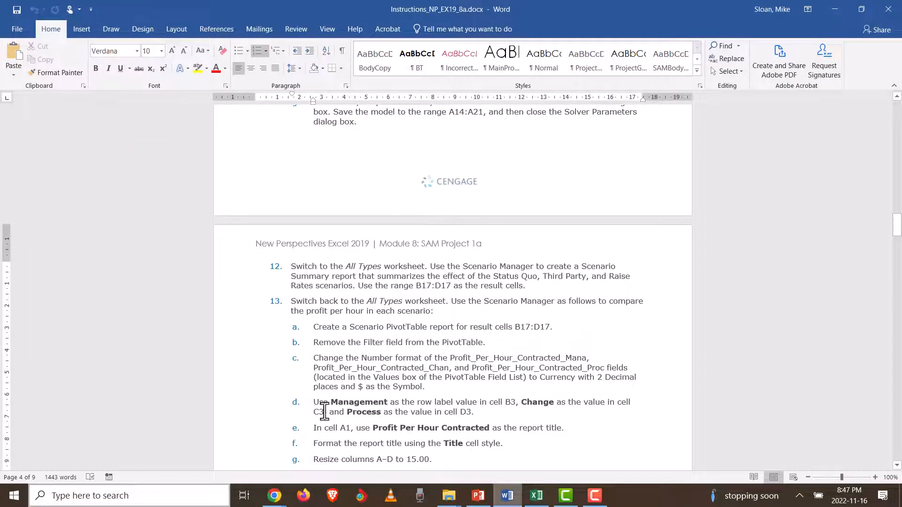
drag(314, 402, 472, 412)
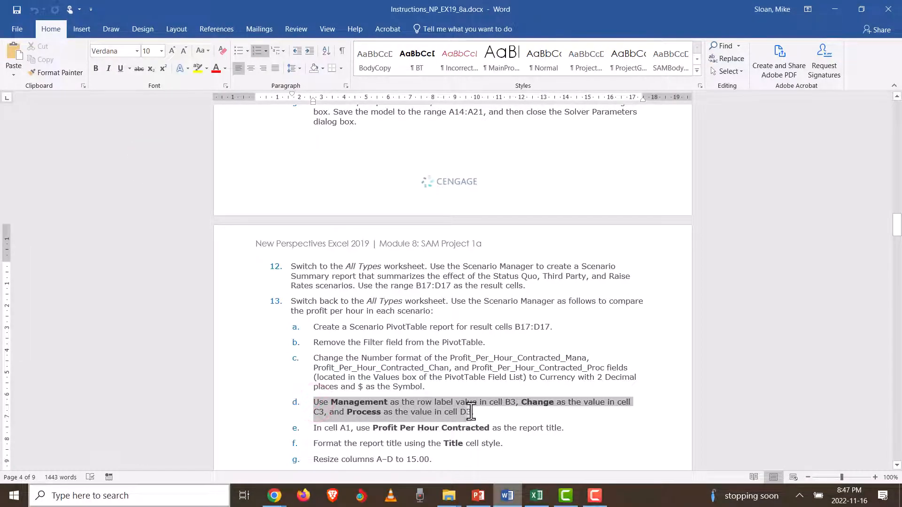
key(alt+Tab)
- Set the custom name of the Profit_Per_Hour_Contracted_Mana value field to Management
click(886, 405)
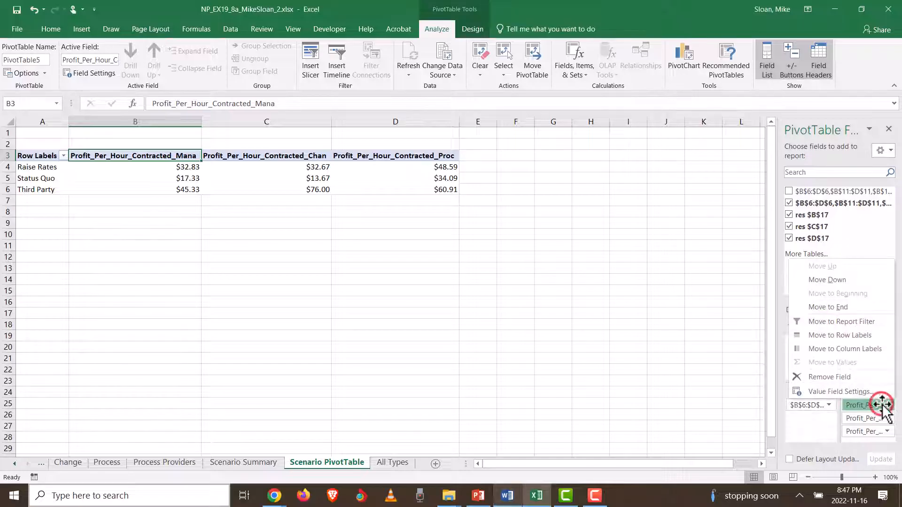
click(856, 391)
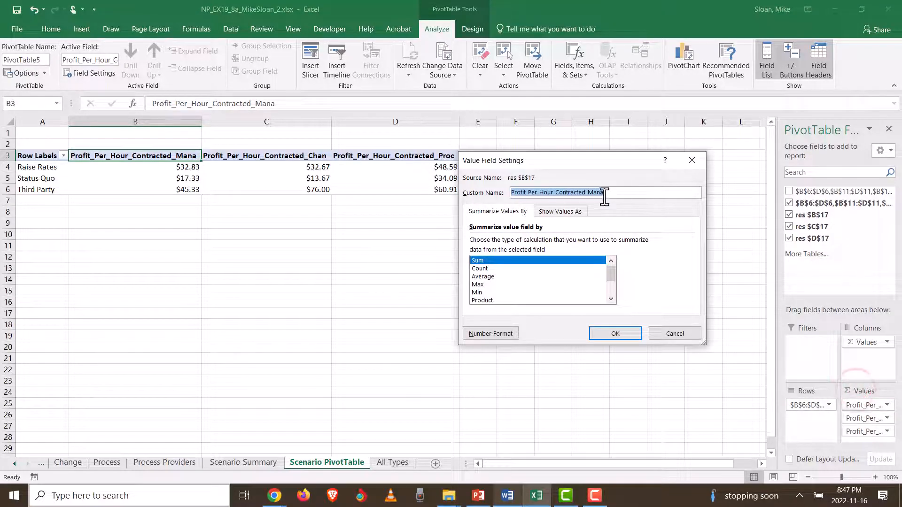
text(Management)
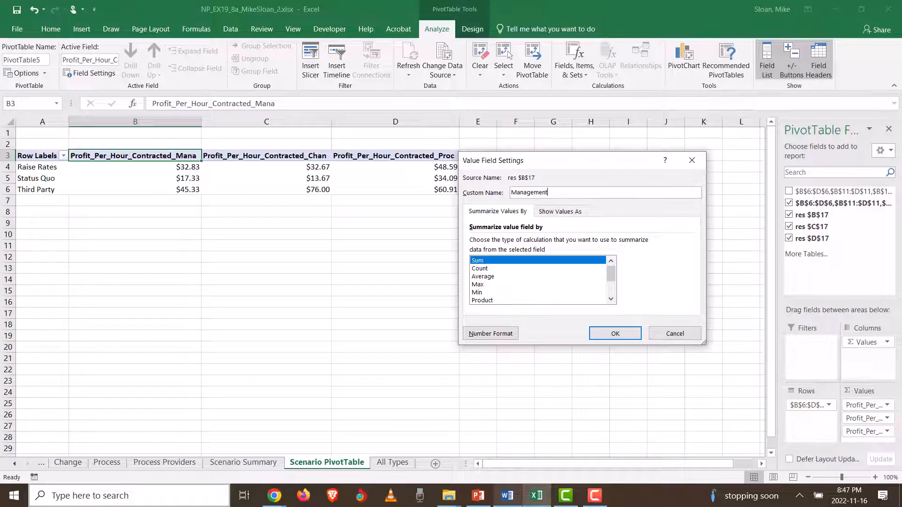
click(630, 336)
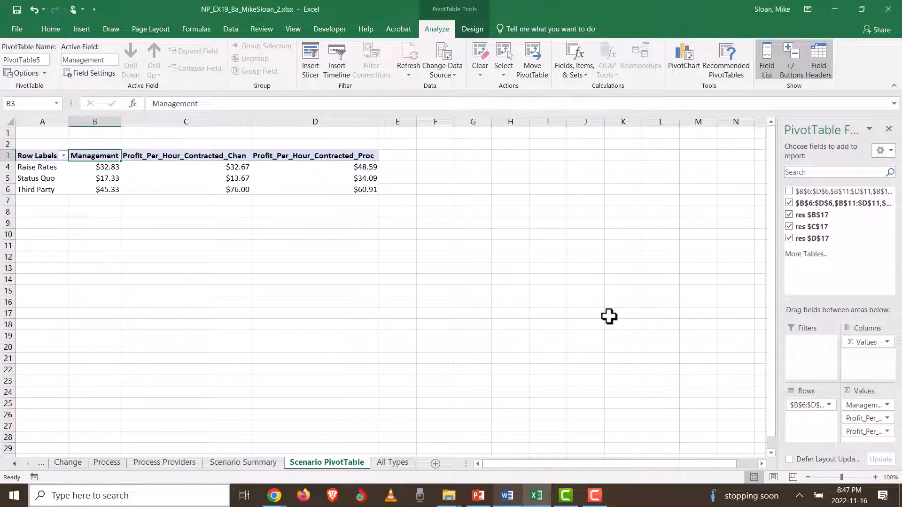
- Rename the Profit_Per_Hour_Contracted_Chan header in cell C3 as Change
drag(864, 419, 872, 410)
click(185, 157)
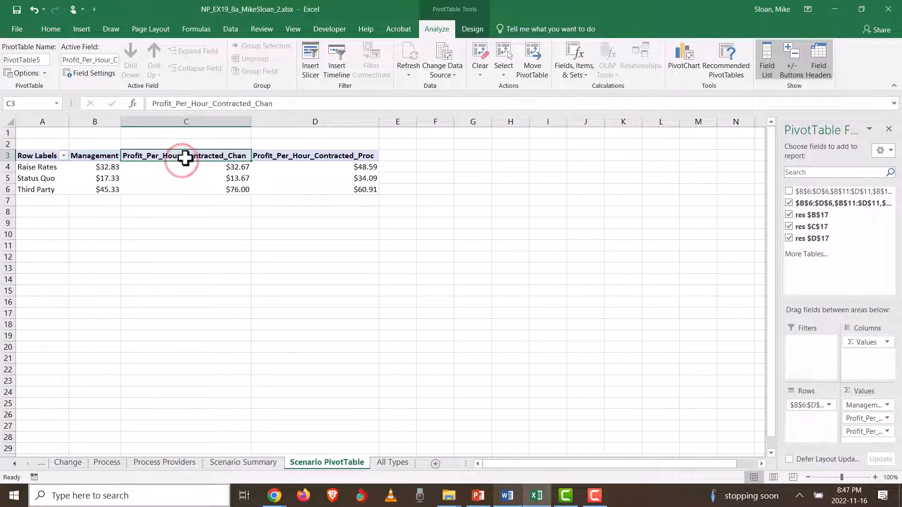
text(Change)
key(Return)
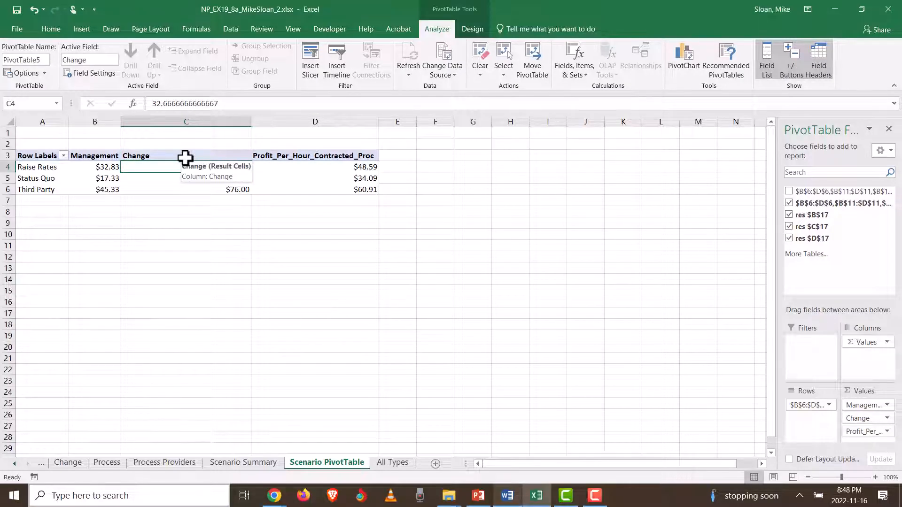
- Switch to the Word instructions, read items 13d to 13g on the headers, report title and column widths, and return to Excel
key(alt+Tab)
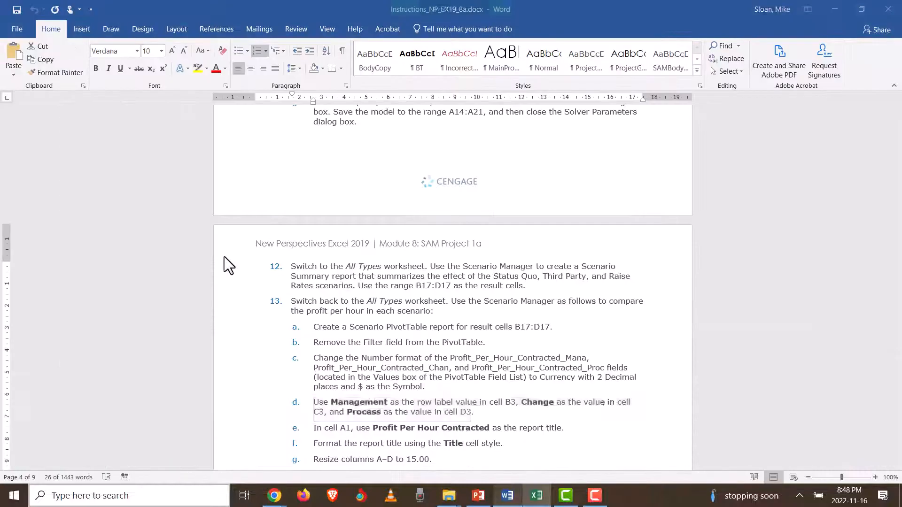
scroll(450, 337, down, 3)
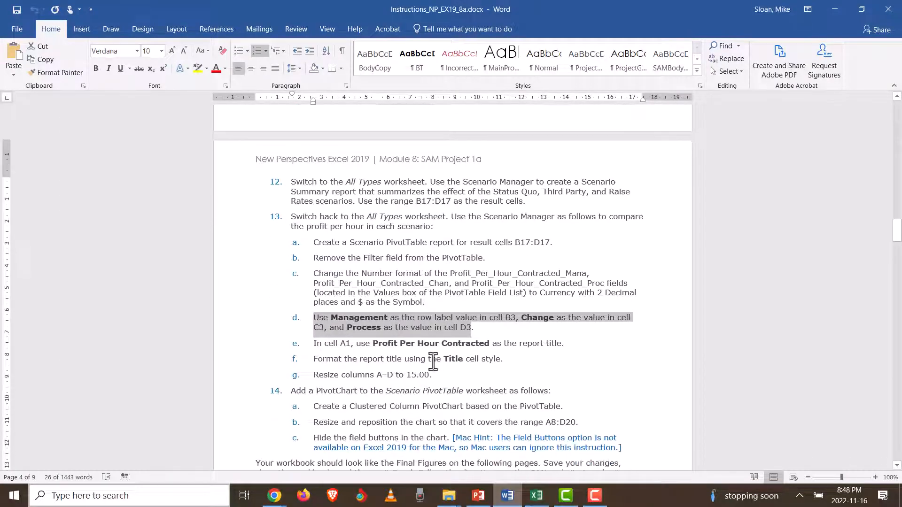
click(433, 360)
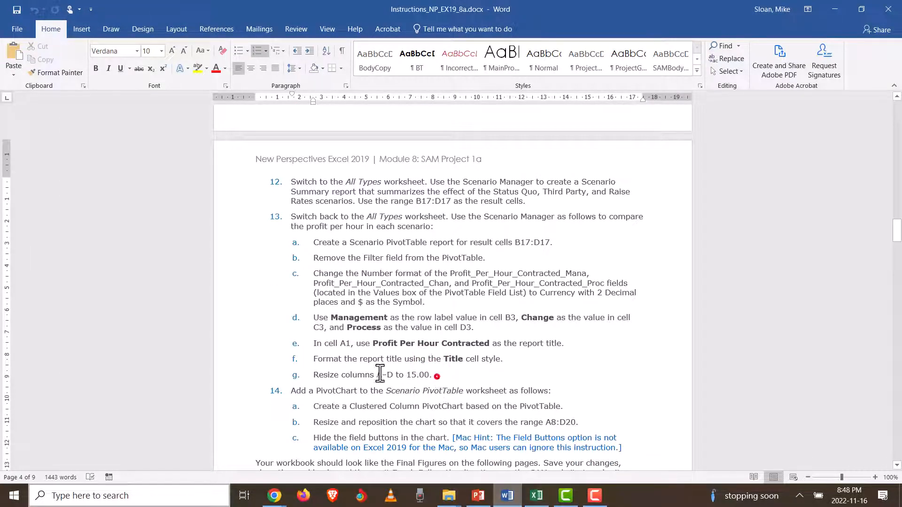
drag(434, 374, 288, 376)
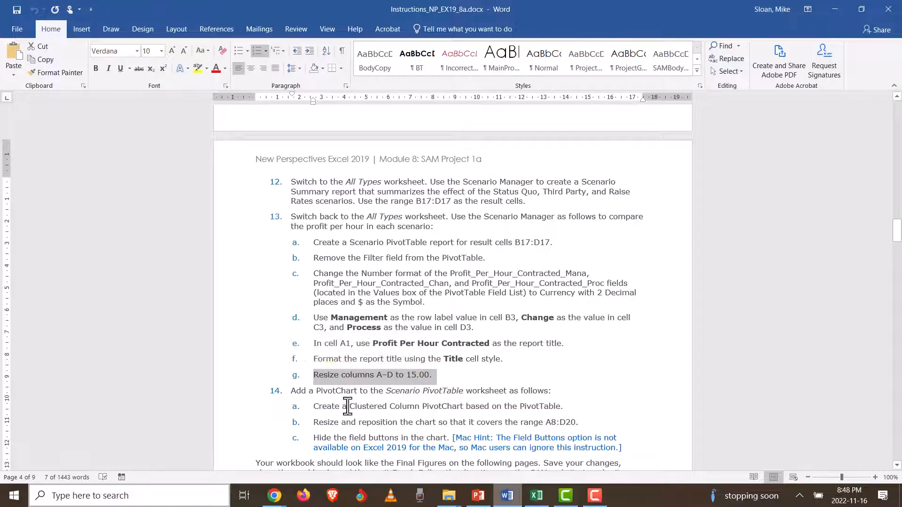
key(alt+Tab)
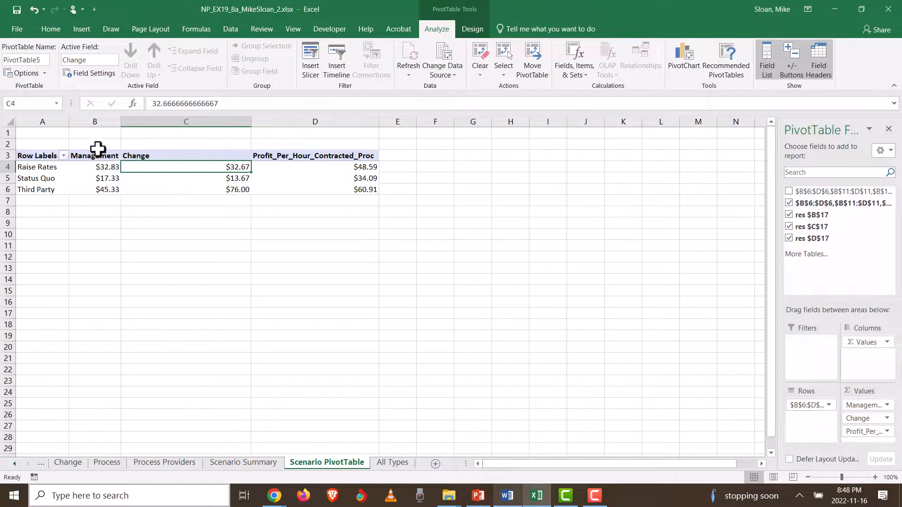
- Rename the Profit_Per_Hour_Contracted_Proc header in cell D3 as Process
click(306, 154)
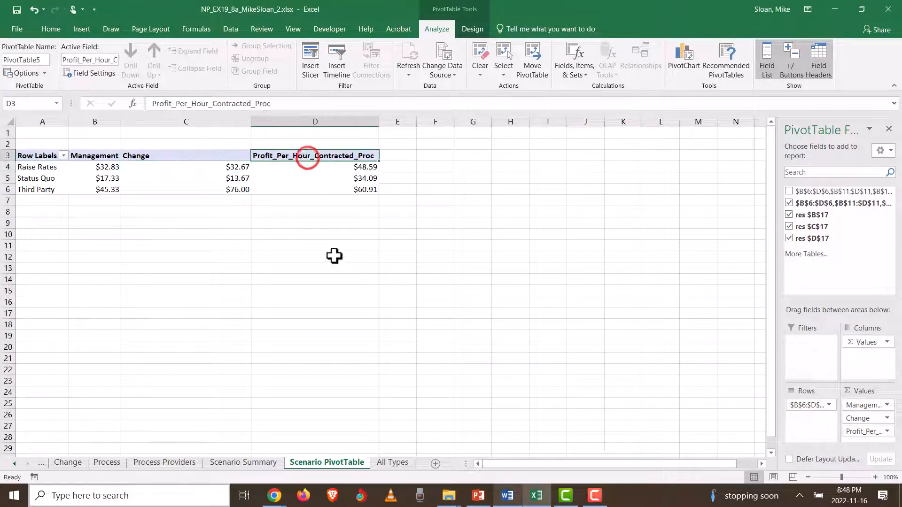
key(alt+Tab)
key(alt+Tab)
text(P)
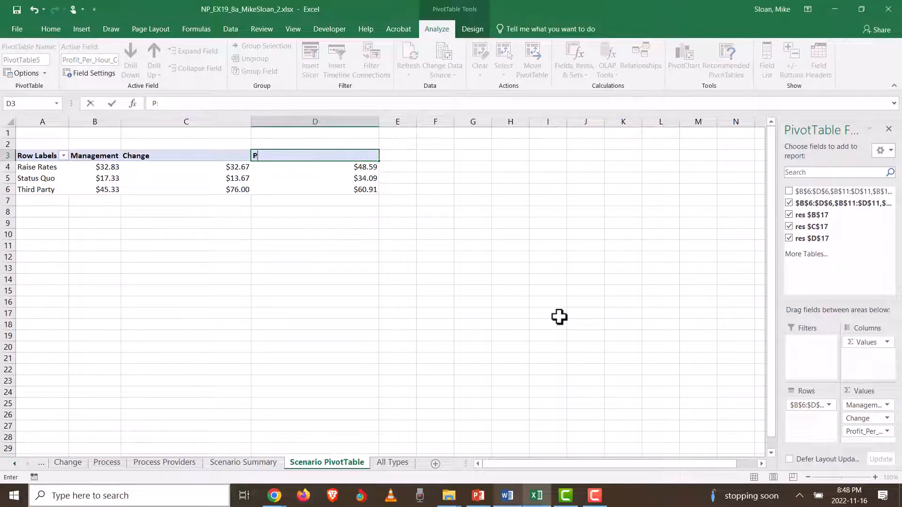
key(Return)
- Switch to the Word instructions and copy the report title "Profit Per Hour Contracted" from item 13e
key(alt+Tab)
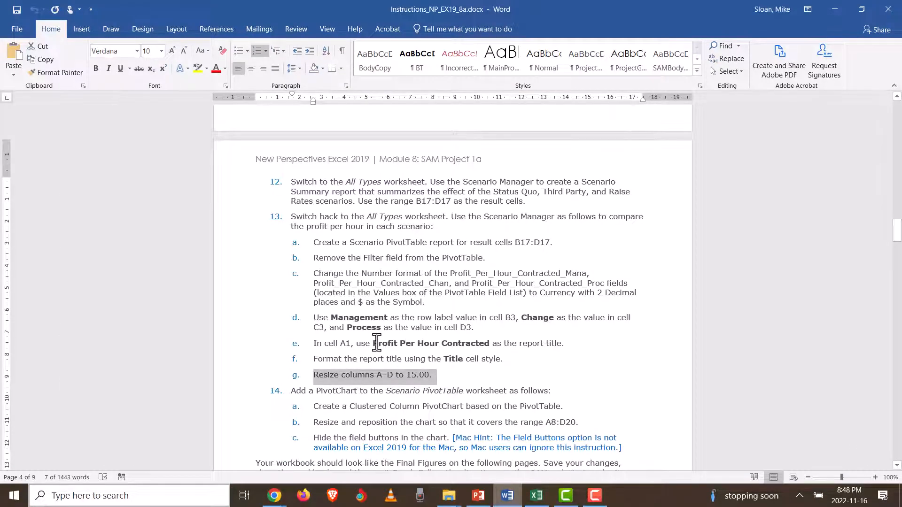
drag(375, 343, 492, 344)
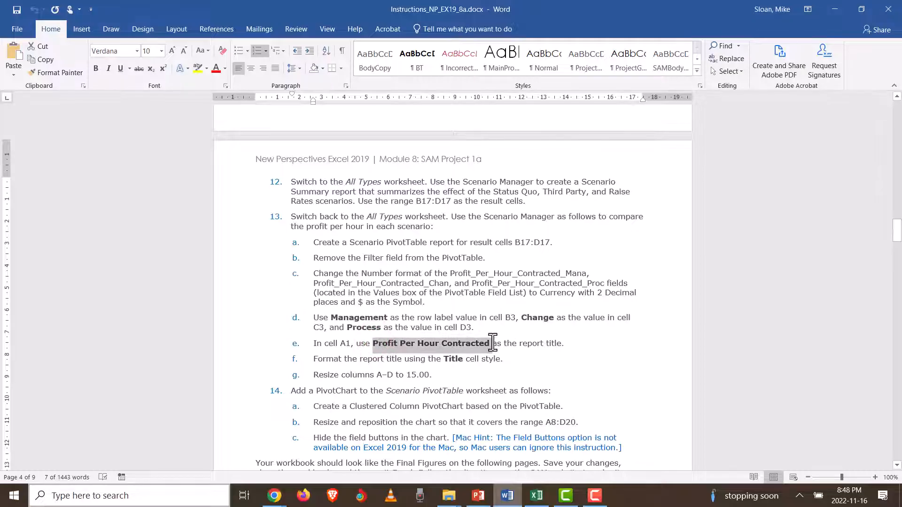
right_click(461, 342)
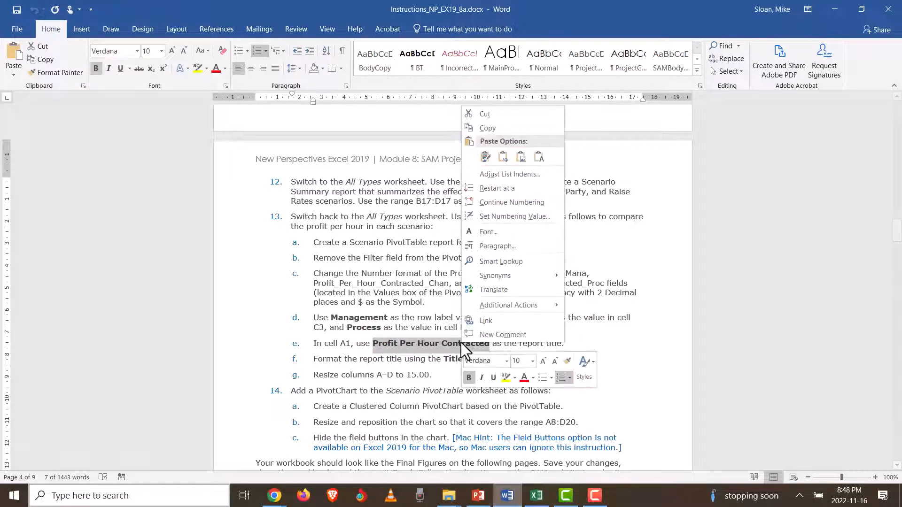
click(508, 128)
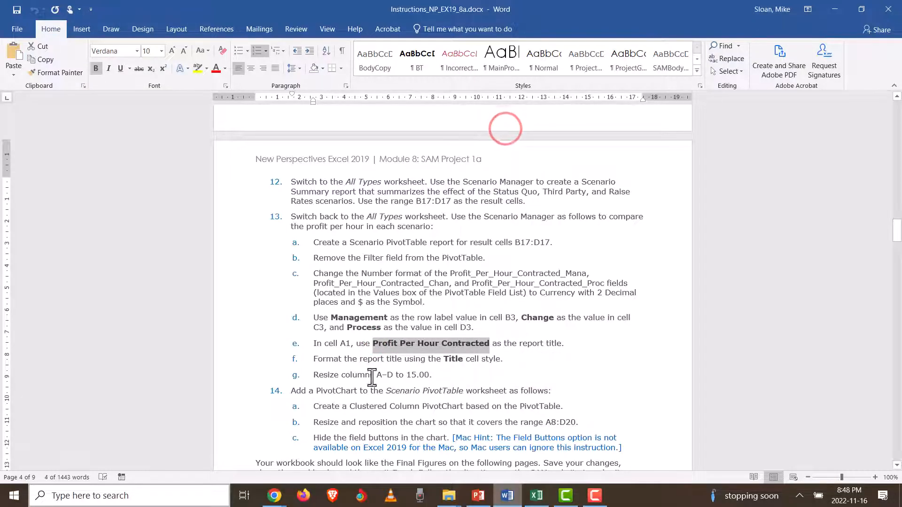
- Return to Excel and paste the title "Profit Per Hour Contracted" into cell A1 of the Scenario PivotTable sheet
key(alt+Tab)
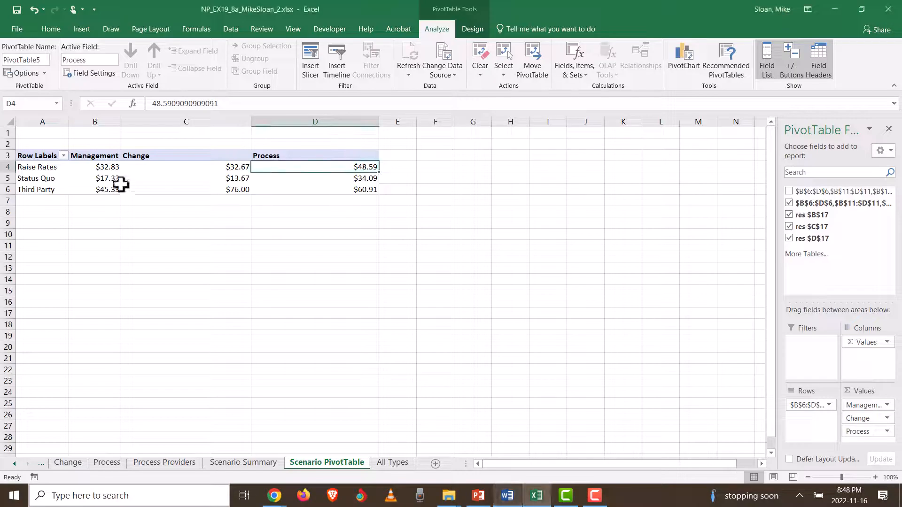
click(48, 136)
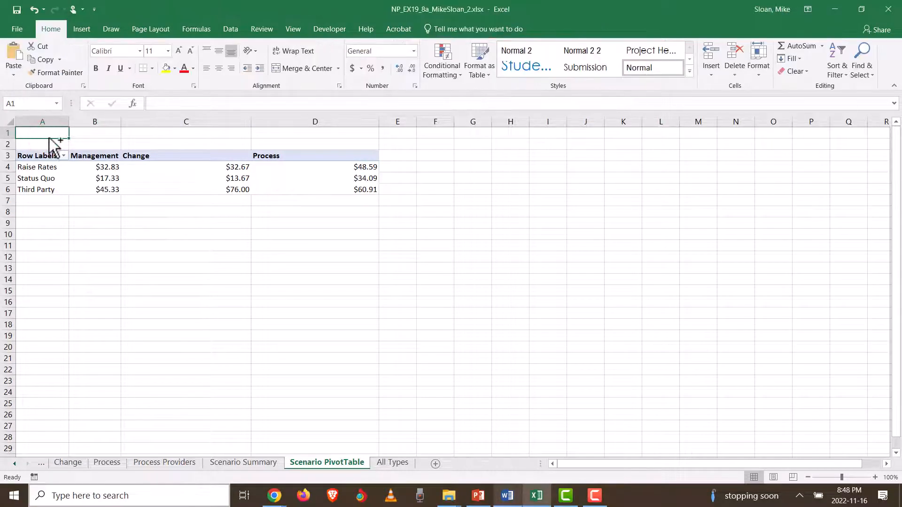
key(ctrl+v)
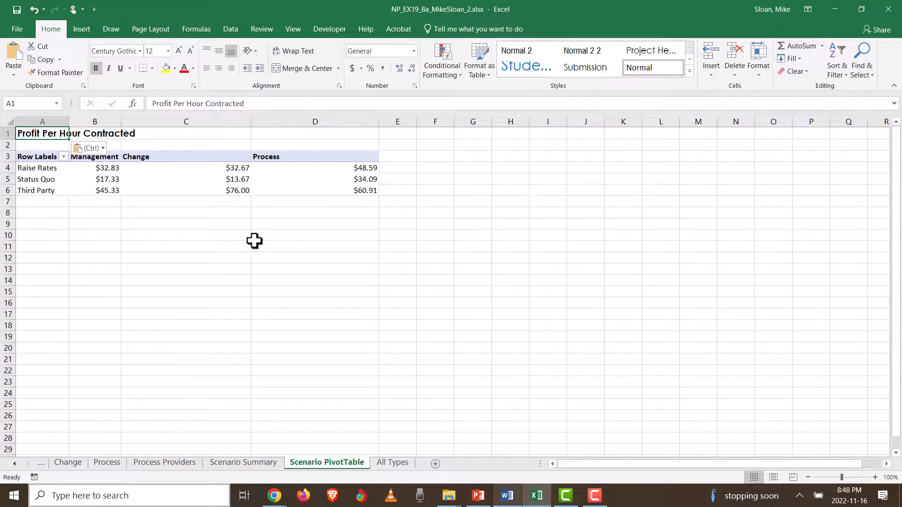
click(267, 103)
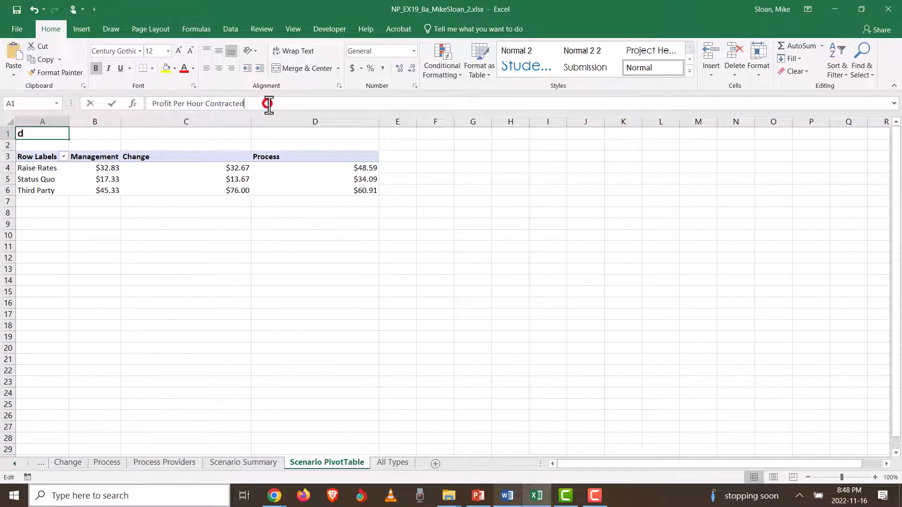
click(44, 135)
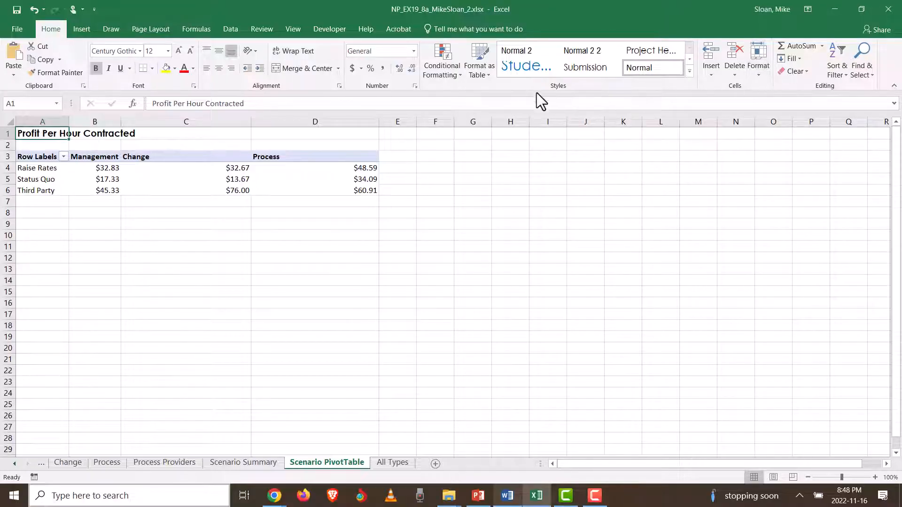
- Apply the Title cell style to the report title in cell A1
click(764, 69)
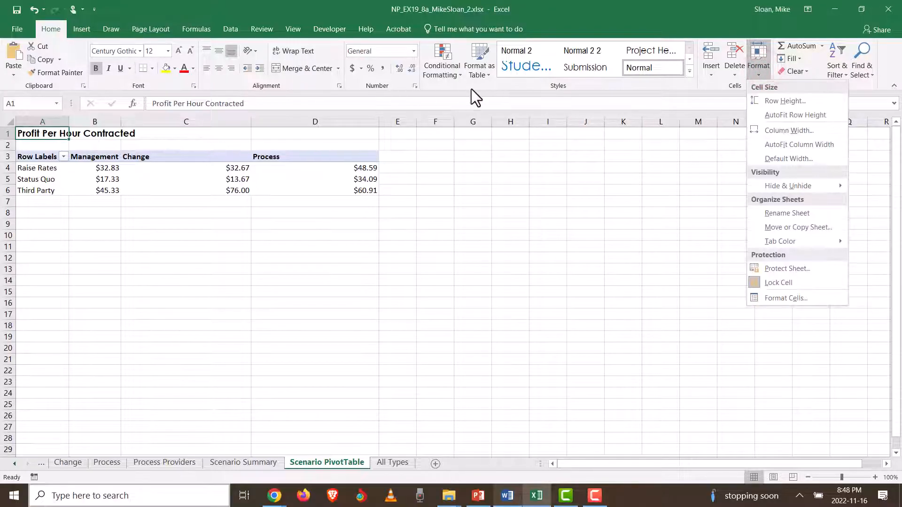
click(489, 85)
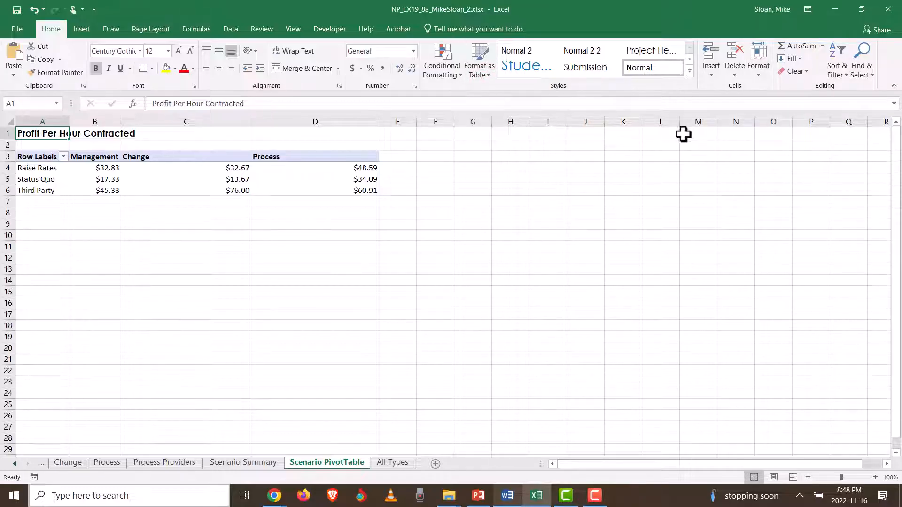
click(687, 71)
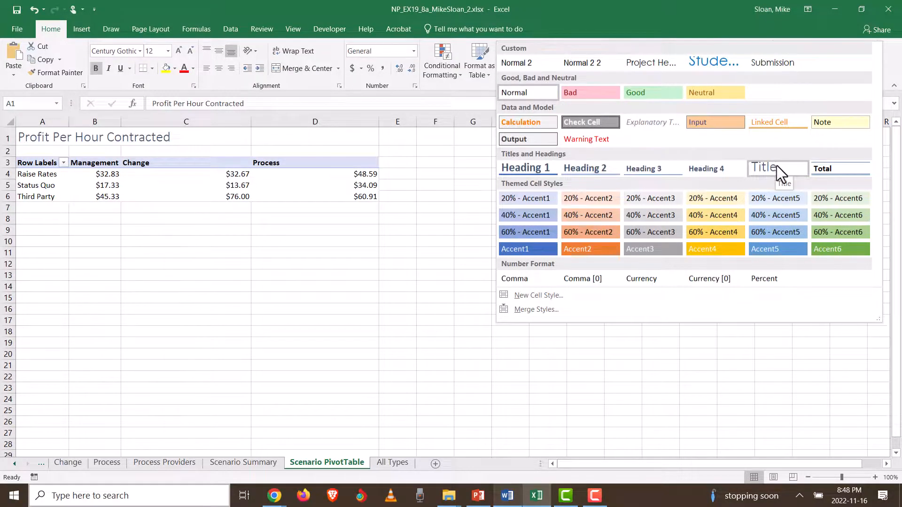
click(779, 169)
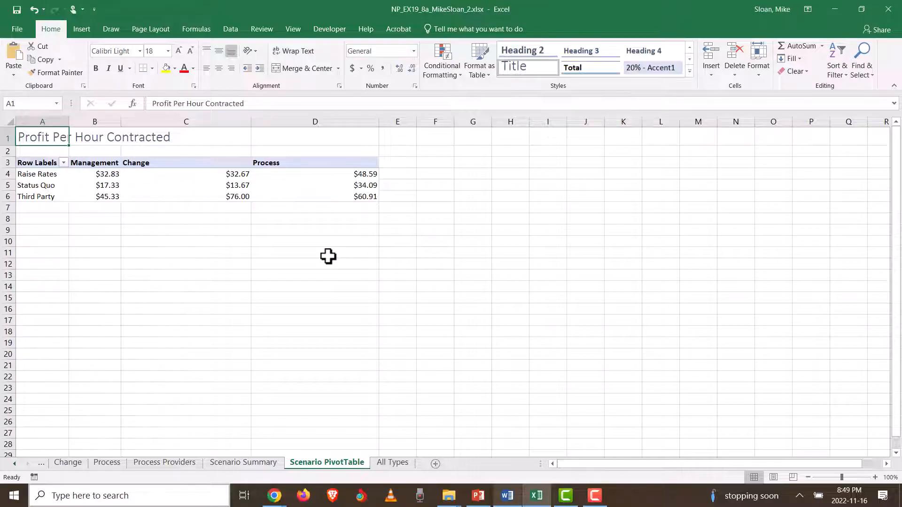
- Switch to the Word instructions and read item 13g on resizing columns A–D
mouse_move(244, 189)
click(98, 163)
key(alt+Tab)
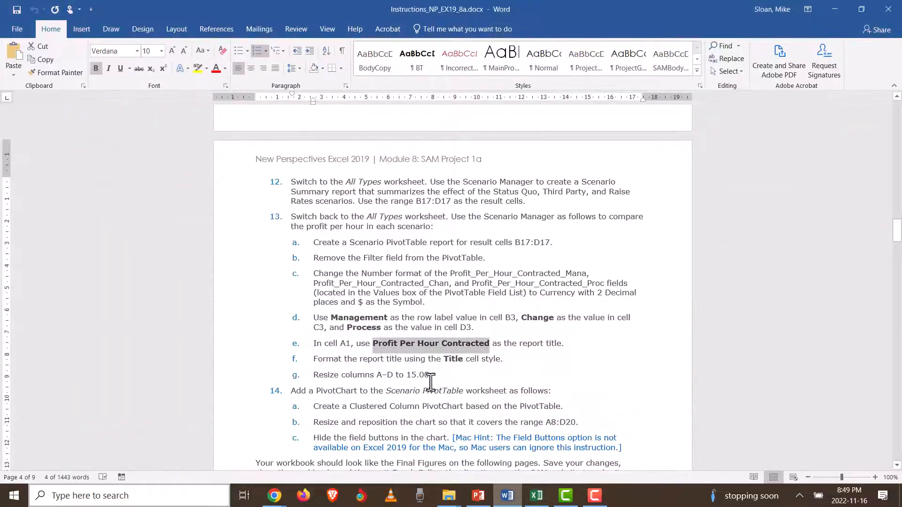
drag(437, 374, 318, 372)
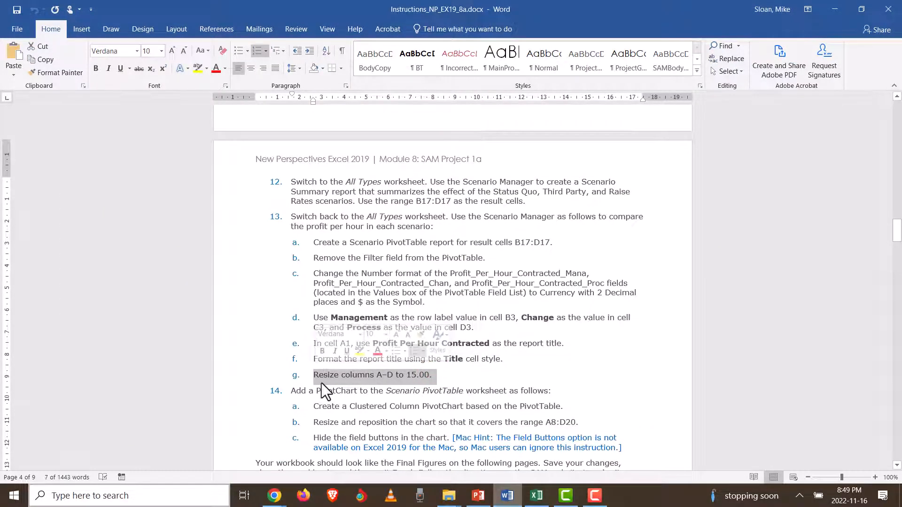
- Return to Excel and set the width of columns A to D to 15
key(alt+Tab)
drag(43, 122, 290, 125)
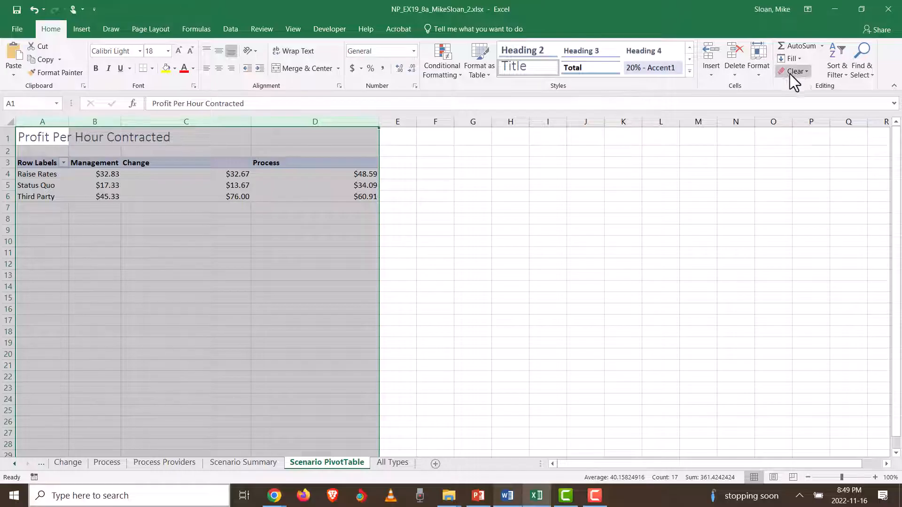
click(768, 66)
right_click(266, 222)
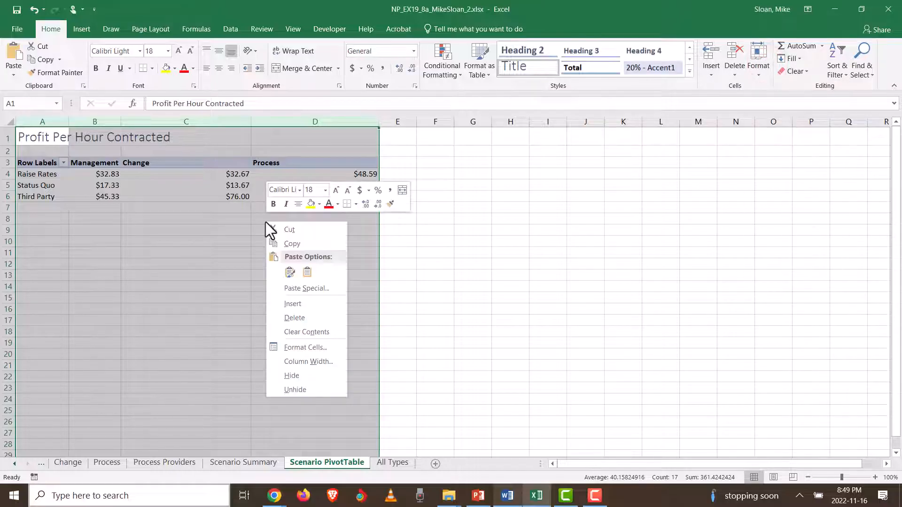
click(308, 362)
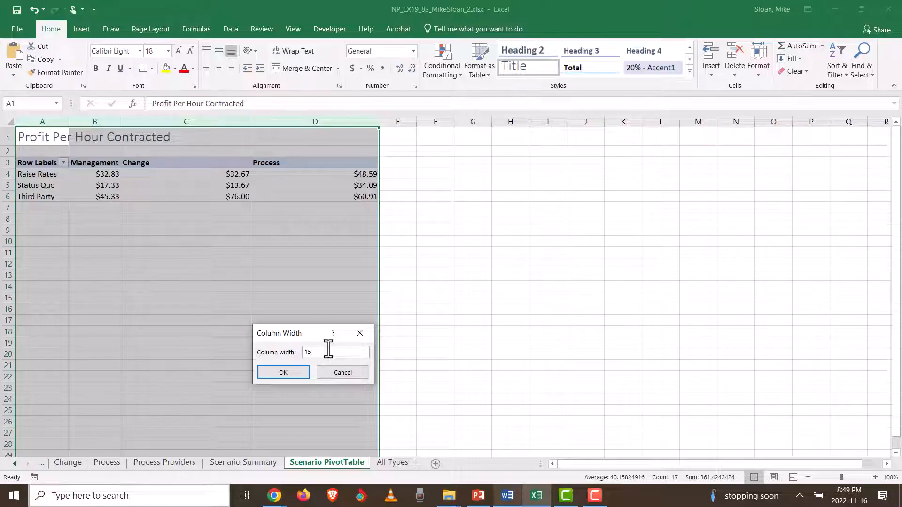
key(Return)
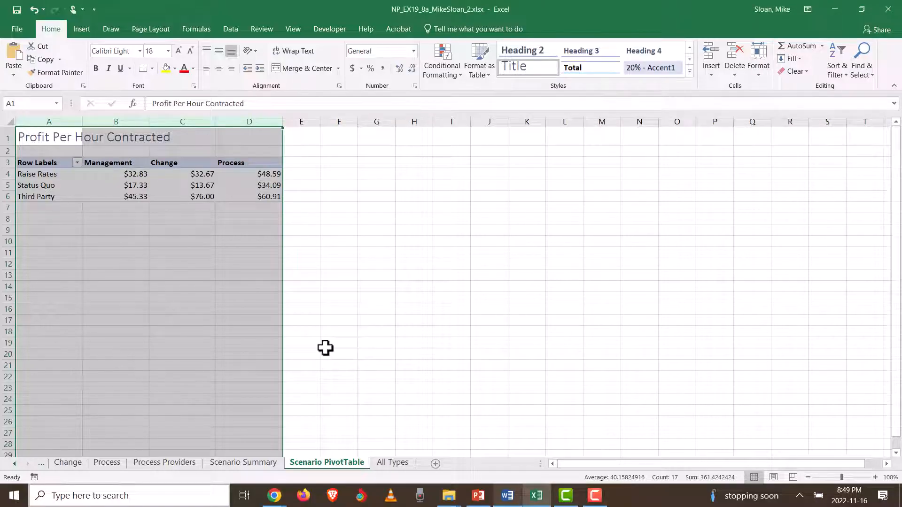
- Switch to the Word instructions and read item 14 on adding a PivotChart to the Scenario PivotTable worksheet
key(alt+Tab)
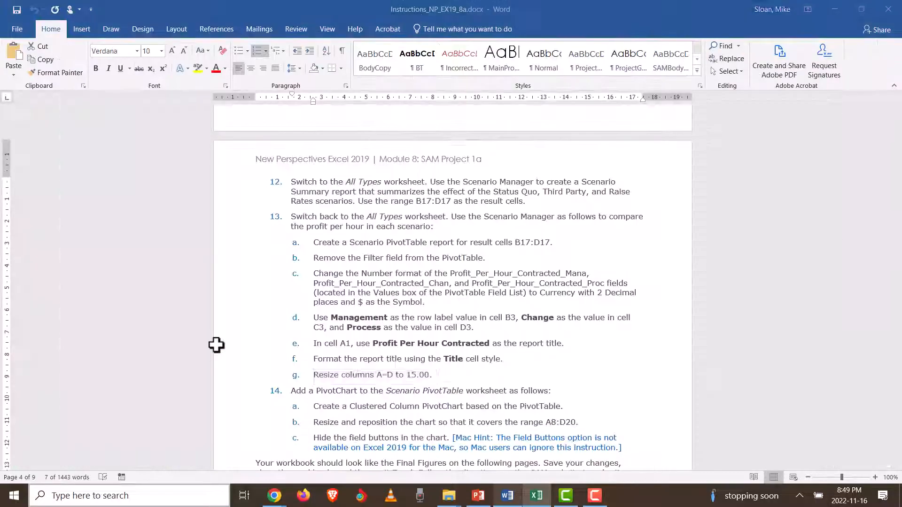
click(494, 377)
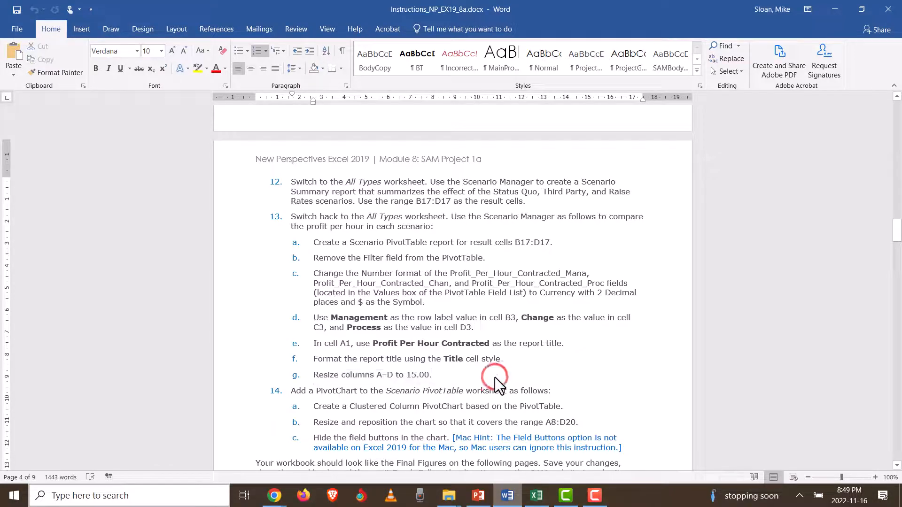
scroll(497, 378, down, 2)
key(alt+Tab)
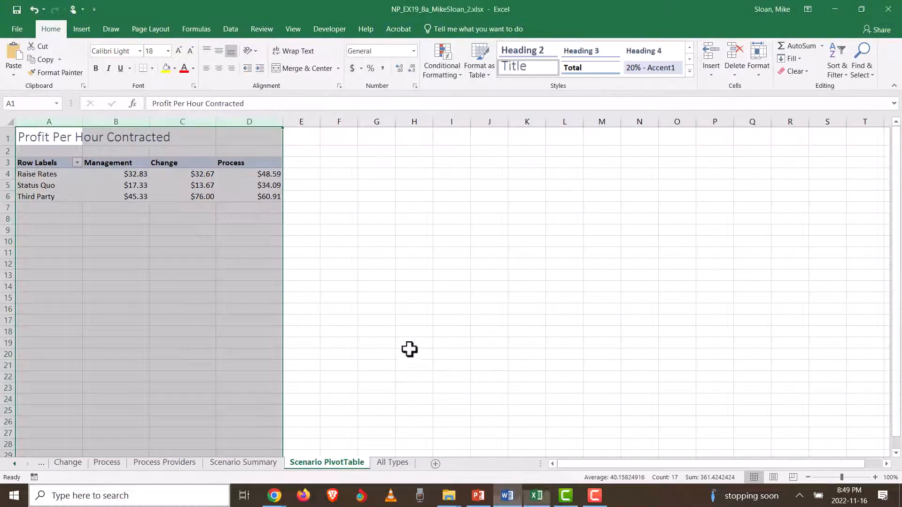
click(412, 346)
key(alt+Tab)
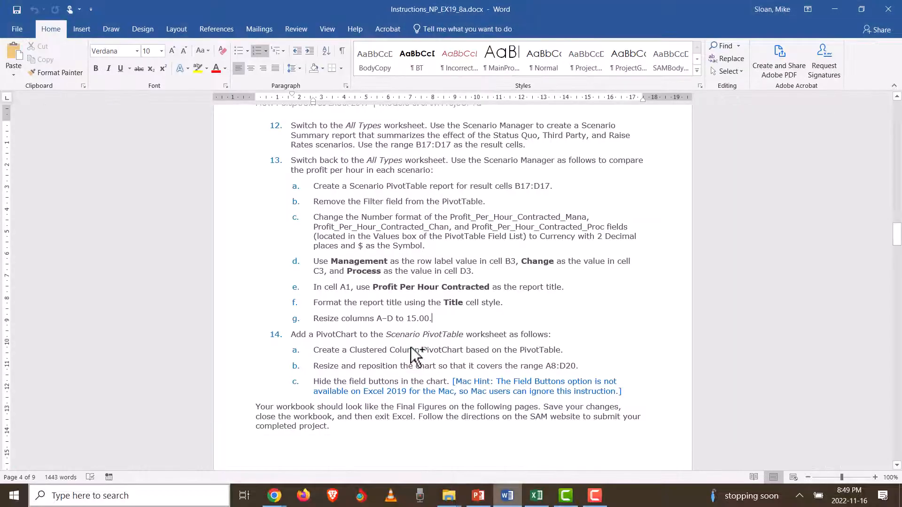
click(332, 334)
- Return to Excel and insert a Clustered Column PivotChart based on the PivotTable
key(alt+Tab)
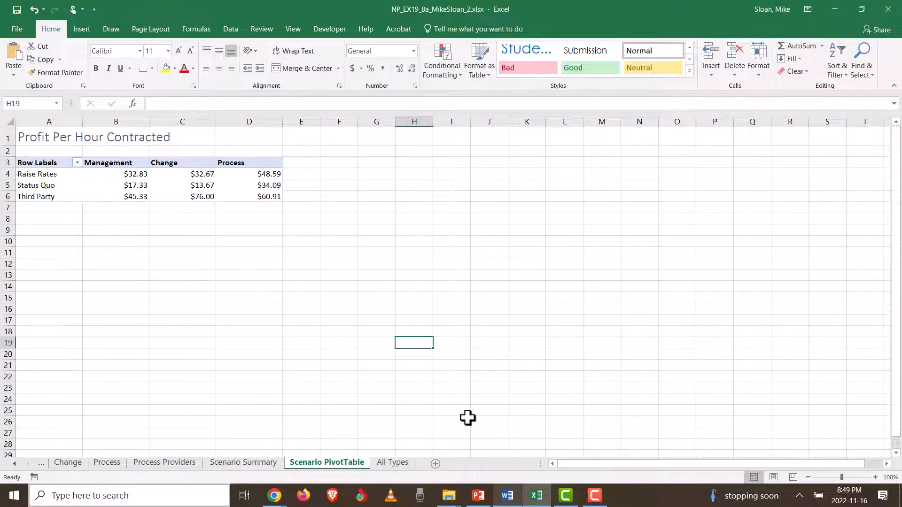
click(136, 183)
click(437, 28)
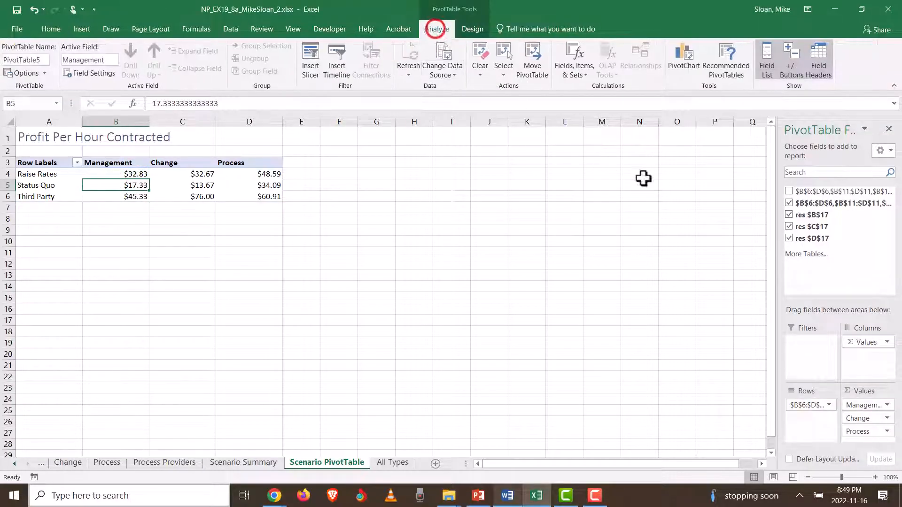
click(681, 65)
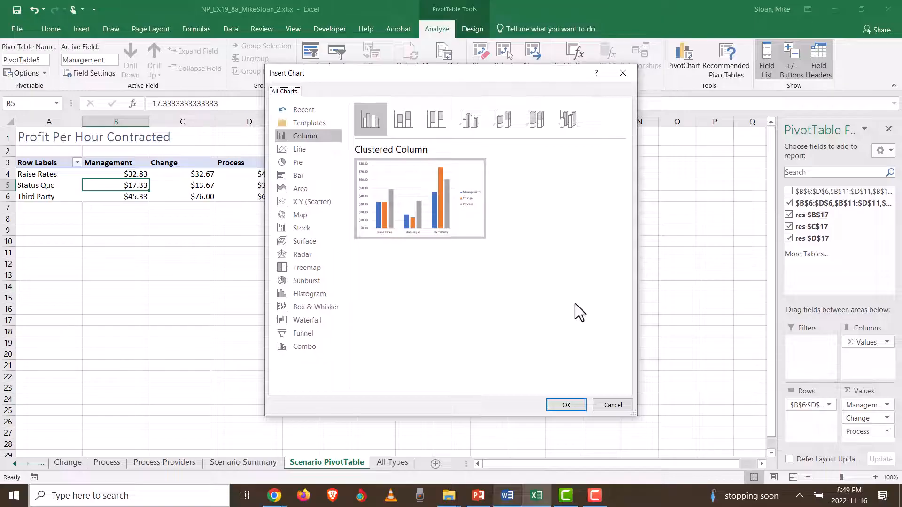
click(567, 405)
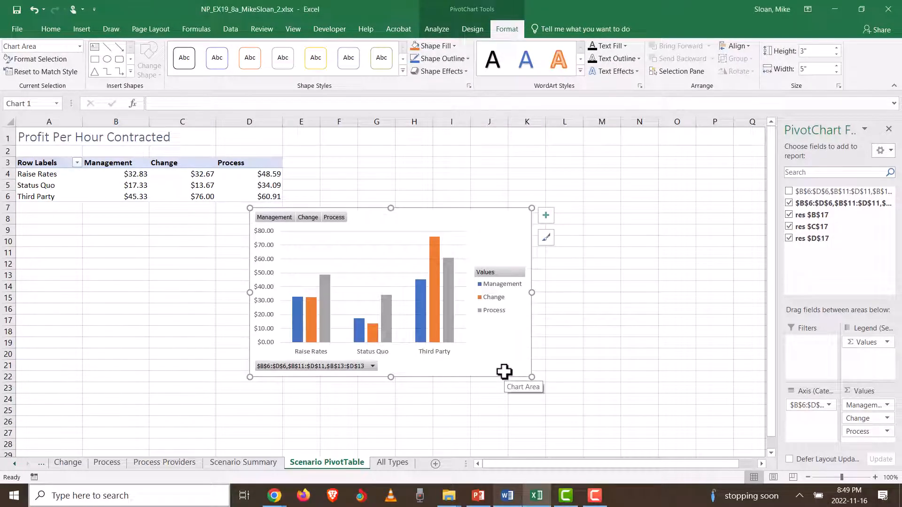
- Move the PivotChart below the PivotTable, check item 14b in Word, and resize the chart to about 4.38" by 2.41" within A8:D20
drag(509, 222, 286, 232)
key(alt+Tab)
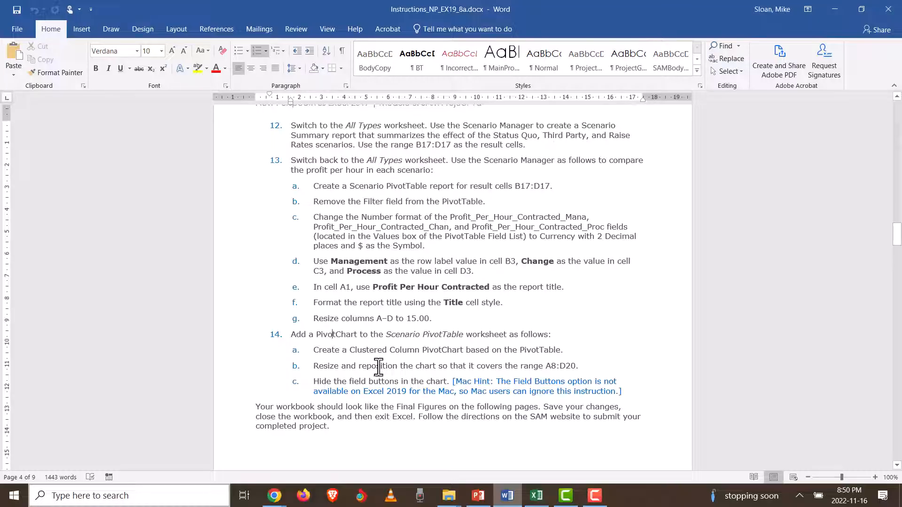
key(alt+Tab)
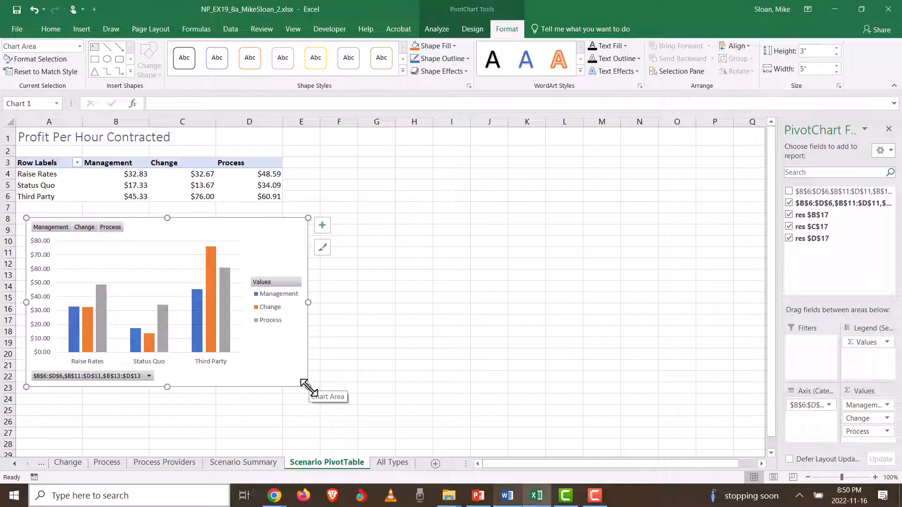
mouse_move(308, 388)
mouse_down()
mouse_move(264, 356)
mouse_move(273, 353)
mouse_up()
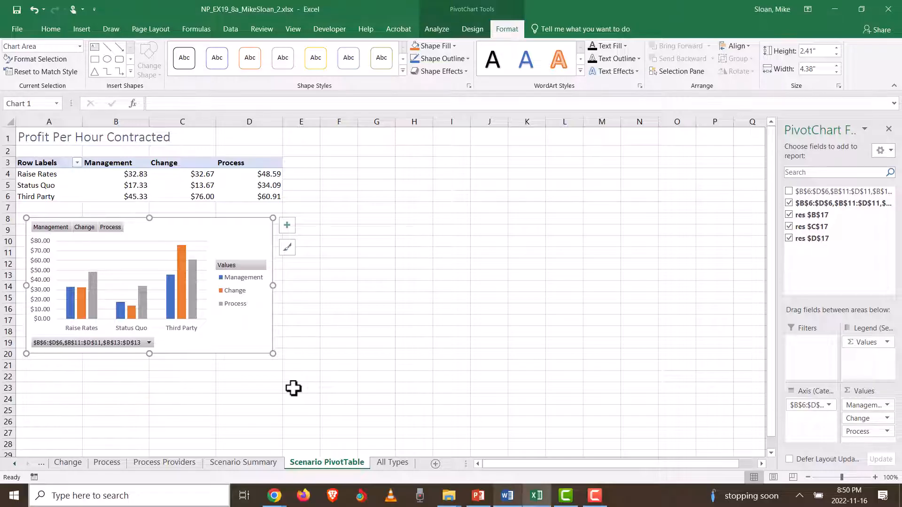
- Switch to the Word instructions, read item 14c on the chart's field buttons, and return to Excel
key(alt+Tab)
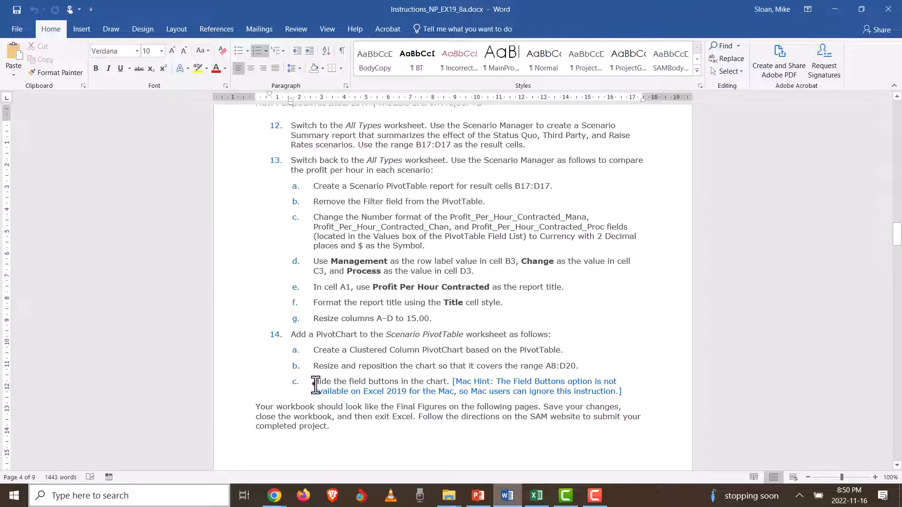
drag(316, 385, 648, 401)
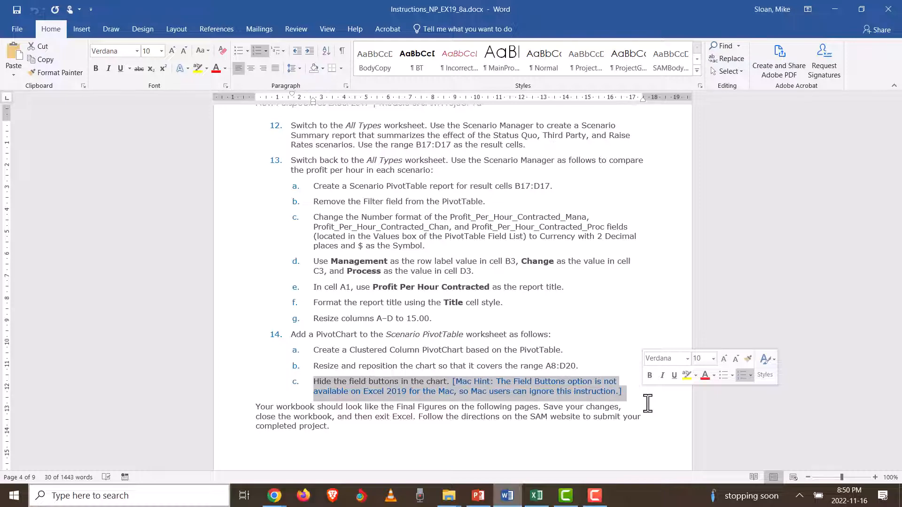
key(alt+Tab)
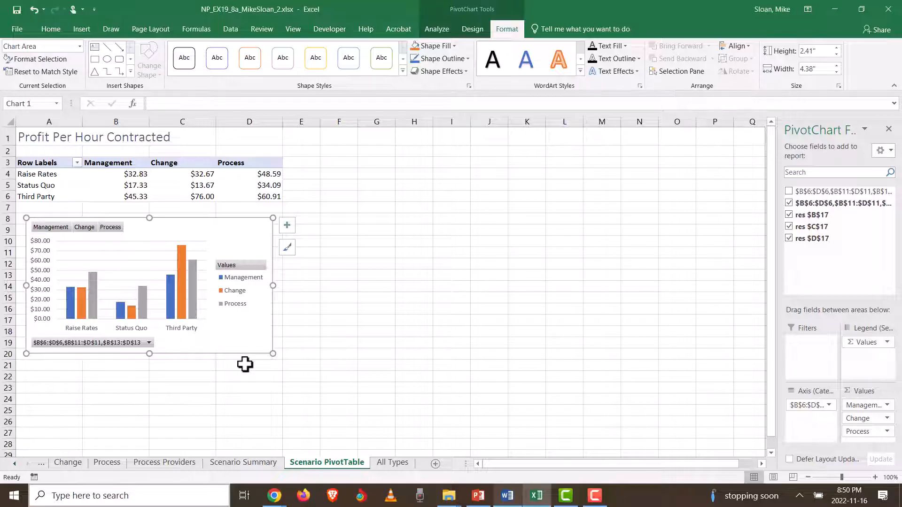
- Hide all field buttons on the PivotChart
click(889, 130)
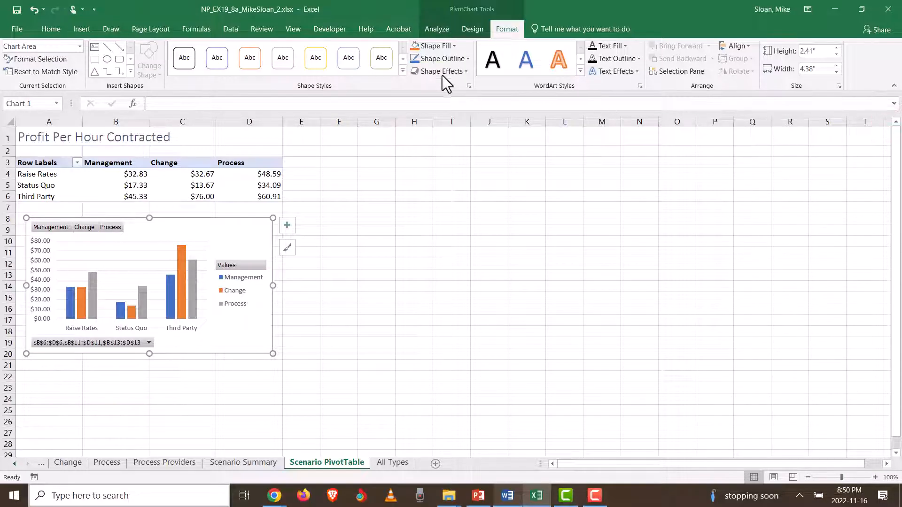
click(436, 25)
click(567, 66)
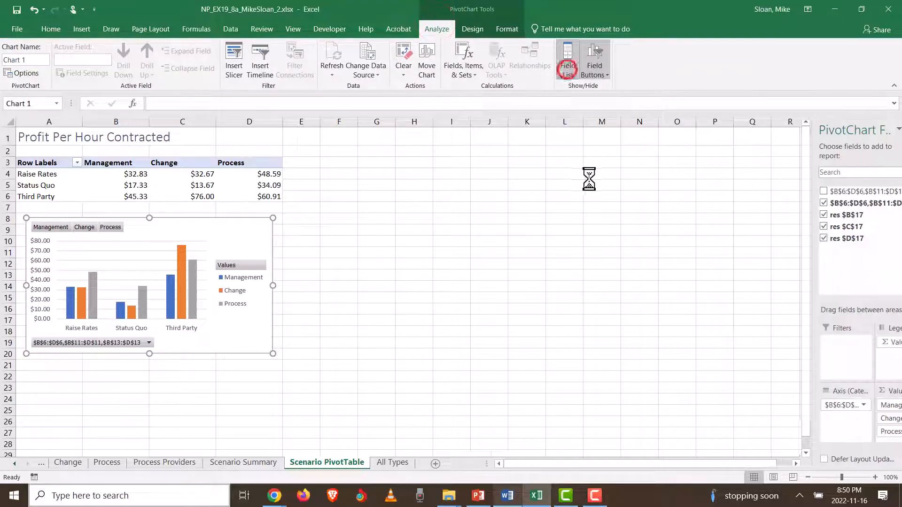
click(220, 234)
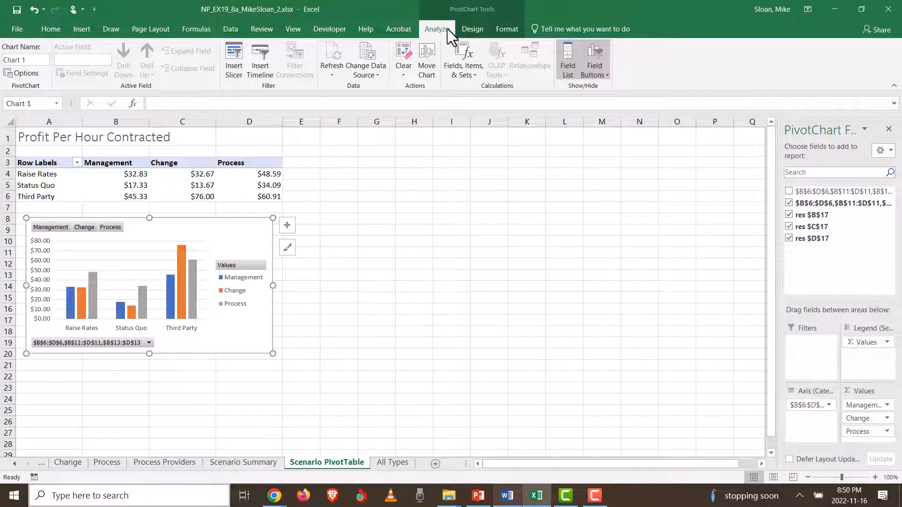
click(605, 74)
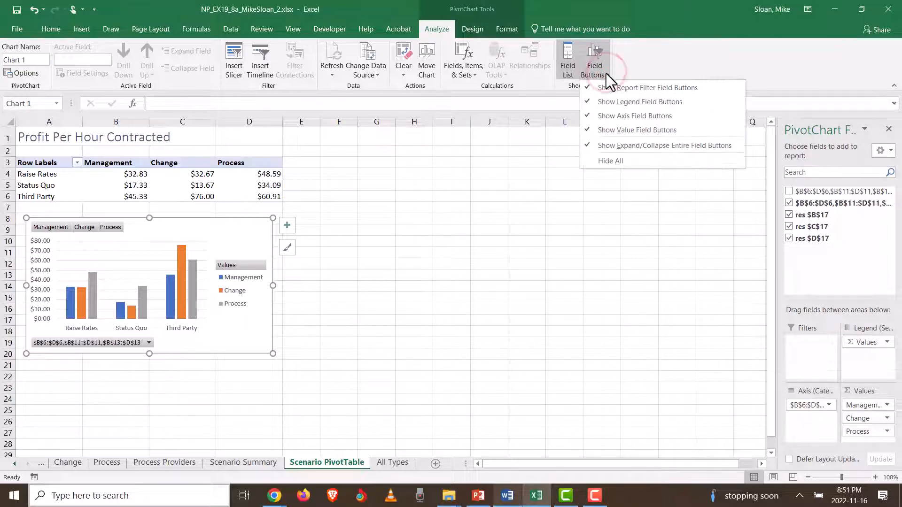
click(605, 160)
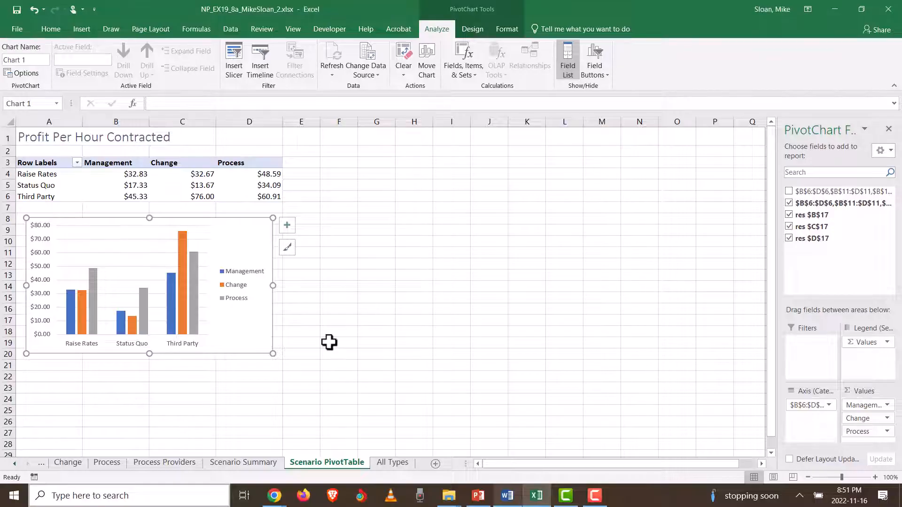
- Switch to the Word instructions and examine the Final Figures for the Management, Change, Process, Process Providers and Scenario Summary worksheets
click(507, 495)
scroll(497, 320, down, 15)
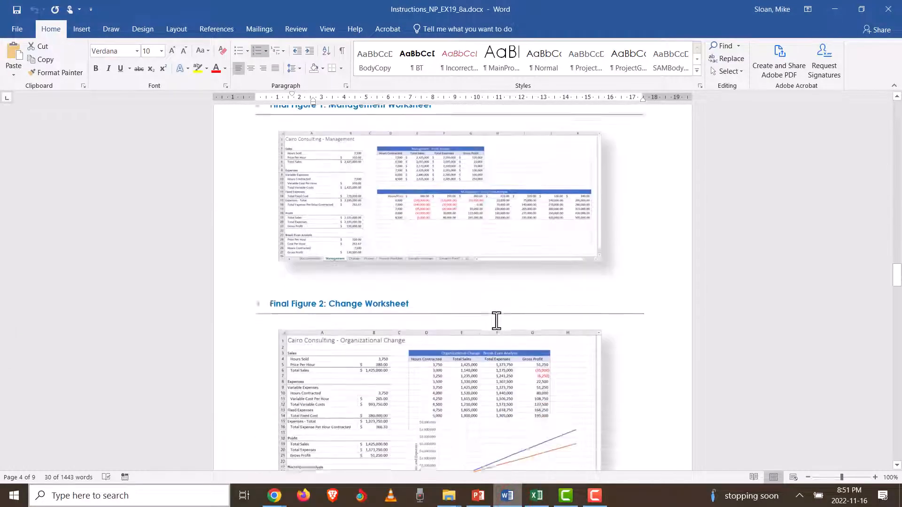
scroll(497, 320, down, 15)
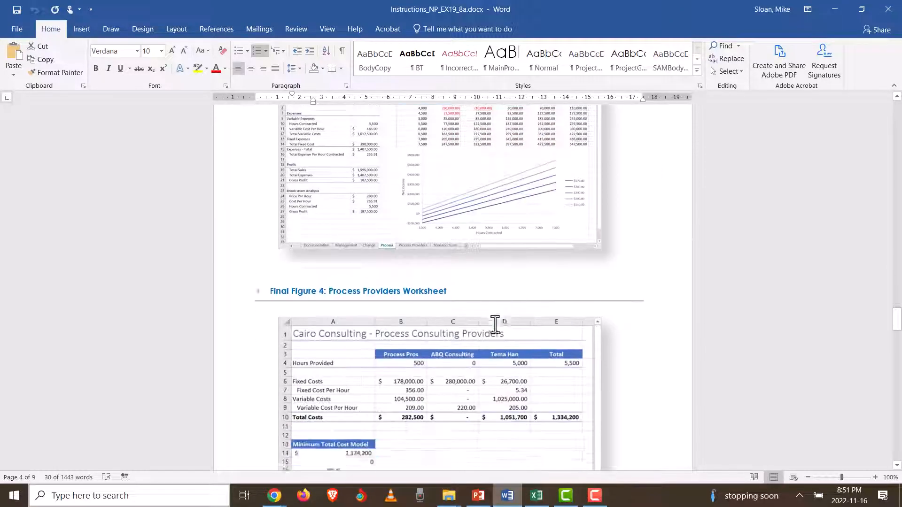
scroll(496, 325, down, 10)
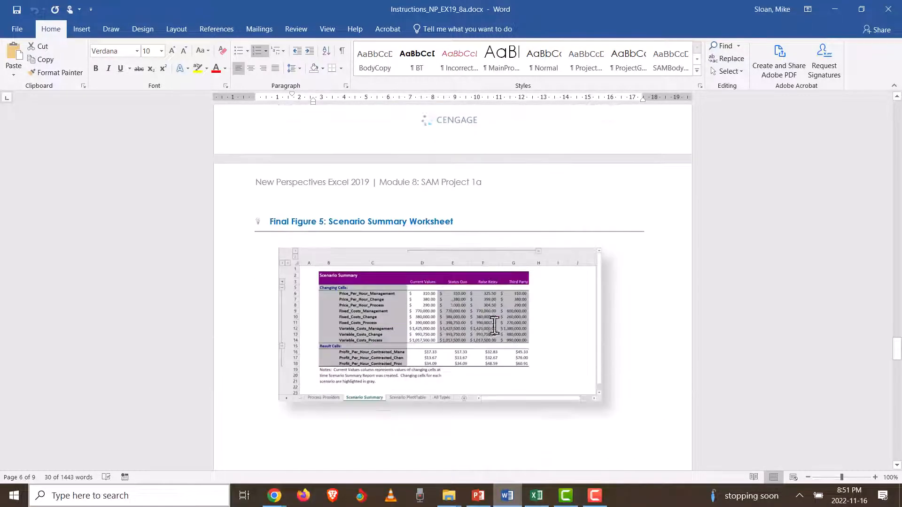
scroll(499, 349, up, 15)
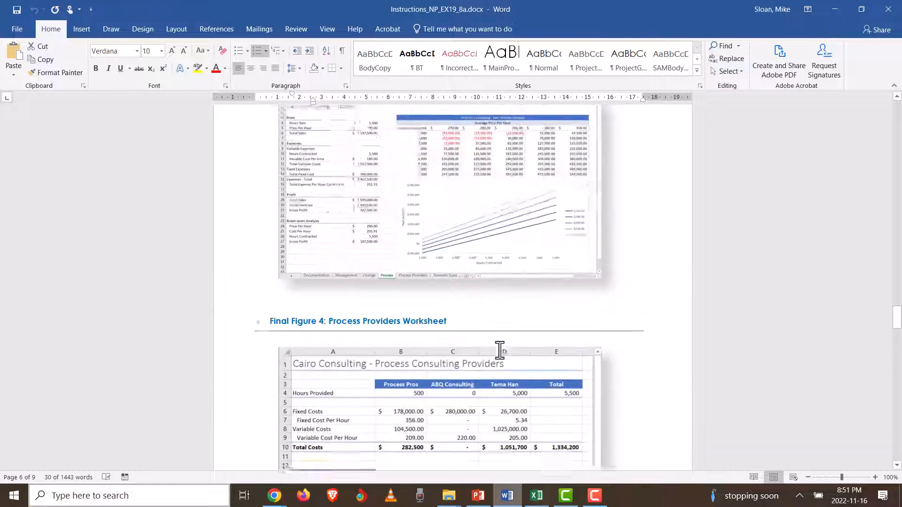
scroll(499, 353, down, 3)
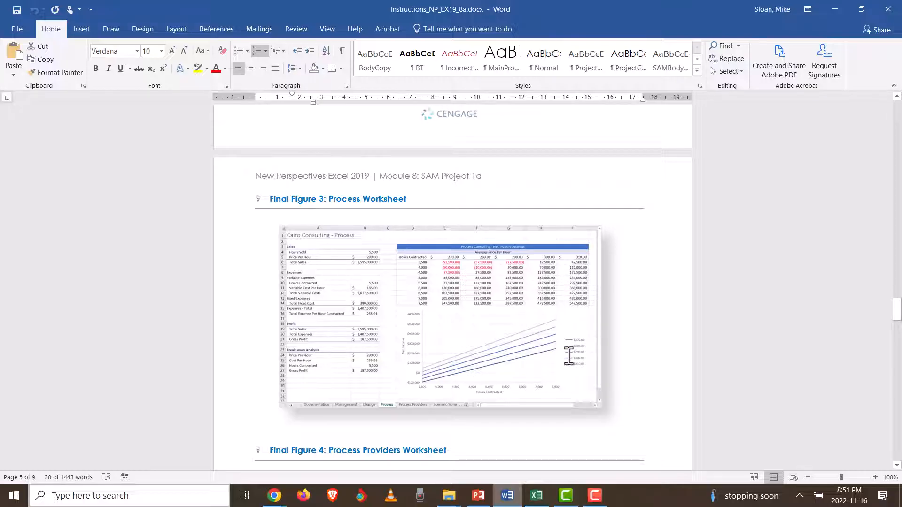
scroll(568, 355, up, 10)
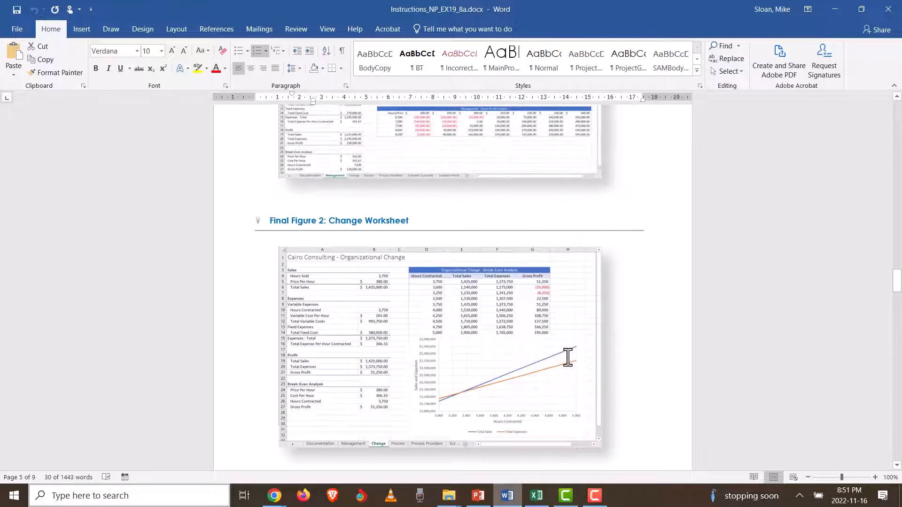
- Reread the closing instructions after item 14c and review Final Figures 1 to 5 in the Word document
scroll(568, 358, up, 15)
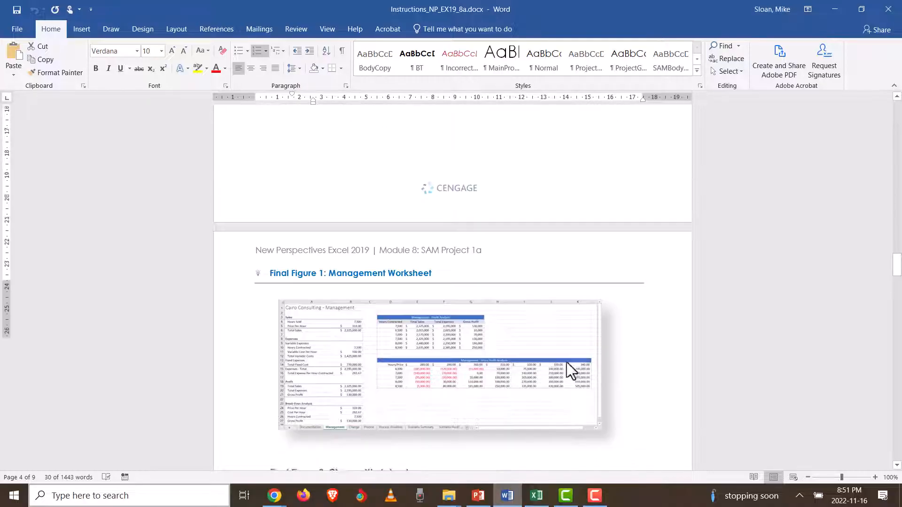
scroll(569, 365, down, 5)
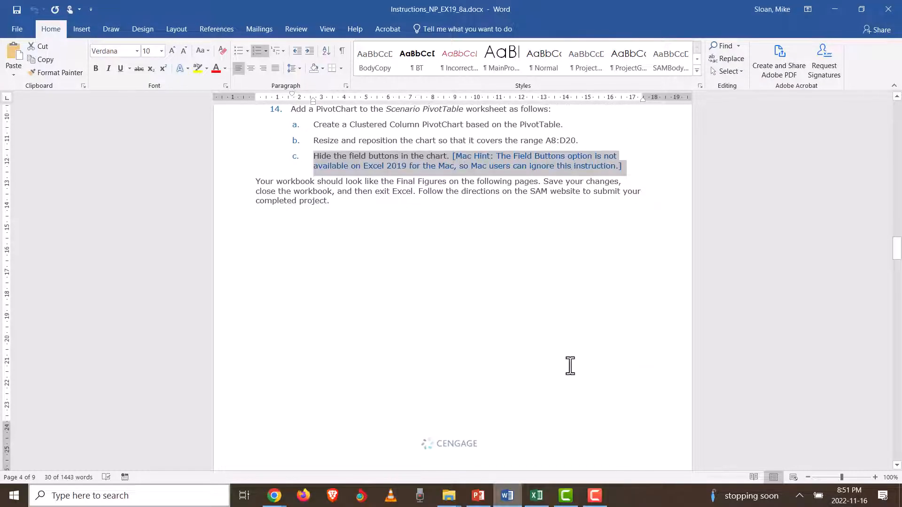
scroll(571, 366, down, 17)
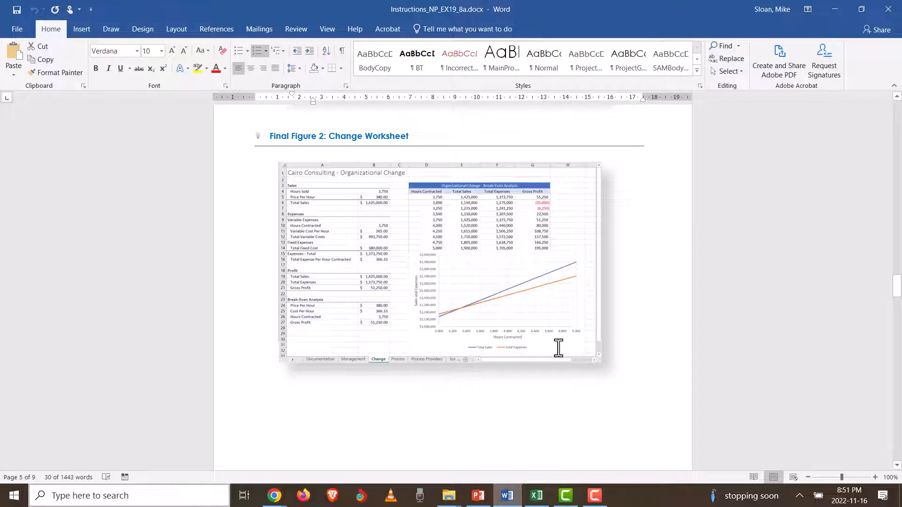
scroll(558, 347, down, 11)
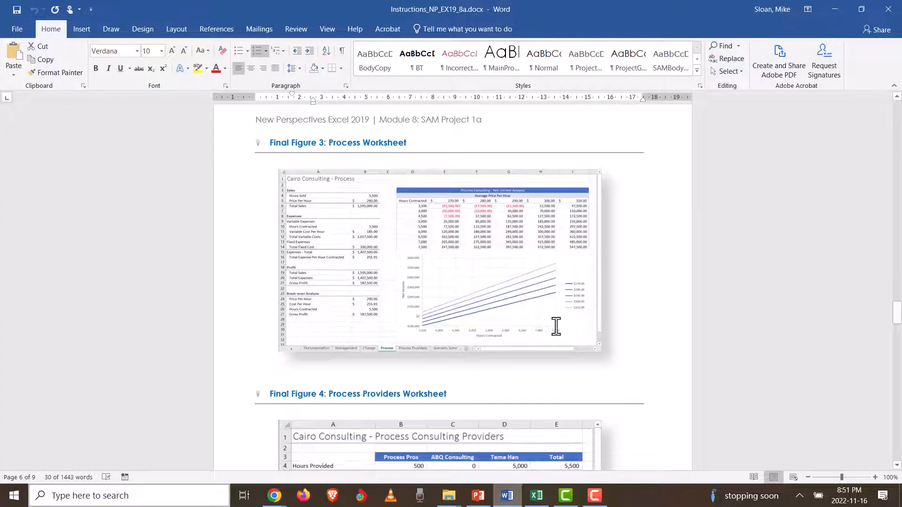
scroll(557, 277, down, 12)
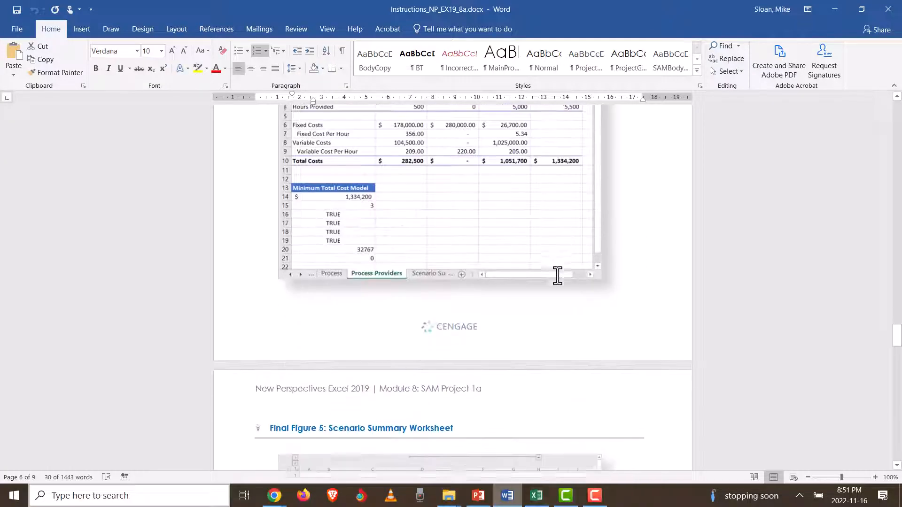
scroll(557, 276, down, 9)
scroll(571, 286, up, 7)
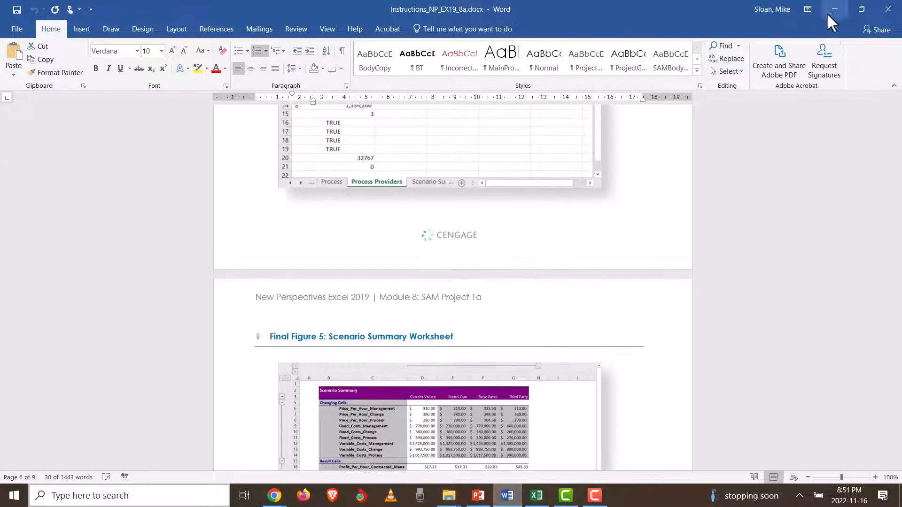
- Leave the Word instructions, return to the finished workbook in Excel and close it
click(838, 7)
click(348, 308)
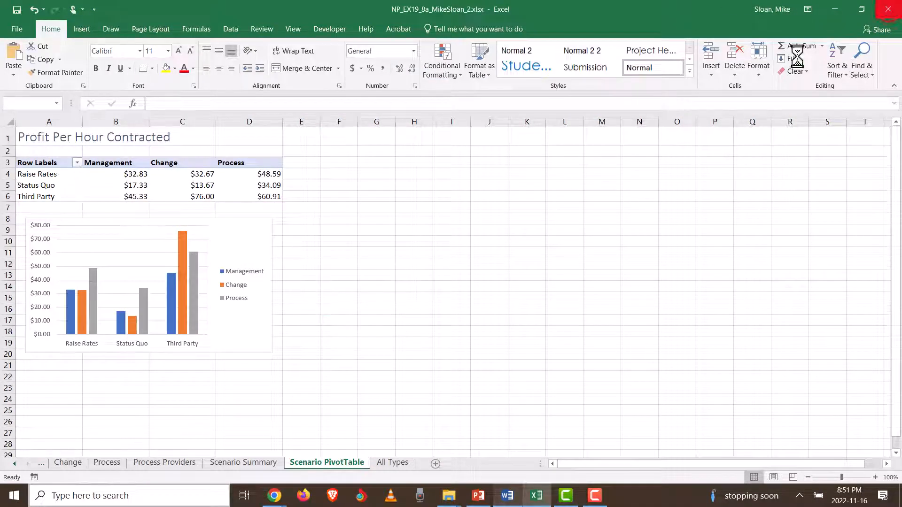
click(888, 8)
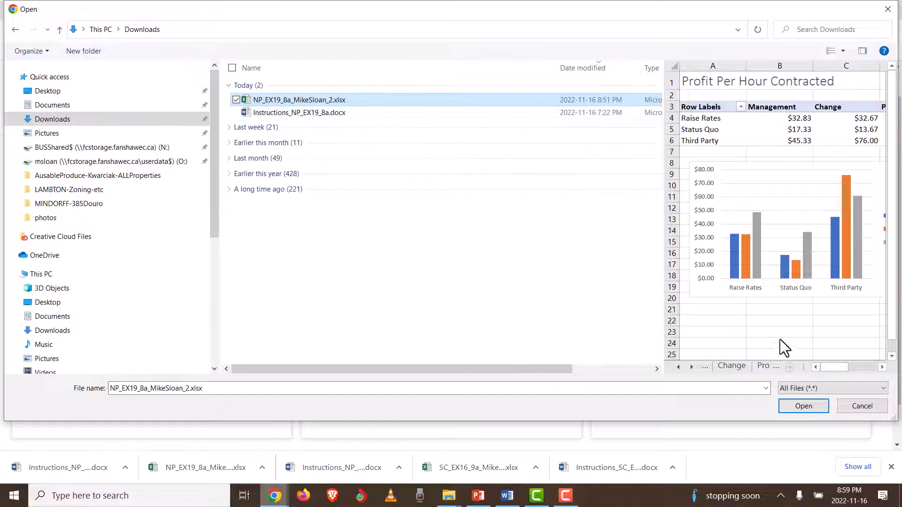
- In Chrome, upload the completed NP_EX19_8a workbook from Downloads and save the graded Report_1 workbook to the Downloads folder
click(803, 408)
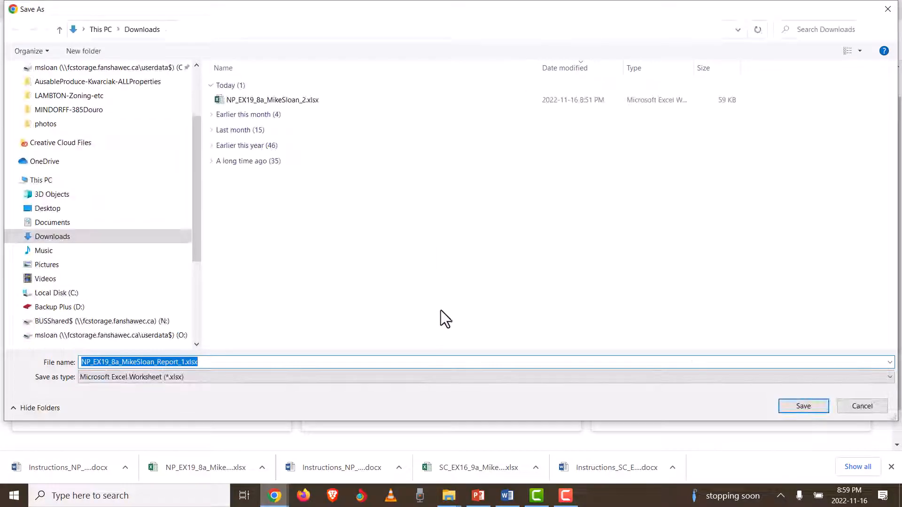
click(791, 404)
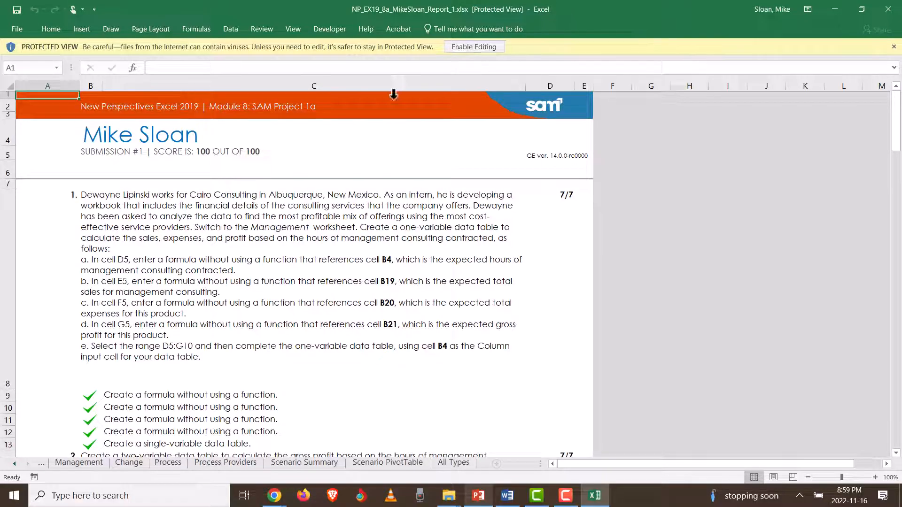
- Examine the graded SAM report in Excel, checking the overall score and the points and checkmarks for tasks 1 to 14
scroll(425, 211, down, 13)
scroll(430, 240, down, 12)
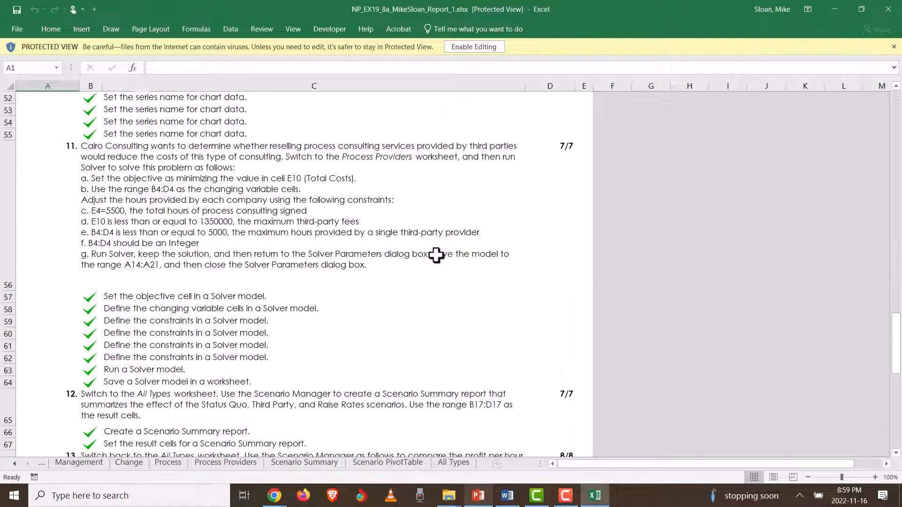
scroll(440, 269, up, 20)
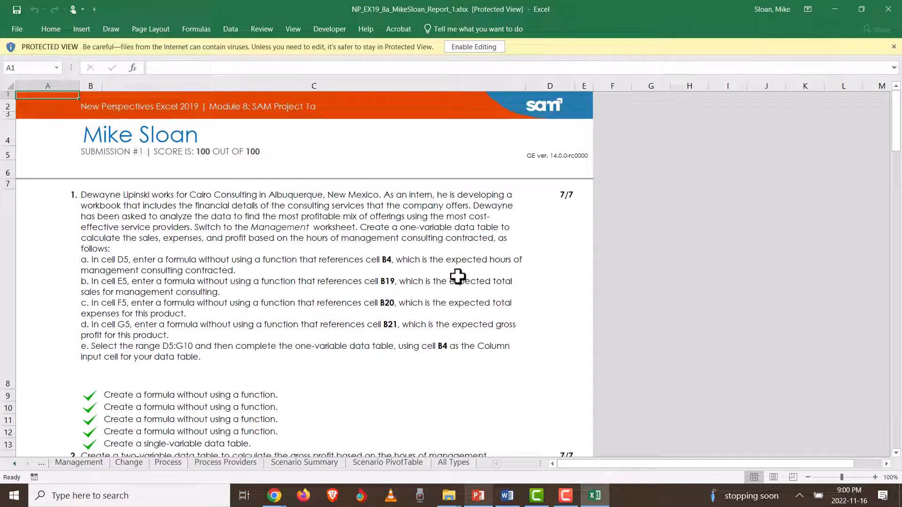
scroll(458, 277, down, 12)
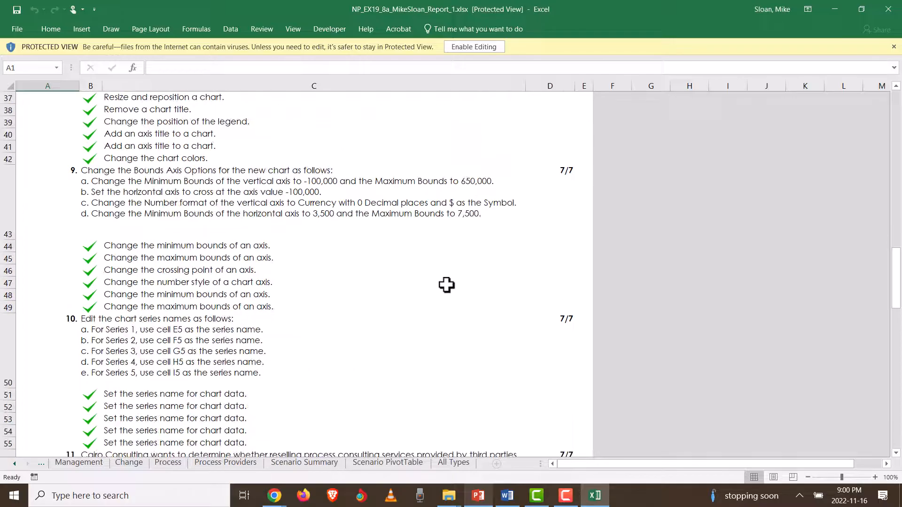
scroll(446, 285, down, 8)
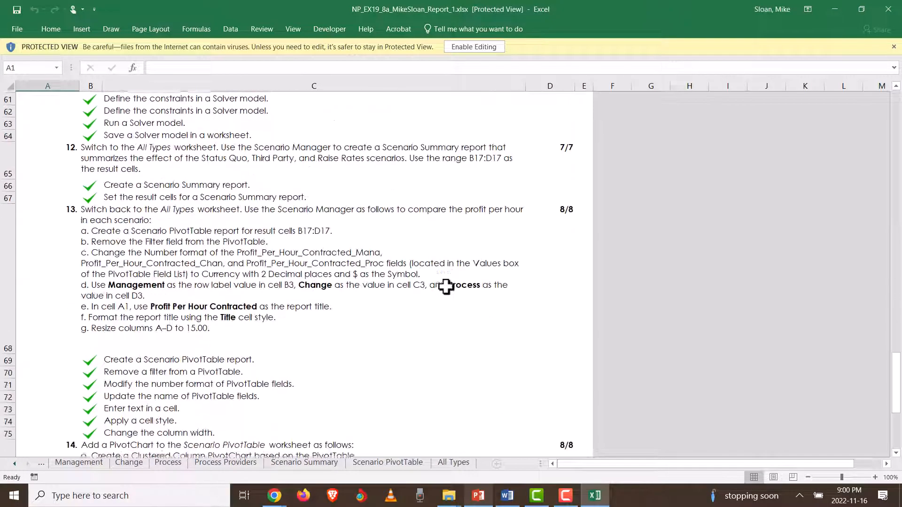
scroll(446, 287, down, 3)
scroll(445, 286, down, 6)
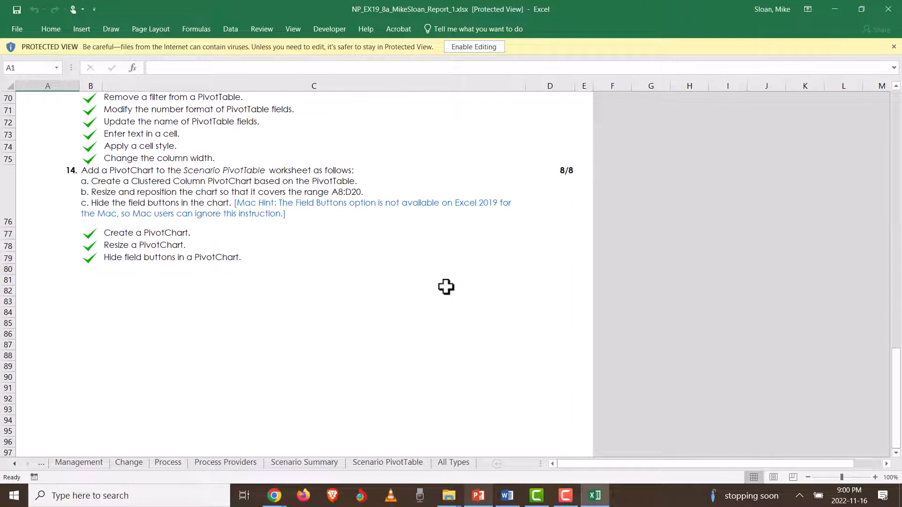
scroll(446, 287, up, 20)
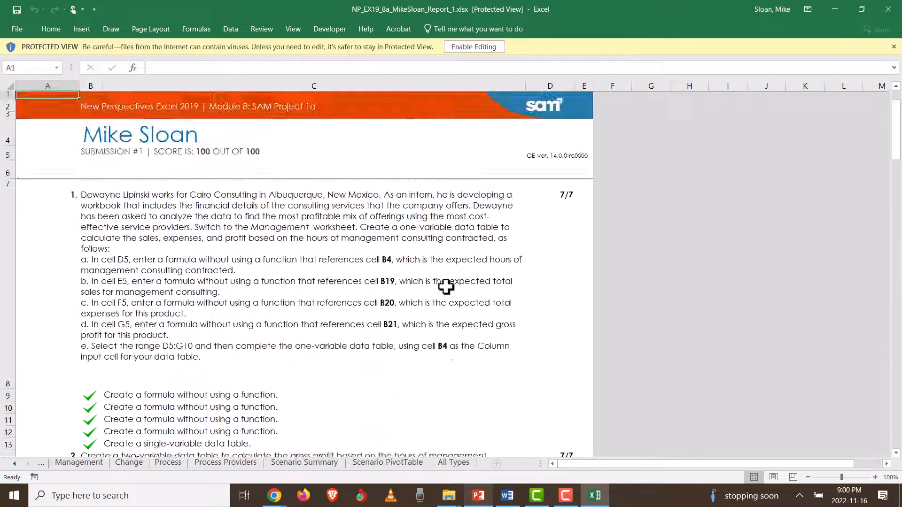